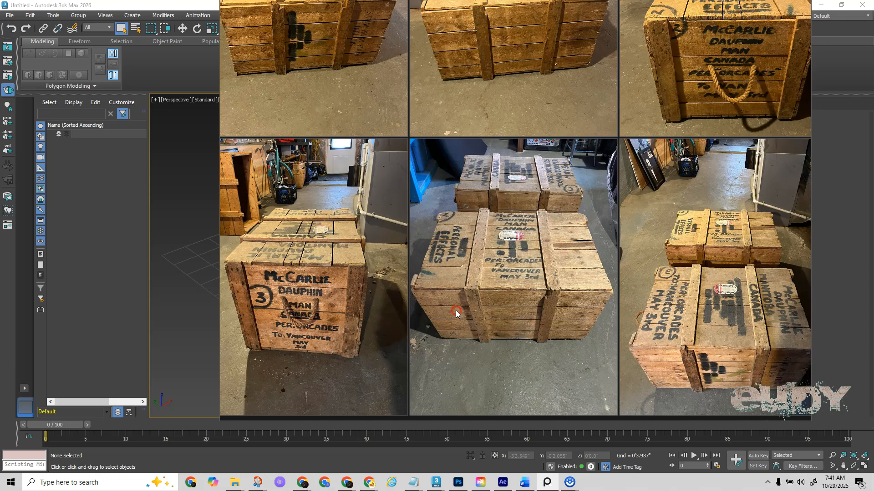
- Examine the wooden crate reference photos, comparing the front, end and lid planks, then clear the reference board from the workspace
scroll(526, 294, "up", 2)
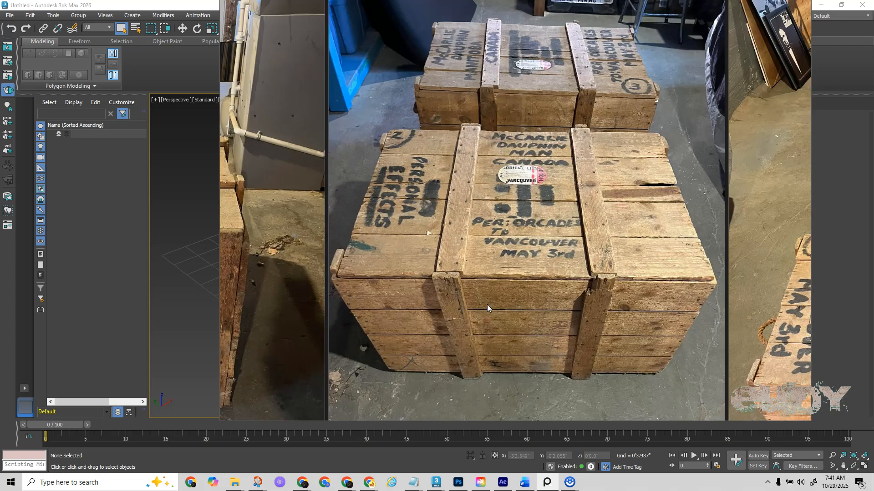
middle_click_drag(351, 315, 535, 278)
middle_click_drag(377, 306, 536, 296)
middle_click_drag(655, 286, 362, 302)
middle_click_drag(520, 293, 459, 300)
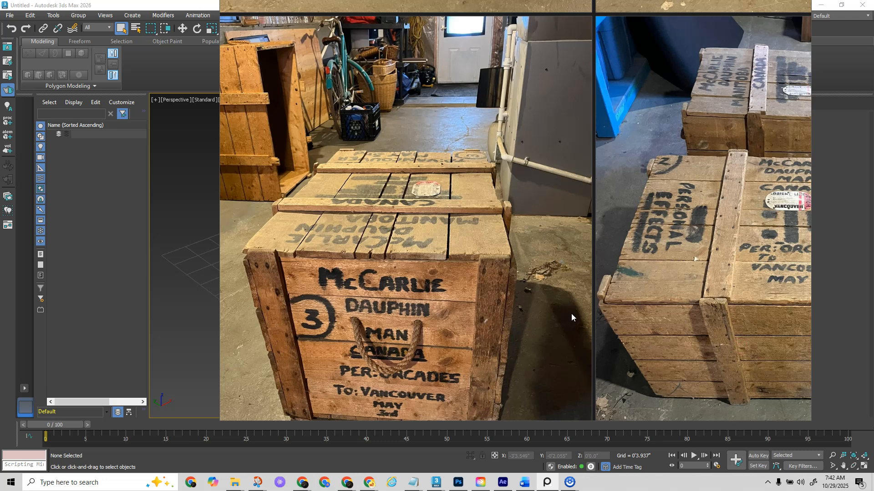
middle_click_drag(726, 301, 535, 265)
right_click_drag(432, 264, 873, 273)
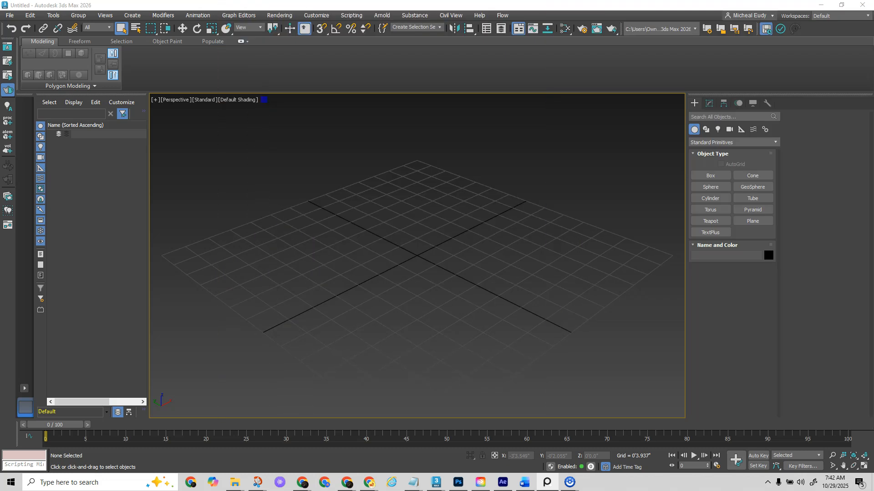
- In 3ds Max, draw a plank-shaped box in the front view, about 5'11" wide, 11" long and 2" high
left_click(457, 307)
key("f")
middle_click_drag(456, 273, 457, 321)
left_click(711, 176)
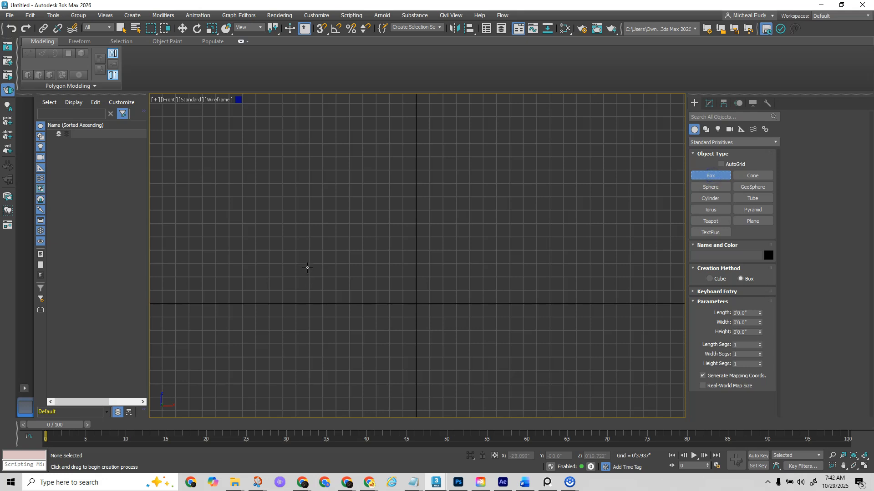
left_click_drag(297, 267, 537, 304)
left_click(537, 293)
right_click(590, 378)
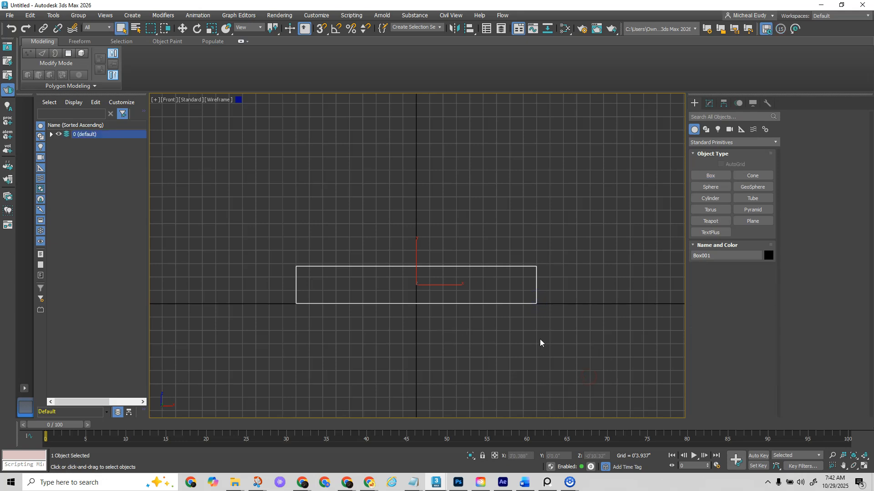
- Show the box with edged faces and assign a new Physical Material to it
middle_click_drag(486, 329, 517, 369, "alt")
key("F4")
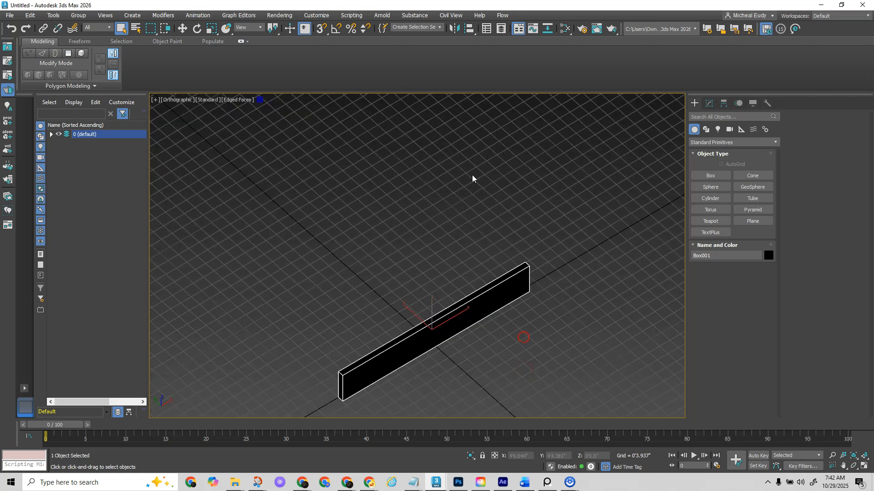
left_click(563, 30)
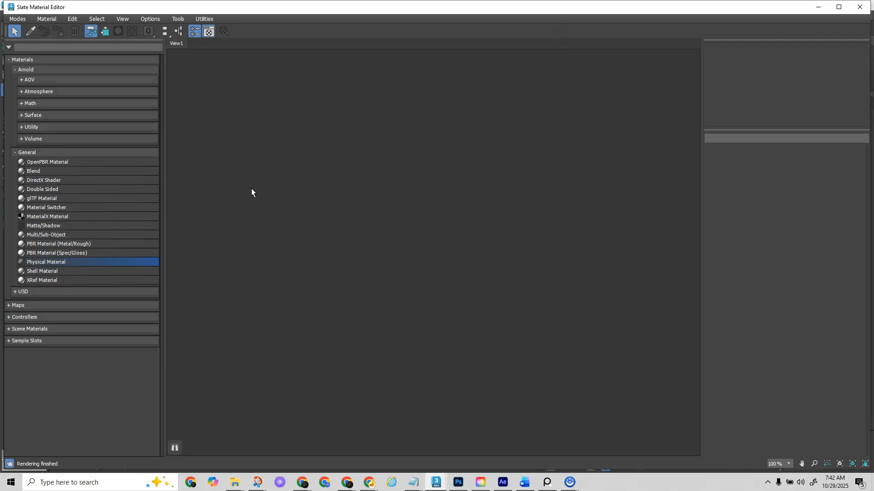
left_click_drag(45, 262, 468, 153)
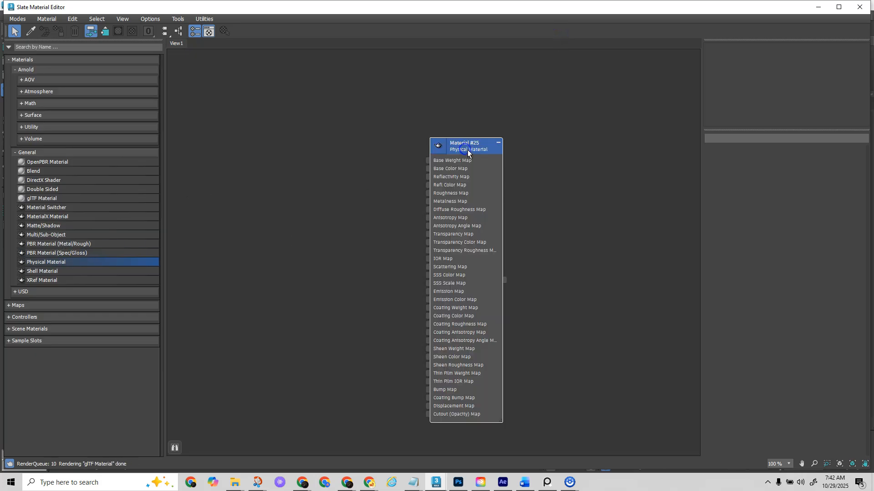
right_click(469, 150)
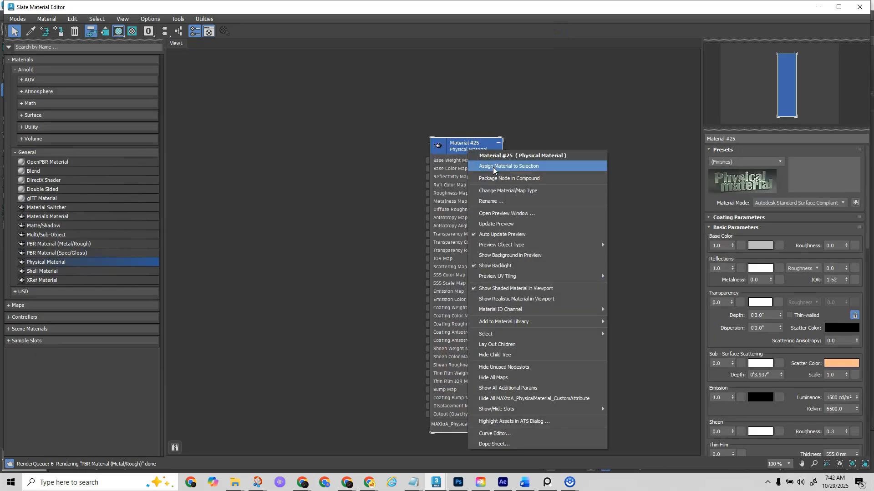
left_click(493, 166)
left_click(860, 7)
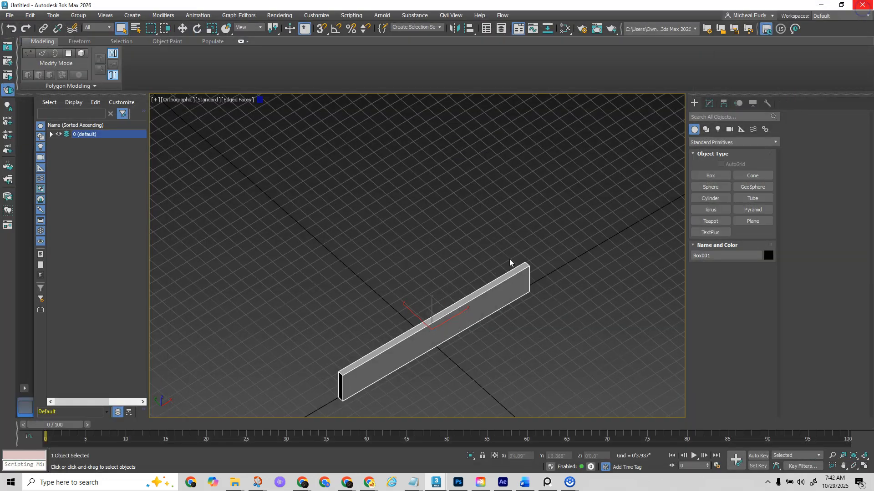
middle_click_drag(453, 309, 448, 306, "alt")
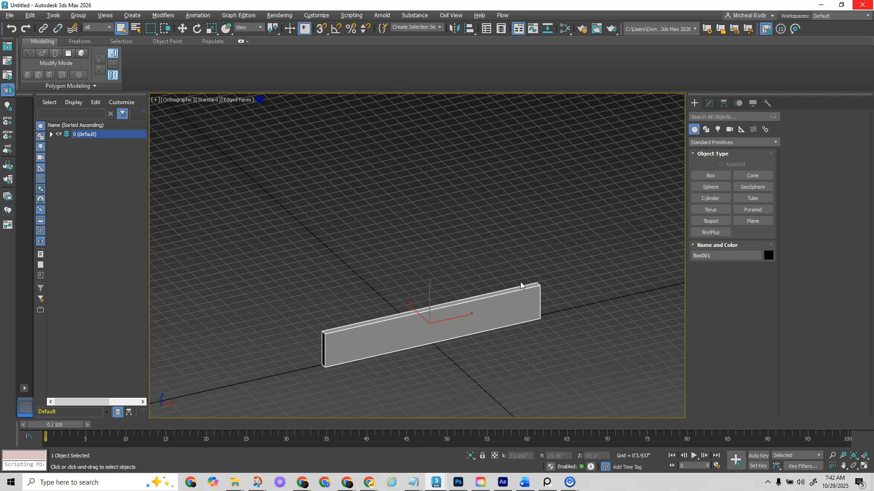
- Move the box in the front view with grid snapping so that its pivot sits on the world origin
key("f")
scroll(480, 296, "up", 3)
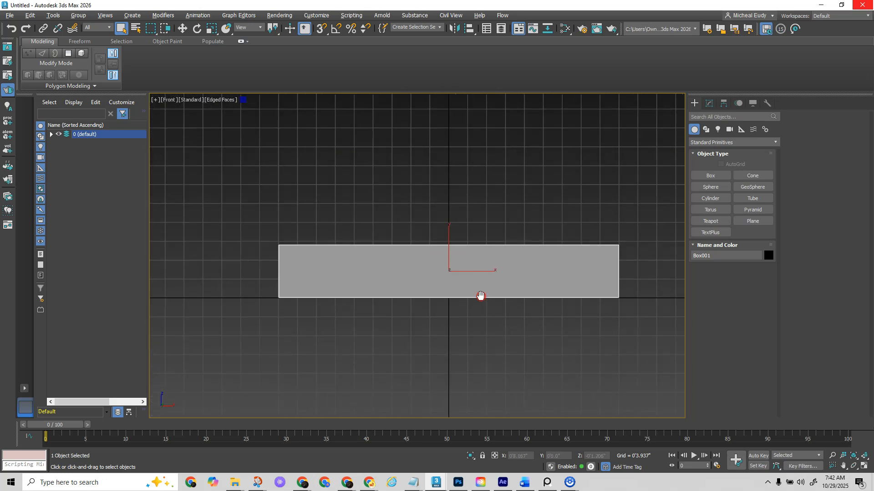
right_click(487, 224)
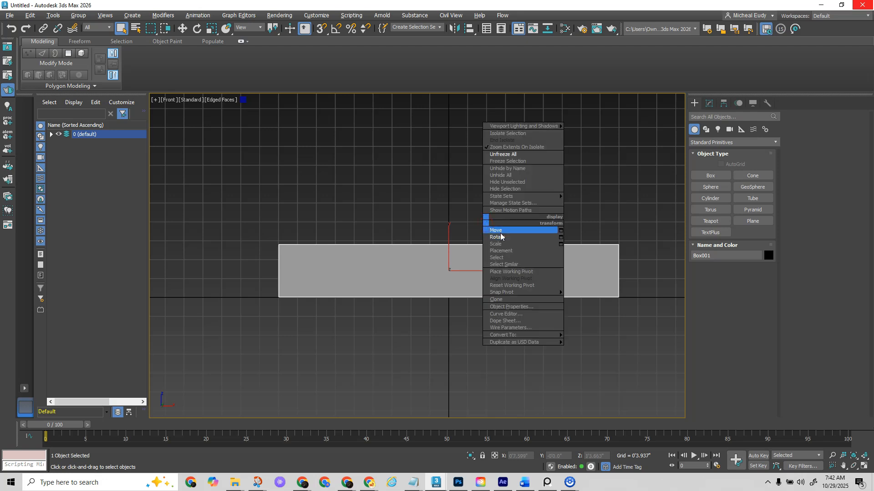
left_click(500, 234)
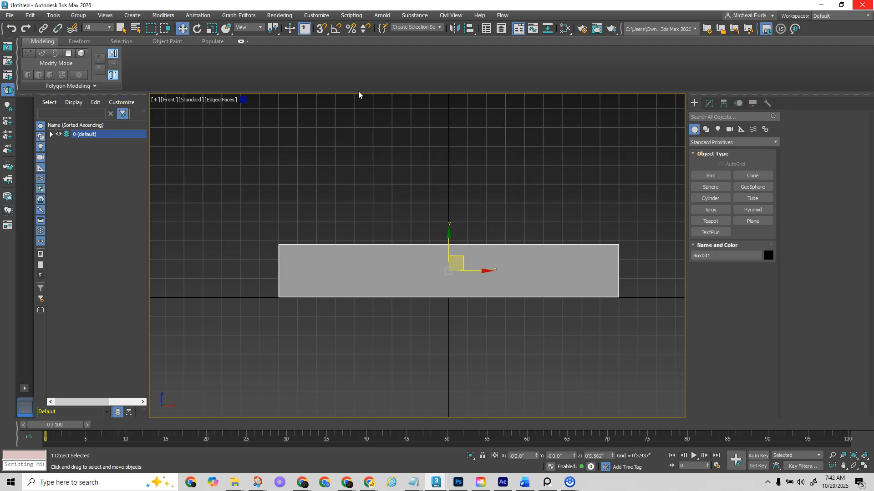
key("s")
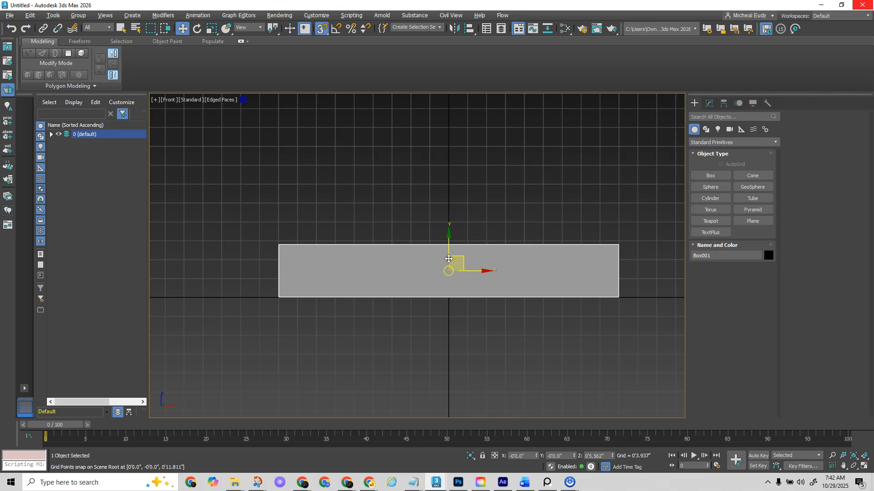
left_click_drag(460, 258, 451, 295)
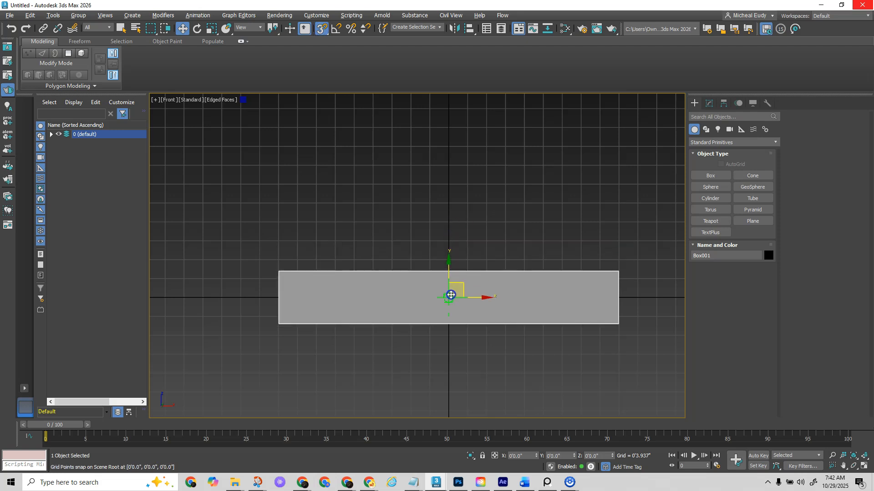
- Turn off snapping and raise the box to about 5.6" in Z so it rests on the ground line
left_click(321, 29)
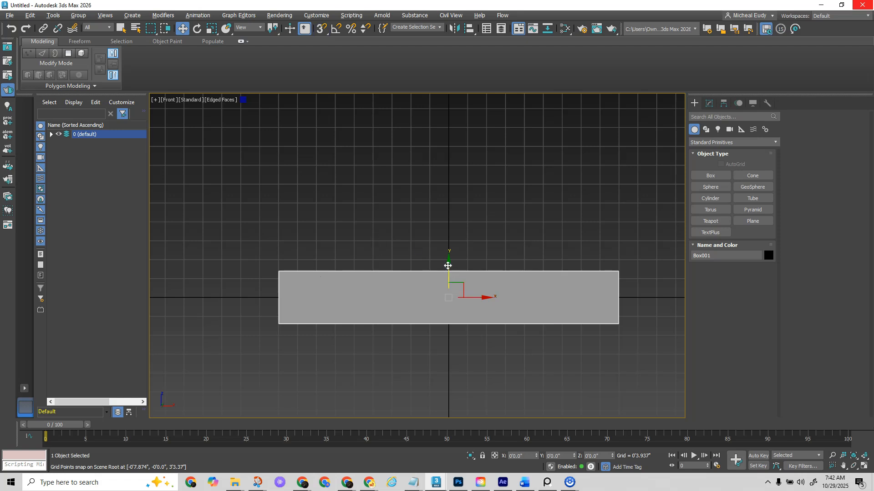
left_click_drag(449, 263, 453, 236)
middle_click_drag(460, 273, 474, 300, "alt")
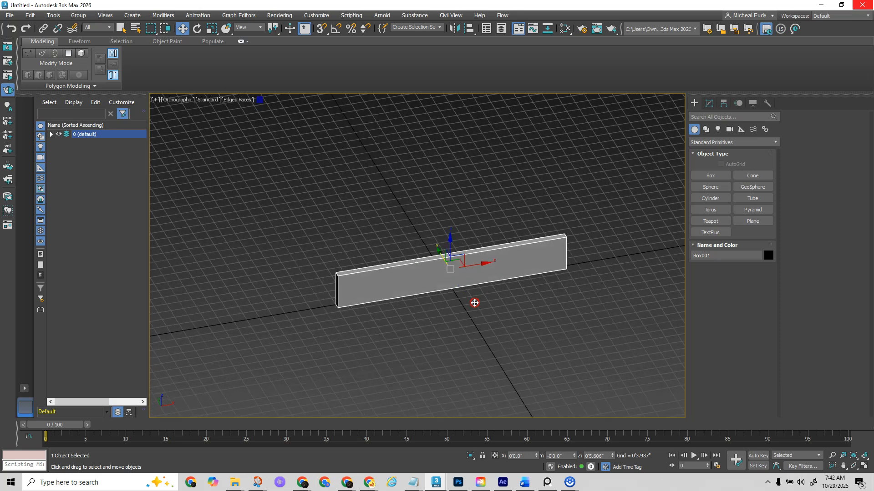
left_click(709, 103)
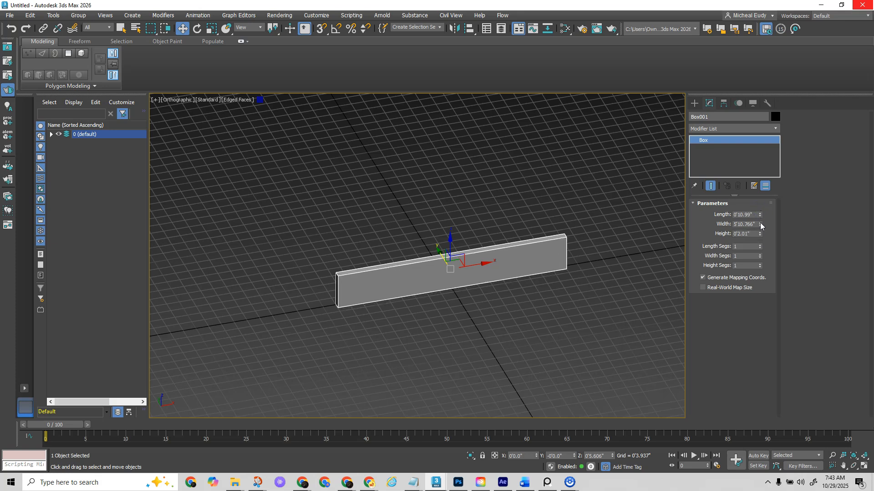
left_click_drag(760, 215, 759, 202)
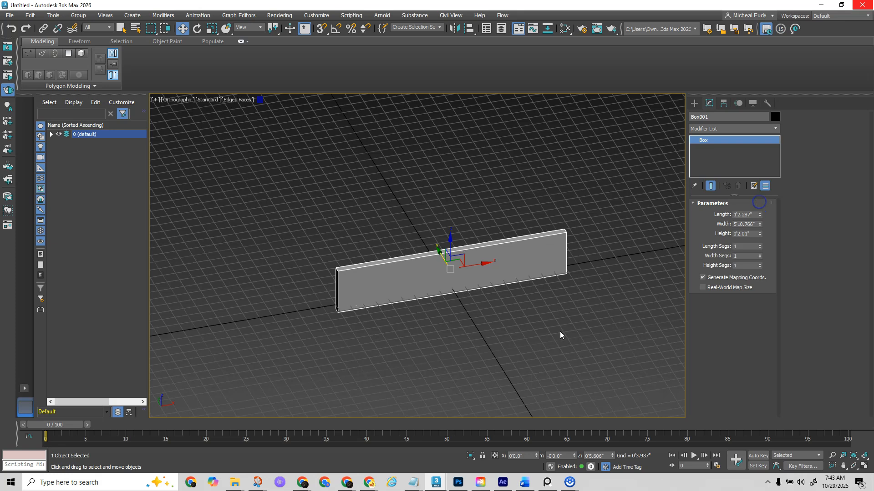
key("ctrl+z")
- Convert the box to an Editable Poly and raise its top polygon to a height of about 4'1"
right_click(474, 260)
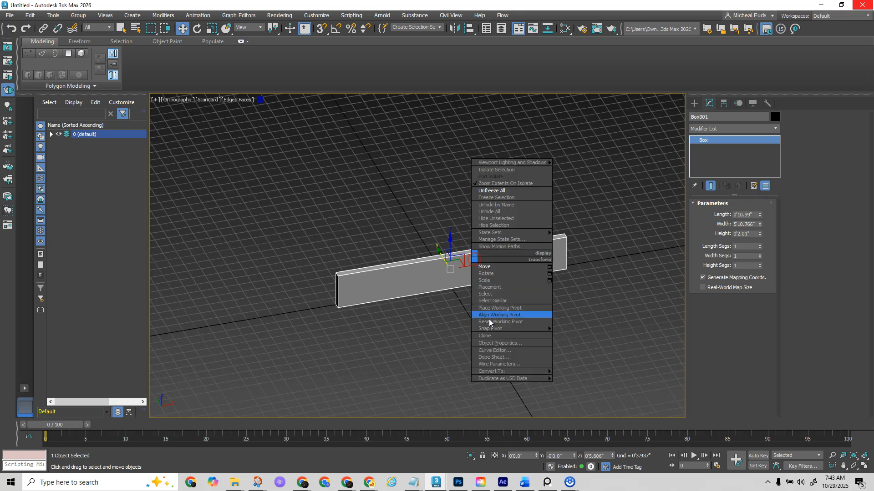
mouse_move(523, 371)
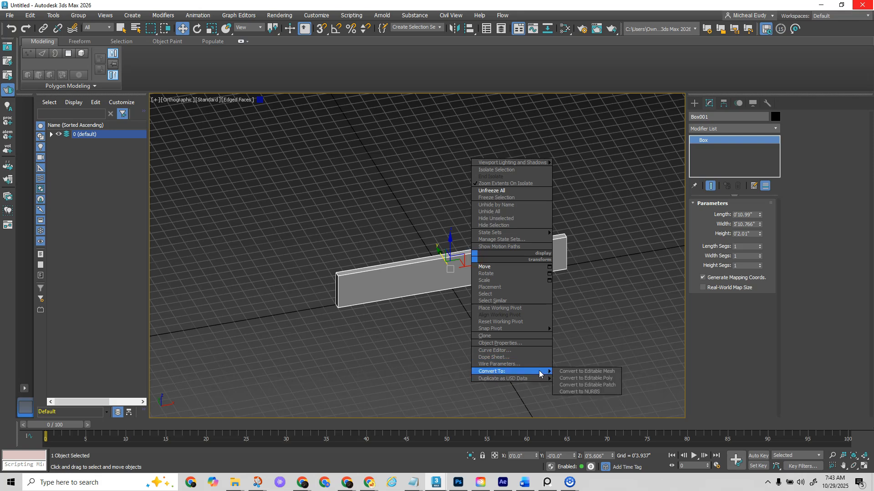
left_click(590, 378)
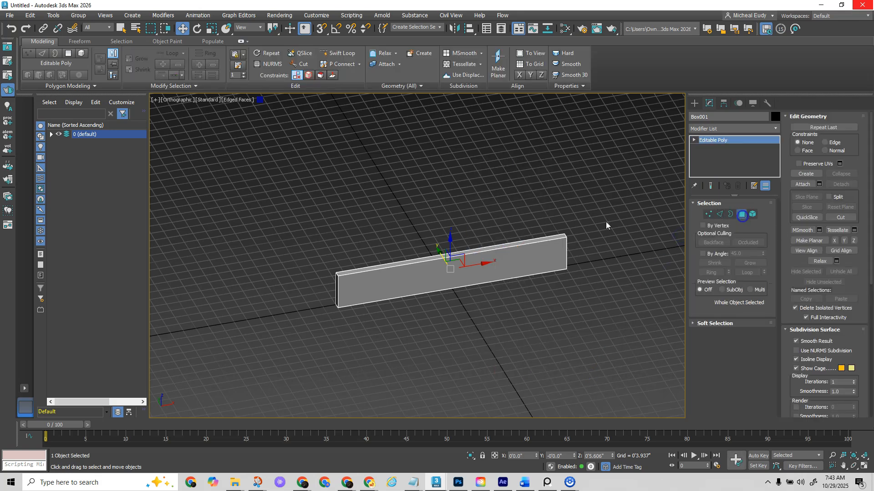
left_click(528, 241)
left_click_drag(450, 231, 457, 133)
- Compare the panel's proportions with the crate reference photos and lower its top polygon to about 3'2"
key("alt+Tab")
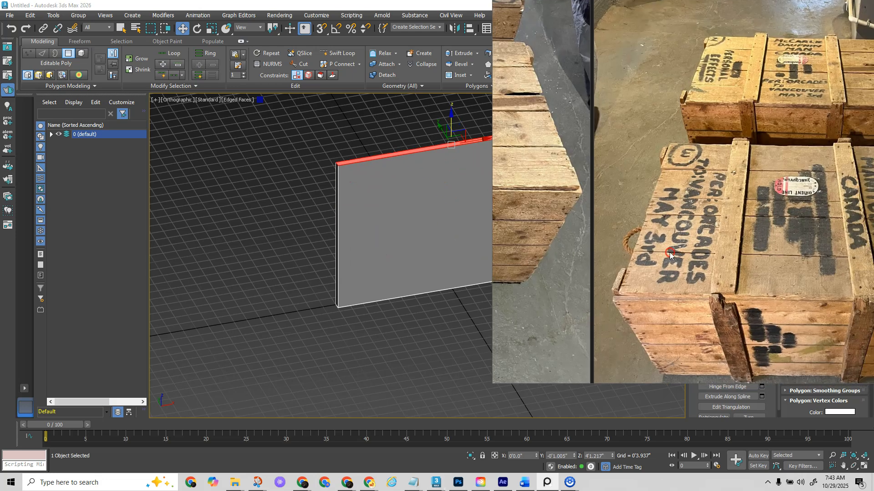
left_click_drag(669, 252, 443, 205)
scroll(431, 267, "down", 5)
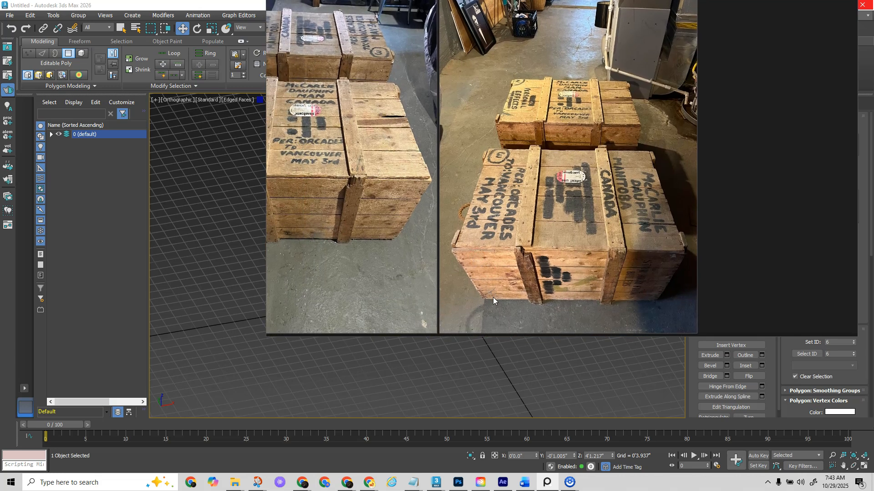
left_click_drag(399, 254, 772, 235)
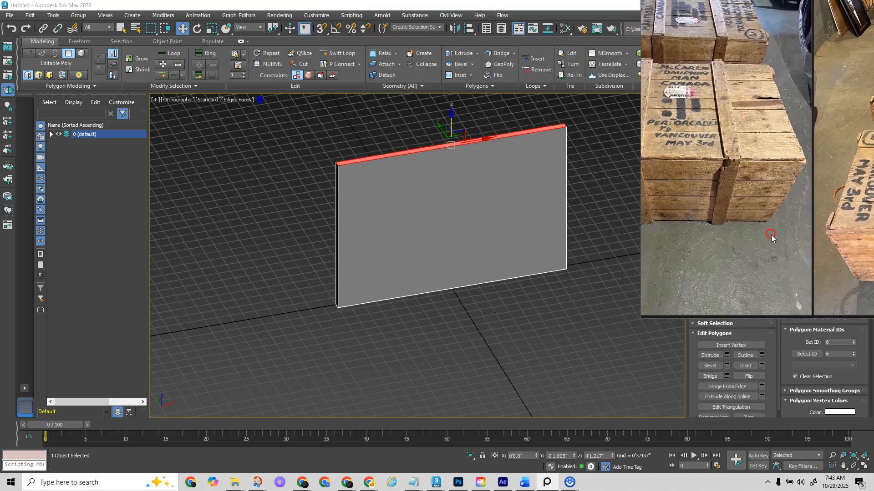
left_click_drag(453, 123, 450, 156)
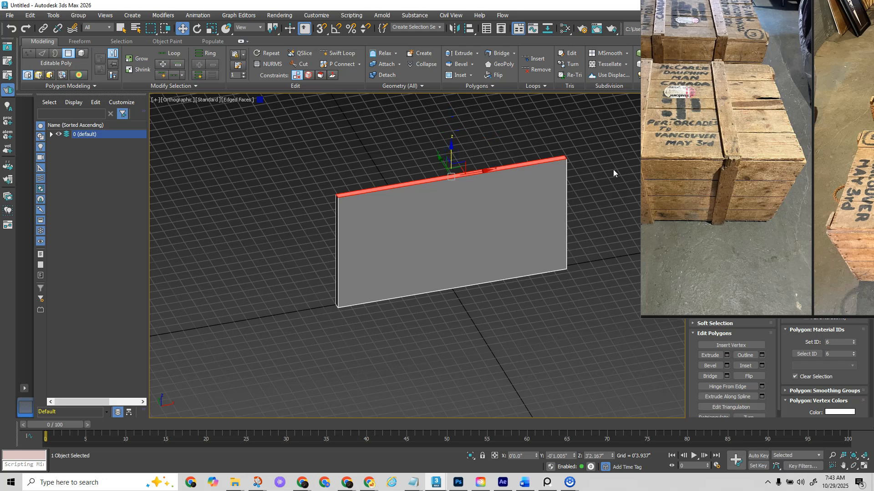
- Deselect the top polygon and examine the plank rows on the crate's long side in the reference photos
scroll(716, 233, "down", 6)
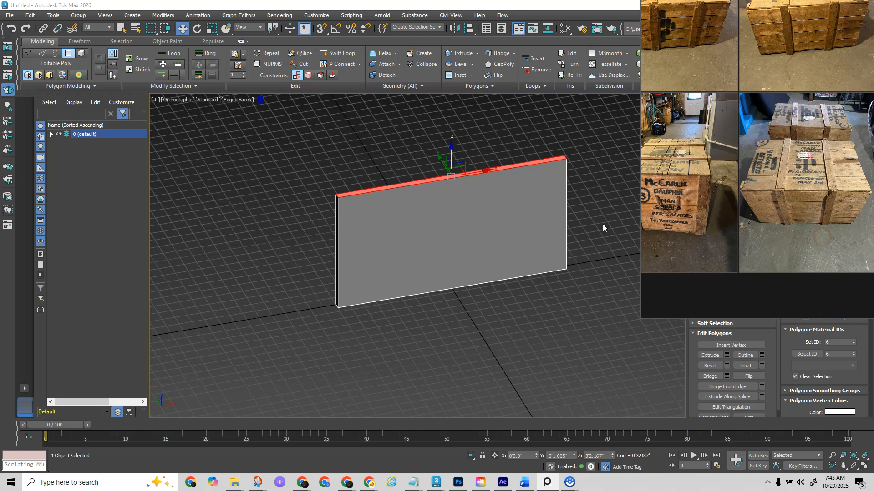
left_click(603, 224)
scroll(776, 190, "up", 4)
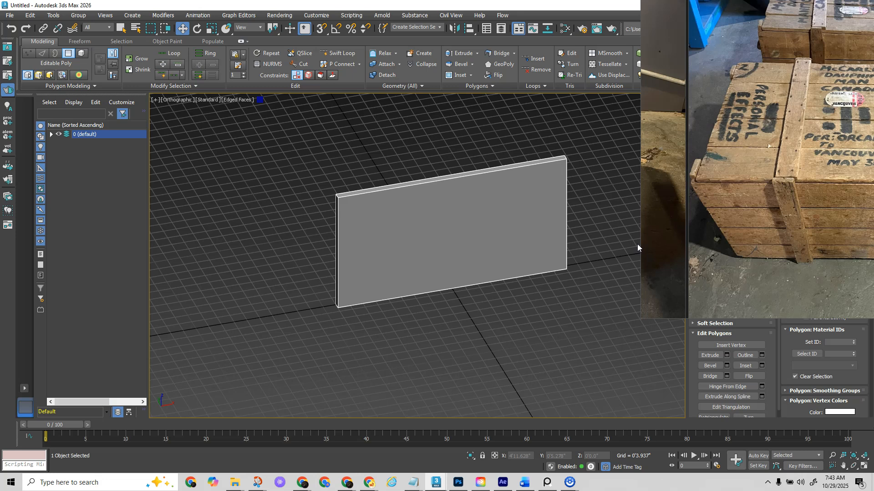
key("alt+Tab")
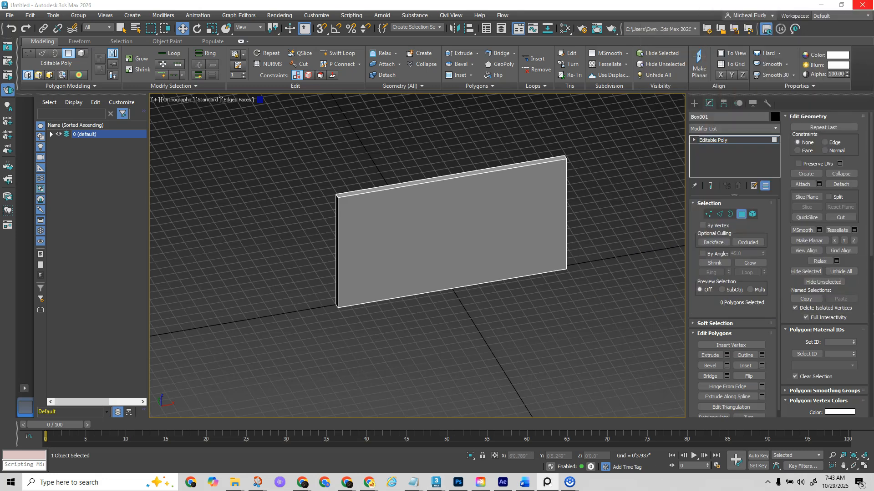
- Select the ring of four vertical edges on the panel and connect them with 3 segments to mark four plank rows
left_click(719, 214)
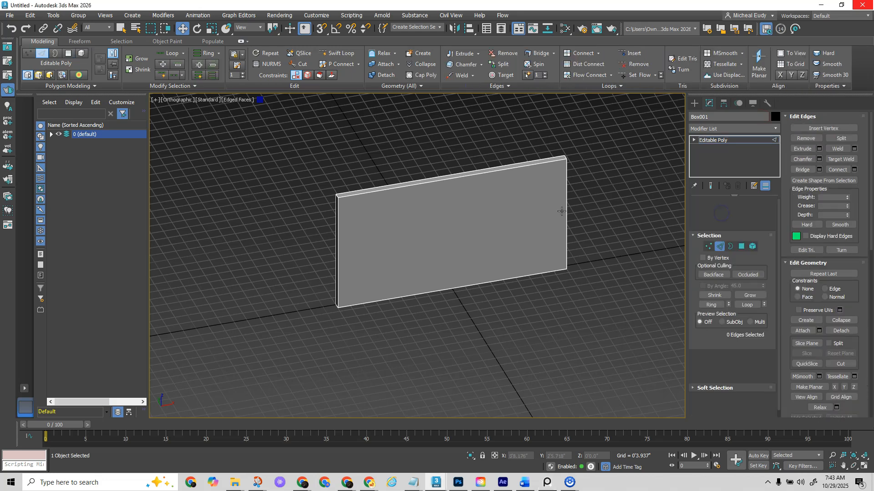
left_click(567, 211)
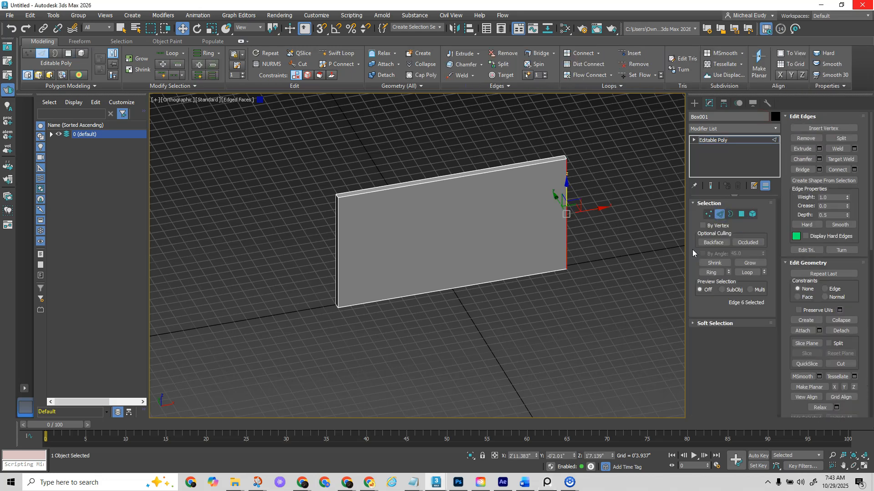
left_click(711, 272)
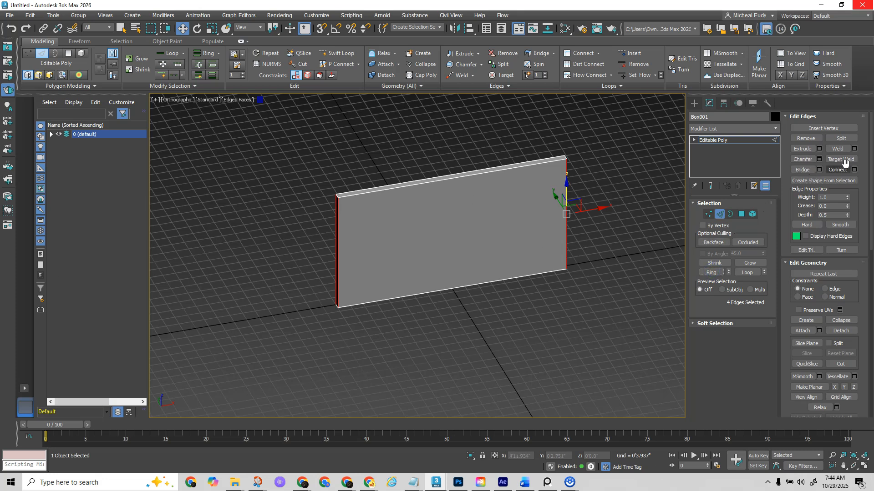
left_click(854, 170)
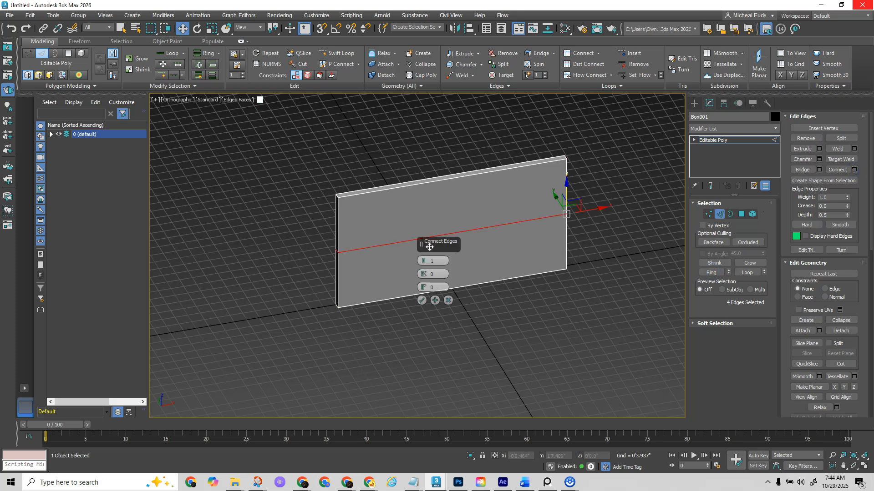
left_click_drag(429, 247, 209, 125)
left_click(547, 483)
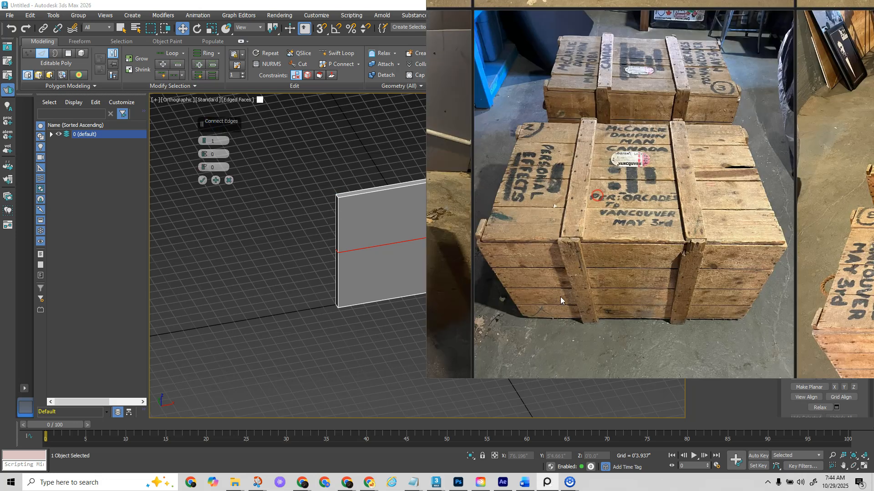
key("Escape")
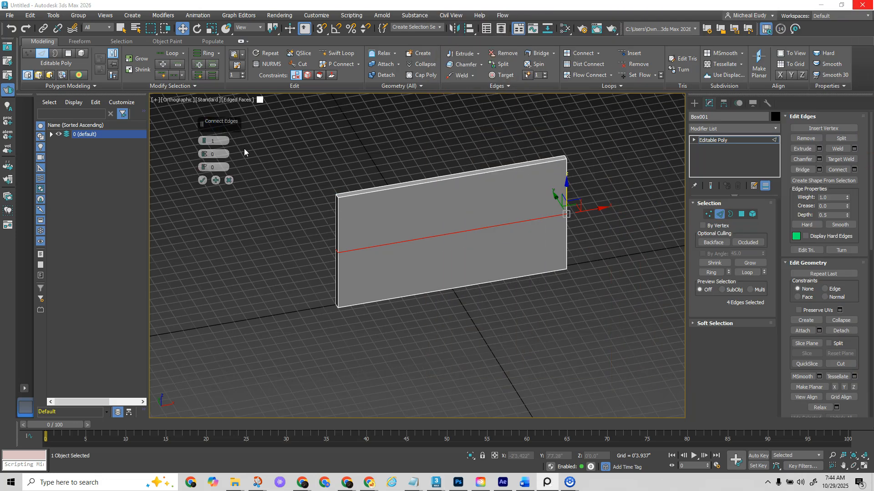
left_click_drag(206, 146, 204, 147)
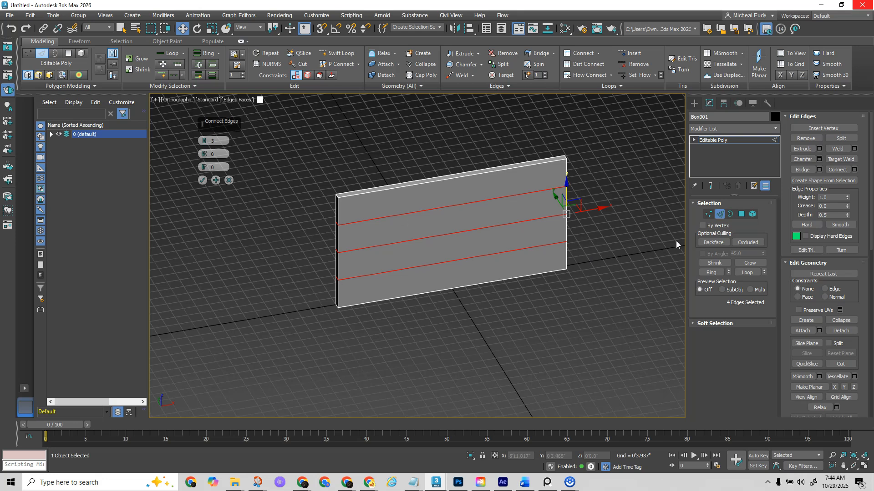
left_click(203, 180)
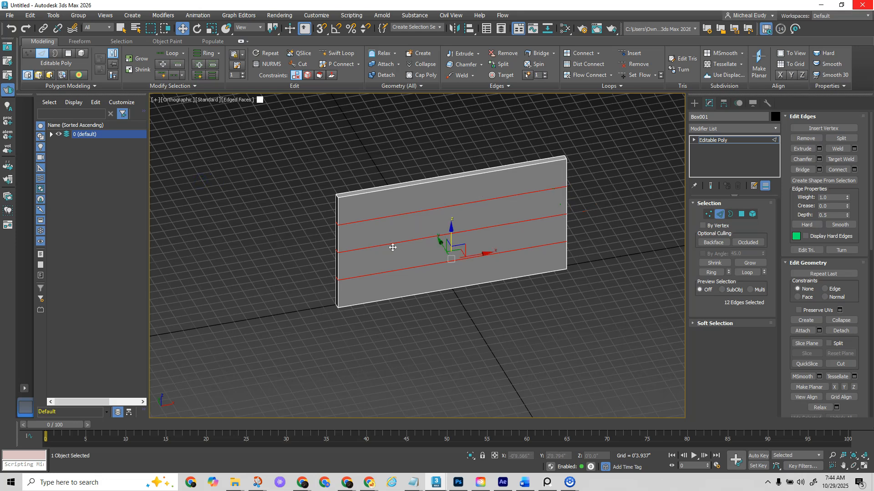
- Split the connected edges so each plank becomes a separate element, and check the separation by selecting the planks individually
left_click(841, 139)
left_click(720, 215)
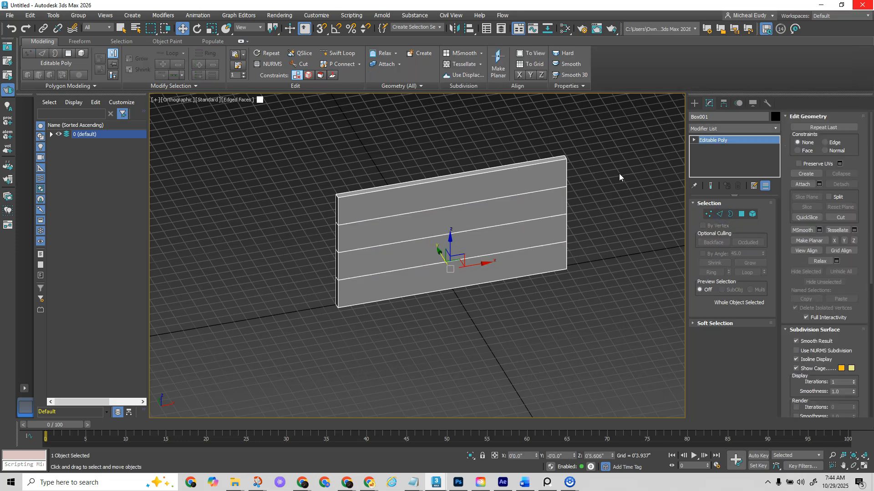
left_click(752, 214)
left_click(546, 185)
left_click(545, 202)
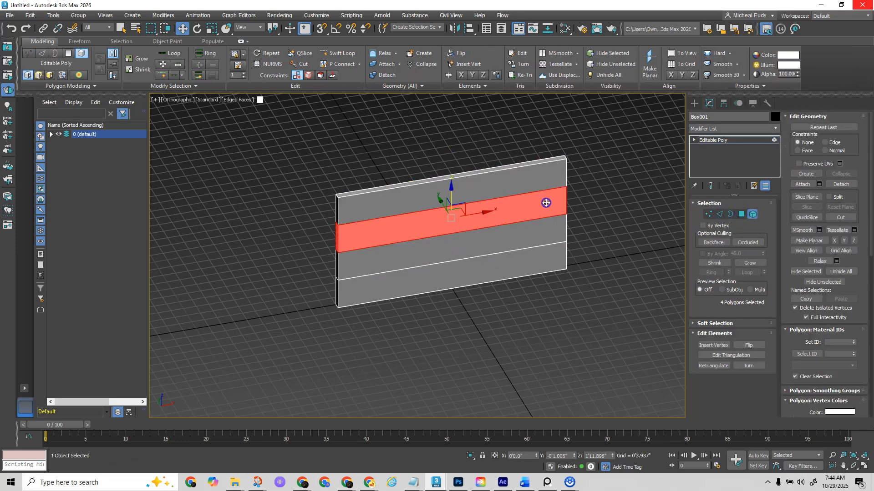
left_click(545, 226)
left_click(552, 252)
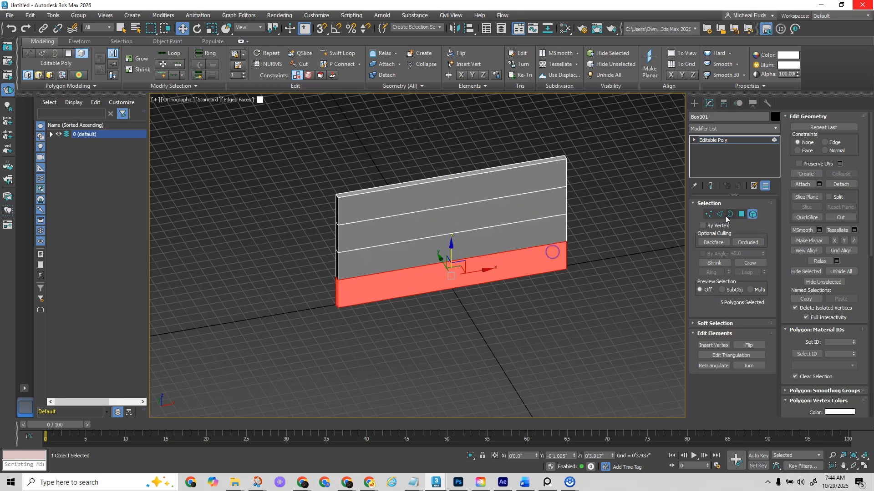
left_click(753, 214)
- Add a Chamfer modifier to the panel with 0 segments and an amount of about 0.209"
left_click(710, 128)
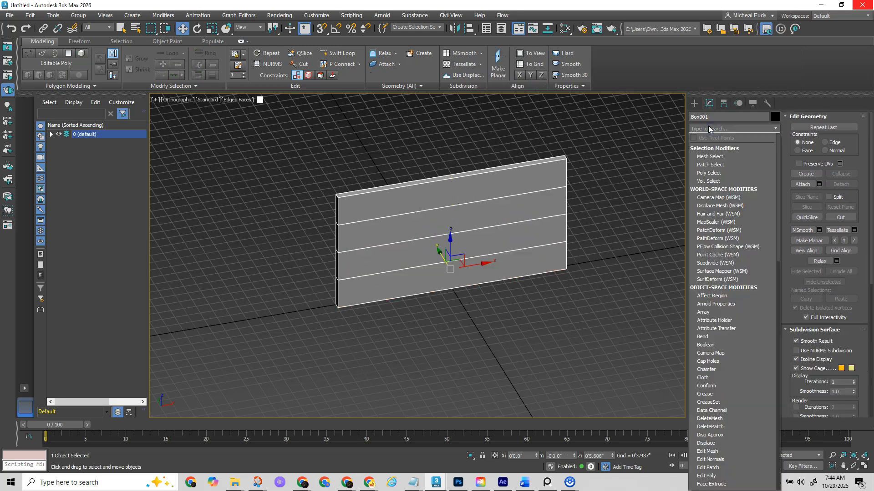
type("cham")
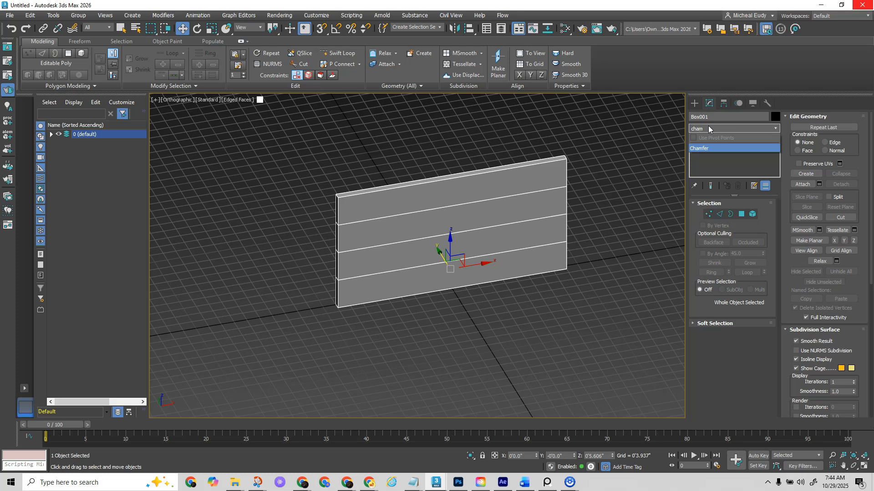
left_click(712, 149)
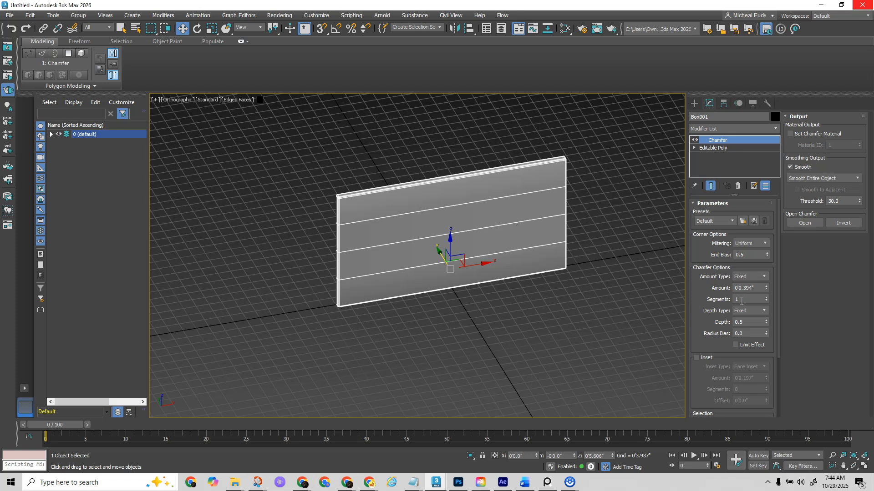
scroll(385, 213, "up", 3)
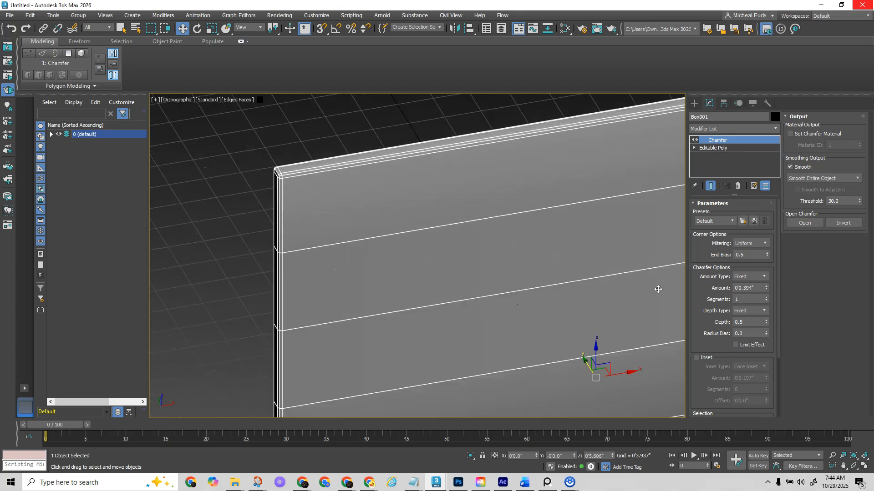
left_click(766, 302)
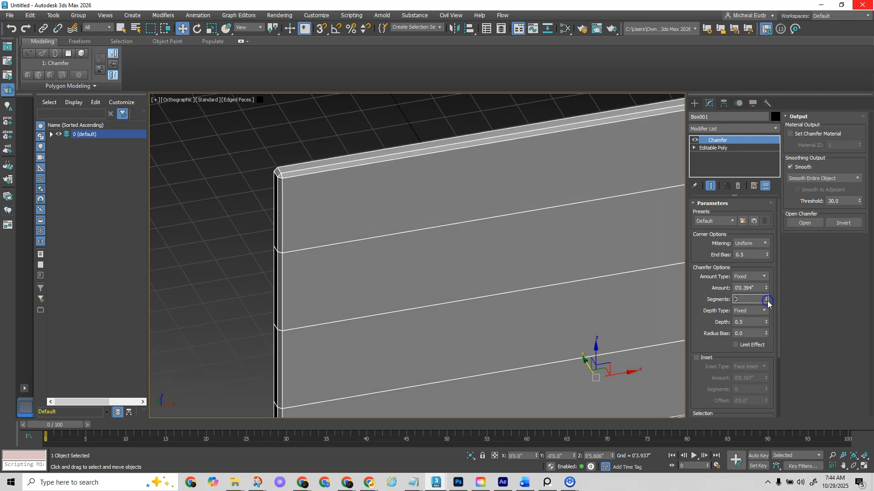
left_click_drag(766, 290, 770, 314)
middle_click_drag(462, 265, 412, 241)
scroll(458, 225, "down", 2)
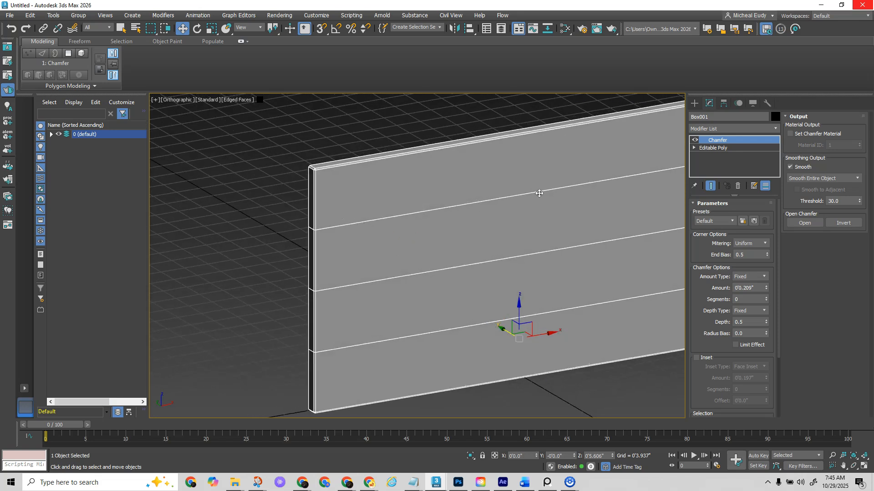
- Lift the top plank element to inspect the open faces between planks with the grid hidden, and undo the lift
left_click(706, 148)
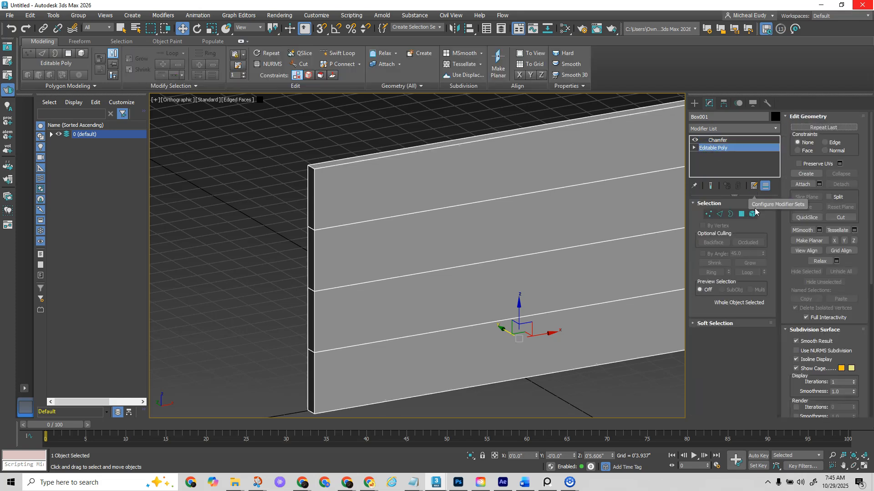
left_click(754, 212)
left_click_drag(522, 320, 523, 100)
middle_click_drag(330, 221, 373, 115, "alt")
key("g")
middle_click_drag(420, 157, 410, 195, "alt")
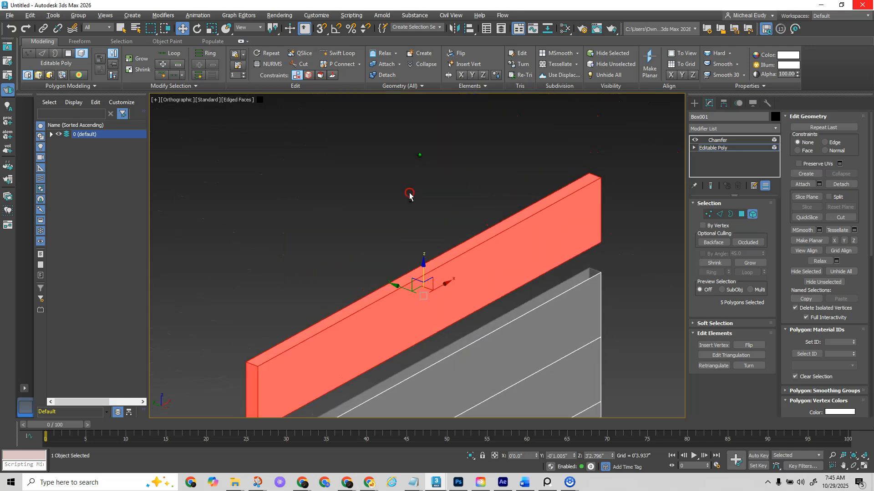
scroll(444, 238, "down", 4)
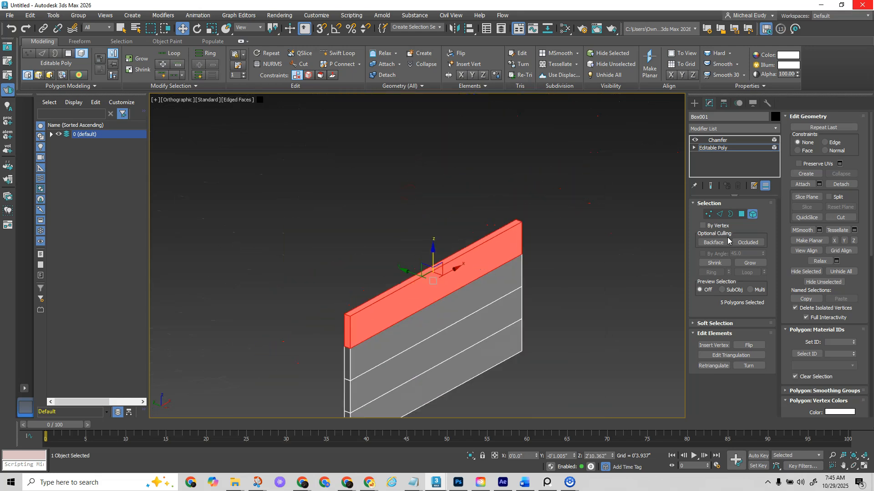
left_click(752, 214)
- Add a Cap Holes modifier above the Editable Poly and below the Chamfer to close the planks' open sides
left_click(713, 129)
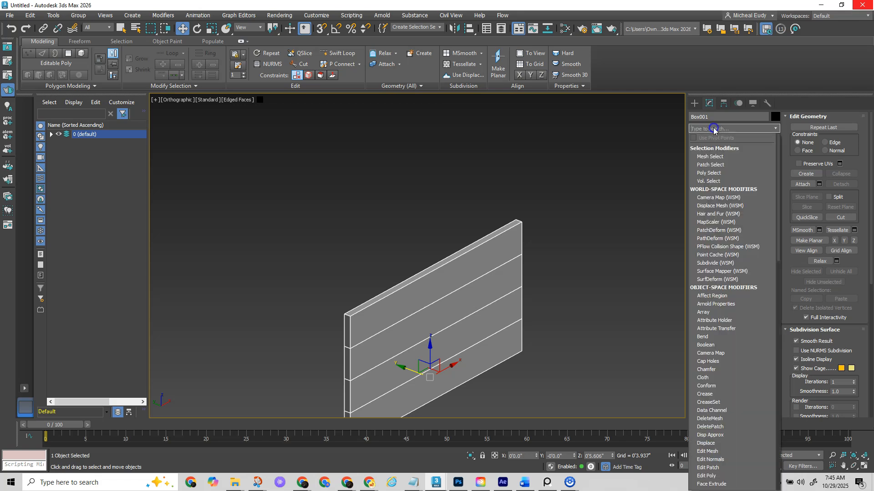
type("cap")
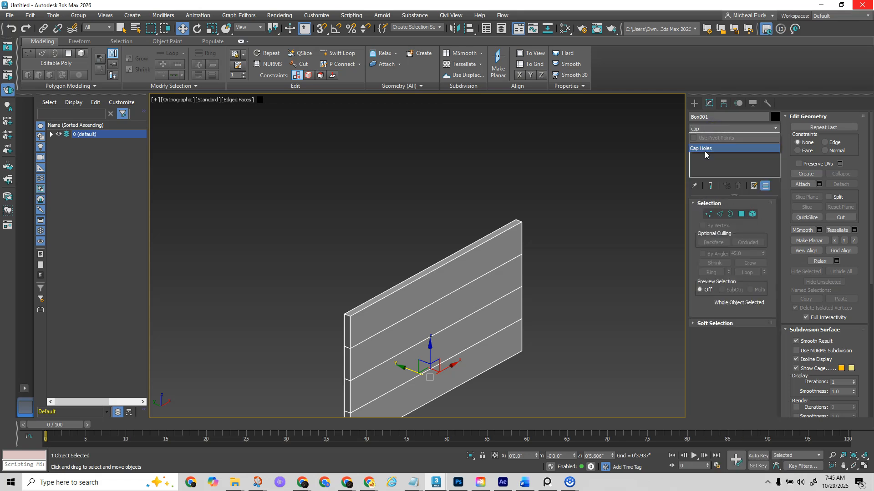
left_click(705, 150)
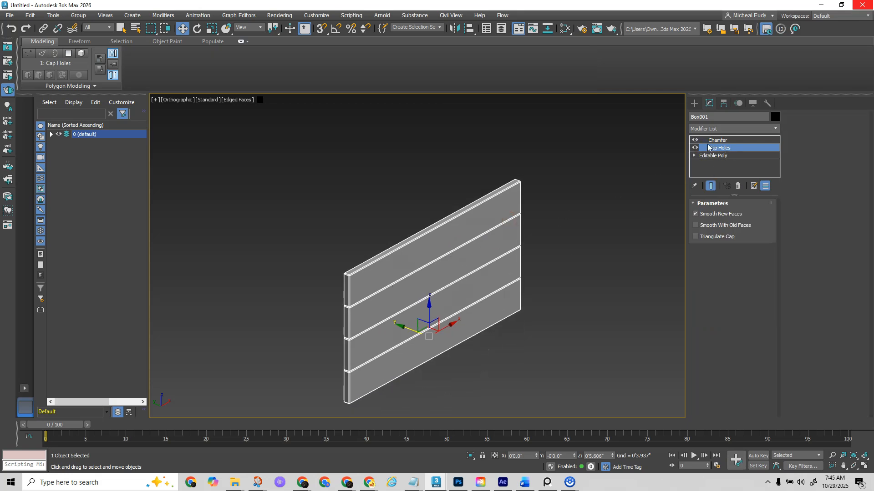
- Inspect the capped plank edges up close and compare the panel with the crate's long side in the reference photos
scroll(400, 276, "up", 4)
middle_click_drag(365, 311, 323, 288, "alt")
middle_click_drag(423, 335, 364, 172)
scroll(365, 171, "down", 2)
middle_click_drag(392, 202, 392, 209)
mouse_move(422, 236)
middle_mouse_down("alt")
mouse_move(366, 244)
mouse_move(380, 272)
mouse_move(486, 237)
mouse_move(444, 255)
mouse_move(430, 276)
middle_mouse_up("alt")
scroll(445, 260, "down", 3)
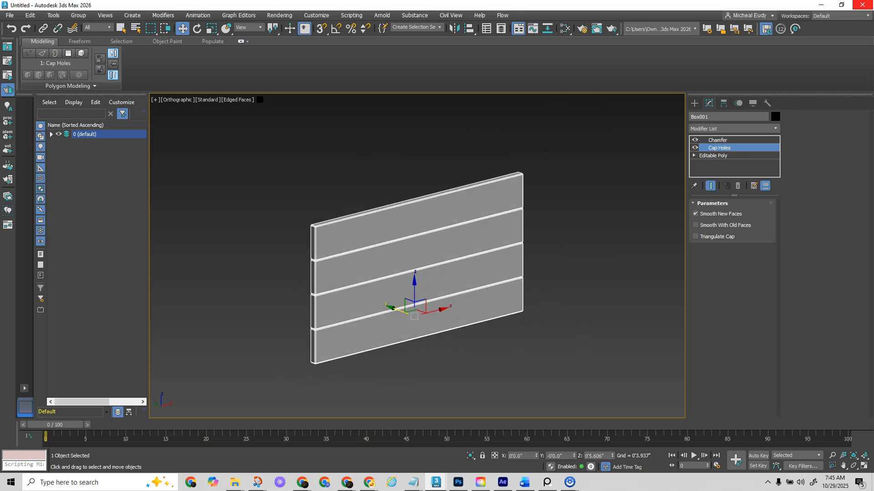
right_click_drag(873, 268, 513, 266)
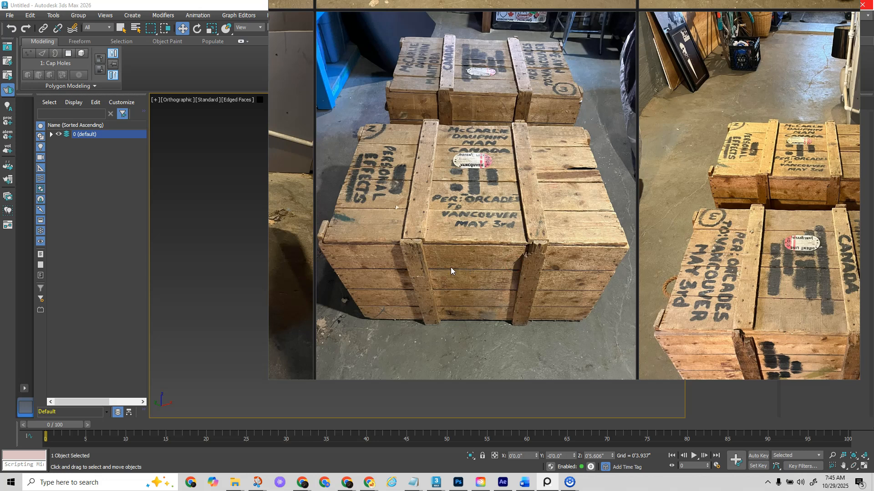
left_click(439, 242)
scroll(432, 247, "down", 1)
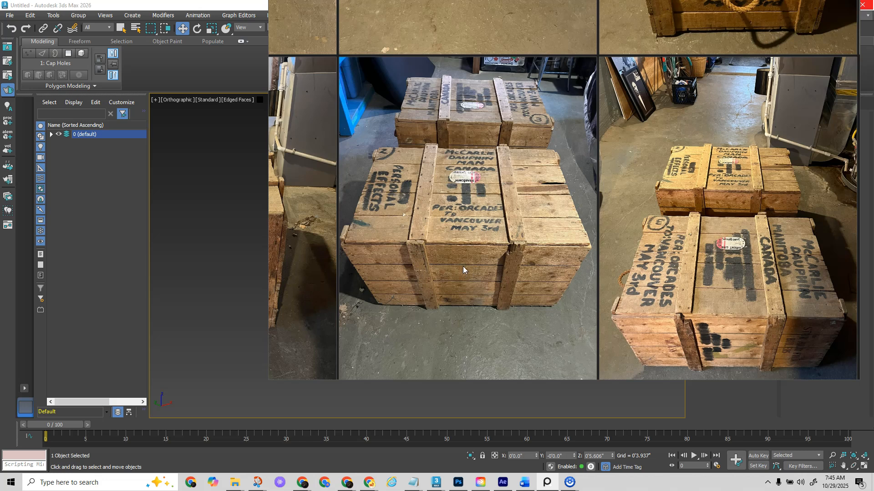
right_click_drag(463, 267, 873, 205)
- Set the Chamfer to 2 segments with Inset enabled, and turn off the edged-faces display to check the shading
scroll(492, 229, "up", 4)
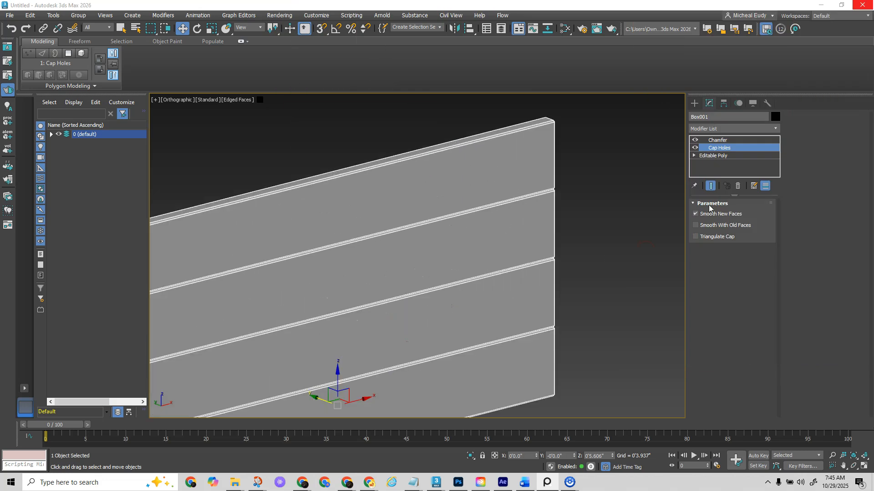
left_click(720, 141)
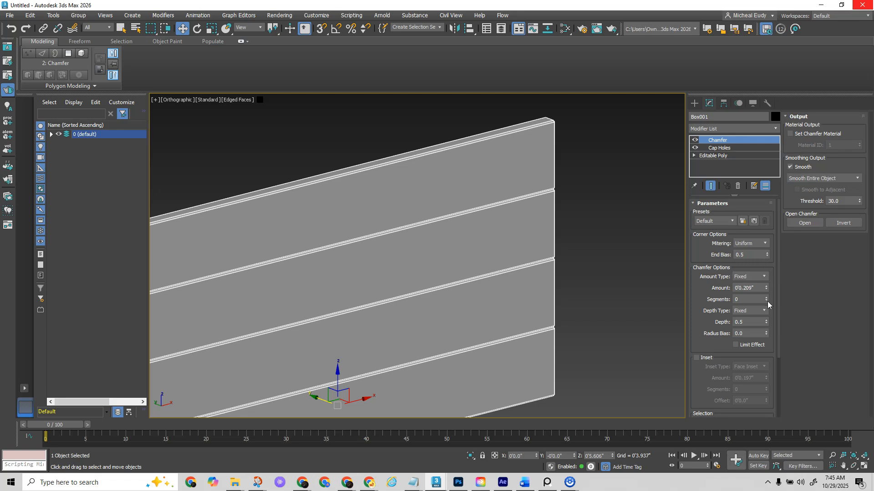
left_click(767, 298)
left_click(767, 298)
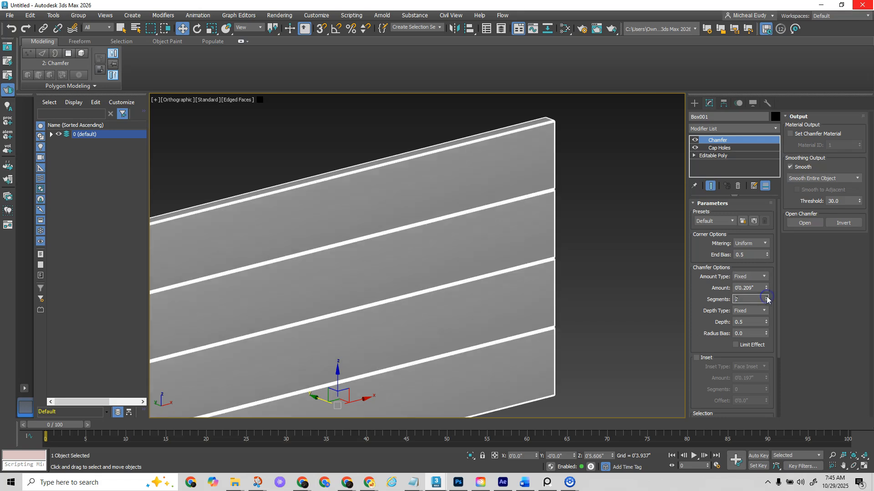
left_click(696, 357)
key("F4")
left_click(381, 225)
scroll(368, 222, "down", 3)
middle_click_drag(335, 230, 463, 221, "alt")
- Examine the plank rows, corner boards and rope handles on the crate's long side and ends in the reference photos
right_click_drag(873, 234, 513, 287)
scroll(439, 265, "up", 2)
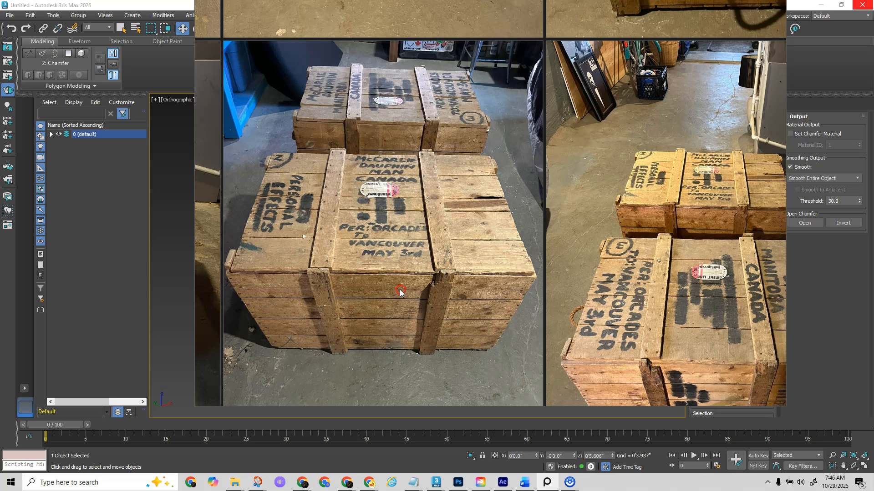
right_click_drag(652, 280, 385, 274)
middle_click_drag(384, 273, 458, 416)
middle_click_drag(461, 201, 419, 353)
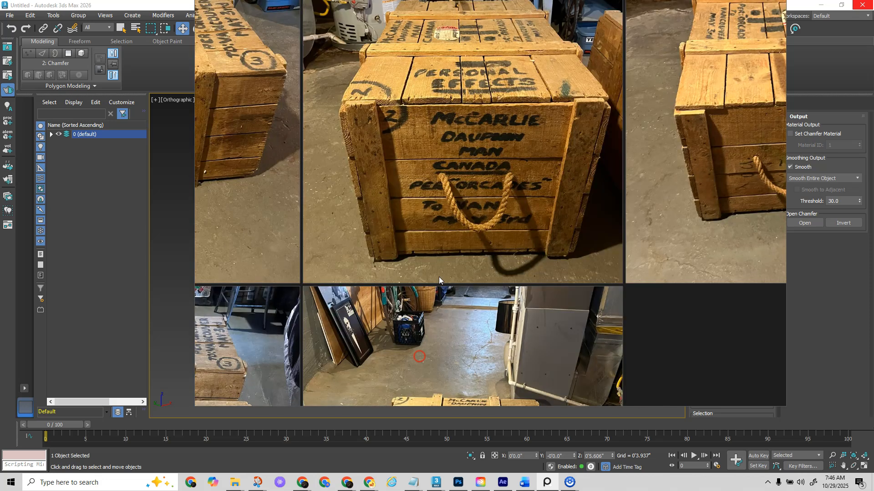
middle_click_drag(438, 277, 432, 303)
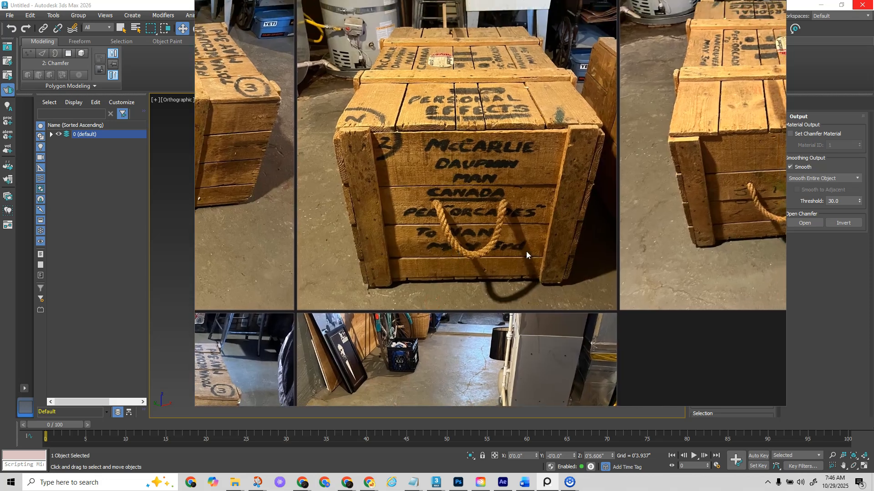
middle_click_drag(527, 252, 352, 236)
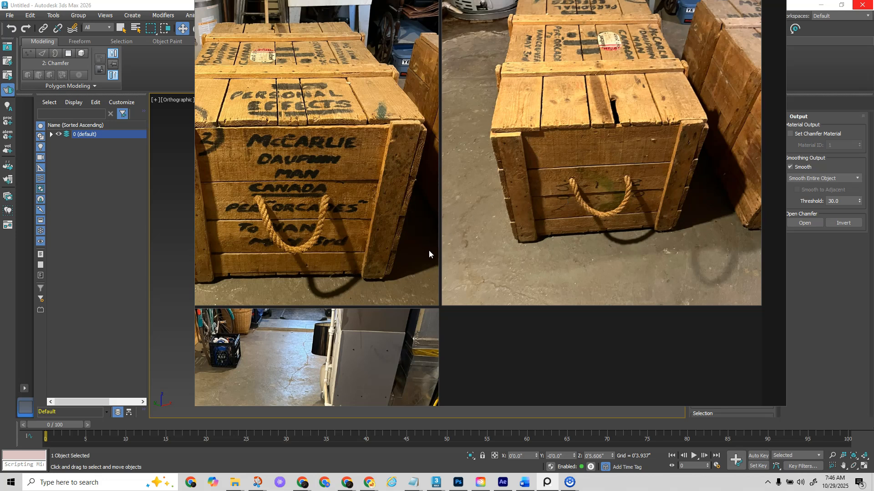
middle_click_drag(352, 260, 452, 252)
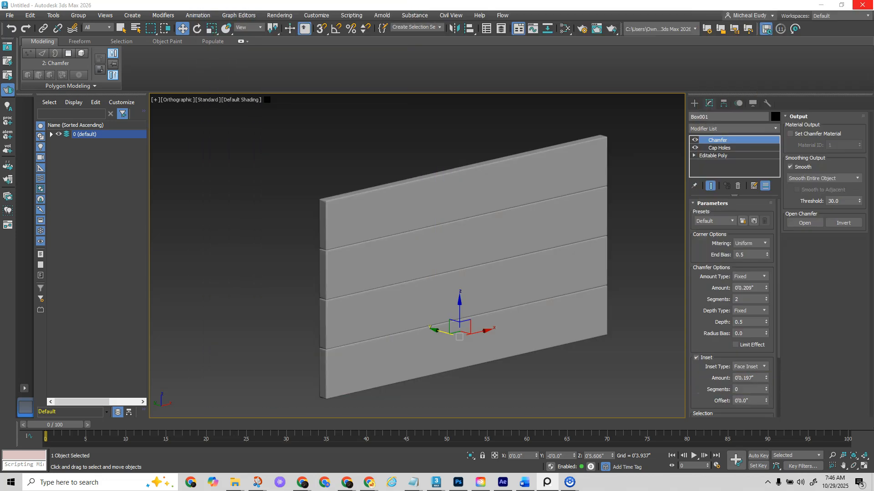
scroll(443, 298, "down", 2)
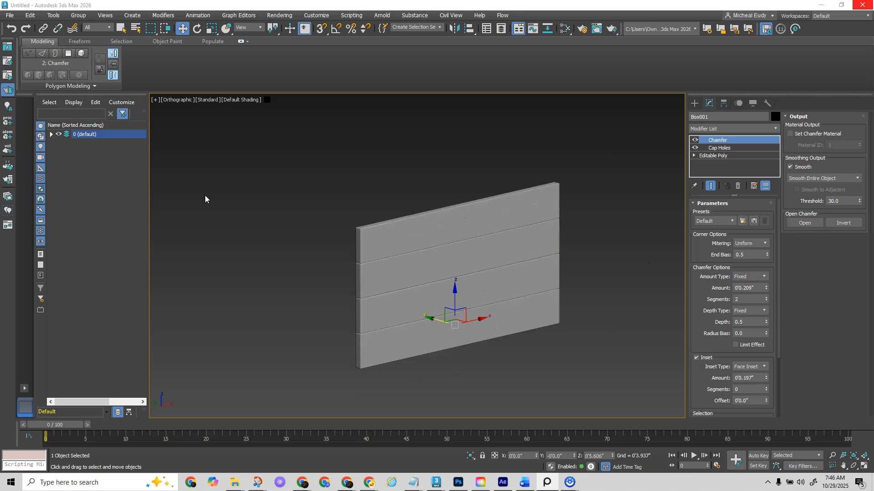
left_click(51, 134)
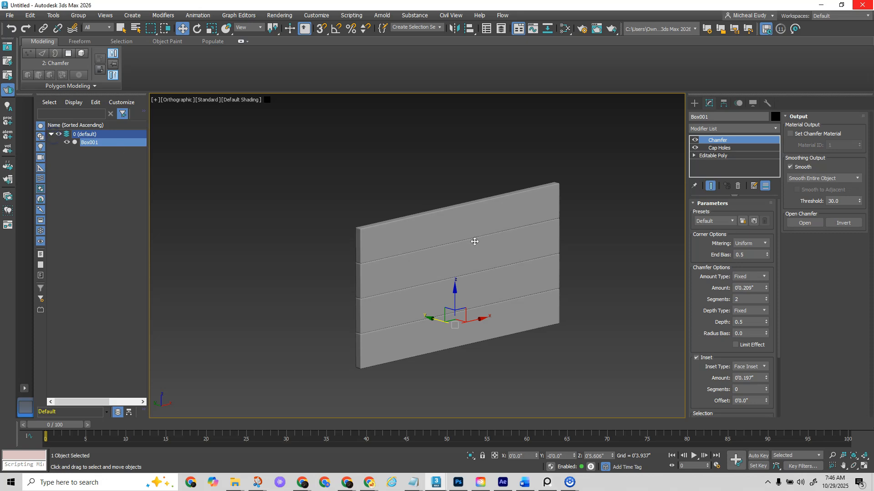
scroll(480, 304, "down", 2)
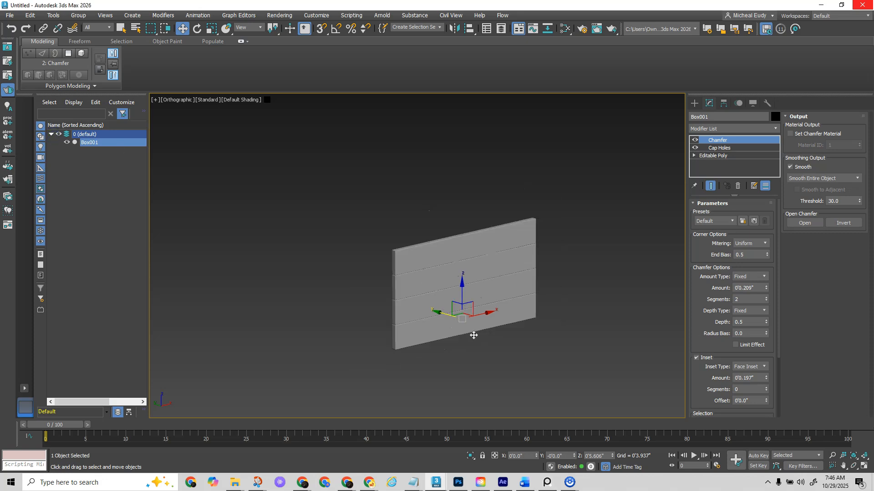
right_click(477, 316)
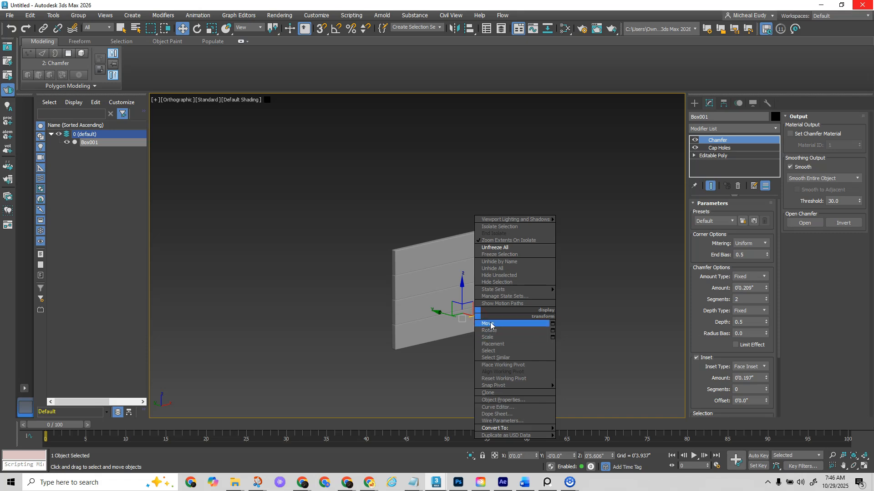
left_click(490, 324)
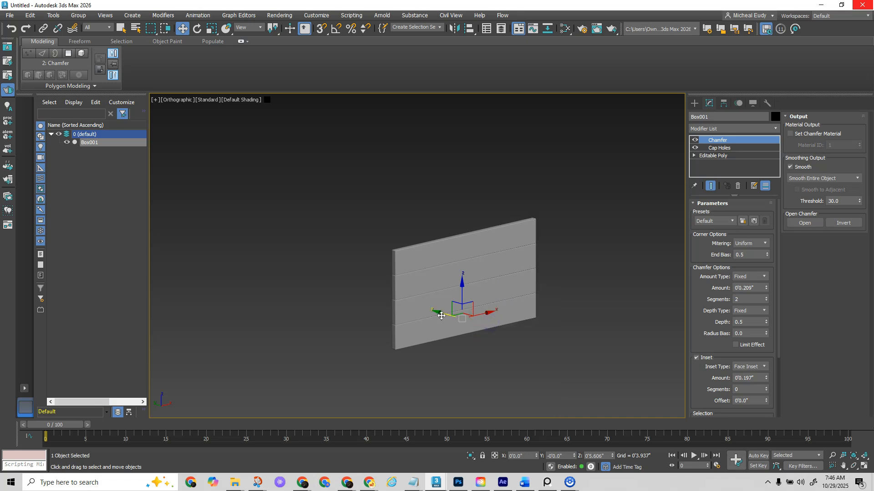
left_click_drag(441, 314, 360, 291, "shift")
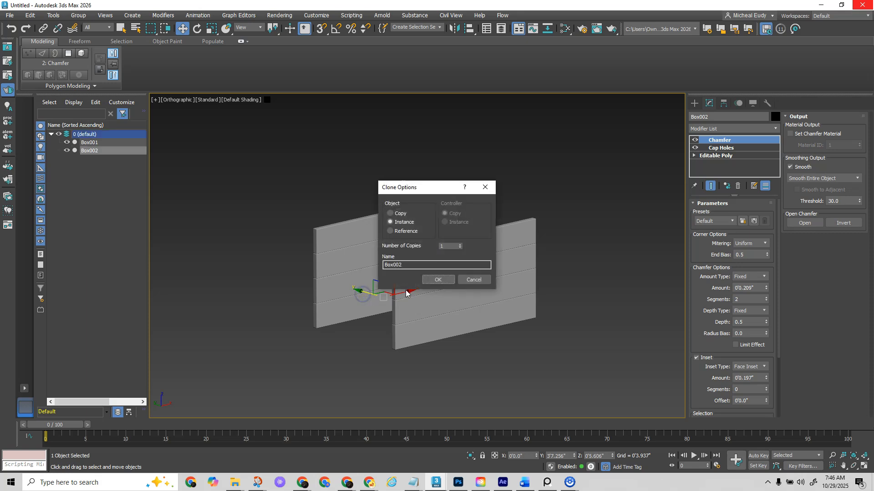
left_click(436, 281)
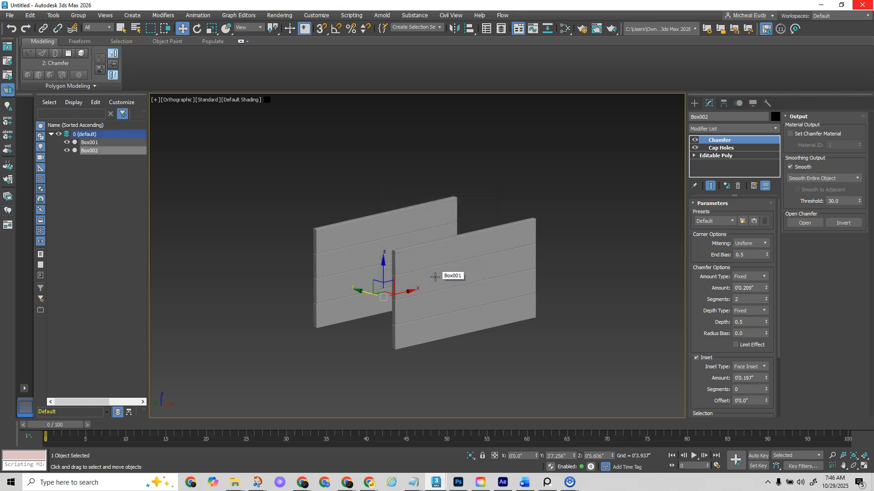
key("ctrl+z")
- Clone the long side panel along the Y axis as an independent copy behind the original
left_click_drag(441, 312, 364, 292, "shift")
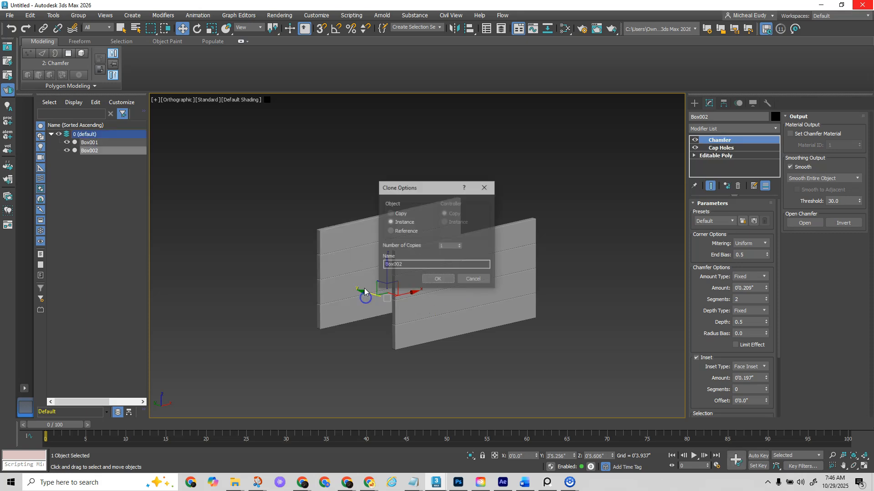
left_click(390, 214)
left_click(444, 279)
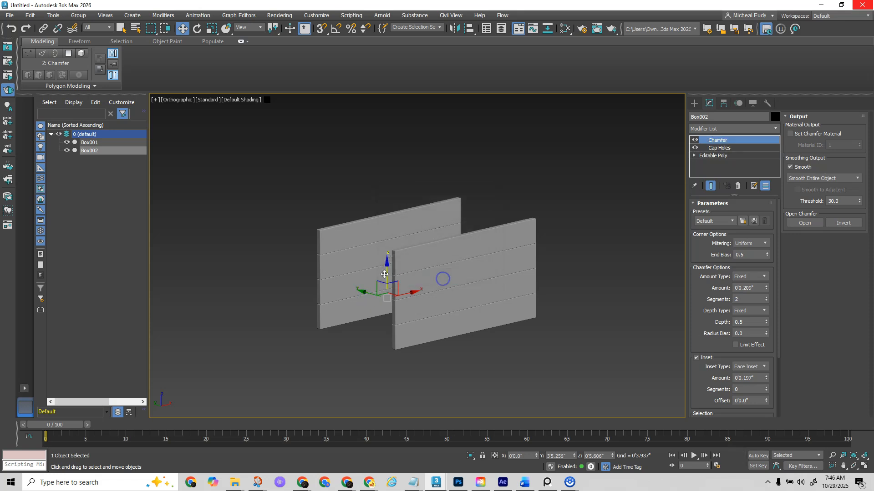
- Turn on angle snapping and rotate the copied panel -90 degrees about the Z axis
right_click(385, 274)
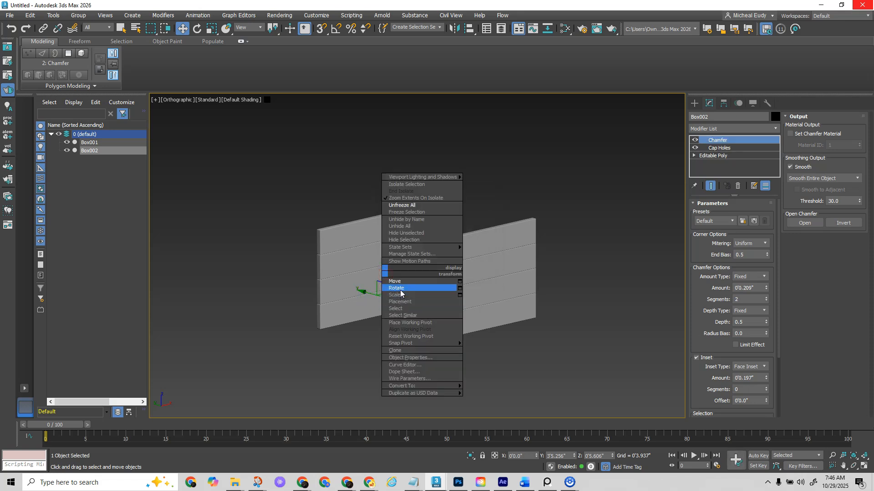
left_click(397, 288)
left_click(334, 30)
left_click_drag(392, 306, 355, 307)
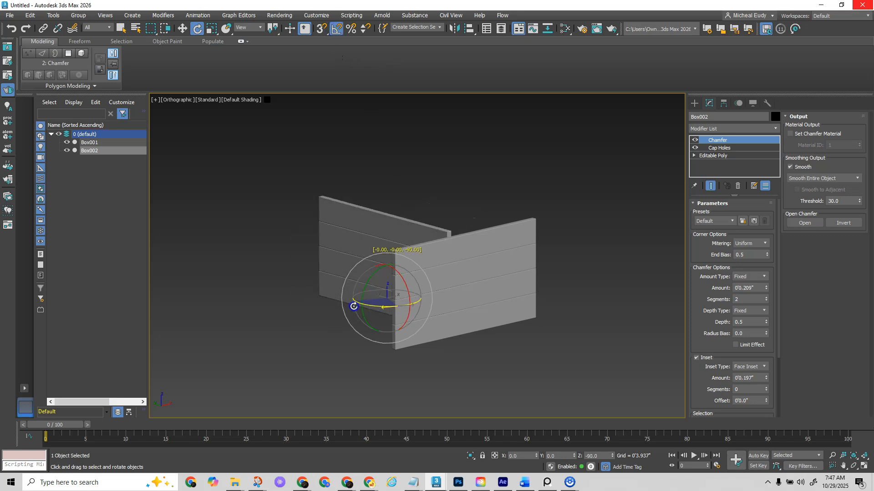
- In the top view, move the rotated copy to the long panel's end so they form a corner, and restore shaded display
right_click(391, 294)
left_click(400, 302)
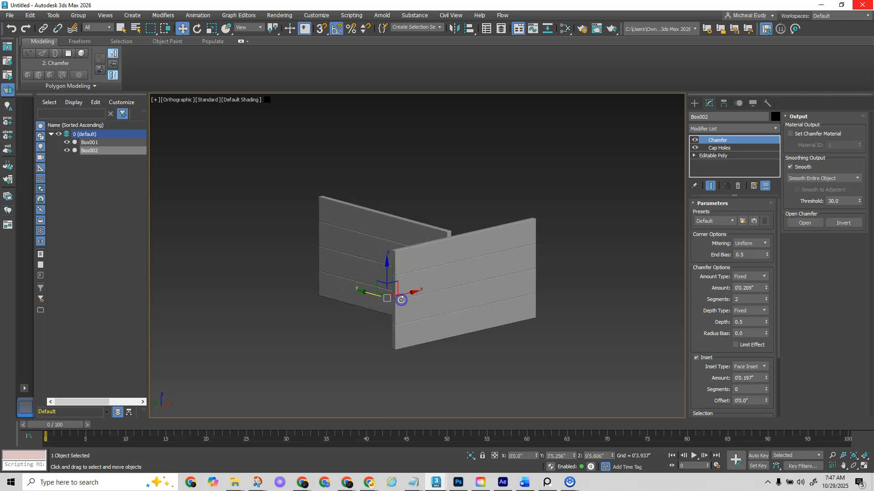
right_click(395, 302)
key("t")
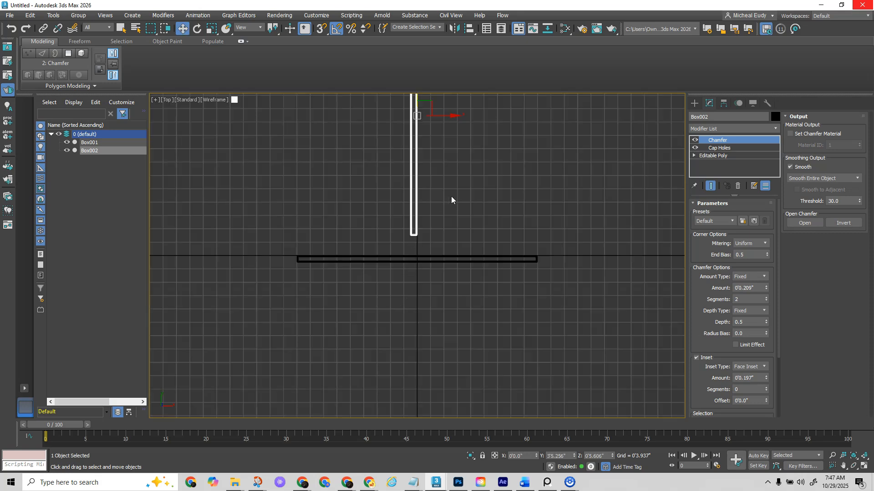
middle_click_drag(447, 118, 480, 162)
left_click_drag(477, 160, 342, 178)
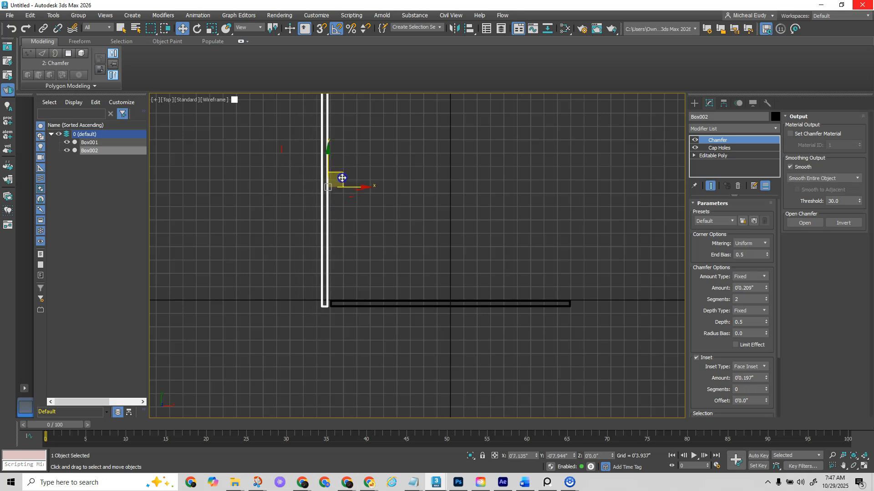
mouse_move(365, 261)
middle_mouse_down("alt")
mouse_move(400, 240)
mouse_move(408, 216)
mouse_move(412, 245)
mouse_move(530, 305)
mouse_move(549, 276)
mouse_move(536, 238)
mouse_move(458, 267)
mouse_move(490, 271)
mouse_move(469, 271)
middle_mouse_up("alt")
key("F3")
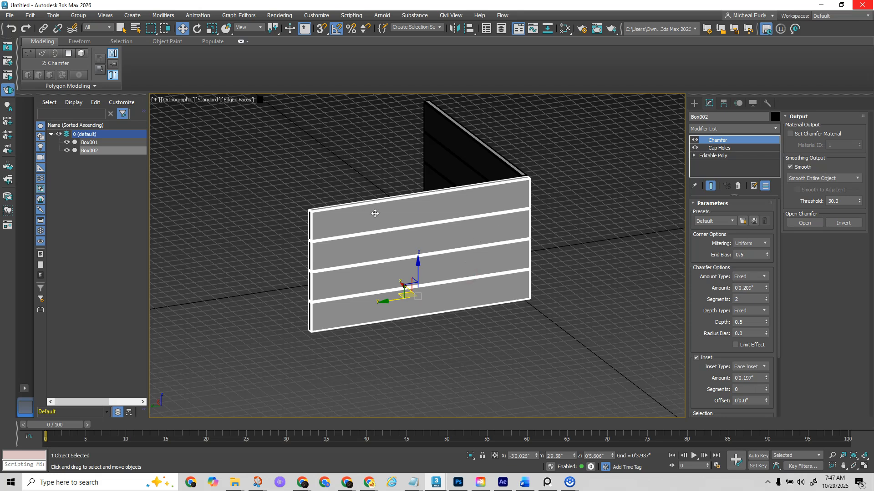
- Remove the Chamfer and Cap Holes modifiers from the end panel and weld all its vertices with a 0'0.039" threshold
left_click(738, 186)
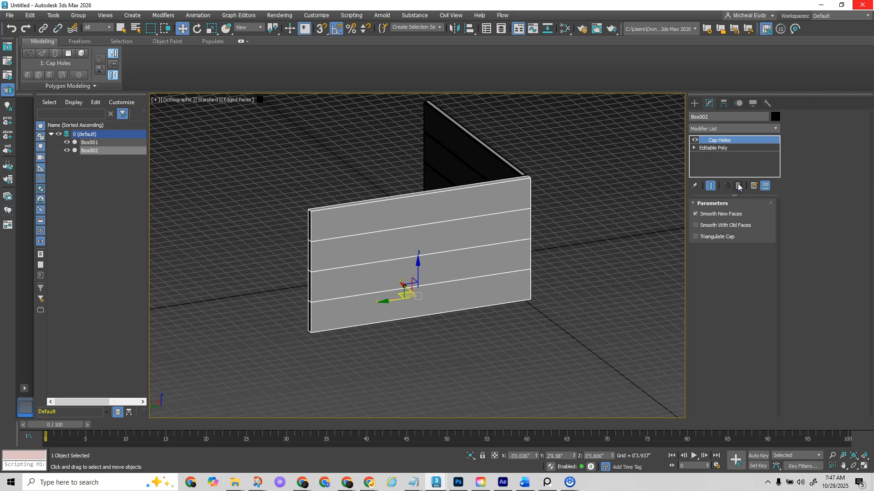
left_click(738, 186)
middle_click_drag(504, 260, 480, 265)
left_click(708, 214)
left_click_drag(233, 162, 565, 355)
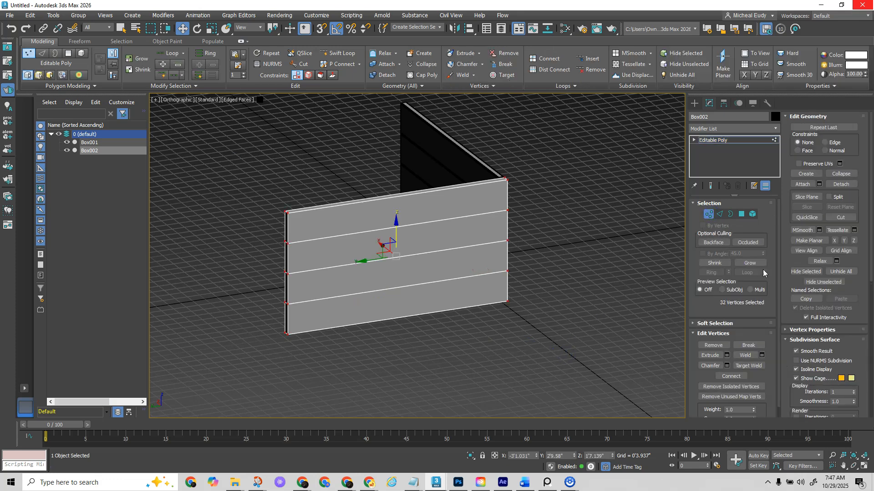
left_click(747, 356)
left_click(762, 356)
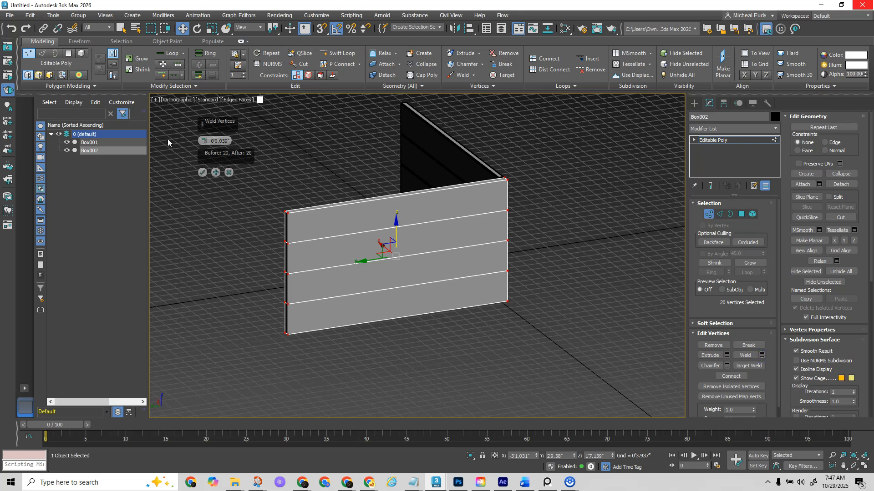
left_click(203, 172)
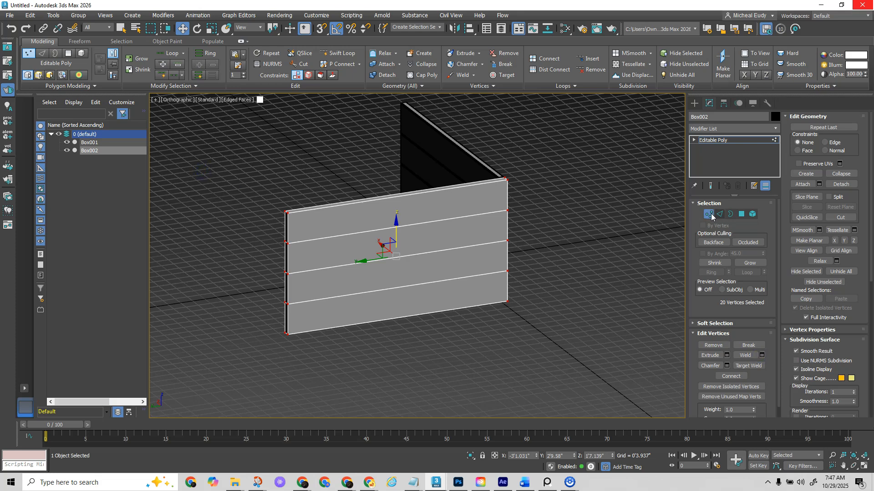
left_click(752, 214)
left_click(491, 219)
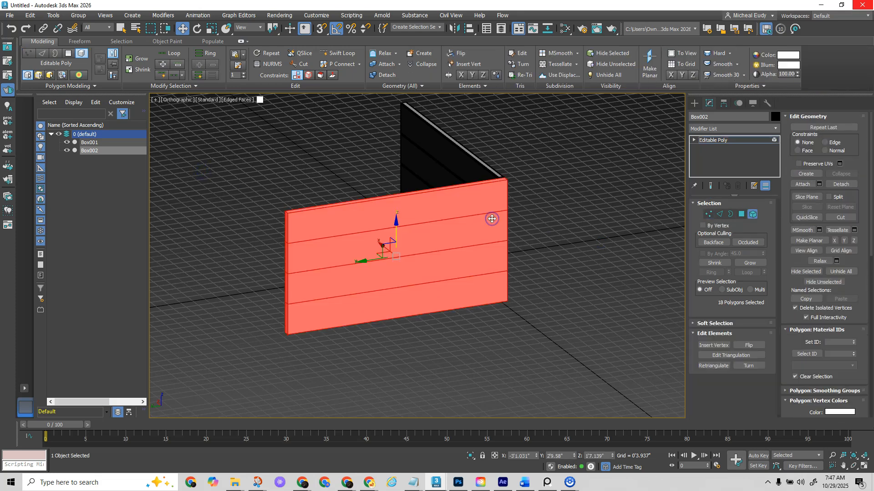
- Remove the three horizontal plank edge loops from the end panel together with their vertices
left_click(719, 214)
left_click(542, 241)
double_click(473, 215)
double_click(430, 251, "ctrl")
double_click(424, 283, "ctrl")
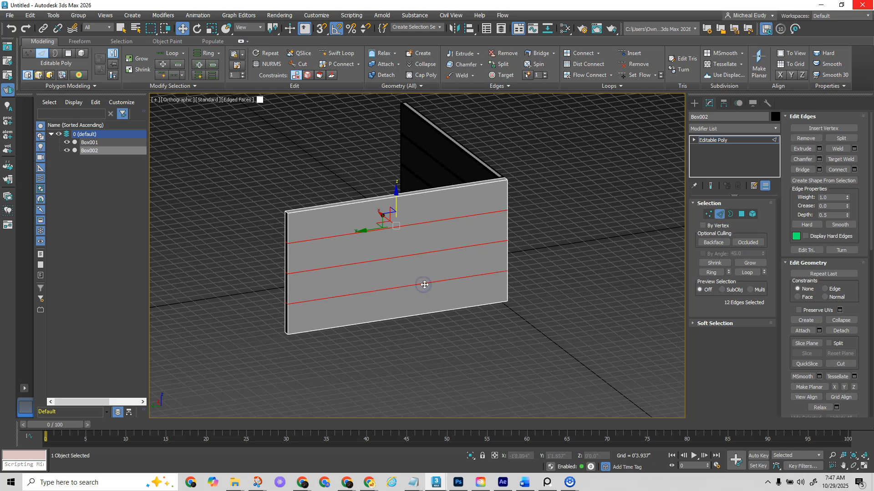
key("ctrl+BackSpace")
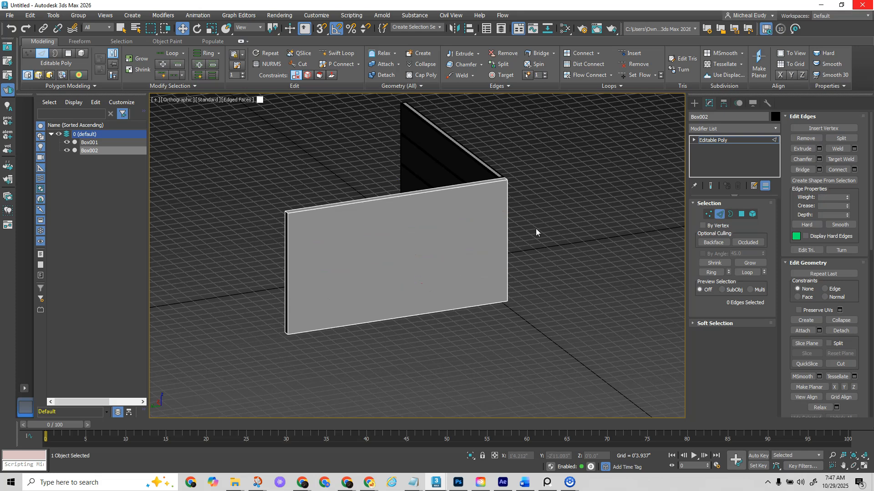
left_click(719, 212)
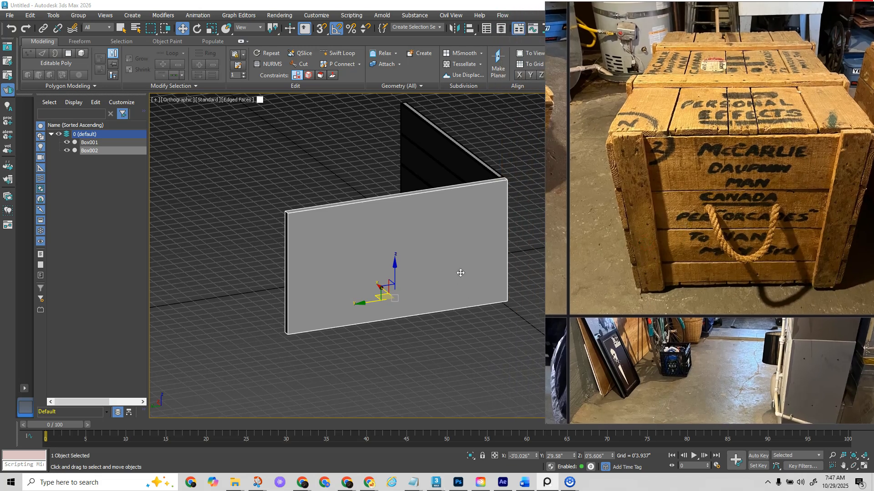
- Add three horizontal Swift Loops to the end panel, following the uneven plank widths of the crate's end in the reference photo
middle_click_drag(317, 189, 272, 202)
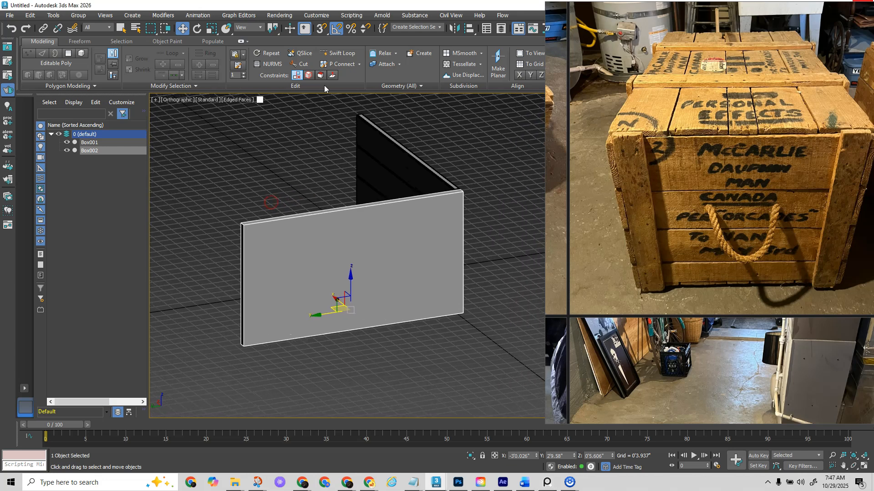
left_click(333, 56)
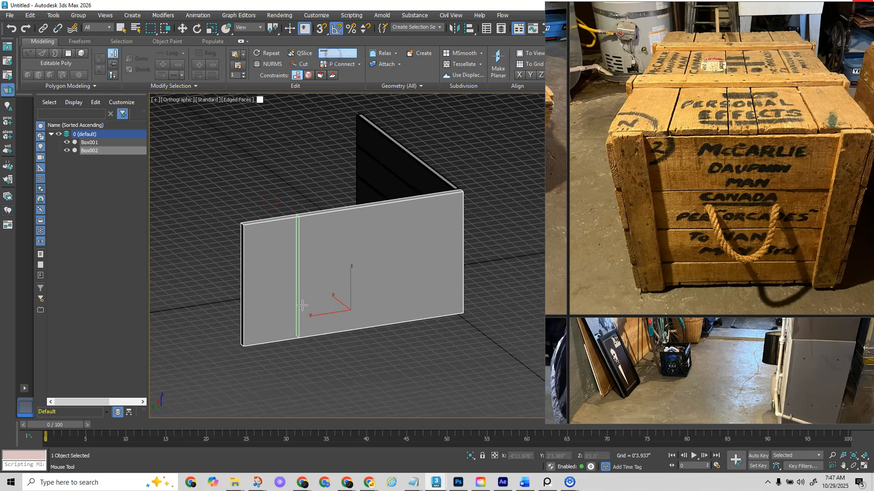
left_click(243, 330)
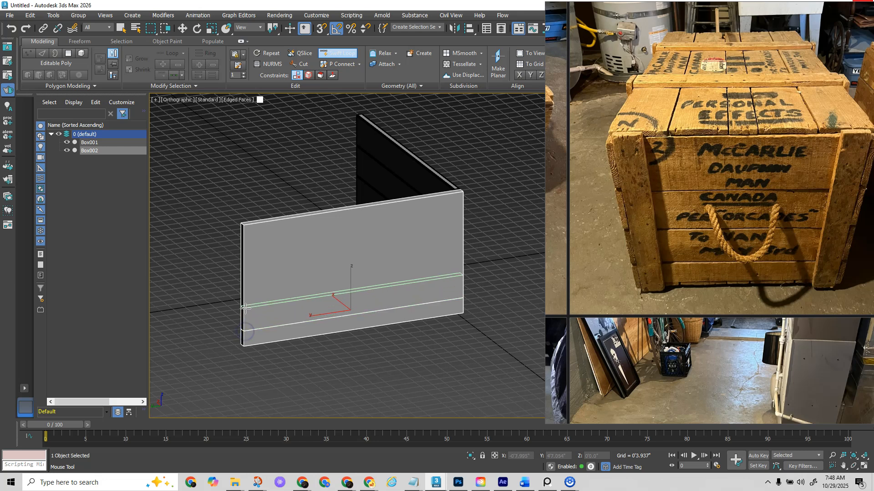
left_click(245, 307)
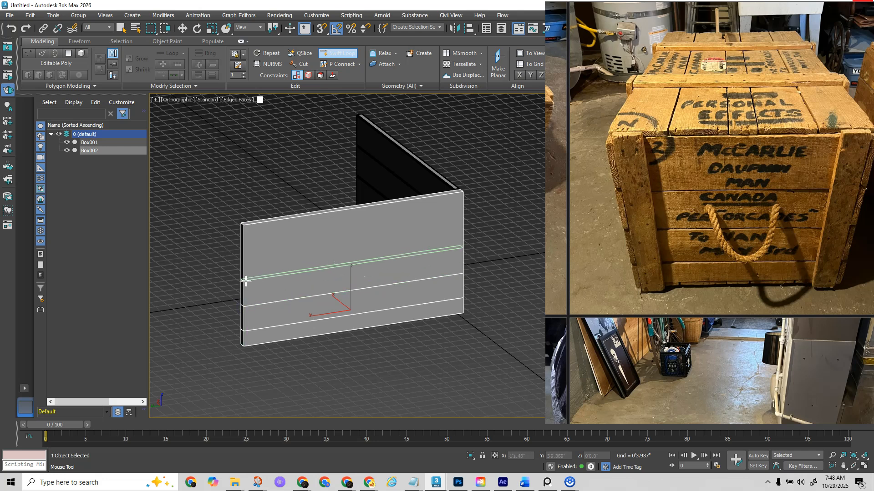
left_click(245, 280)
right_click(245, 280)
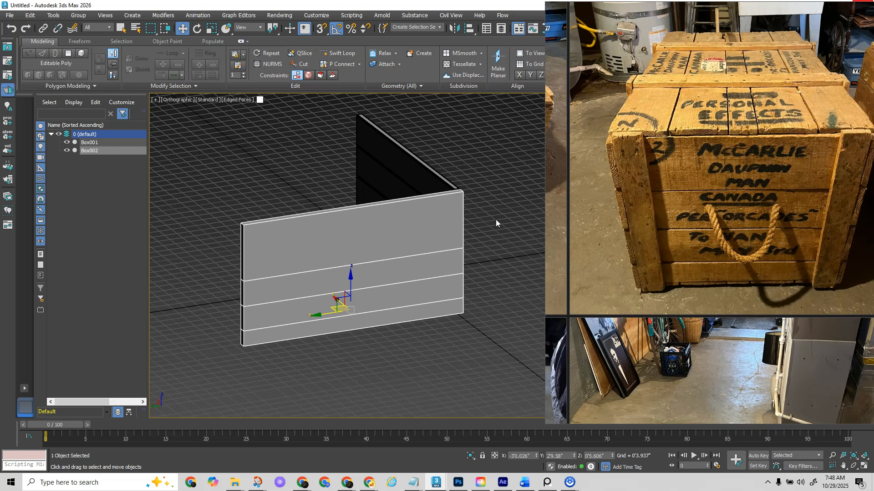
- Raise the end panel's upper edge loop and adjust the middle loop's height to match the plank proportions in the reference photo
left_click(547, 482)
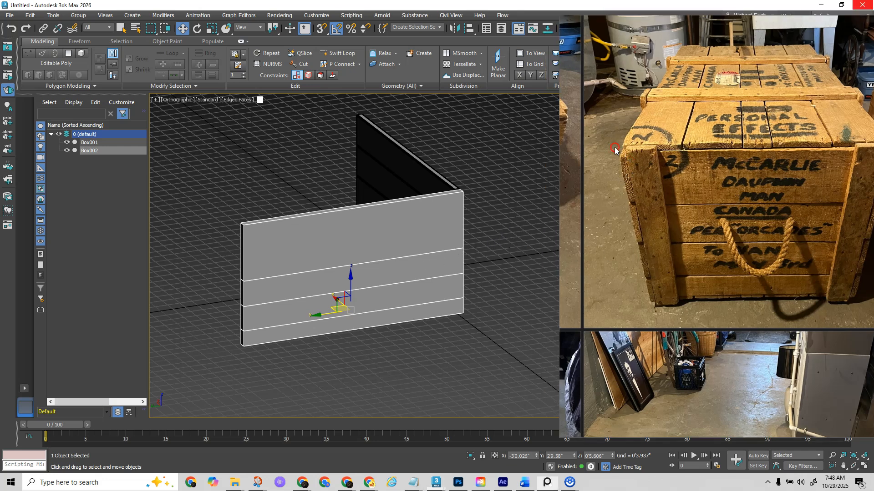
left_click(719, 214)
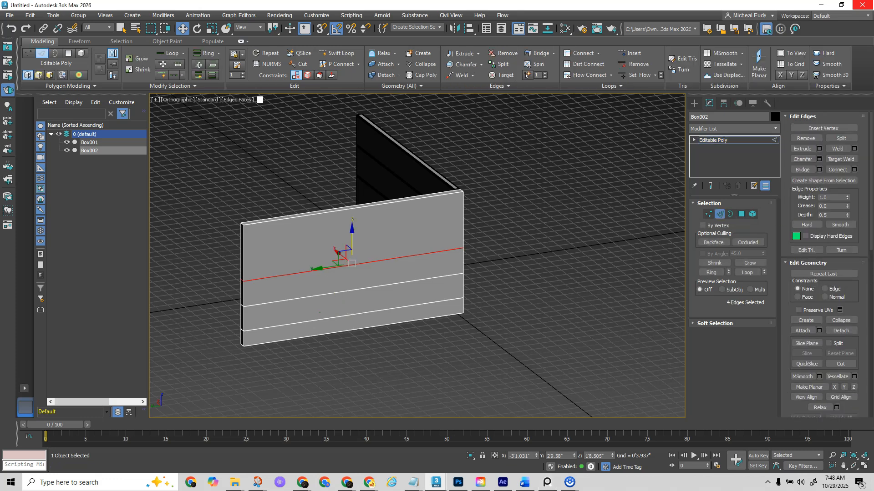
mouse_move(351, 239)
left_mouse_down()
mouse_move(348, 218)
mouse_move(350, 229)
left_mouse_up()
left_click(357, 288)
left_click_drag(352, 266, 351, 256)
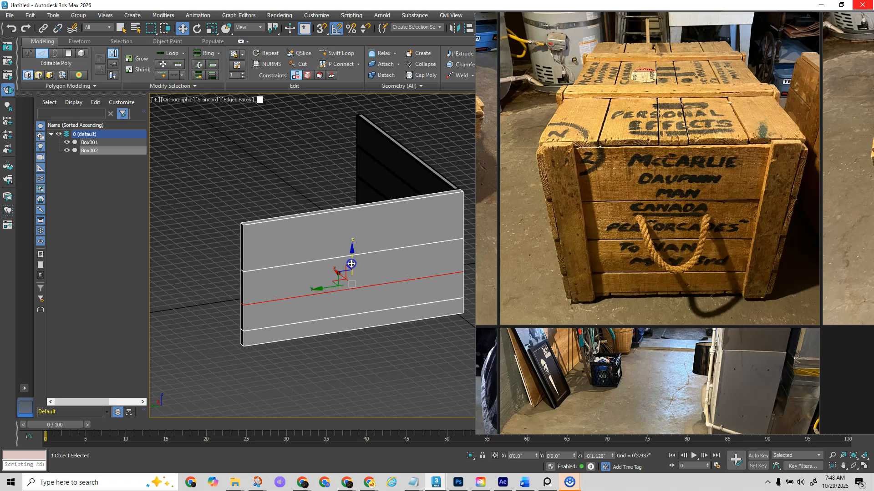
left_click(357, 334)
left_click(421, 365)
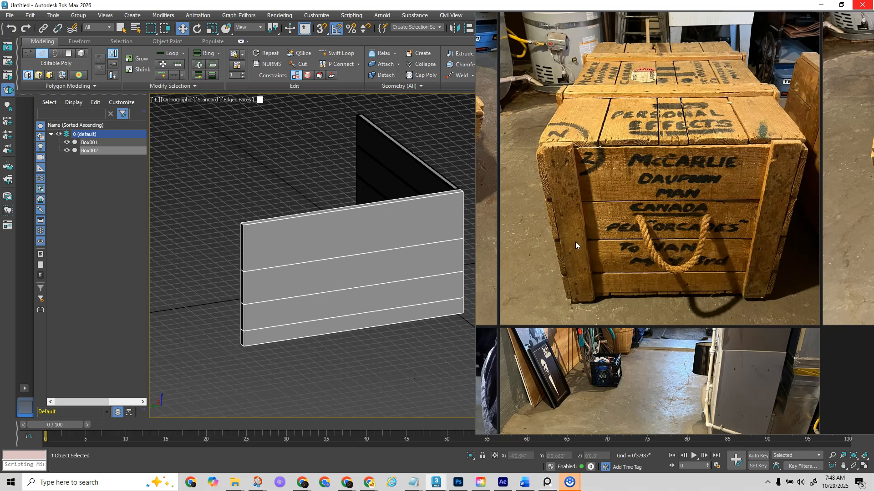
- Shorten the end panel to a roughly square shape by moving only its outer end edges inward along Y
left_click_drag(576, 241, 771, 249)
left_click_drag(218, 192, 297, 387)
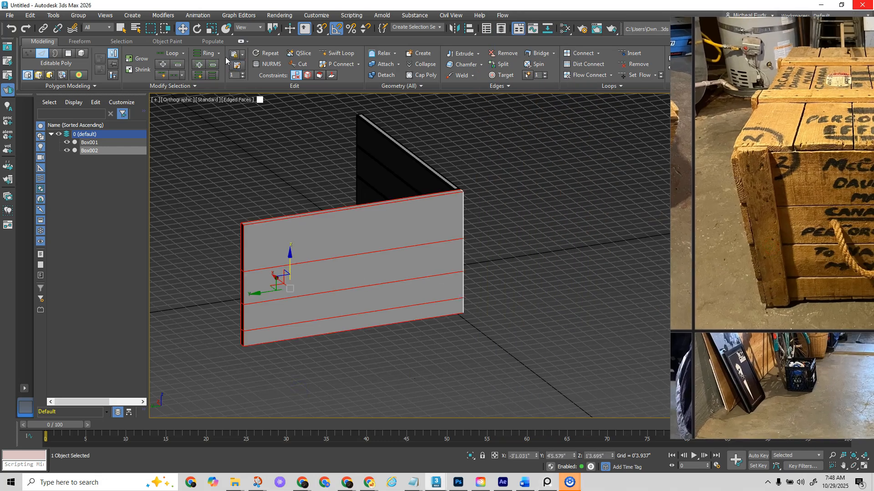
left_click(166, 31)
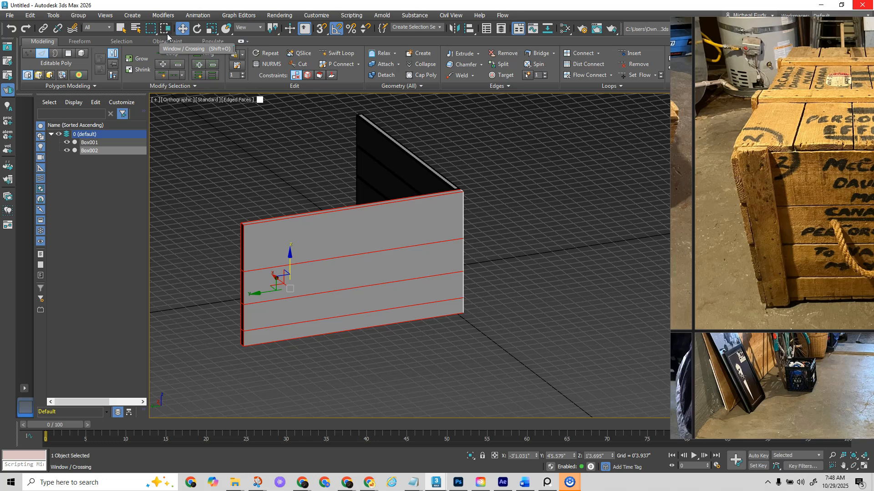
left_click_drag(195, 187, 290, 382)
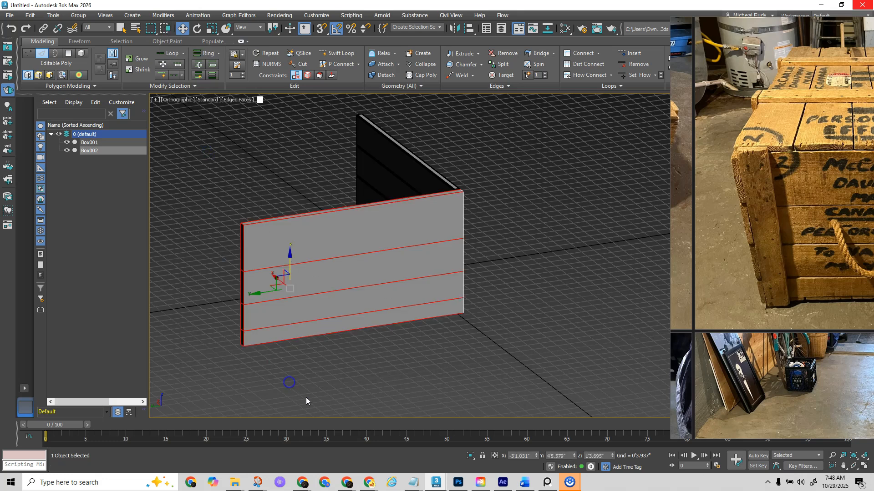
left_click(166, 29)
left_click_drag(182, 150, 269, 382)
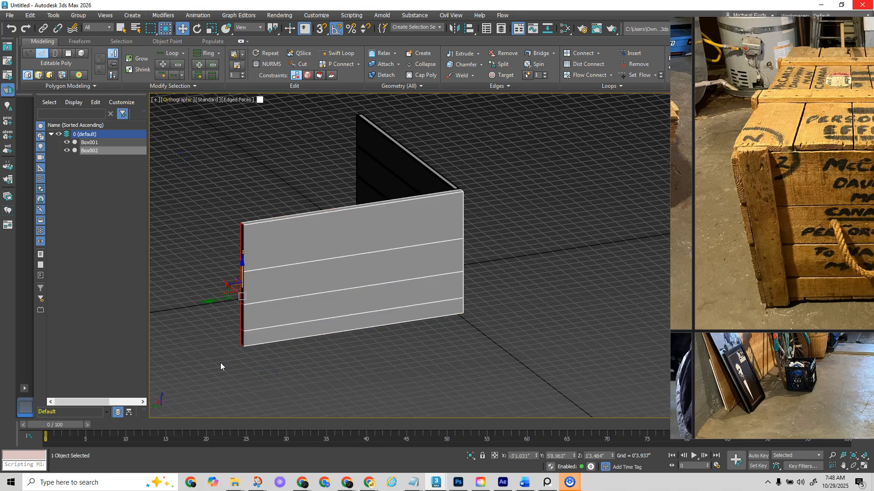
left_click_drag(208, 301, 310, 285)
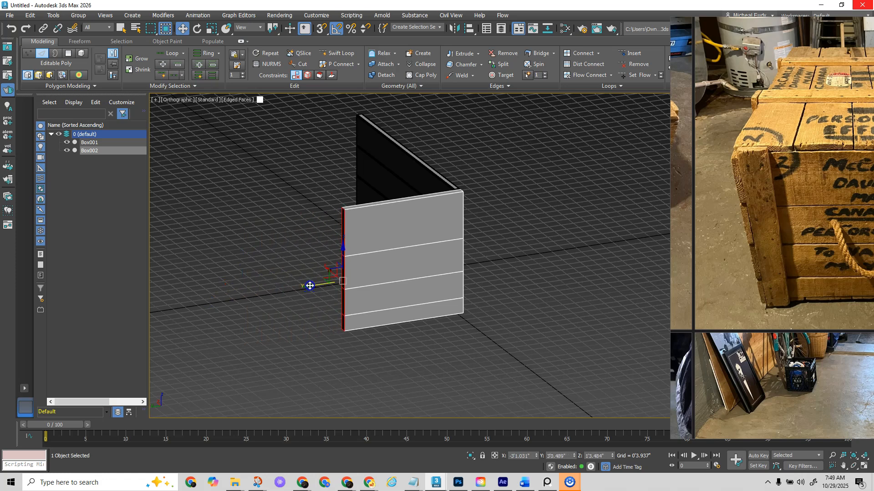
middle_click_drag(363, 342, 419, 296, "alt")
scroll(419, 293, "up", 2)
scroll(421, 294, "down", 2)
left_click(419, 282)
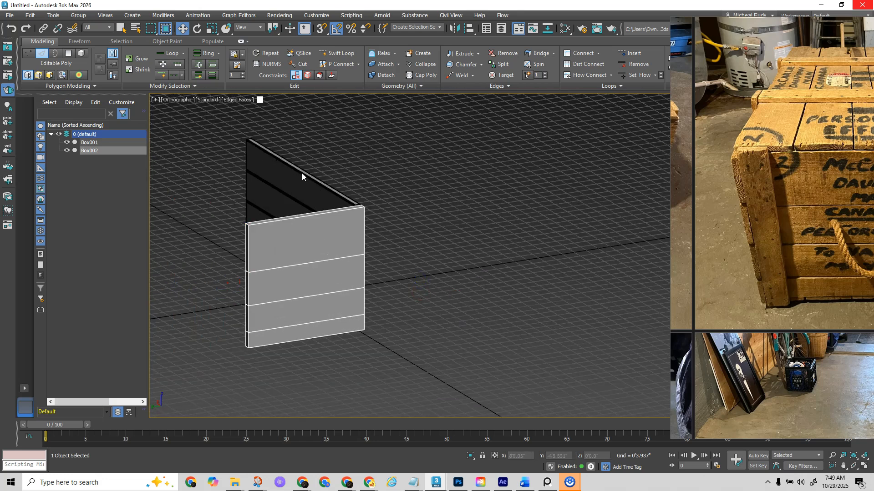
left_click(309, 263)
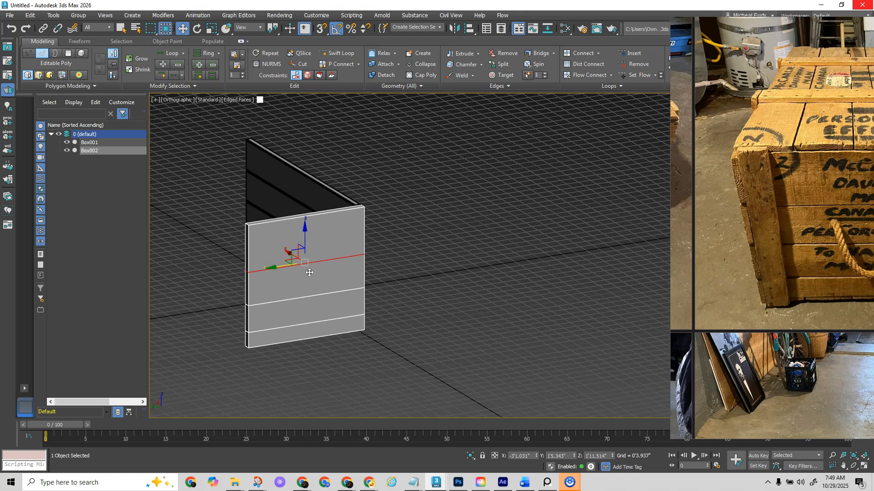
left_click(417, 258)
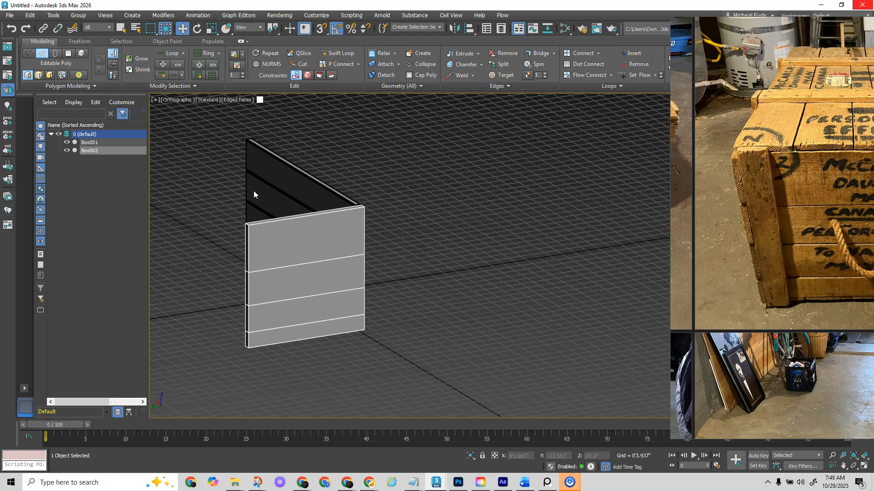
right_click(422, 272)
left_click(426, 277)
- Place a spare independent copy of the end panel about 7 ft away along negative X and hide that copy
scroll(541, 245, "down", 4)
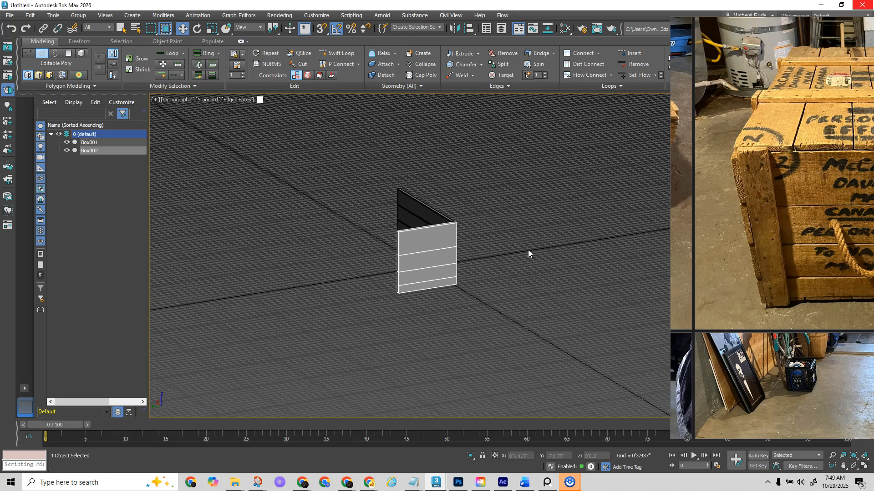
middle_click_drag(527, 252, 493, 273)
left_click(786, 210)
key("Escape")
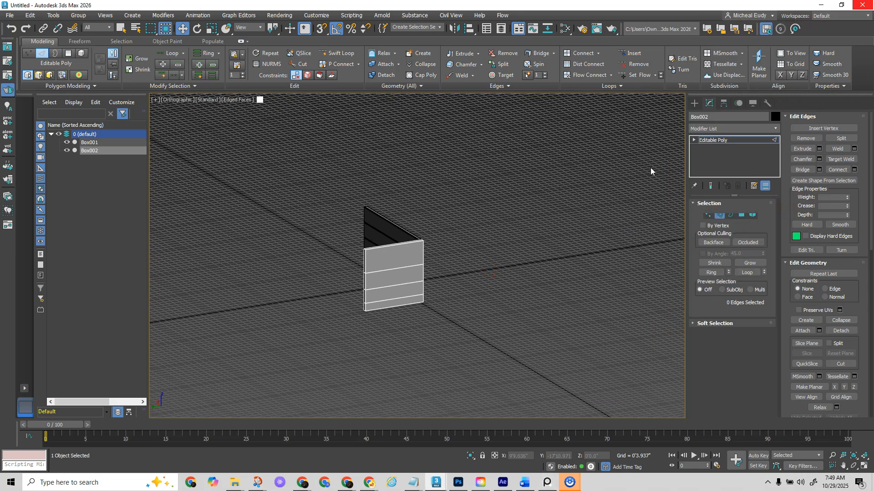
left_click(719, 214)
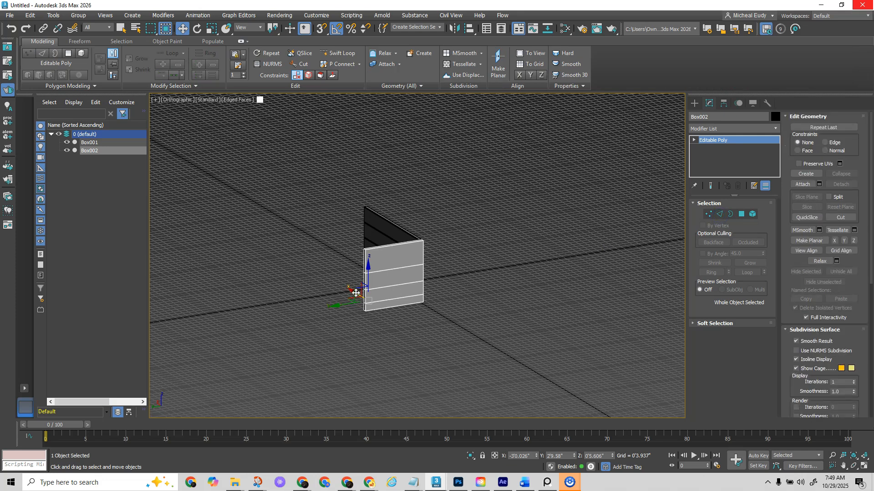
left_click_drag(351, 292, 416, 344, "shift")
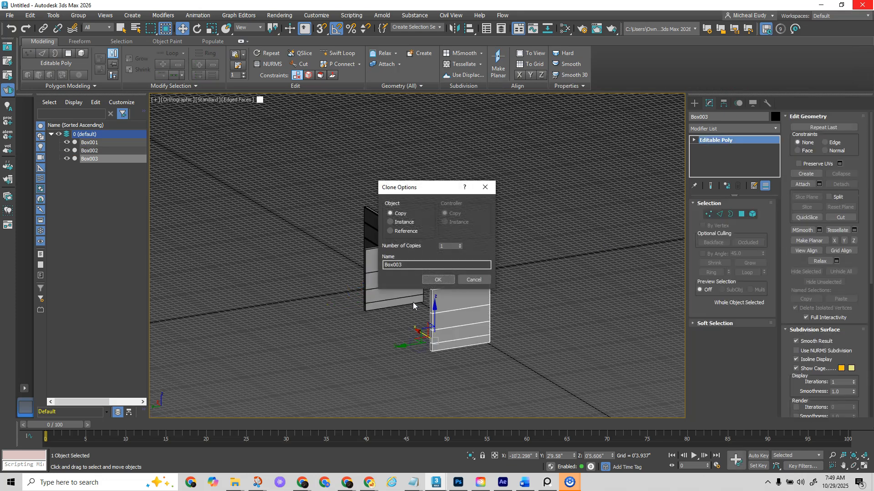
left_click(438, 280)
left_click(67, 158)
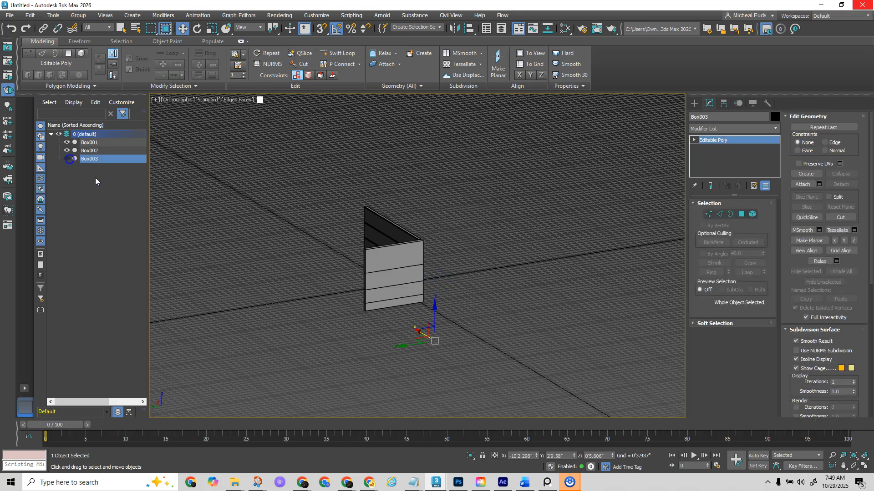
- Split the original end panel along its three horizontal edge loops to separate the planks
left_click(394, 277)
key("2")
key("z")
double_click(331, 256)
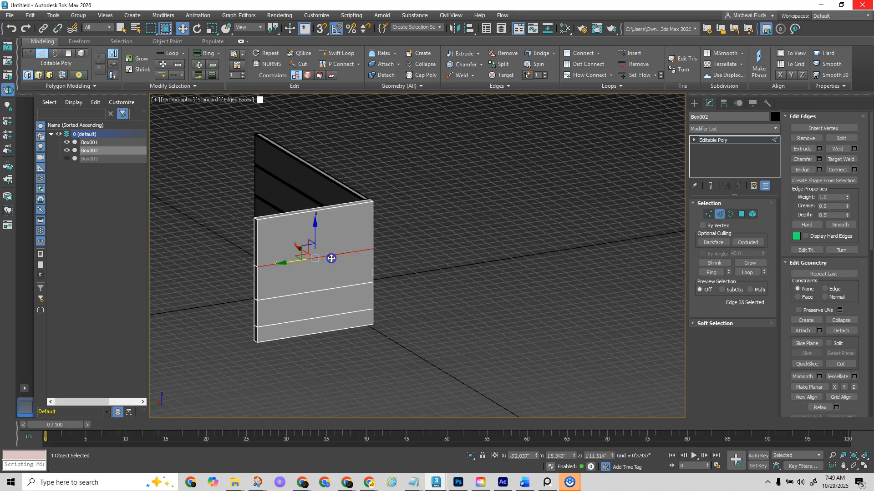
double_click(327, 289, "ctrl")
double_click(327, 315, "ctrl")
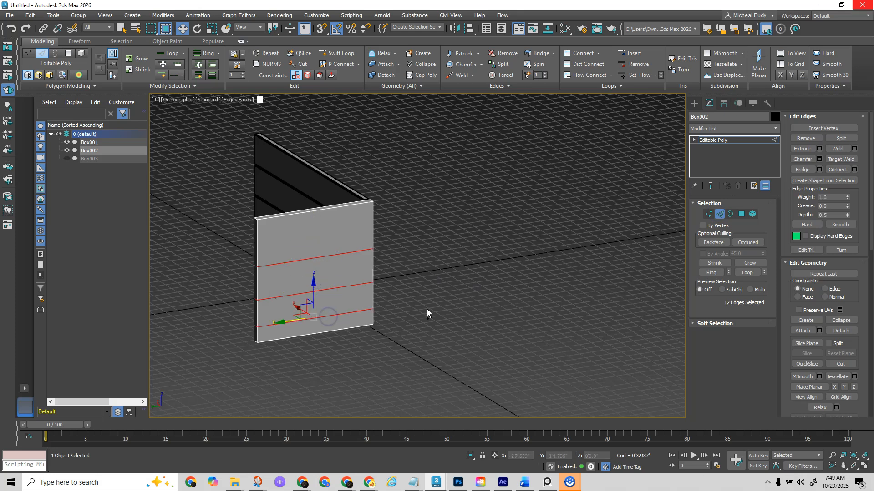
left_click(841, 138)
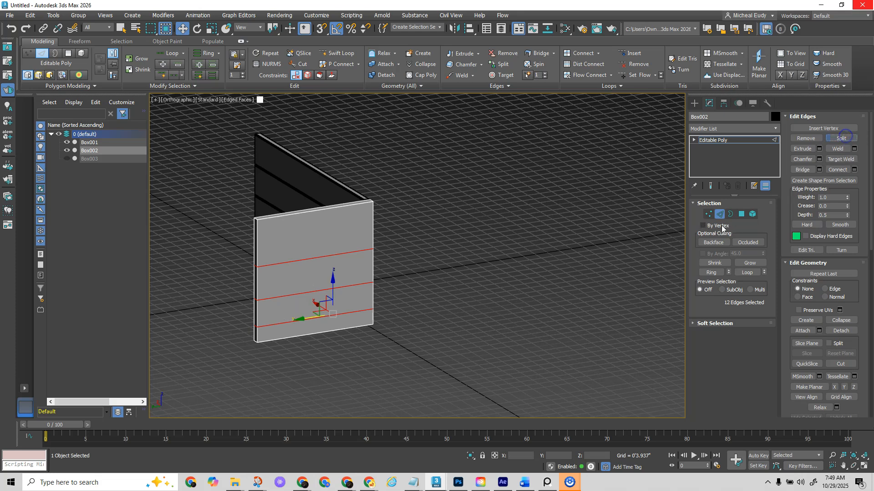
- Copy the Chamfer and Cap Holes modifiers from the long side panel and paste them as instances onto the end panel
left_click(364, 193)
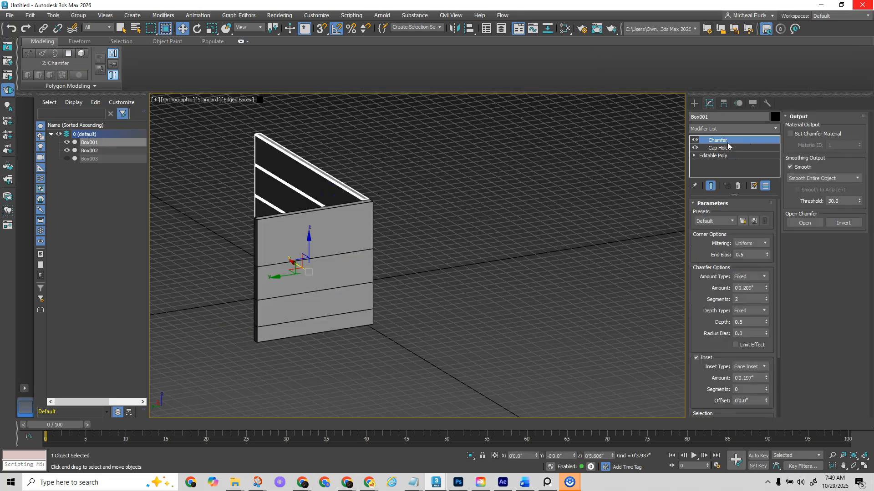
left_click(721, 148, "ctrl")
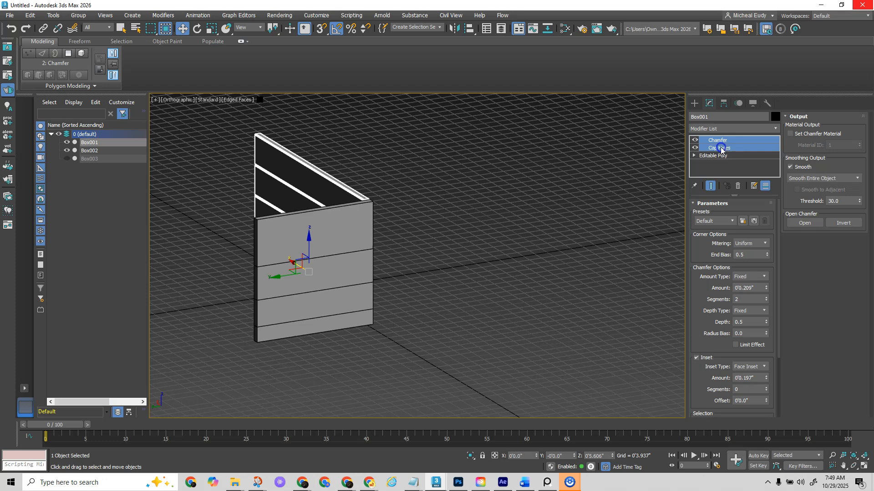
right_click(726, 145)
left_click(750, 179)
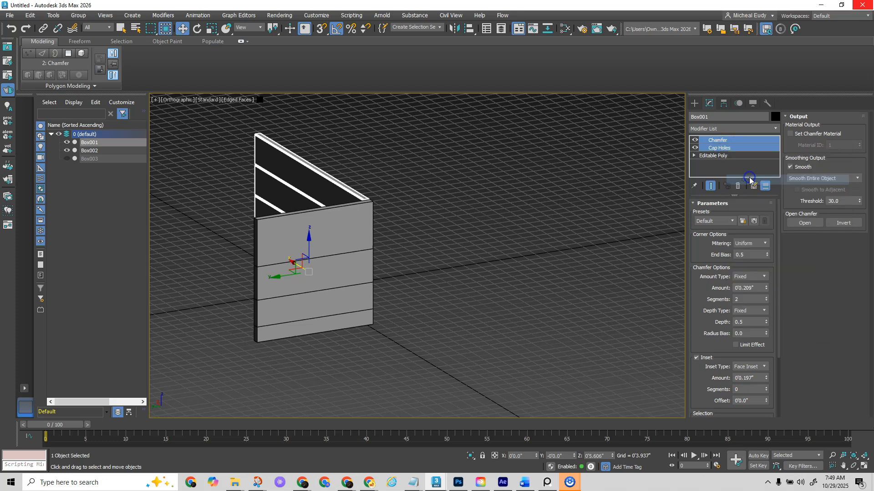
left_click(319, 238)
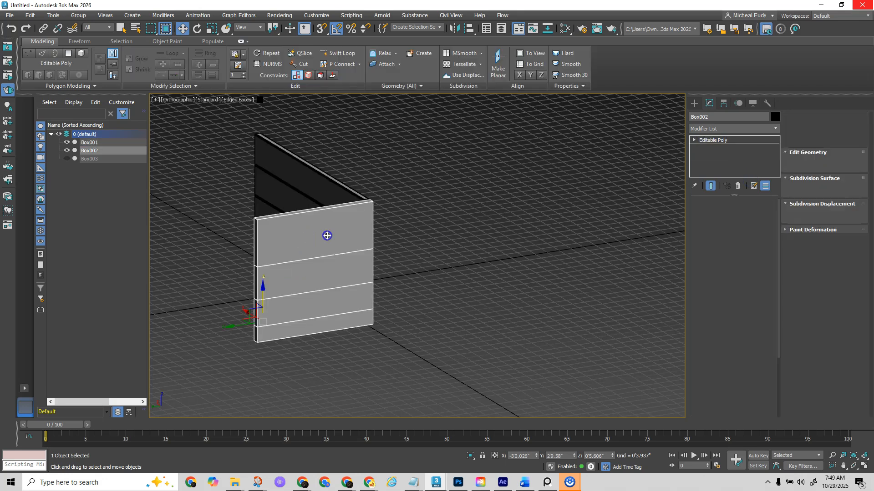
right_click(709, 141)
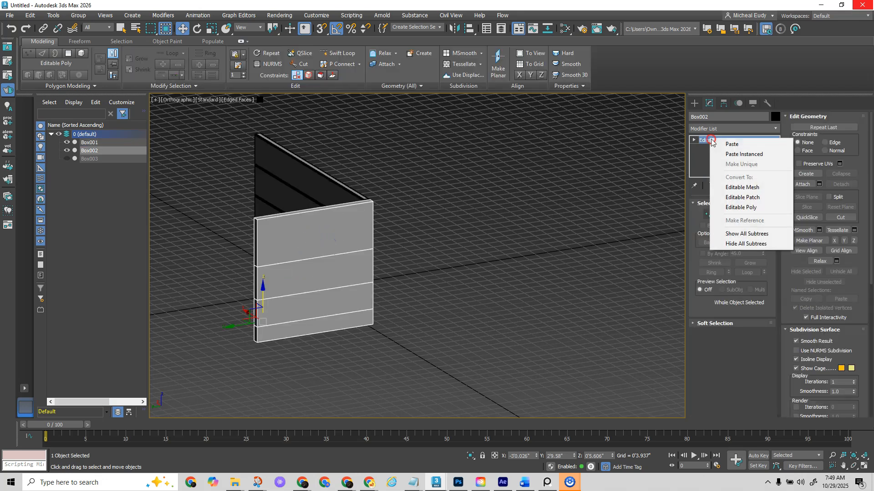
left_click(742, 155)
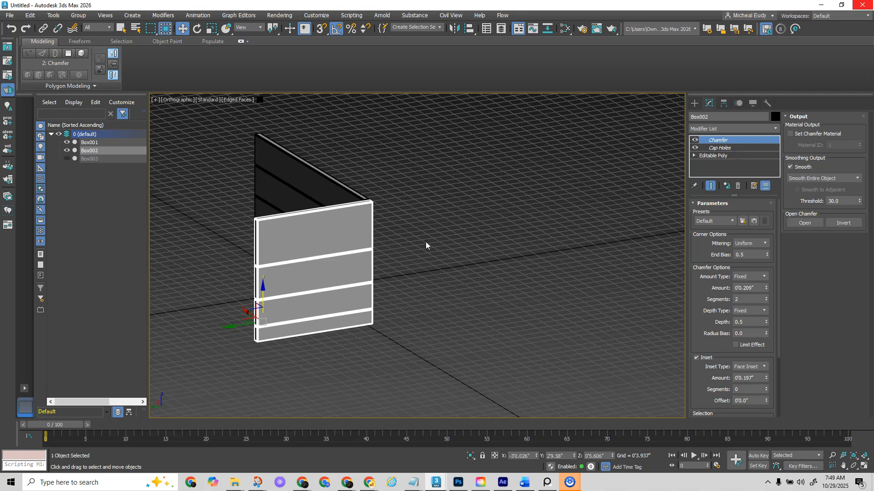
- Inspect the corner between the panels, try the shared Chamfer with 0 segments and Inset switched off, and restore both settings
middle_click_drag(367, 267, 301, 275)
key("super")
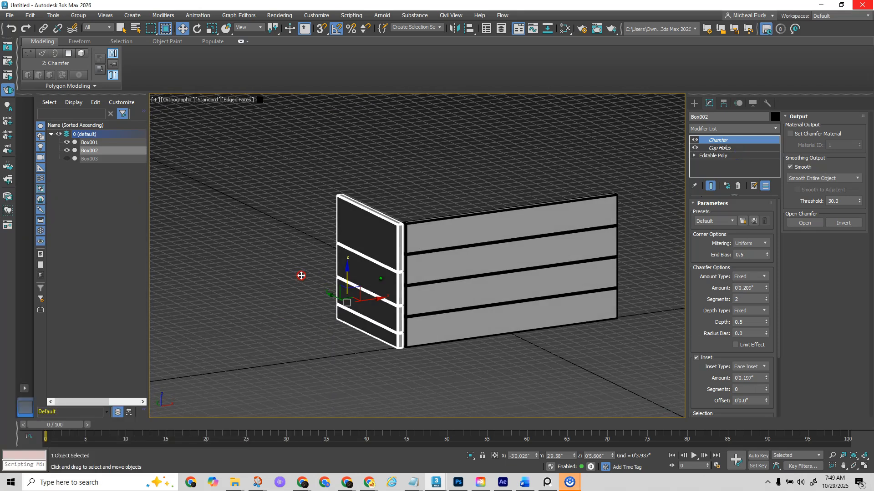
scroll(423, 227, "up", 5)
scroll(408, 195, "up", 2)
left_click(410, 191)
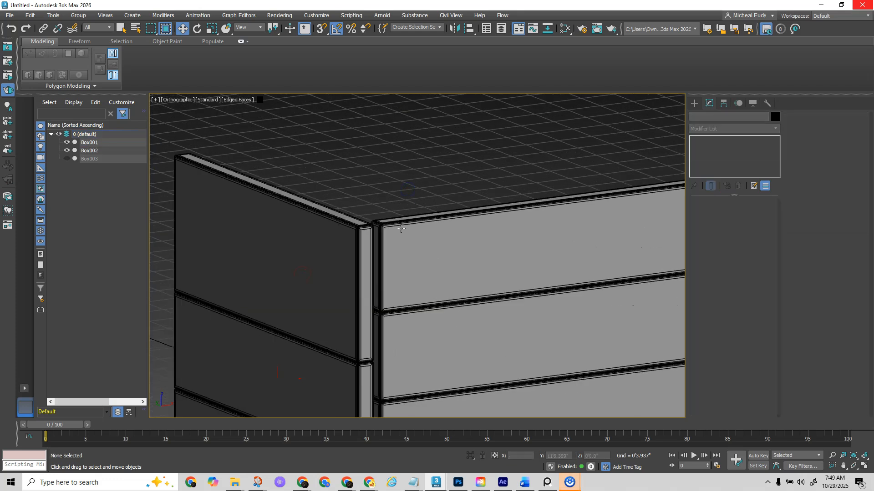
scroll(399, 228, "up", 3)
left_click(398, 220)
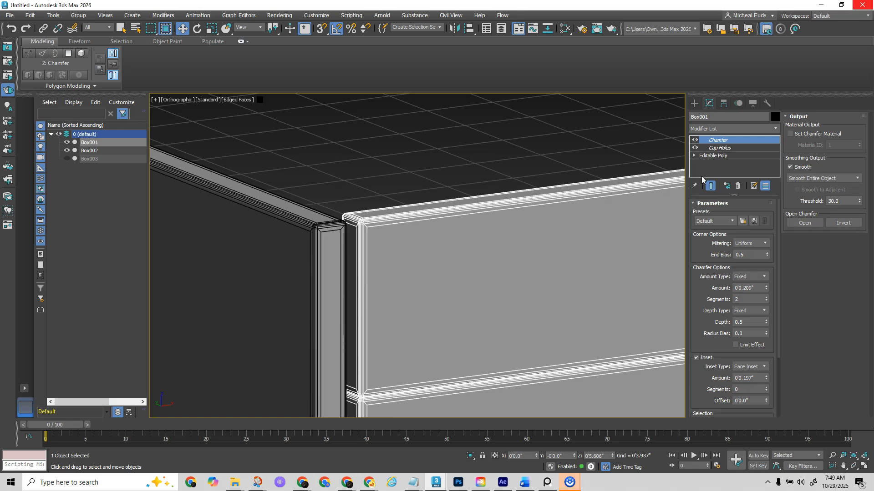
right_click(766, 300)
left_click(695, 358)
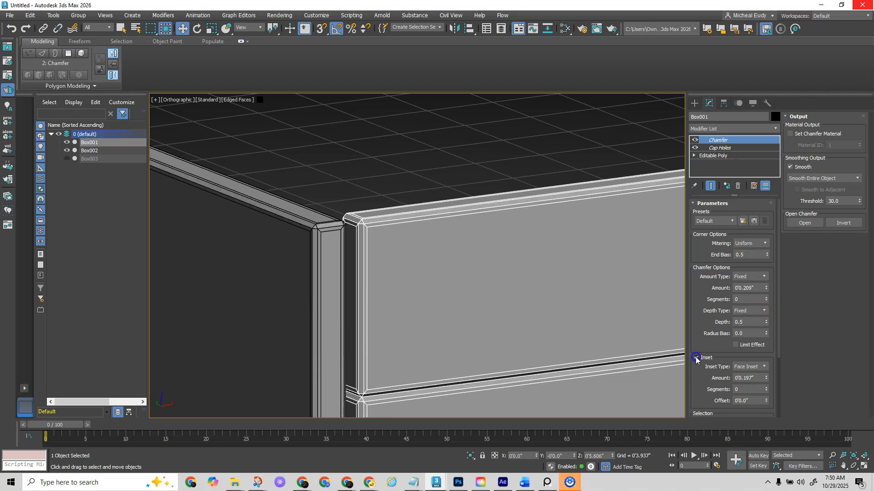
left_click(696, 358)
left_click(766, 298)
left_click(766, 297)
- Unhide the spare end panel, copy it about 3'10" along X toward the crate, and hide the new copy
scroll(430, 281, "down", 6)
middle_click_drag(465, 289, 497, 311, "alt")
middle_click_drag(497, 311, 489, 264)
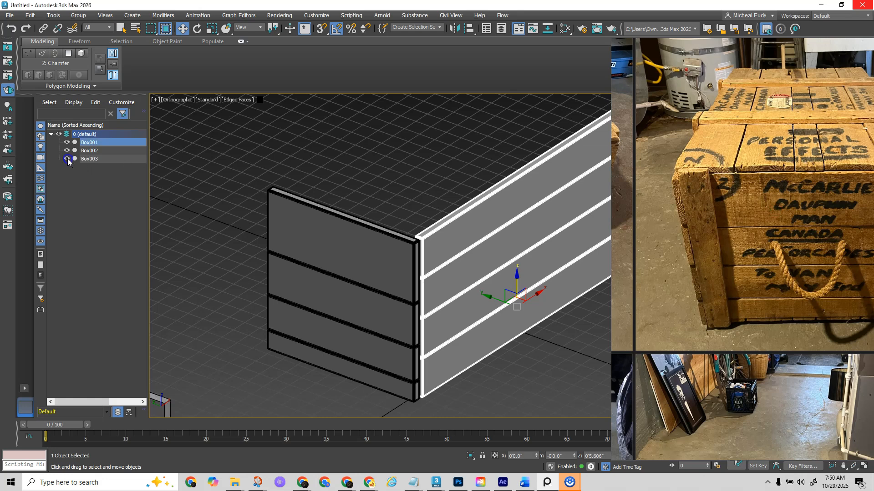
left_click(67, 159)
scroll(311, 221, "down", 3)
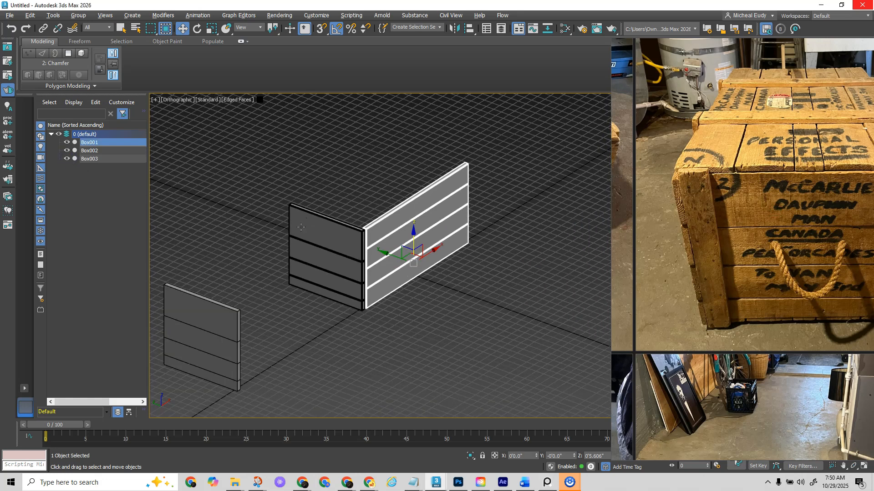
left_click(231, 327)
left_click_drag(263, 311, 331, 266, "shift")
left_click(426, 277)
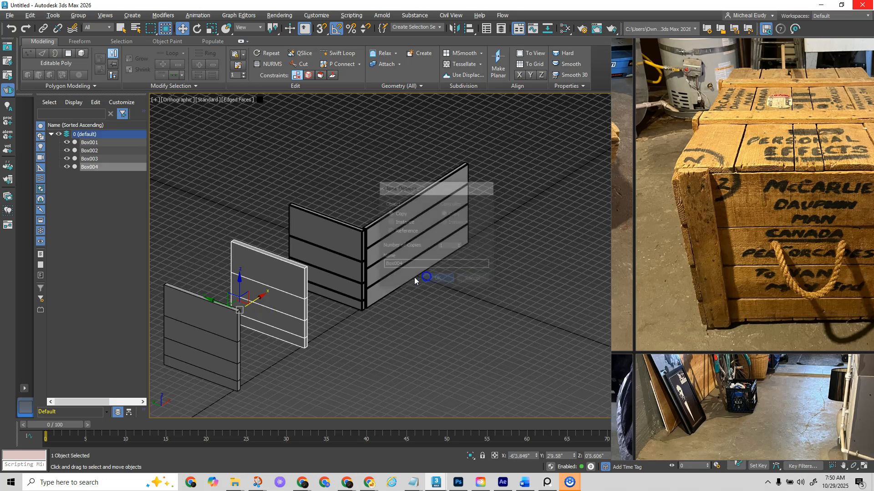
left_click(67, 167)
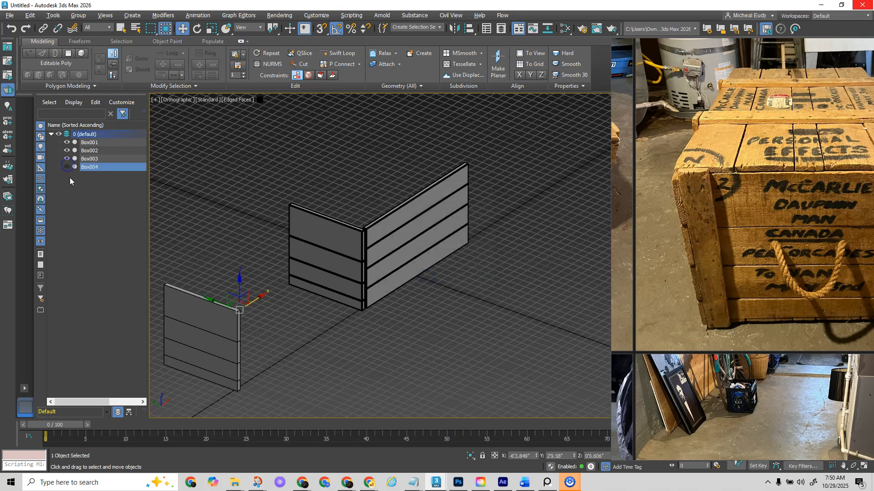
- Rotate the visible spare panel 90° to lie flat and 90° about Z so its planks run along the crate's length
left_click(229, 323)
right_click(263, 306)
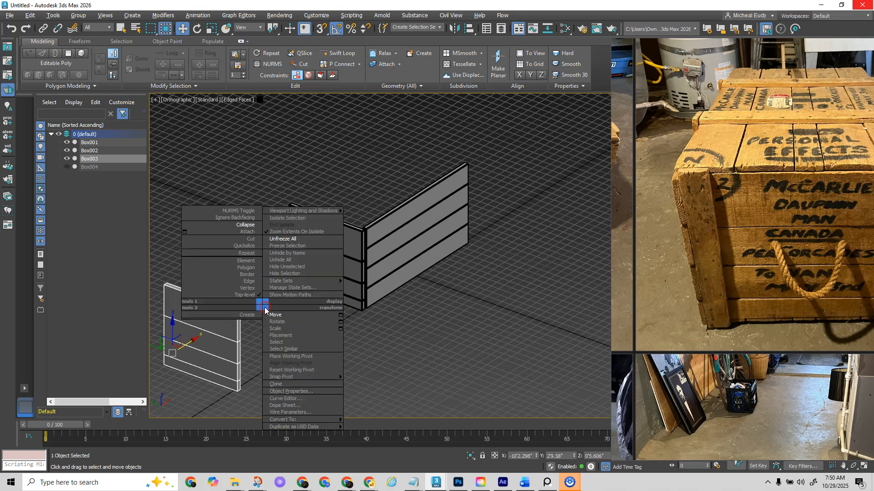
left_click(280, 321)
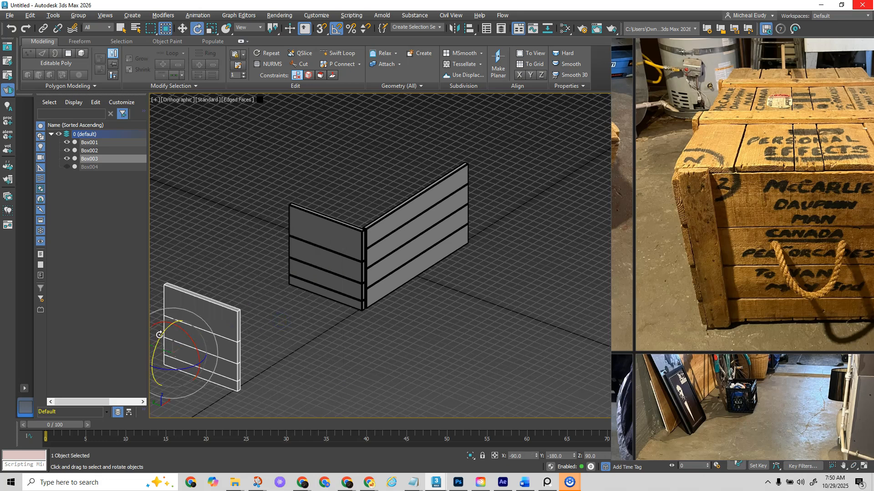
left_click_drag(162, 333, 184, 300)
right_click(204, 333)
left_click(224, 347)
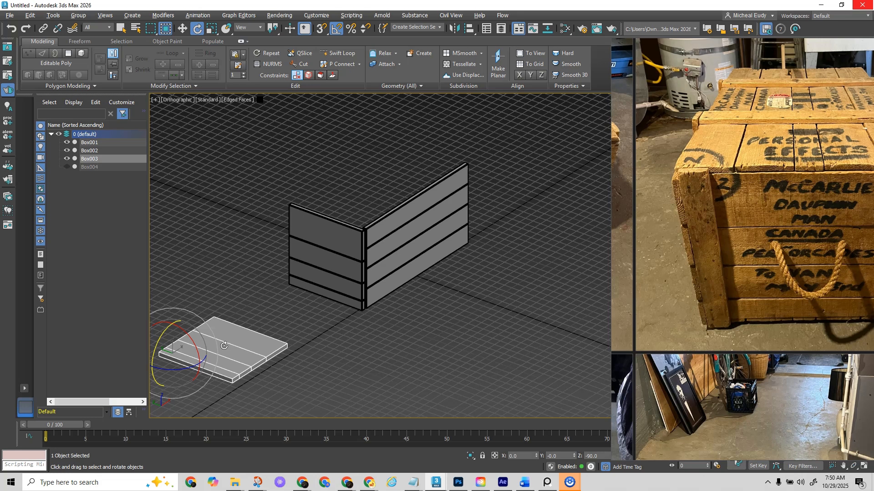
mouse_move(206, 361)
left_mouse_down()
mouse_move(191, 369)
mouse_move(215, 358)
left_mouse_up()
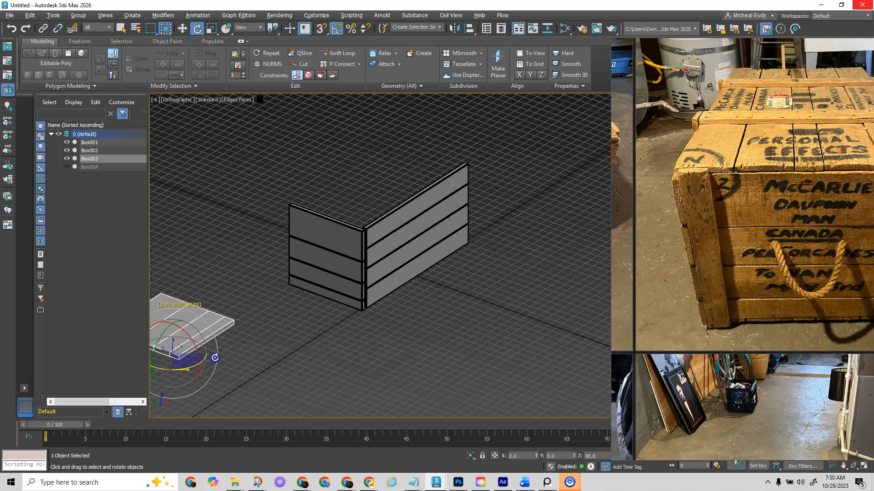
right_click(185, 338)
left_click(214, 343)
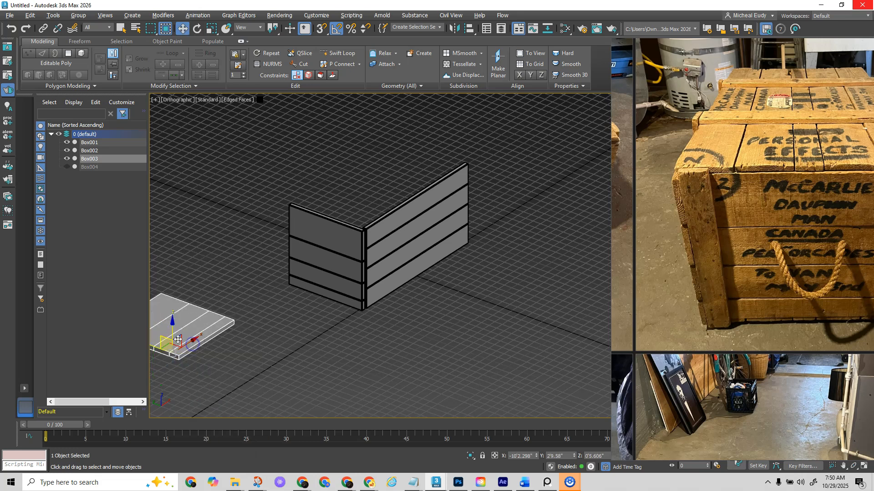
- Move the flat spare panel onto the top of the crate in the front view, flush with the long side panel's near end
left_click_drag(171, 331, 306, 214)
key("f")
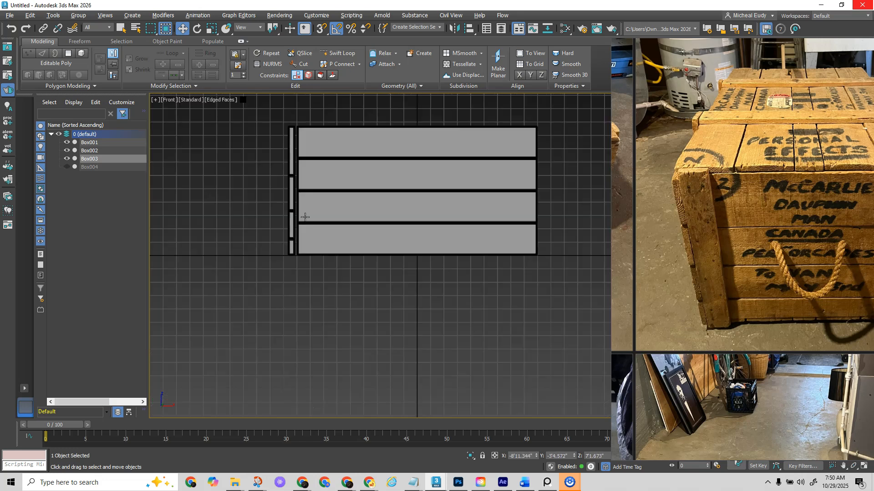
scroll(345, 229, "down", 8)
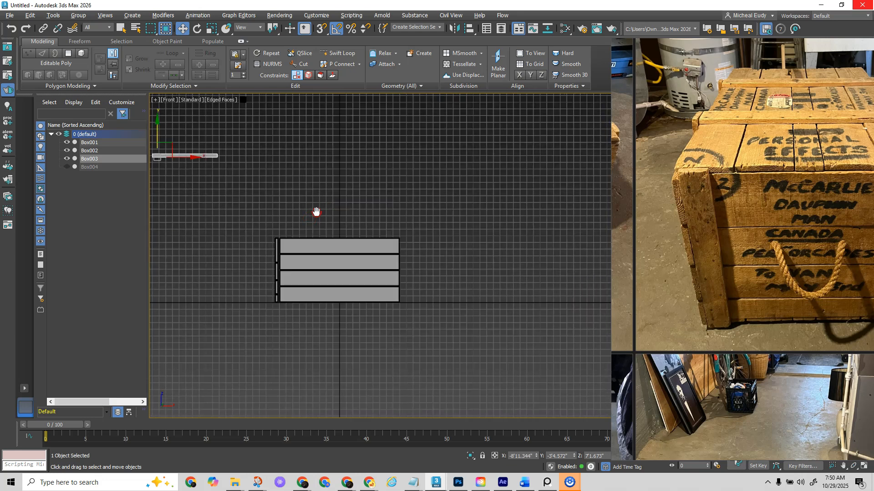
middle_click_drag(314, 211, 324, 263)
left_click_drag(187, 193, 314, 273)
scroll(324, 262, "up", 8)
middle_click_drag(320, 266, 311, 183)
left_click_drag(258, 219, 258, 226)
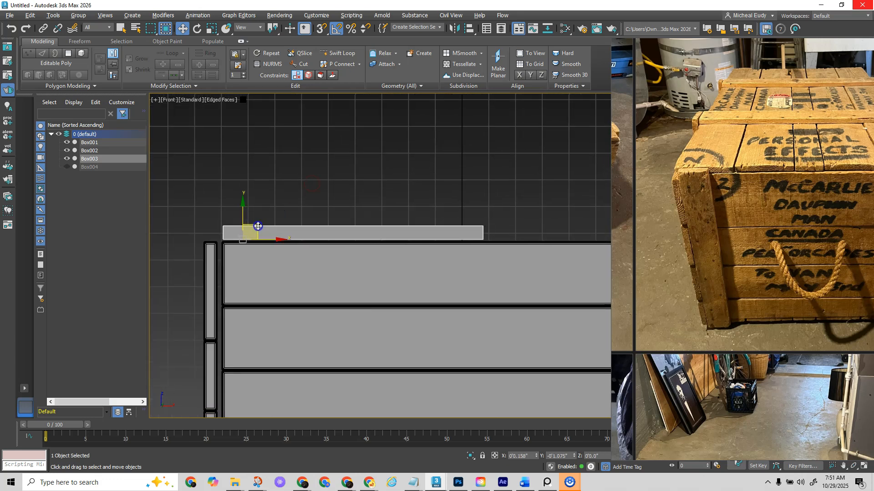
scroll(365, 193, "down", 5)
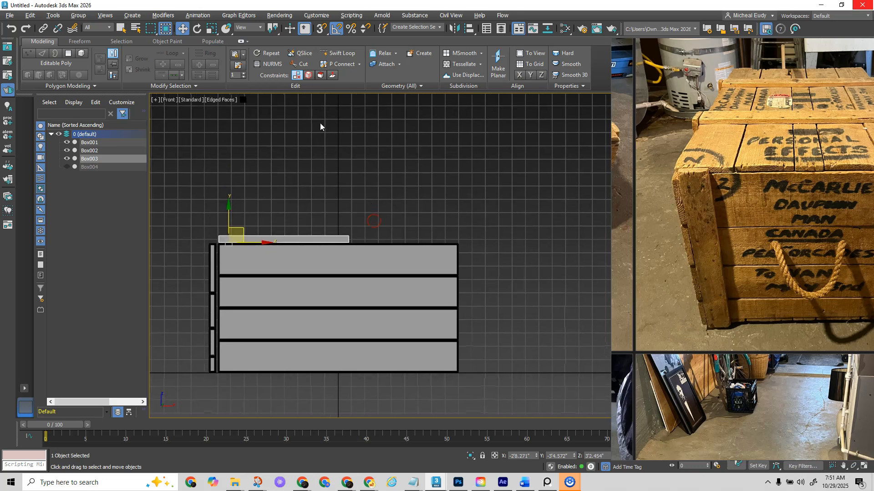
- Extend the lid's far-end edges about 2'7.7" along X to match the long side panel's length
right_click_drag(668, 141, 873, 149)
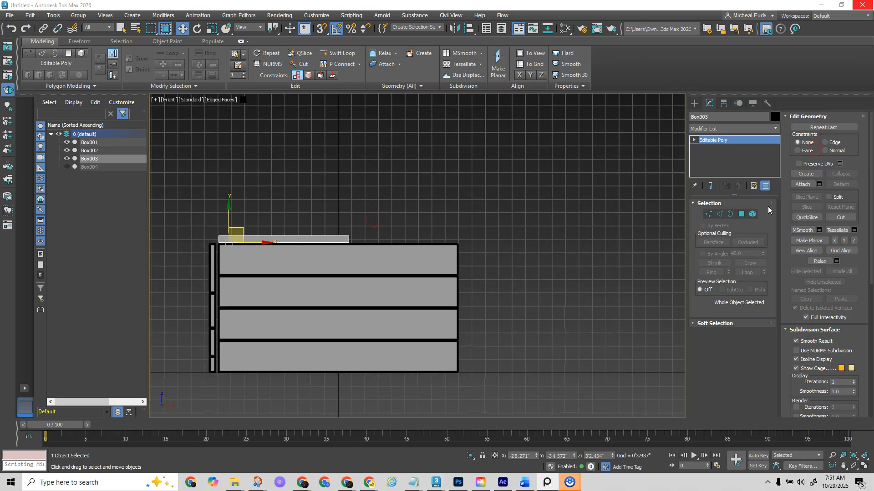
left_click(719, 214)
left_click_drag(339, 195, 414, 288)
left_click_drag(383, 240, 490, 245)
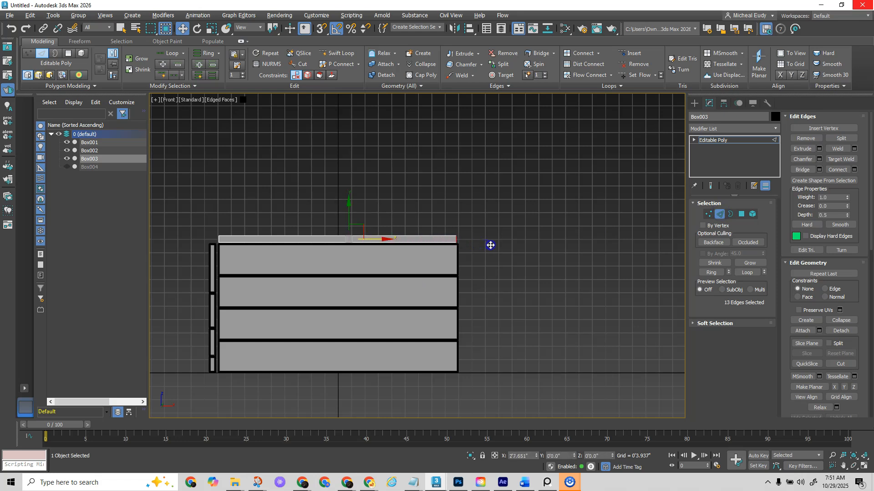
- Leave edge editing and move the whole lid about 3'8.6" along Y so it sits over the crate
middle_click_drag(370, 302, 400, 326, "alt")
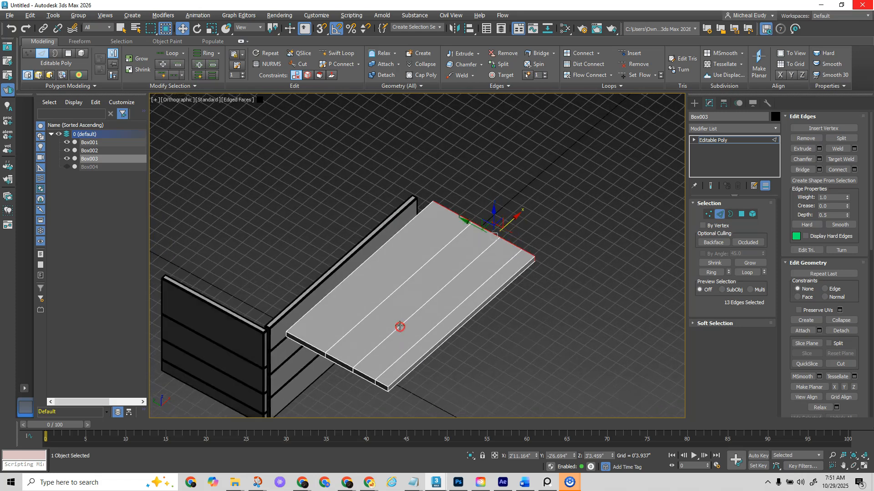
left_click(695, 104)
left_click_drag(351, 359, 243, 287)
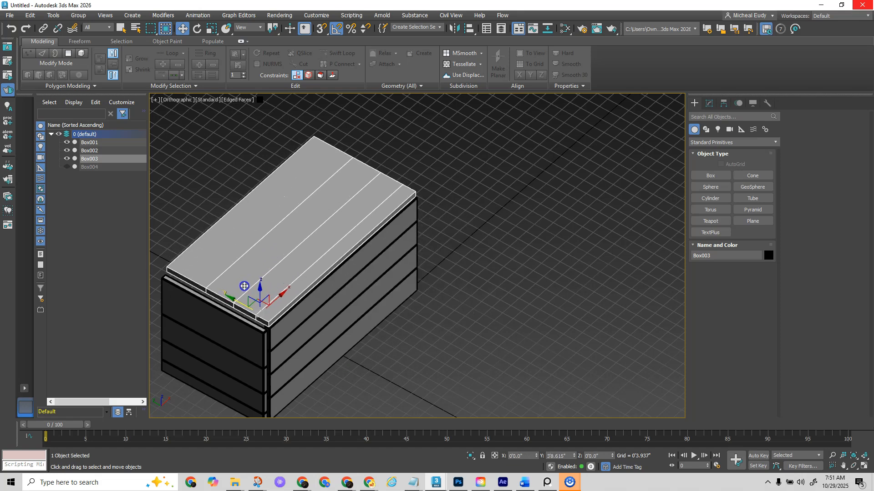
- Insert a lengthwise Swift Loop in the lid's widest plank and nudge it to match the reference photo's plank layout
right_click_drag(873, 191, 618, 136)
right_click_drag(496, 164, 848, 165)
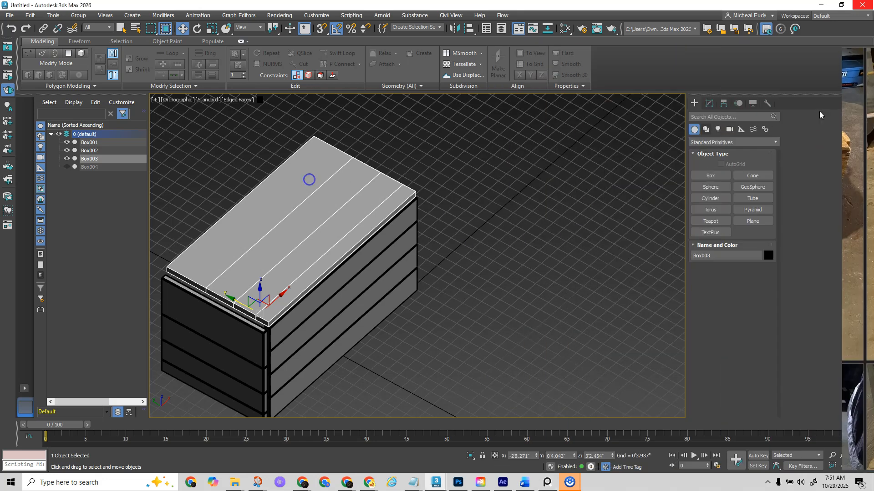
left_click(709, 103)
key("2")
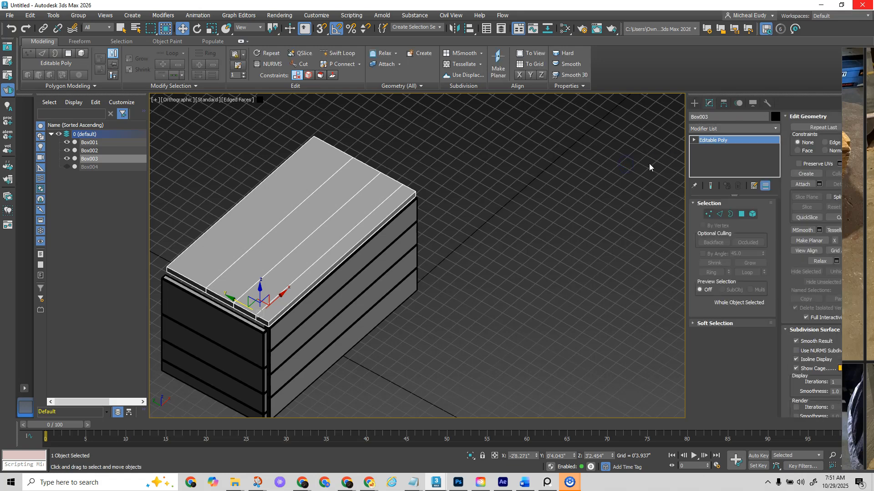
right_click_drag(857, 168, 457, 202)
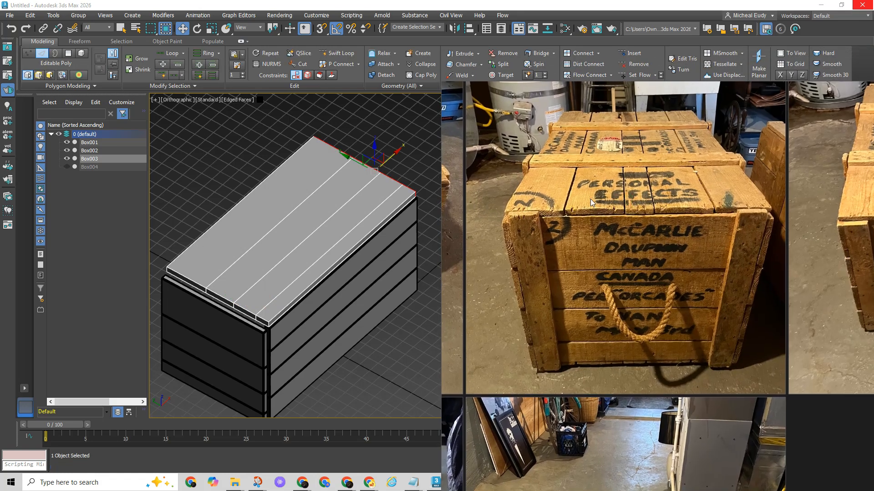
left_click(334, 55)
left_click(187, 281)
right_click(187, 280)
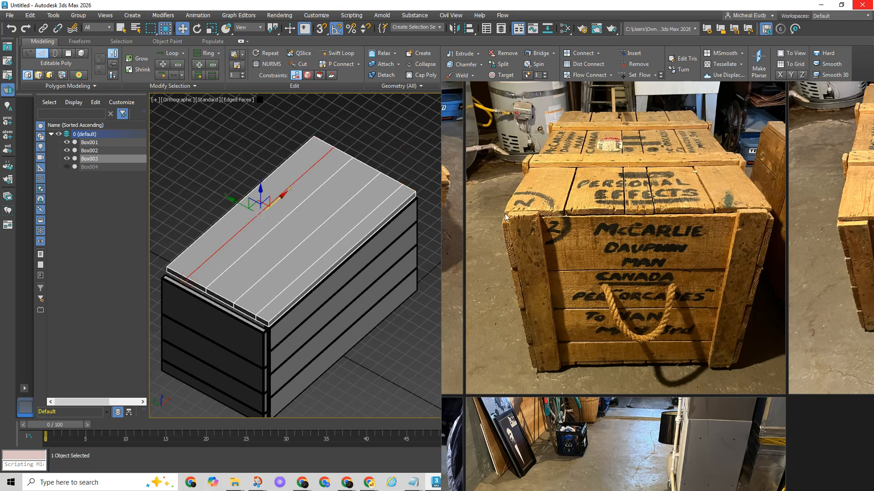
left_click_drag(240, 207, 244, 209)
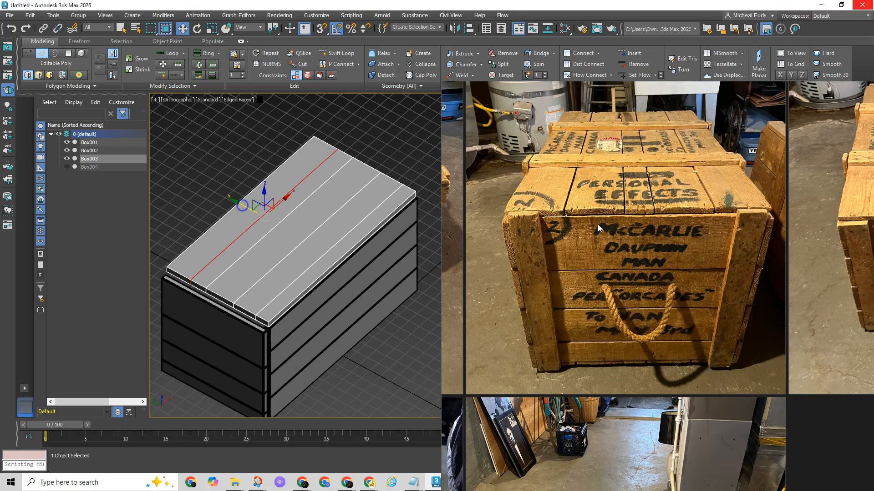
- Shift the lid's second and third lengthwise seams along Y to vary the plank widths like the reference crate
left_click(230, 267)
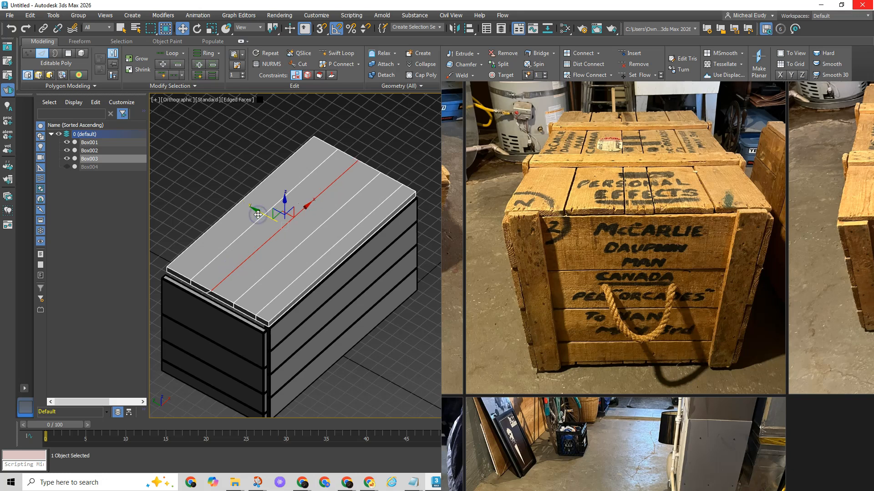
left_click_drag(255, 214, 263, 222)
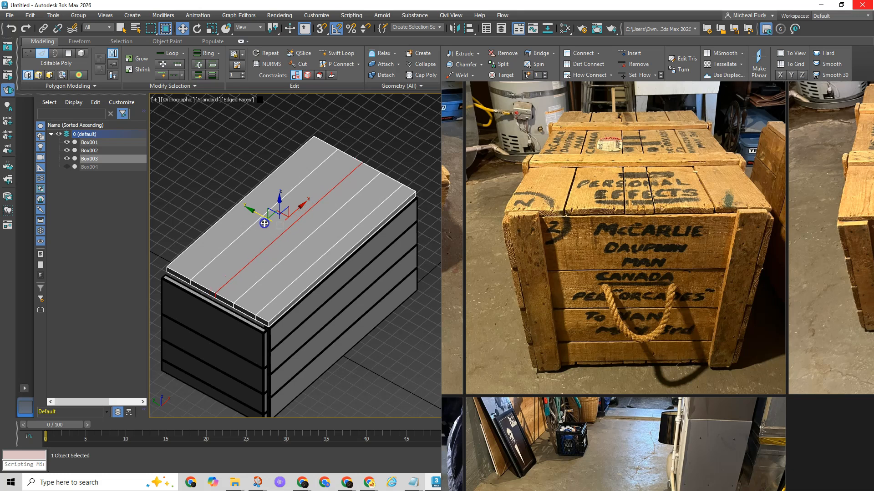
left_click_drag(264, 223, 282, 235)
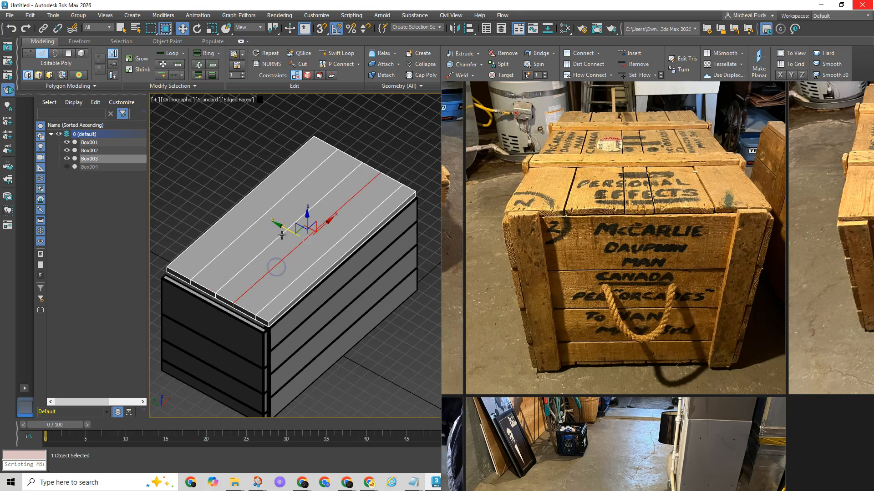
key("ctrl+z")
left_click_drag(281, 229, 279, 225)
double_click(278, 265)
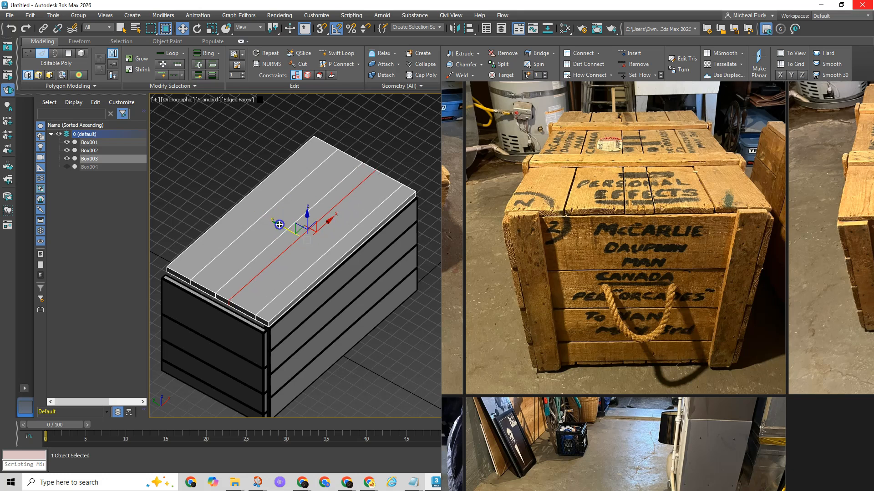
- Move the lid's fourth seam inward and fine-tune the second and third seams against the reference photo
double_click(295, 277)
left_click_drag(302, 240, 261, 250)
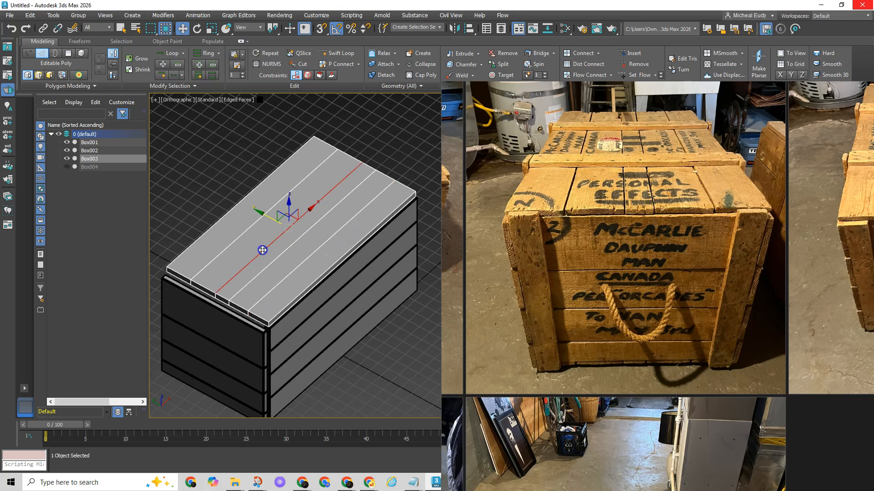
left_click_drag(268, 220, 266, 267)
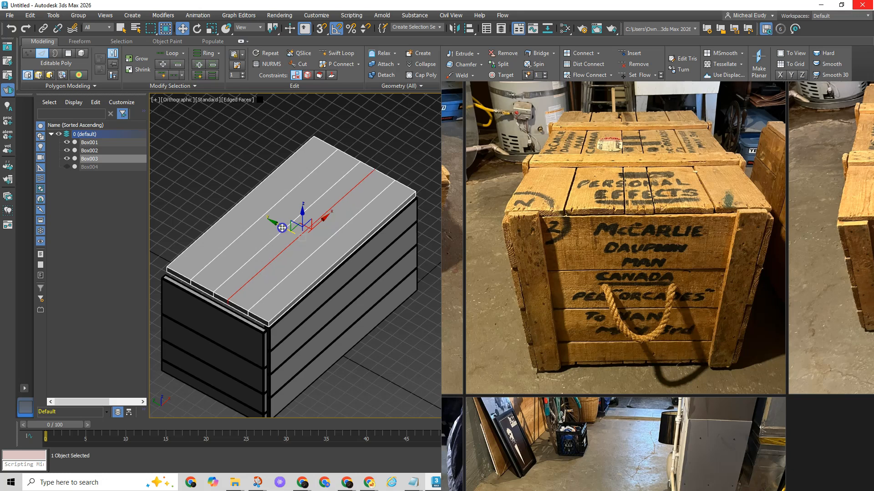
left_click_drag(282, 229, 260, 253)
left_click_drag(267, 222, 266, 219)
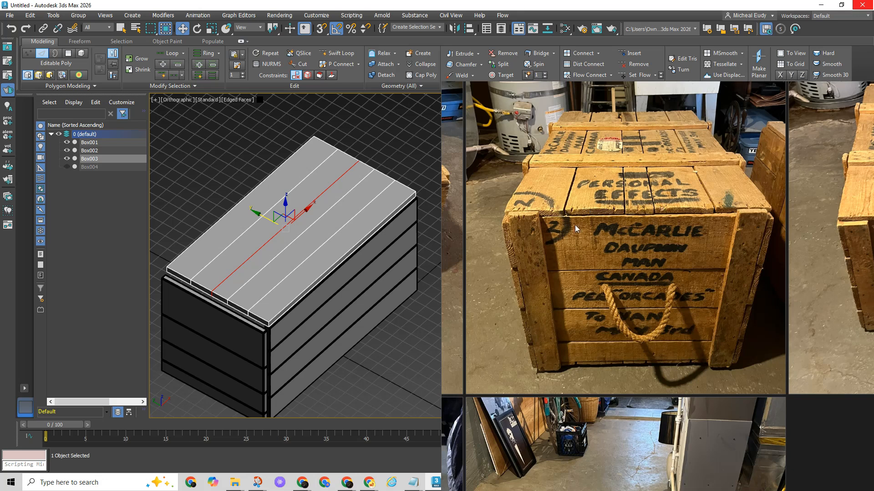
right_click_drag(525, 163, 873, 167)
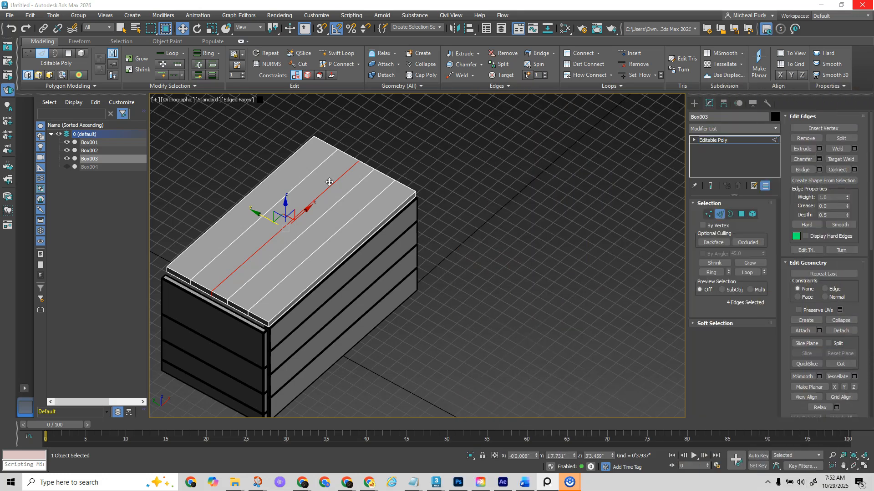
- Select all four lengthwise seam loops on the lid, split them into separate planks, and leave edge editing
double_click(317, 166)
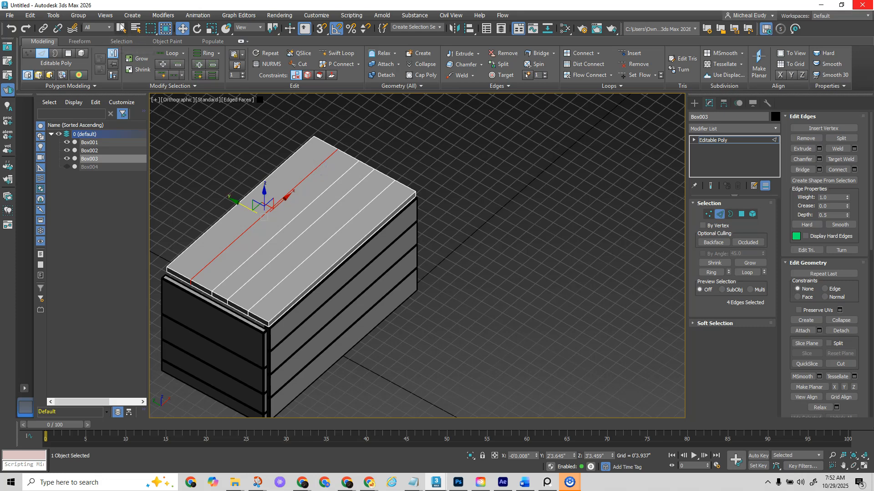
left_click(120, 27)
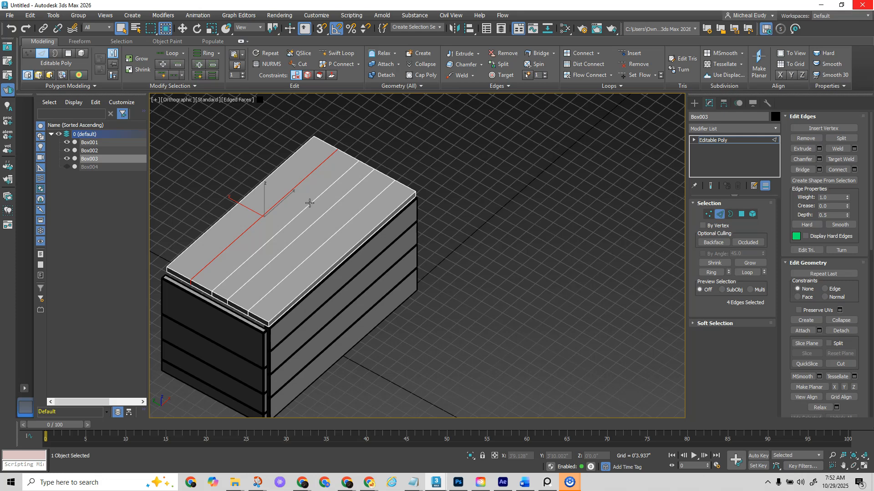
double_click(311, 203, "ctrl")
double_click(318, 220, "ctrl")
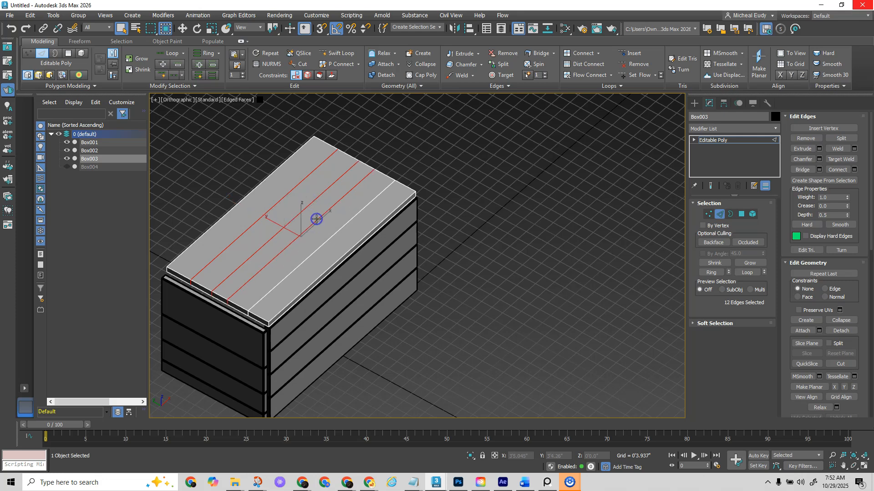
double_click(331, 232, "ctrl")
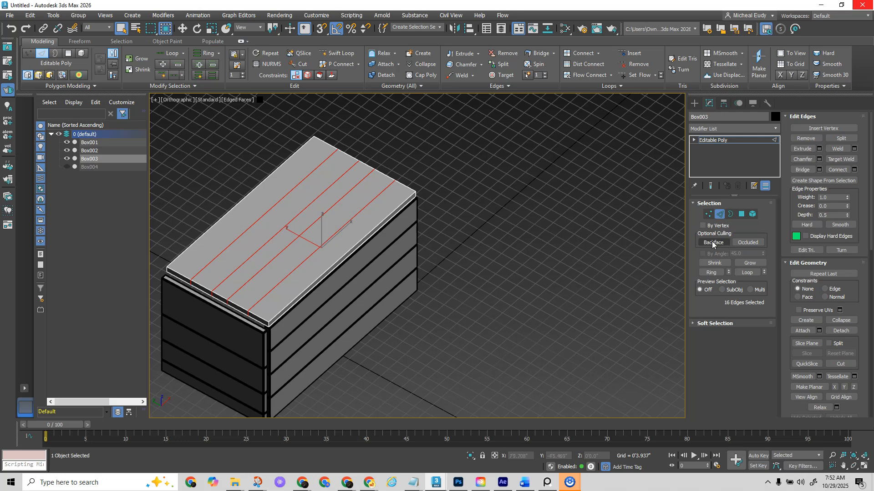
left_click(841, 138)
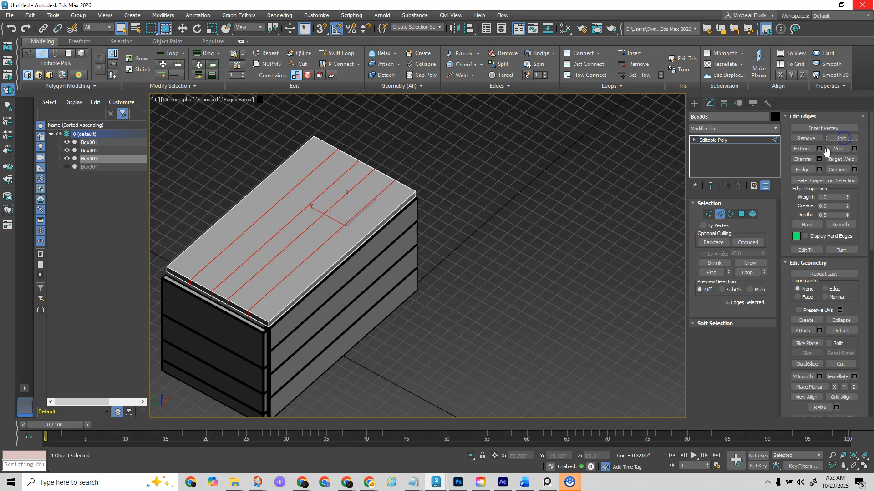
left_click(719, 214)
- Paste the copied Chamfer and Cap Holes modifiers as instances onto the lid and check the planks with edged faces off
right_click(706, 142)
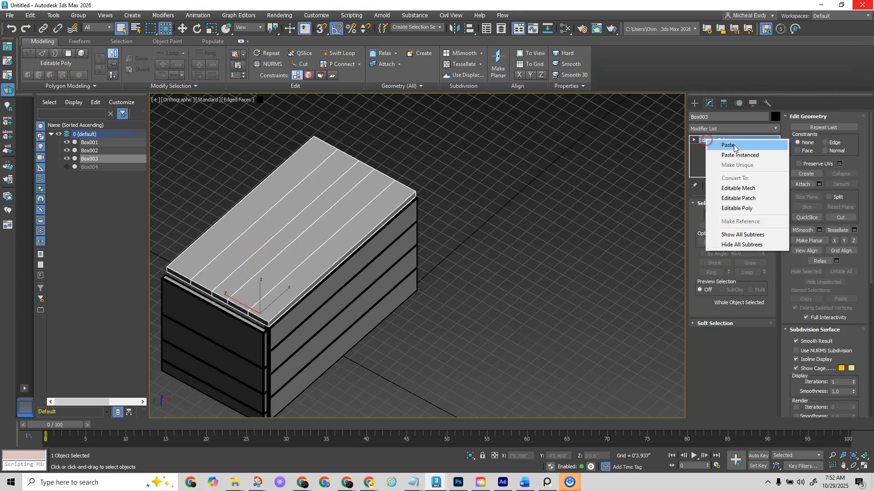
left_click(740, 155)
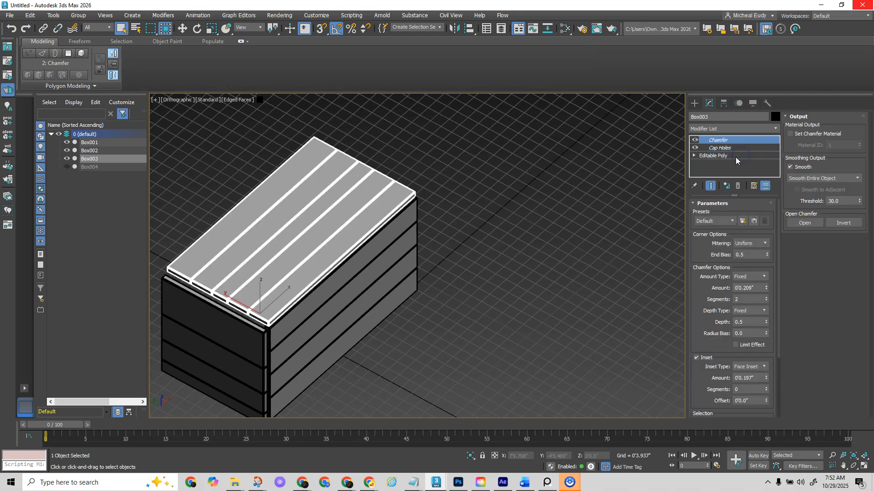
mouse_move(351, 355)
middle_mouse_down("alt")
mouse_move(314, 346)
mouse_move(324, 314)
mouse_move(444, 306)
mouse_move(471, 278)
mouse_move(432, 293)
mouse_move(408, 267)
mouse_move(405, 296)
mouse_move(419, 302)
mouse_move(417, 291)
middle_mouse_up("alt")
key("F4")
scroll(433, 297, "up", 2)
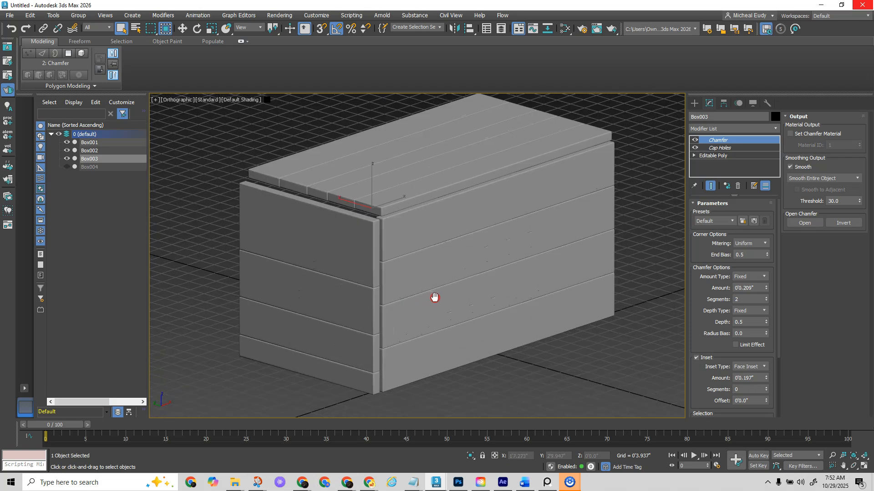
scroll(447, 308, "down", 2)
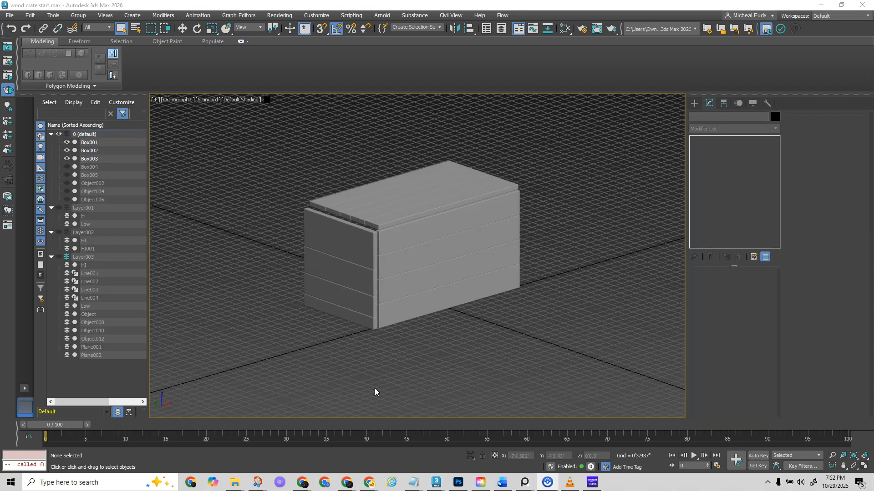
- Examine the reference photos for how the crate's corner boards, battens and lid fit together, and compare with the model
right_click_drag(873, 300, 405, 228)
scroll(360, 303, "up", 2)
scroll(511, 289, "up", 2)
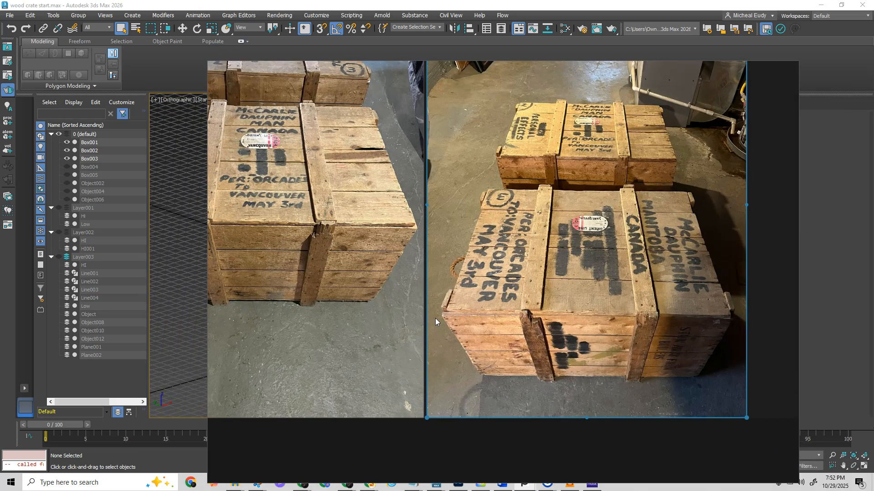
right_click_drag(289, 327, 379, 319)
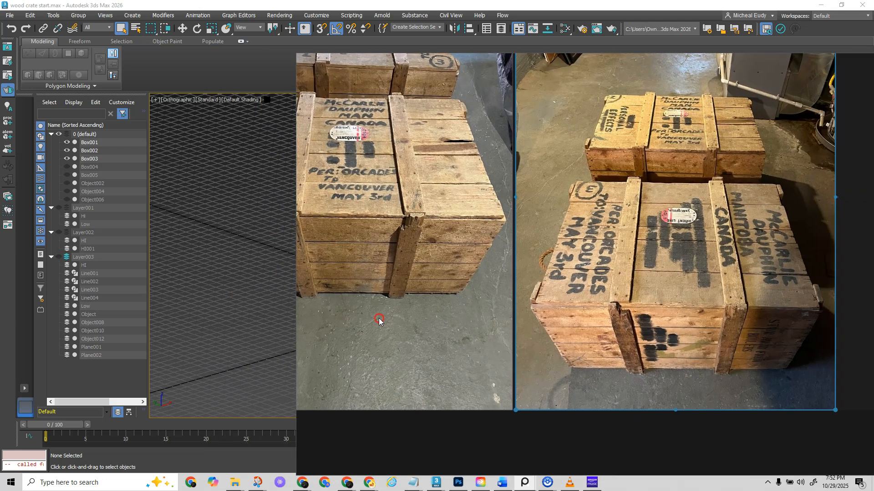
middle_click_drag(413, 298, 723, 302)
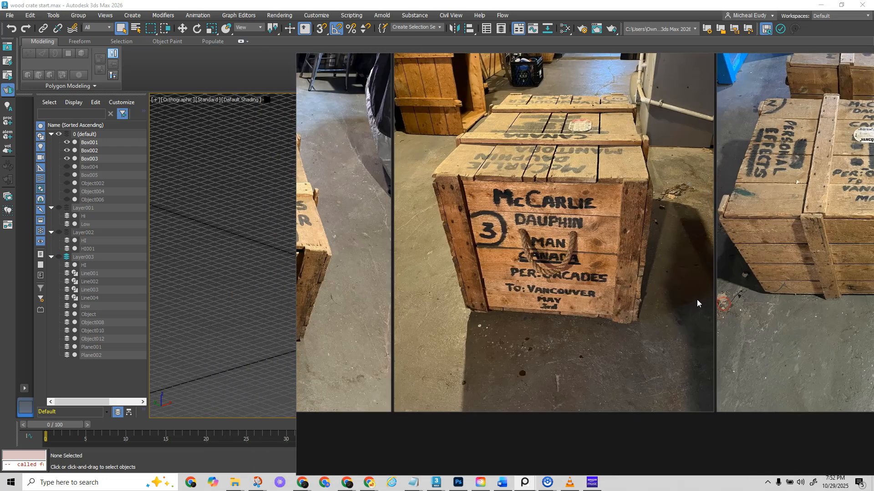
middle_click_drag(542, 230, 541, 256)
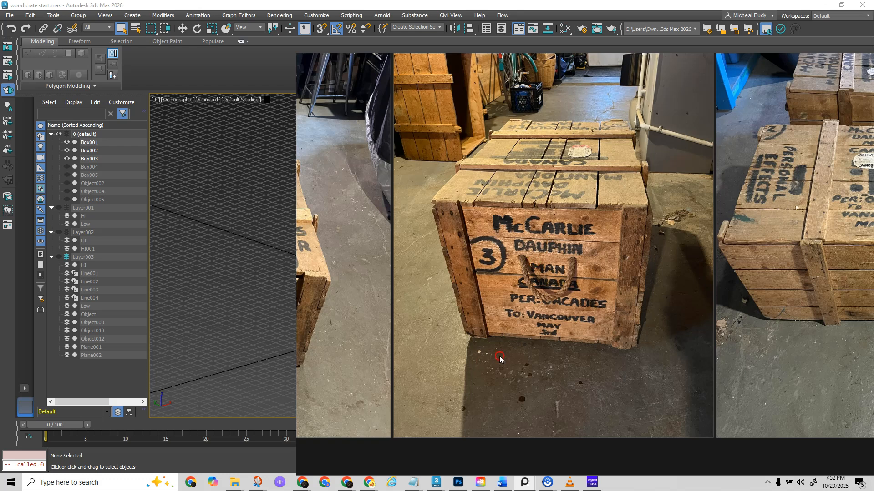
right_click_drag(499, 356, 873, 312)
scroll(339, 276, "up", 3)
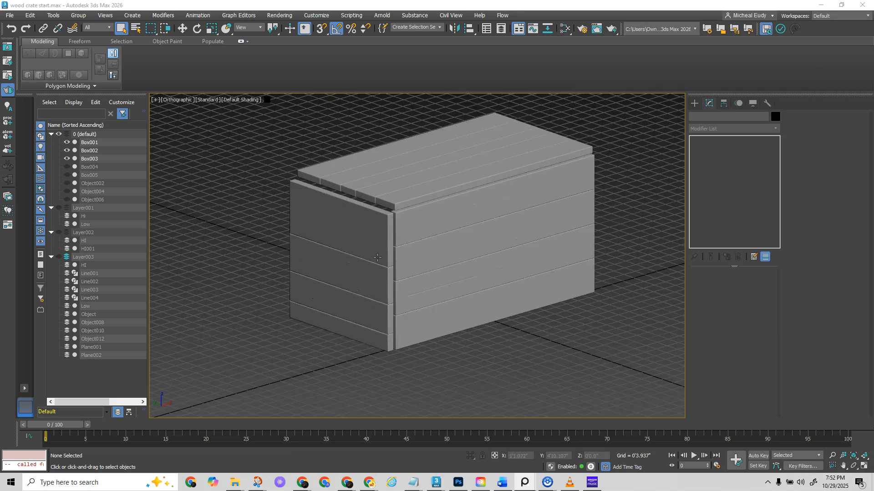
- Switch to the top view and try to create a standard primitive box beside the end panel's corner
left_click(377, 258)
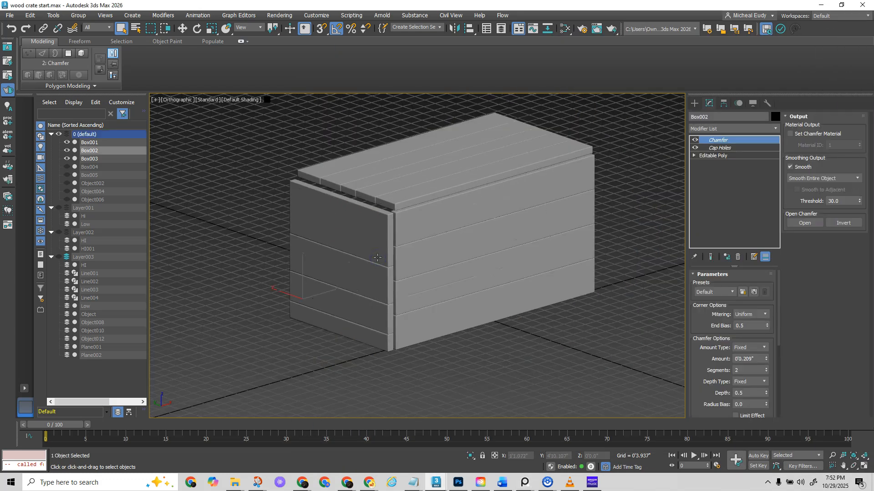
key("t")
middle_click_drag(385, 255, 461, 281)
scroll(462, 281, "up", 2)
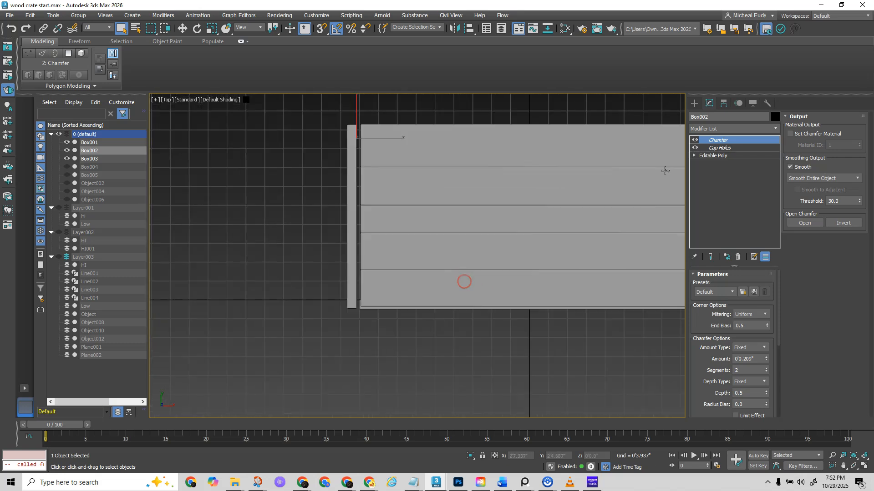
left_click(694, 103)
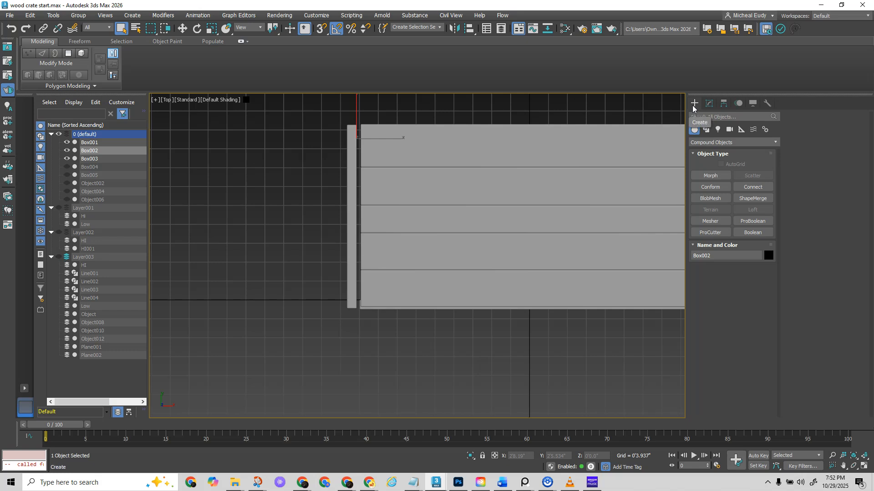
left_click(711, 143)
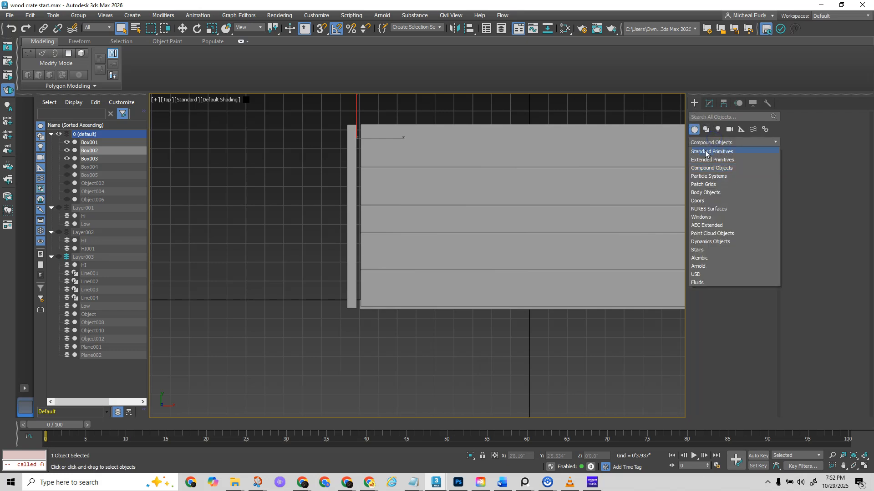
left_click(705, 152)
left_click(709, 176)
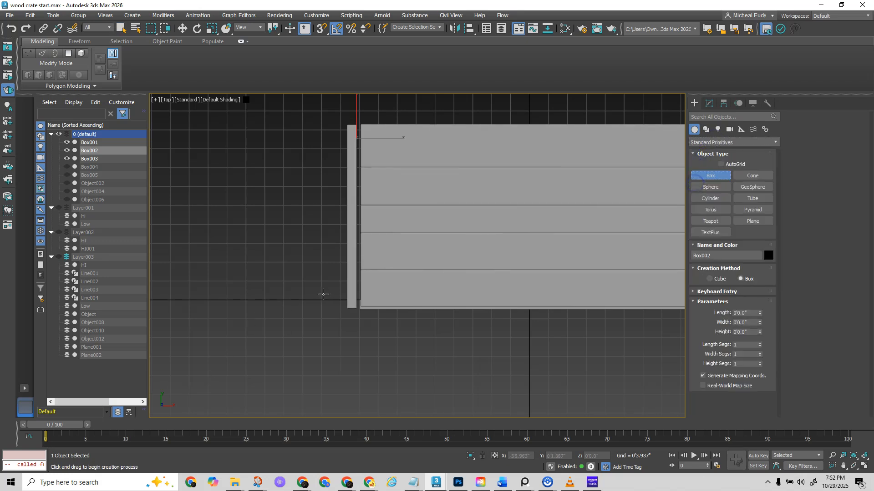
left_click(336, 280)
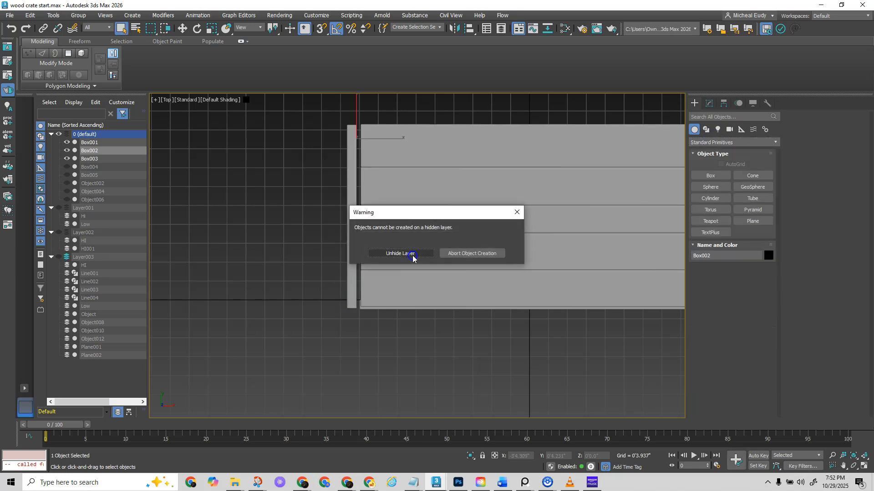
left_click(517, 212)
- Make the default layer 0 the active layer, keeping its crate panels visible
left_click(111, 257)
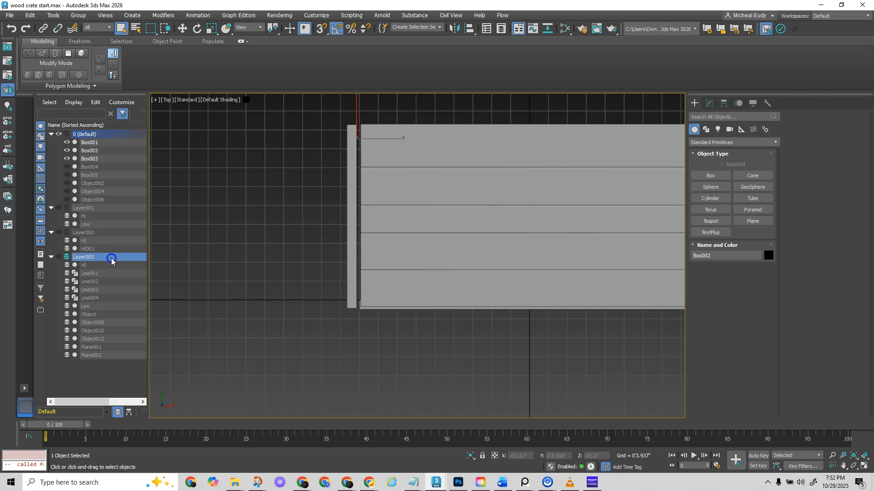
left_click(59, 257)
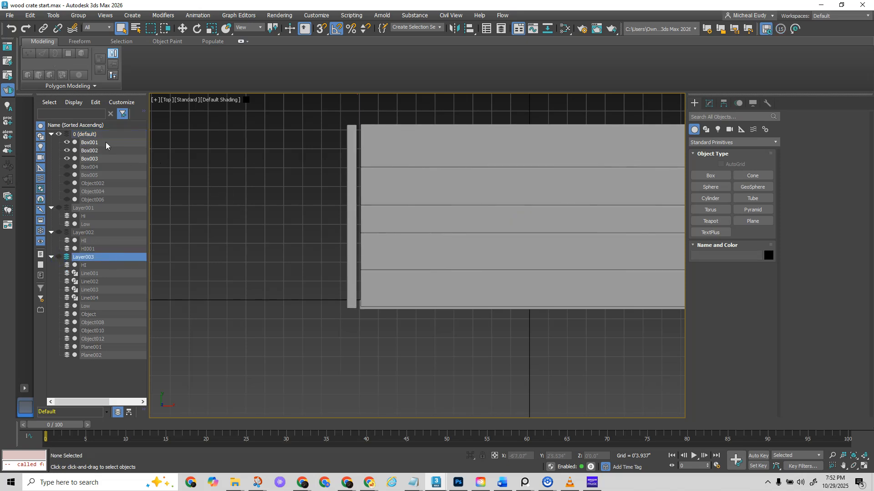
left_click(91, 135)
left_click(60, 134)
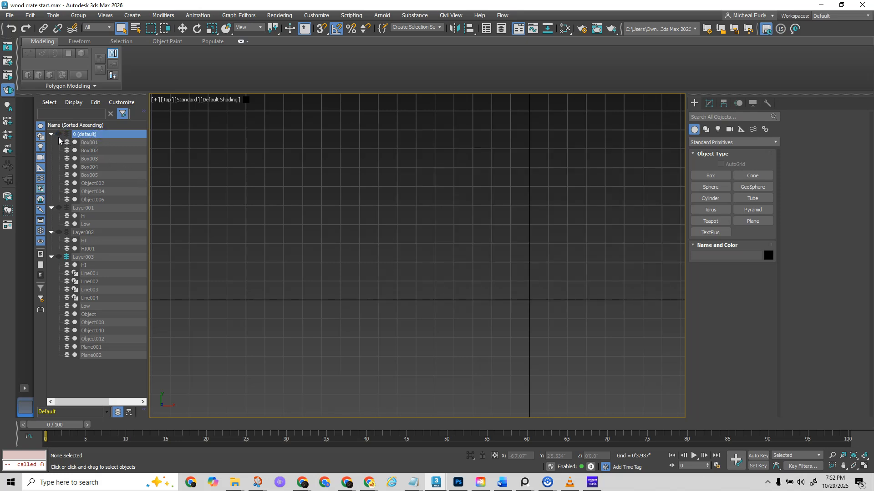
left_click(59, 134)
- Draw a box about 5.6" long, 2.2" wide and 1'10.4" high at the end panel's corner as a corner board
left_click(707, 175)
left_click_drag(335, 281, 347, 305)
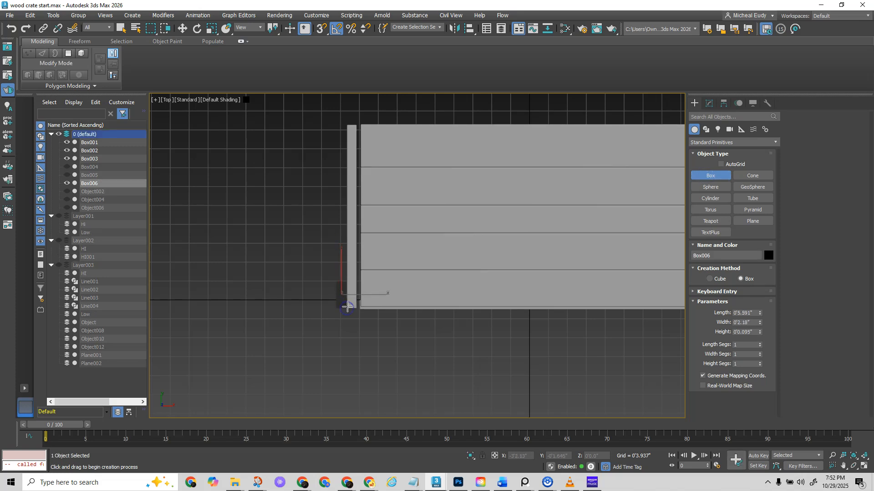
middle_click_drag(347, 297, 433, 299, "alt")
left_click(564, 28)
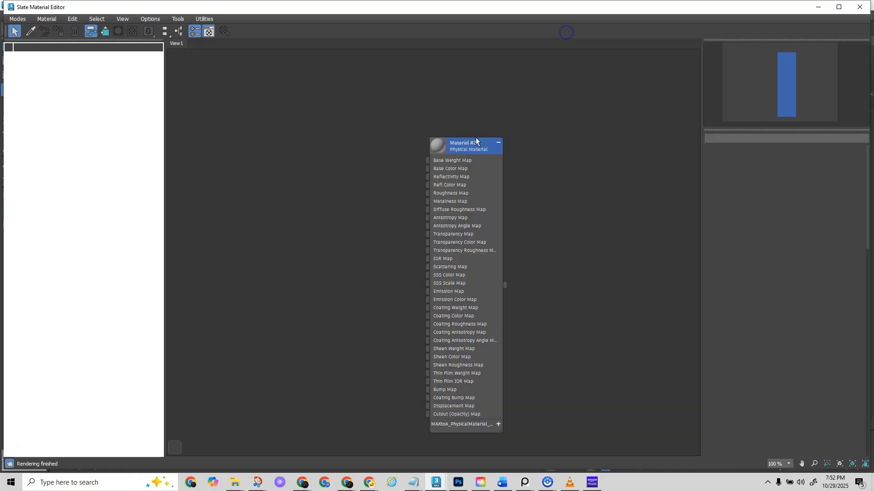
right_click(451, 151)
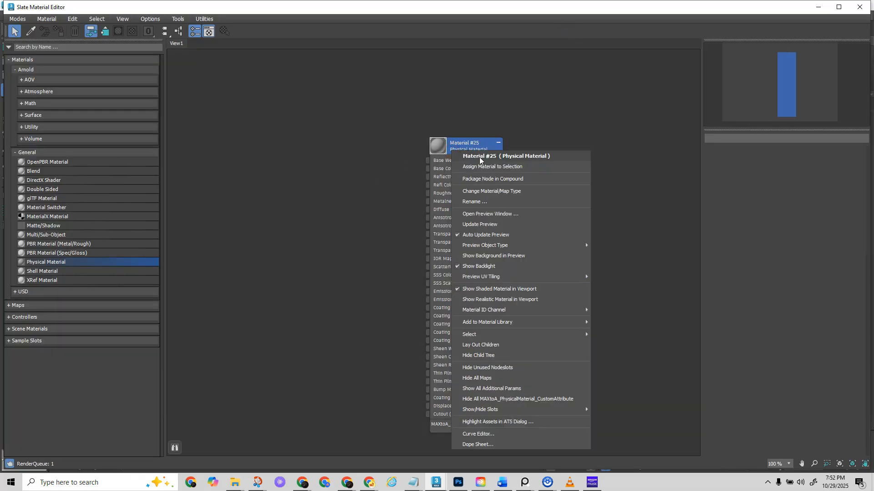
left_click(574, 133)
left_click(818, 7)
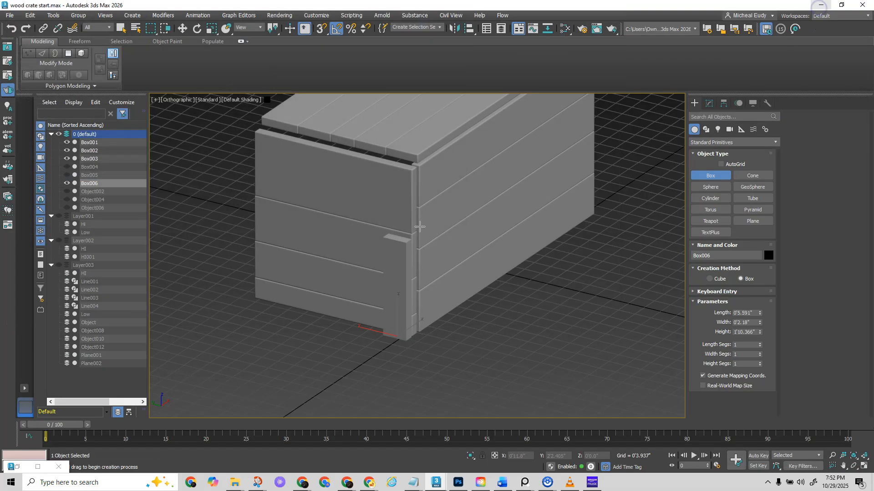
- Set the corner board's height to 3'1.798" and its width to 1.221" to match the end panel
left_click(709, 103)
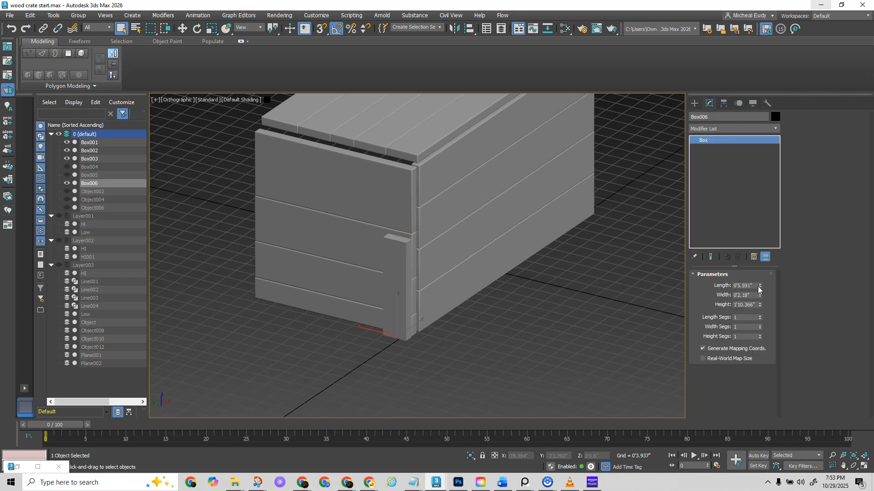
left_click_drag(759, 306, 754, 277)
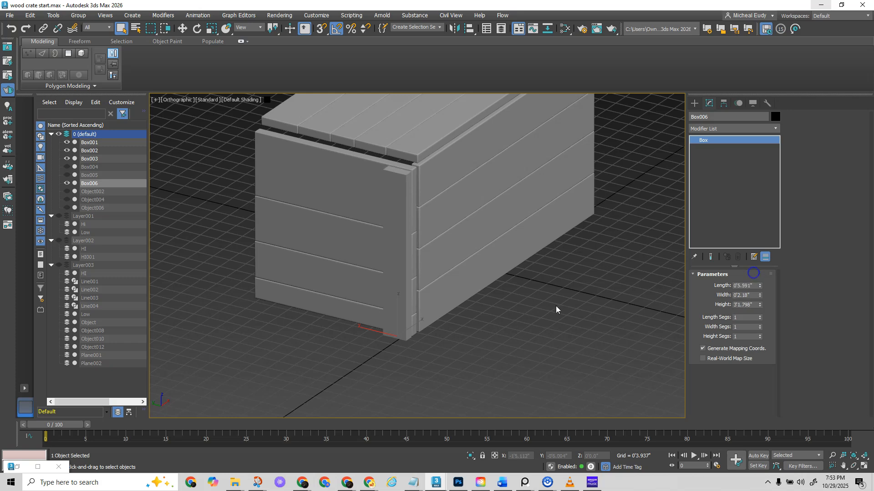
scroll(556, 308, "up", 2)
middle_click_drag(439, 302, 391, 333)
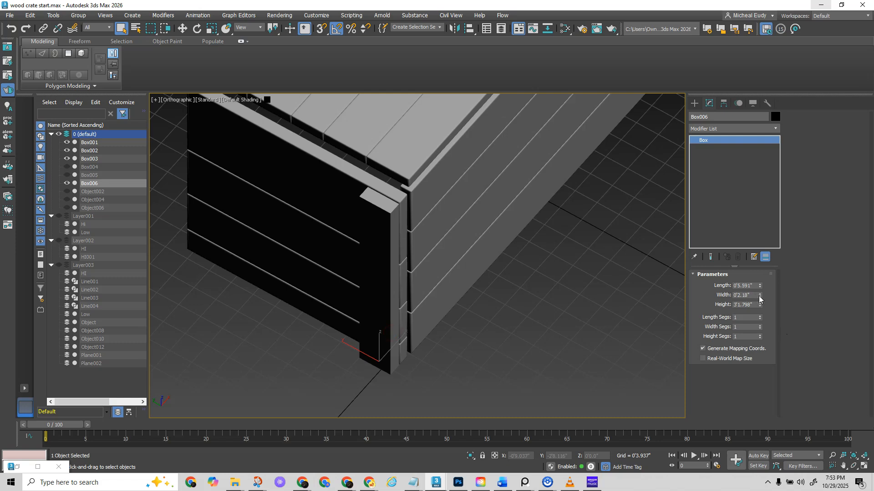
left_click_drag(760, 295, 761, 314)
- Move the corner board along X until it sits against the end panel's outer face
right_click(384, 341)
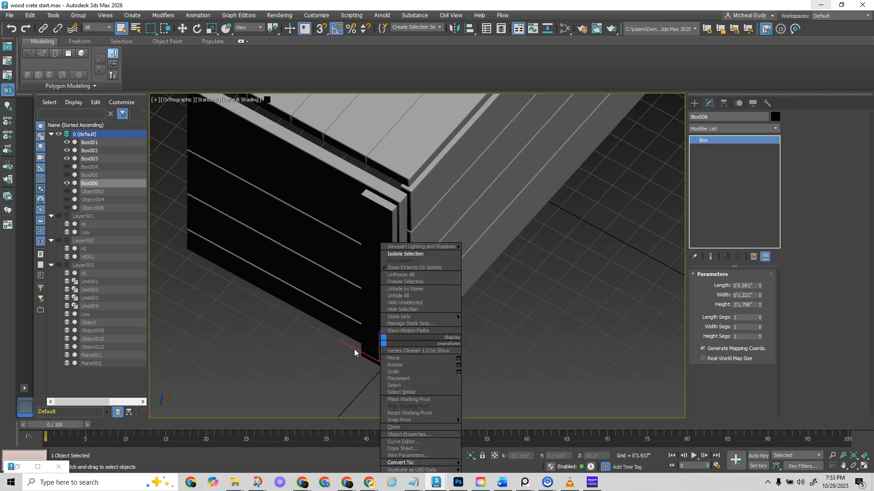
left_click(388, 359)
left_click_drag(394, 346, 396, 344)
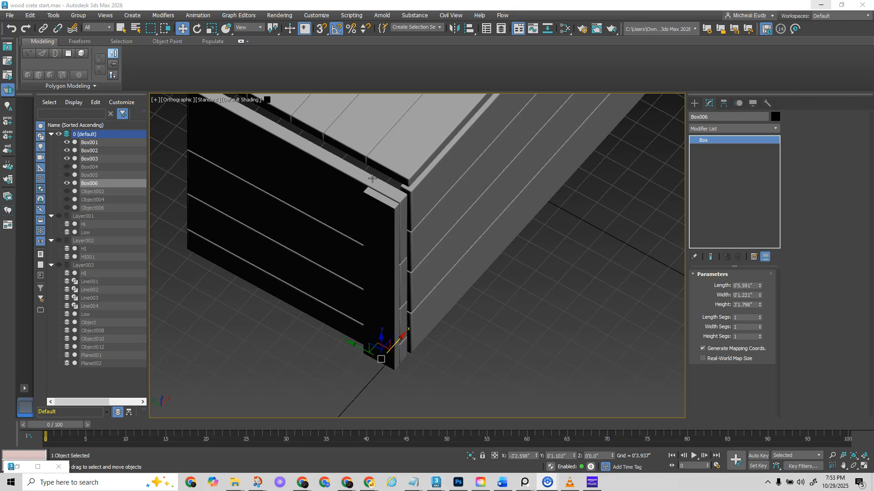
- Copy the end panel's Chamfer modifier onto the corner board and check the result with edged faces on
left_click(358, 179)
right_click(722, 140)
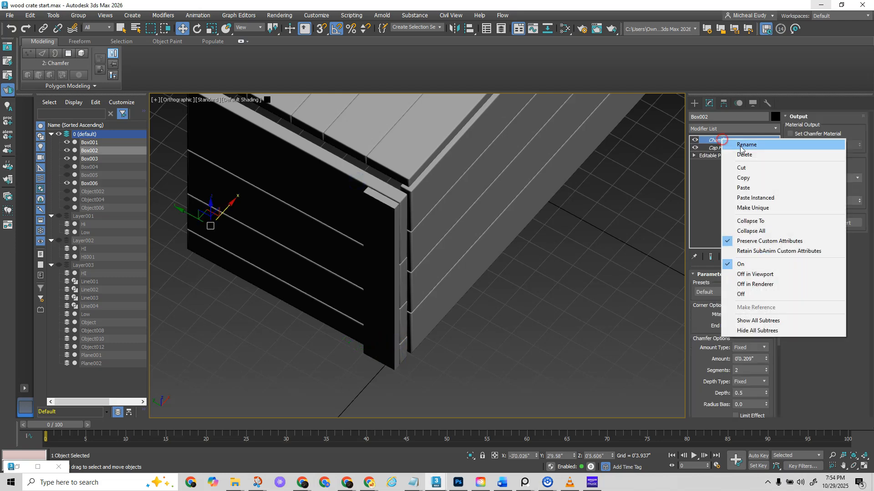
left_click(743, 178)
left_click(387, 242)
right_click(707, 141)
left_click(738, 145)
middle_click_drag(360, 256, 379, 287)
key("F4")
scroll(389, 298, "up", 3)
scroll(393, 295, "down", 3)
middle_click_drag(397, 343, 449, 336)
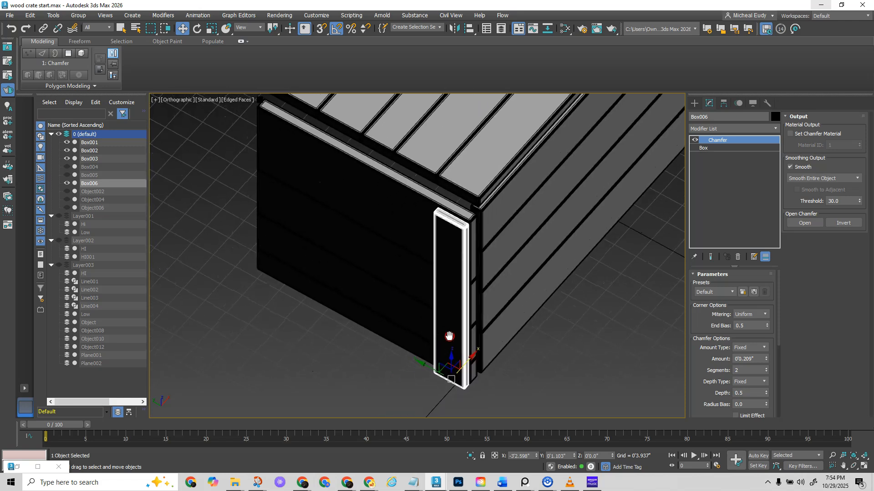
- Compare with the reference photos, set the corner board's length to 4.473", and slide it along Y toward the end panel's edge
left_click(524, 483)
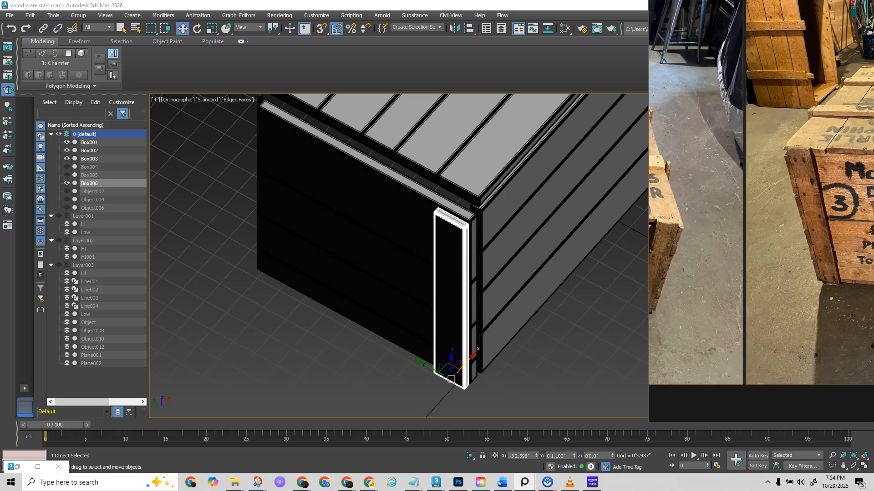
left_click(718, 302)
right_click_drag(718, 302, 873, 312)
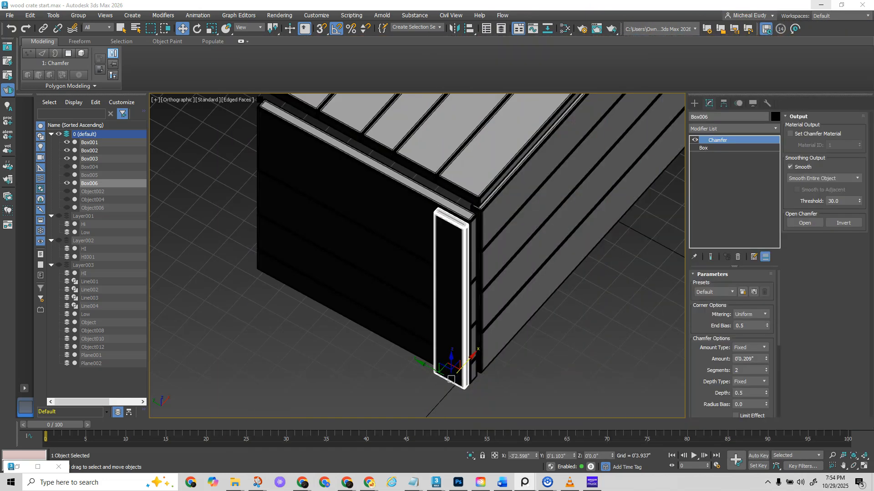
left_click(710, 148)
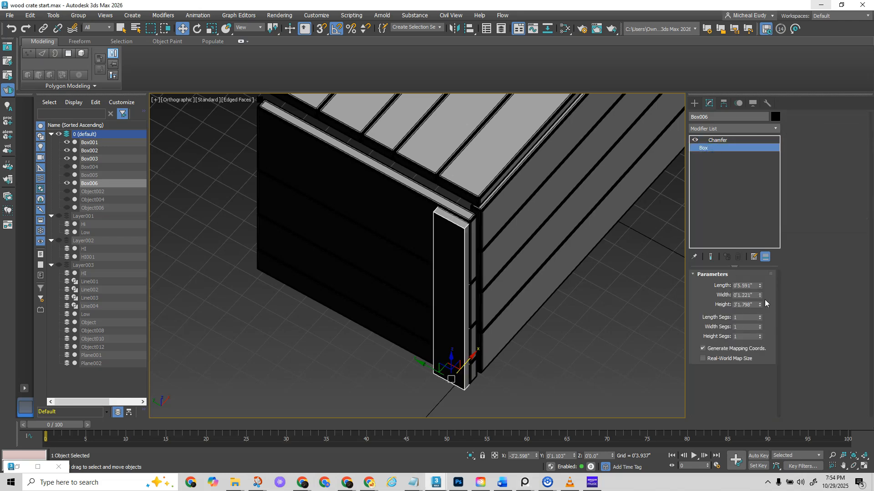
left_click_drag(759, 287, 759, 294)
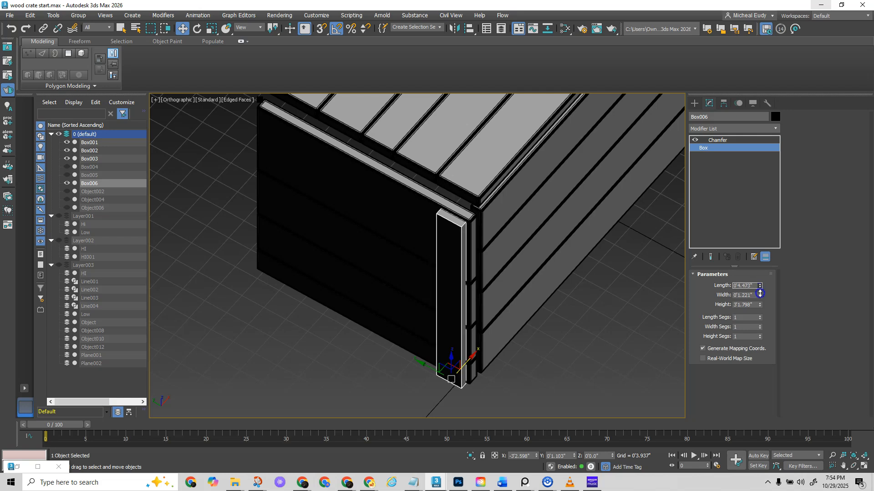
left_click_drag(437, 367, 438, 375)
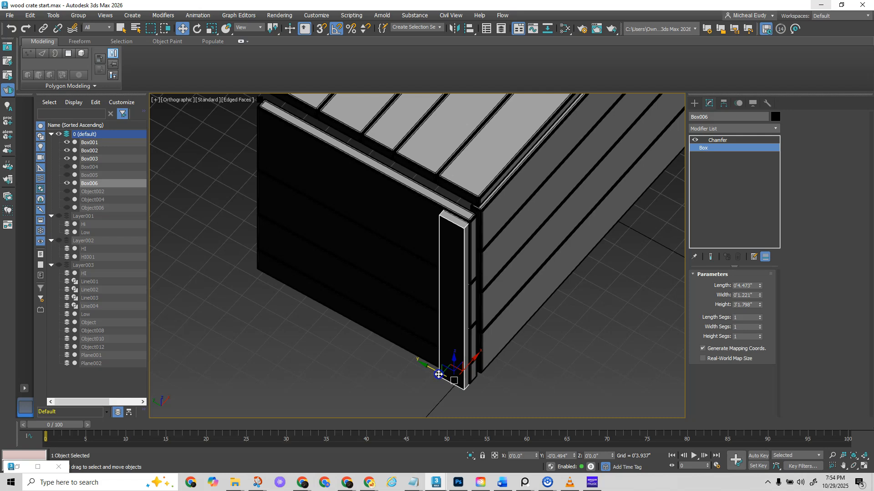
left_click(723, 140)
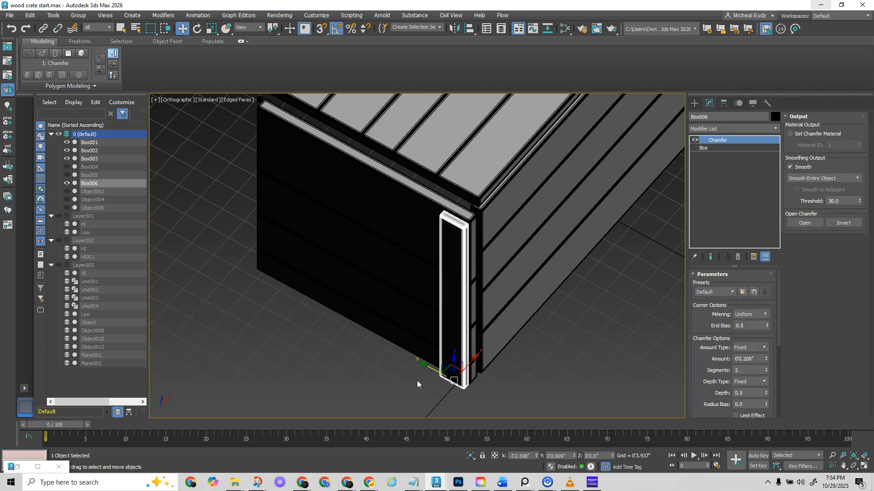
- Clone the corner board as one instance and place it along the end panel's opposite vertical edge
left_click_drag(423, 370, 230, 271, "shift")
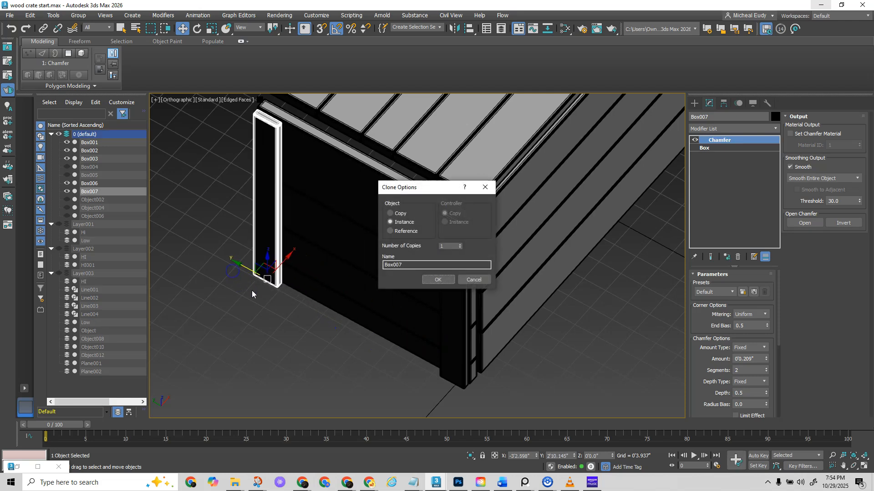
left_click(437, 279)
scroll(430, 260, "down", 2)
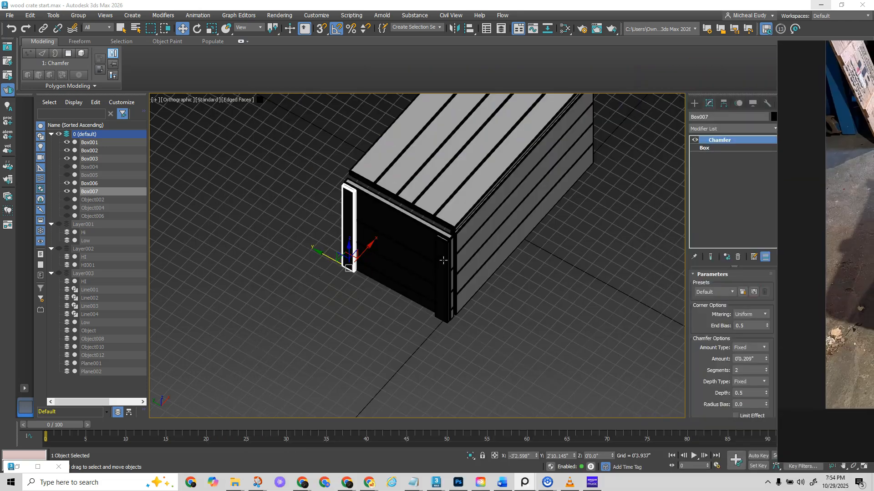
- Select both corner boards and clone them as instances to the opposite end of the crate
left_click(443, 260, "ctrl")
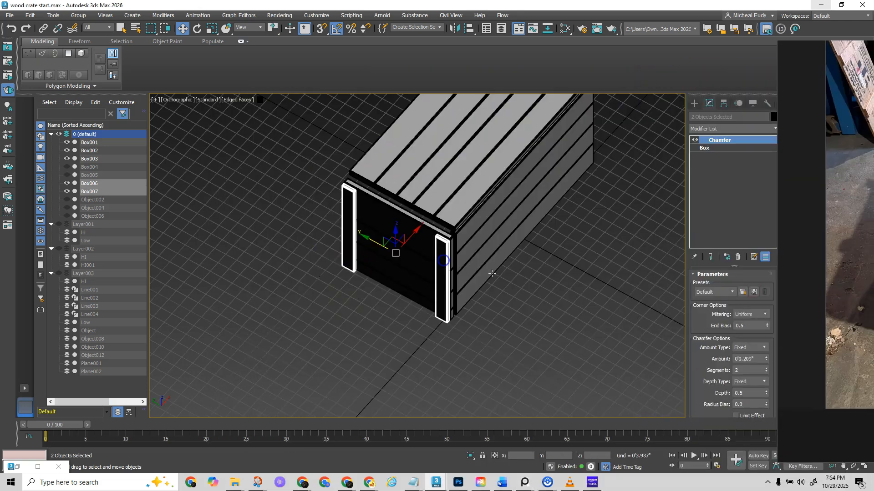
scroll(495, 296, "up", 2)
middle_click_drag(495, 297, 476, 334)
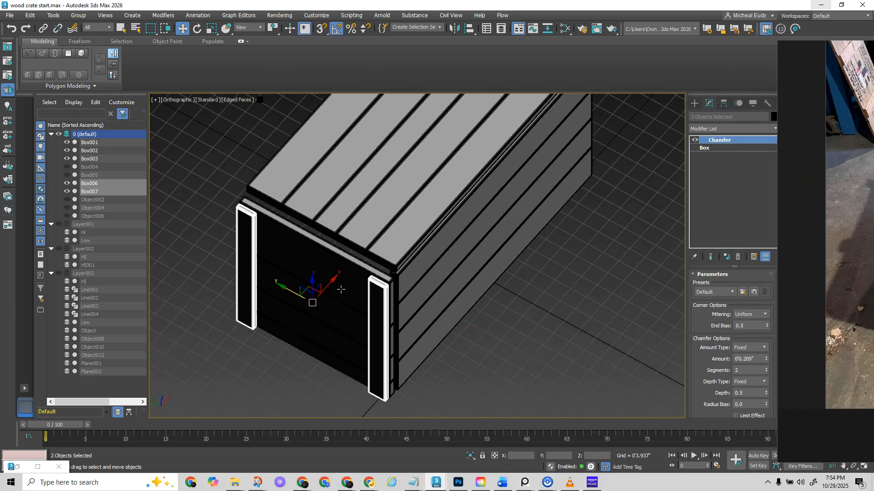
left_click_drag(329, 283, 598, 88)
left_click(434, 278)
middle_click_drag(647, 237, 482, 223, "alt")
middle_click_drag(651, 182, 455, 395)
scroll(419, 252, "up", 2)
middle_click_drag(410, 244, 446, 256)
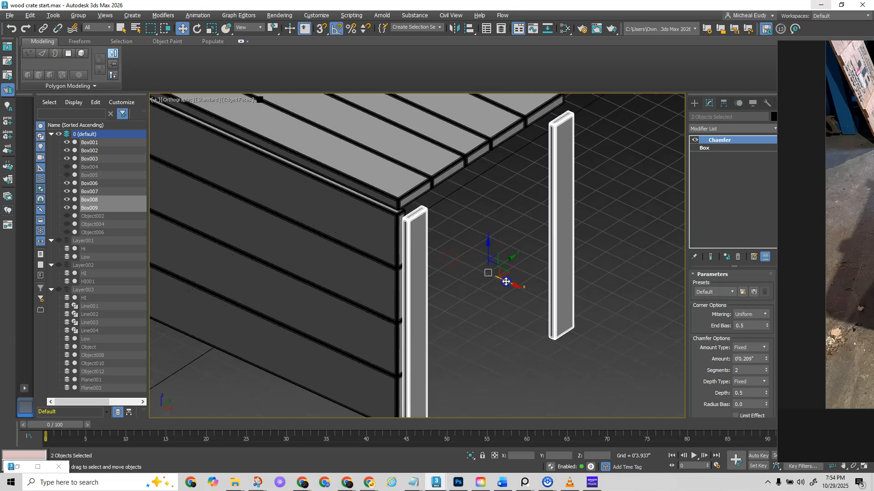
- Clone the planked end panel as an instance to the crate's far end and fit it behind the two corner boards
scroll(420, 301, "down", 2)
scroll(421, 301, "down", 2)
middle_click_drag(390, 295, 450, 285, "alt")
left_click(189, 327)
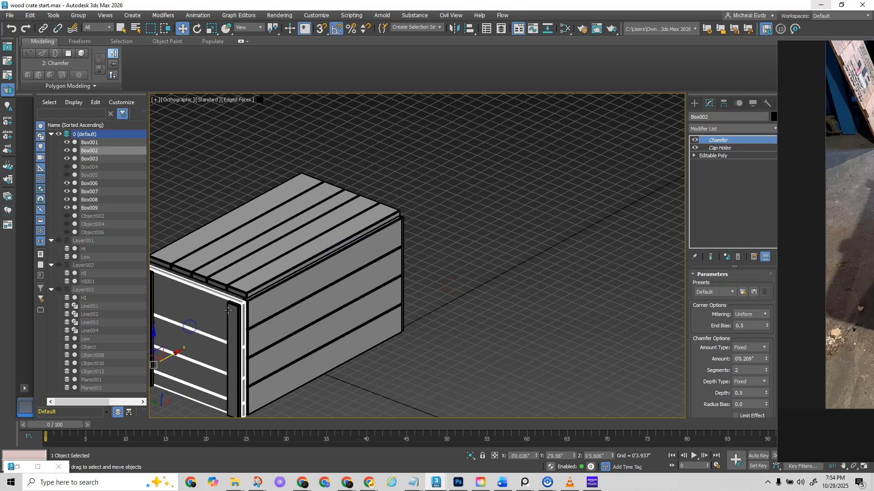
left_click_drag(172, 353, 348, 258, "shift")
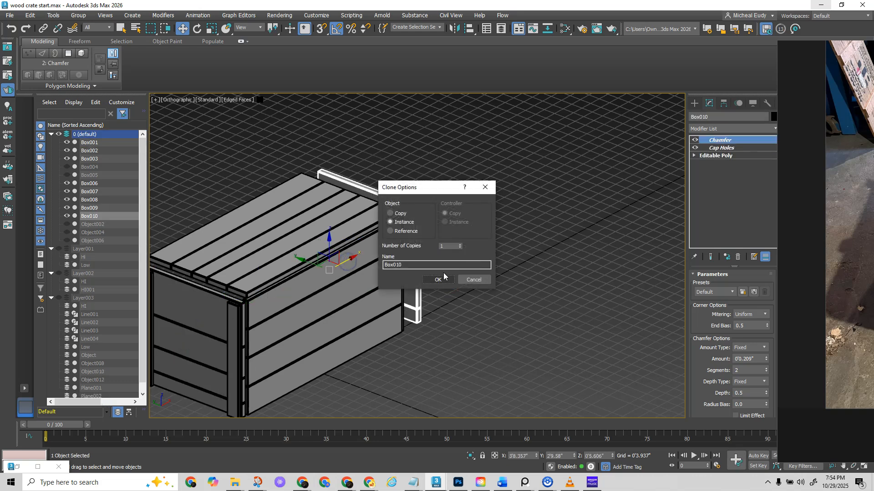
middle_click_drag(377, 255, 278, 258, "alt")
scroll(392, 255, "up", 4)
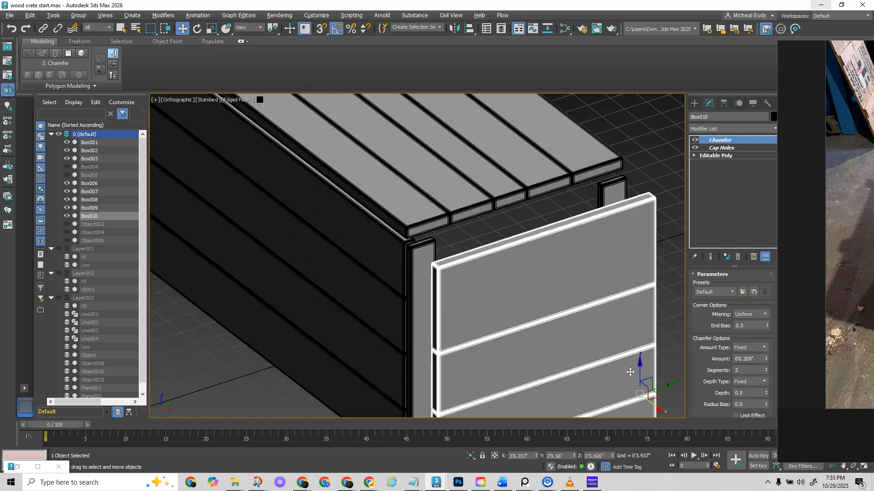
left_click_drag(655, 404, 632, 369)
- Slide the two corner boards outward along X and fit the planked end panel flush against the crate's end
left_click(637, 346)
left_click(613, 344)
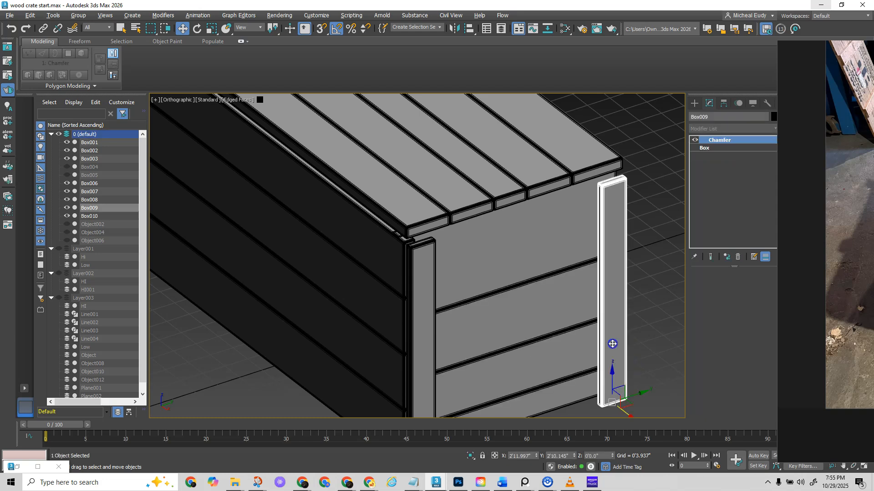
left_click(415, 359, "ctrl")
scroll(429, 357, "down", 2)
left_click_drag(508, 349, 569, 379)
left_click(528, 377)
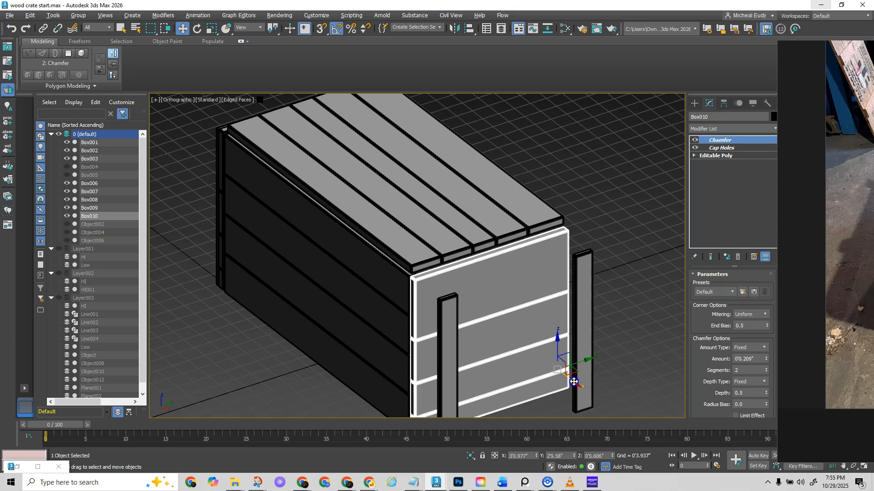
- Move the two corner boards back along X to sit flush against the end panel's outer face
left_click(448, 384)
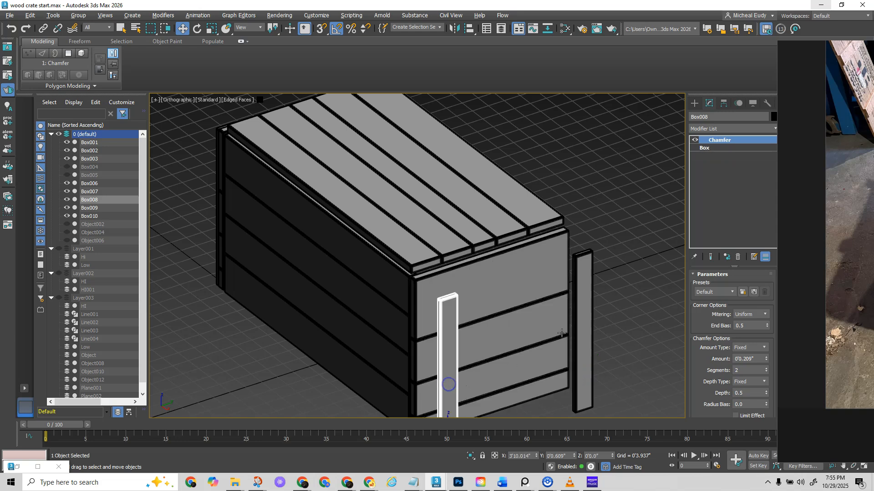
left_click(582, 329, "ctrl")
left_click_drag(534, 366, 523, 348)
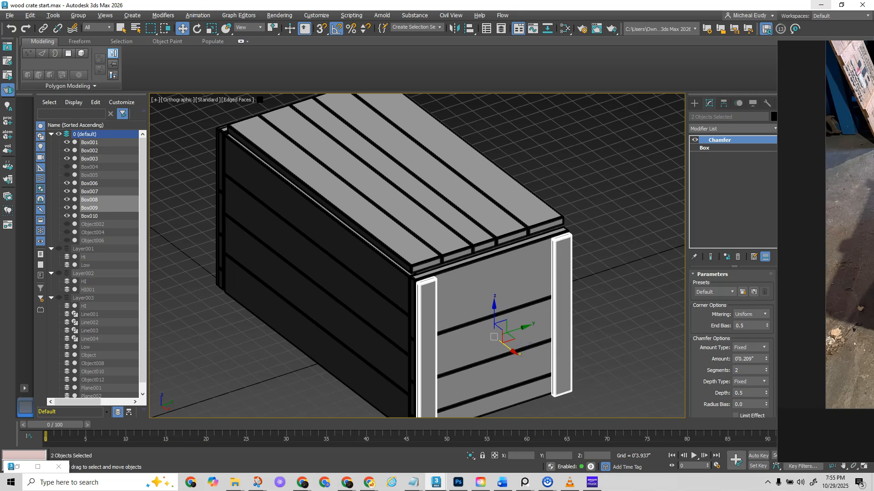
- Compare the crate with the reference photos, examining how the vertical boards are arranged on its ends and long sides
right_click_drag(873, 282, 529, 287)
scroll(623, 269, "down", 2)
middle_click_drag(624, 269, 458, 332)
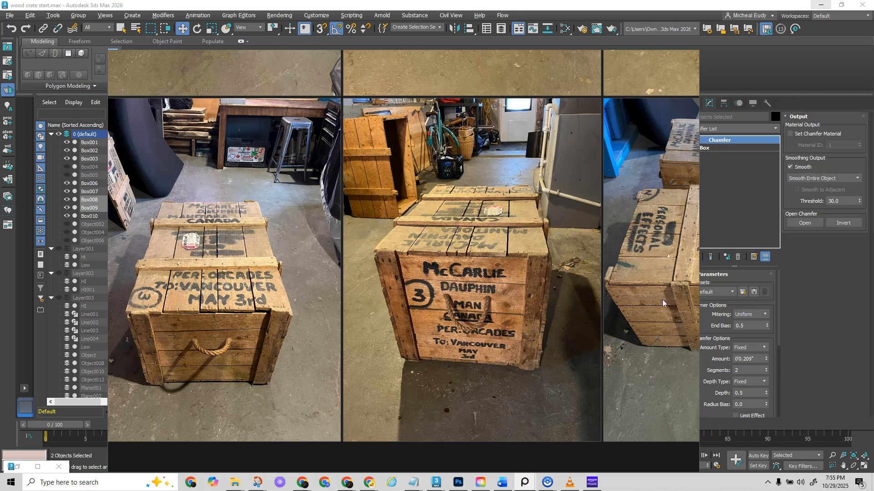
middle_click_drag(656, 306, 419, 309)
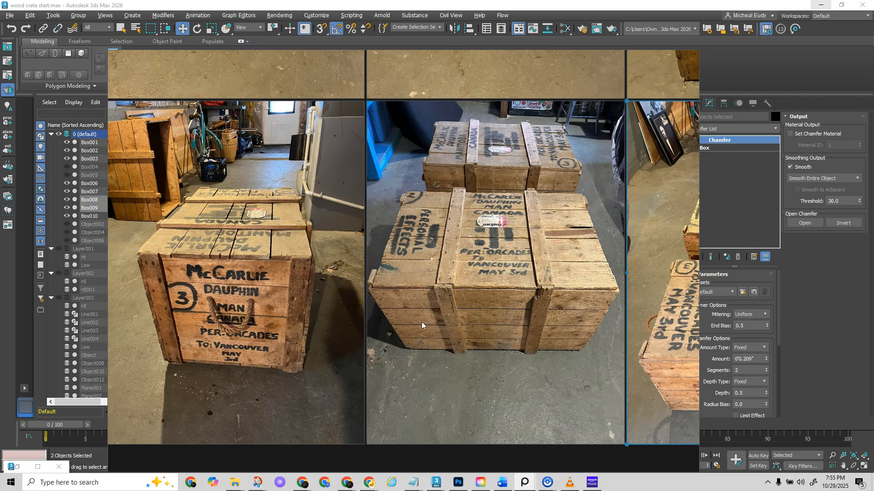
right_click_drag(422, 323, 873, 285)
scroll(524, 348, "down", 3)
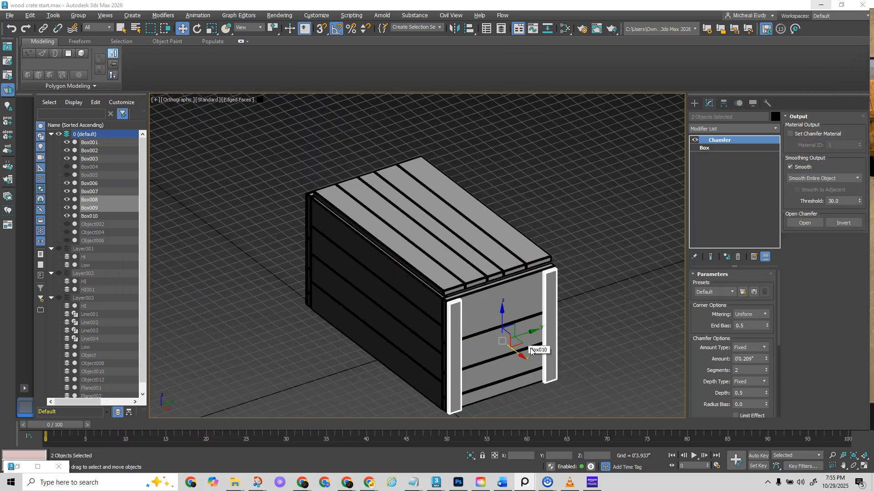
left_click(566, 332)
left_click(551, 336)
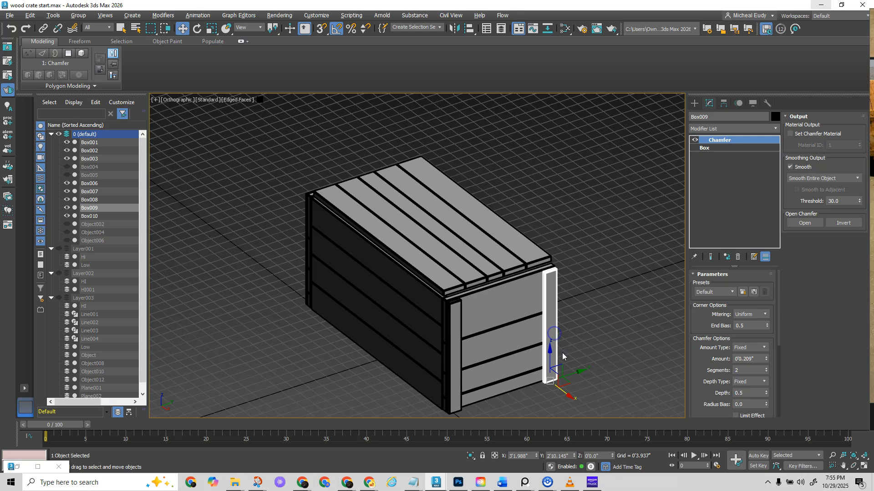
left_click_drag(551, 354, 551, 223, "shift")
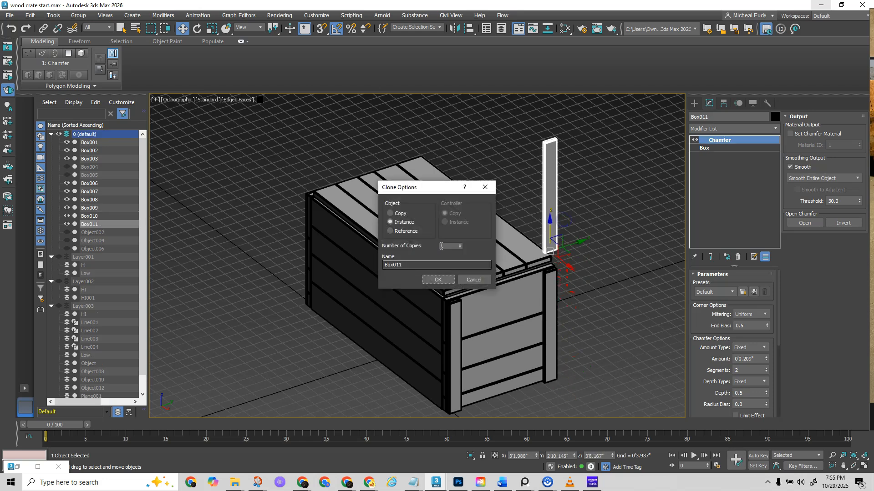
left_click(395, 214)
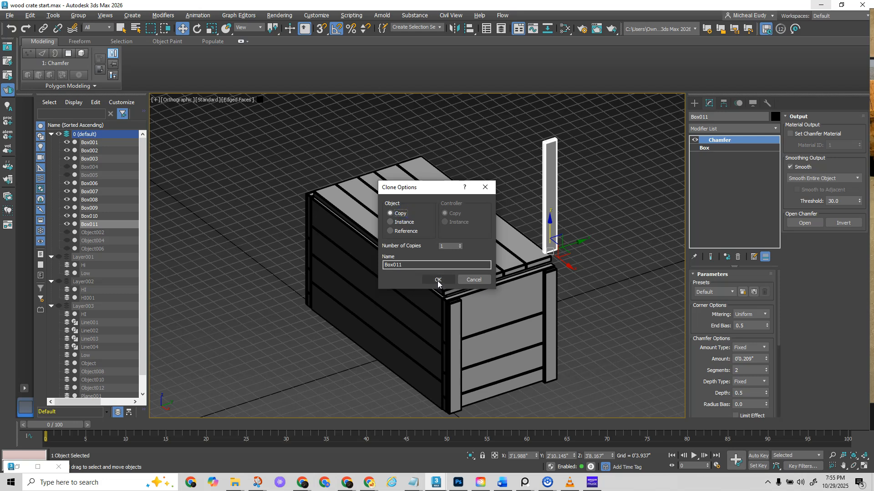
left_click(438, 280)
key("ctrl+z")
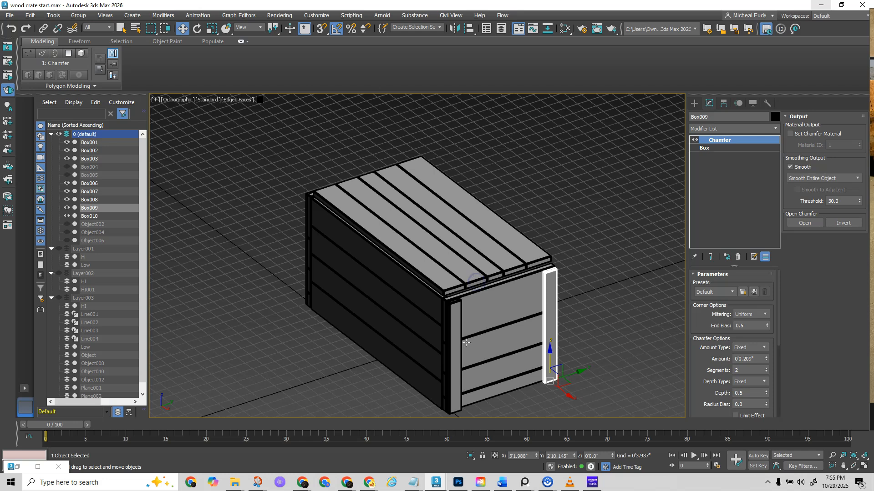
- Clone the end's corner board nearest the dark long side as a copy, offset along Y just outside that side
left_click(453, 347)
left_click_drag(482, 404, 460, 405, "shift")
left_click(404, 223)
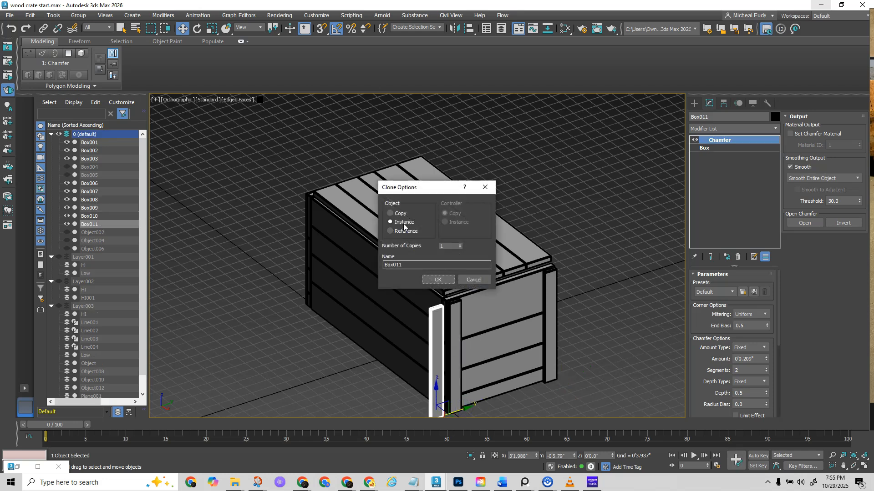
left_click(395, 214)
left_click(438, 279)
- Rotate the copied board about its Z axis so its broad face lies parallel to the crate's long side
scroll(410, 291, "up", 4)
right_click(391, 299)
left_click(403, 319)
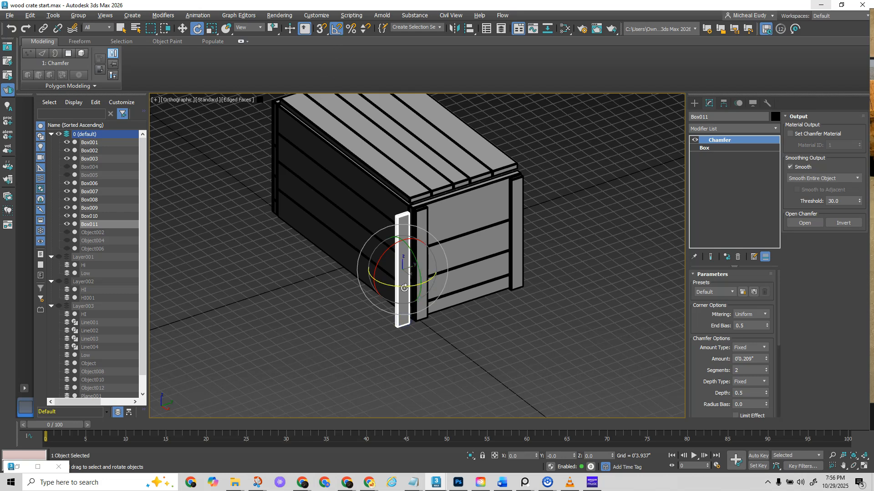
left_click_drag(402, 287, 374, 282)
- Move the rotated board against the long side near the crate's corner, checking its placement against the reference photos
right_click(374, 283)
left_click(392, 290)
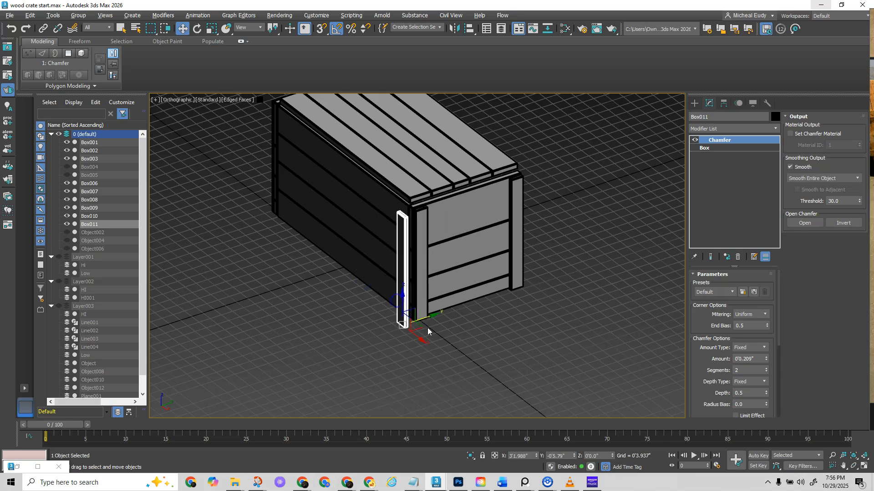
left_click_drag(421, 339, 414, 329)
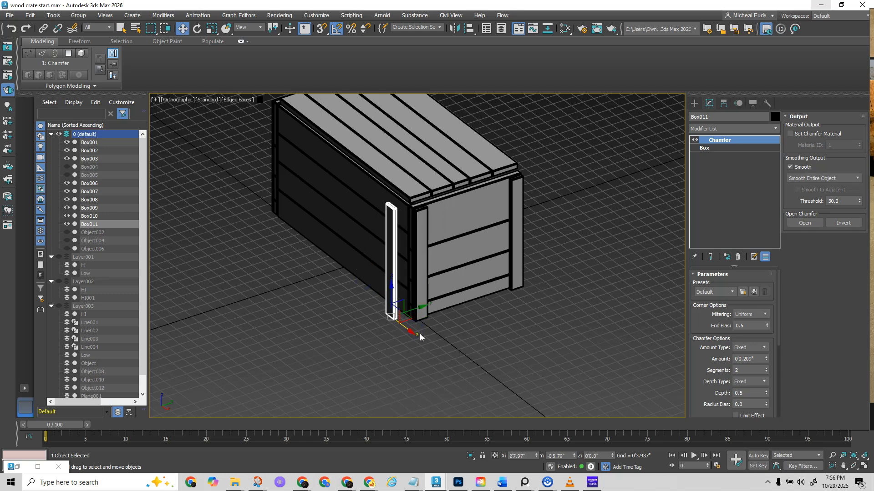
key("t")
scroll(528, 296, "up", 5)
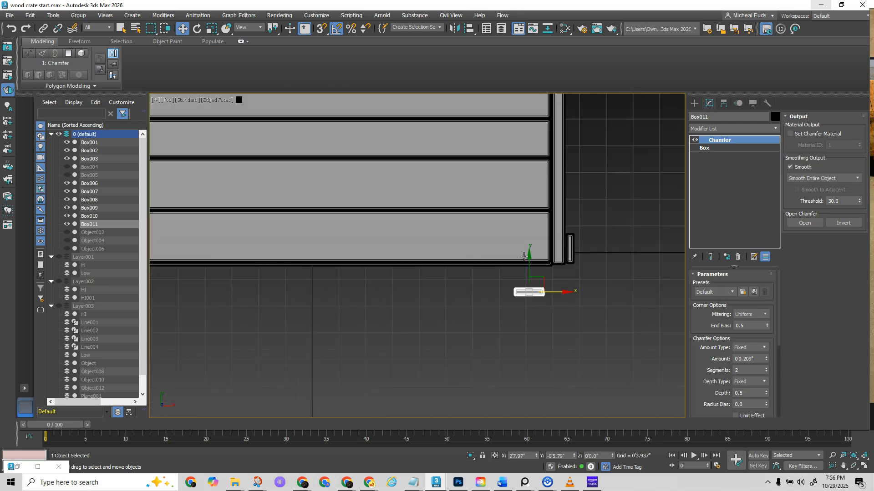
left_click_drag(534, 301, 546, 257)
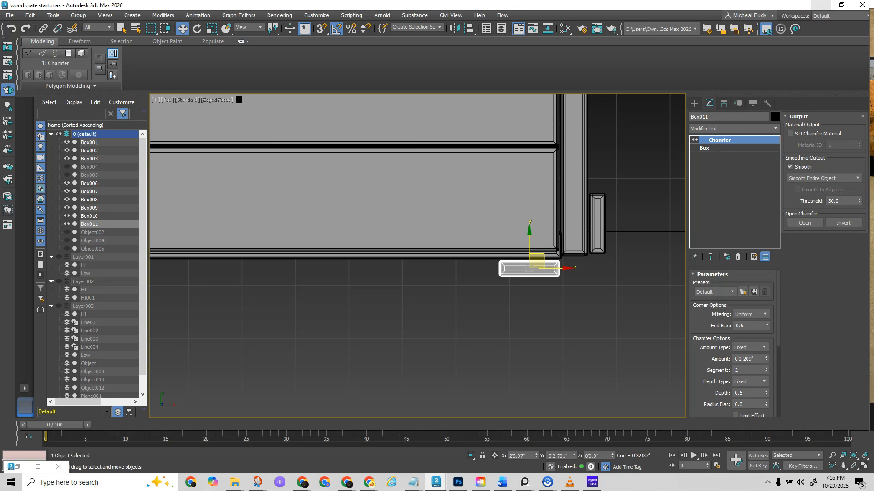
right_click_drag(873, 305, 703, 314)
right_click_drag(460, 295, 840, 306)
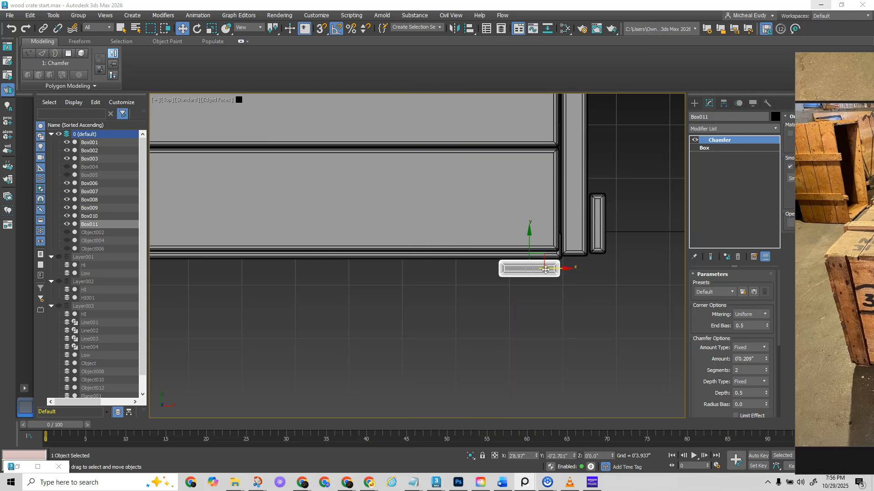
- Clone the side board along X and place it at the opposite end of the same long side
scroll(548, 285, "down", 4)
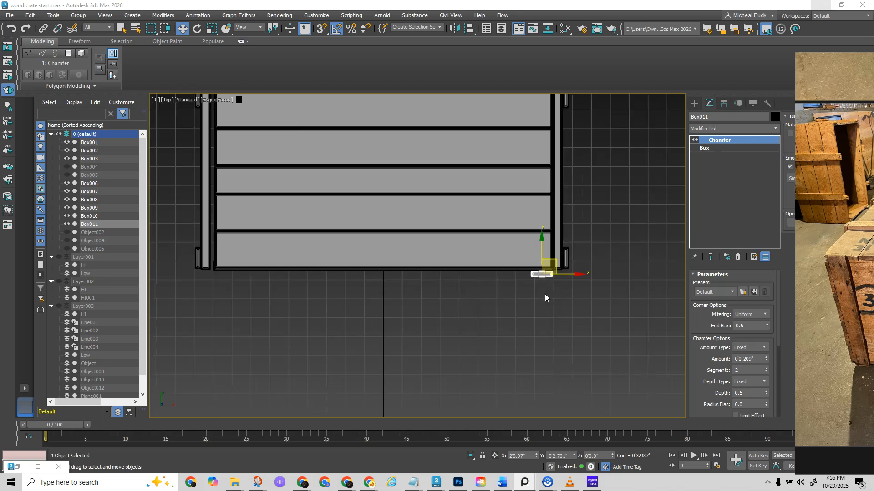
left_click_drag(563, 276, 249, 288, "shift")
left_click(439, 282)
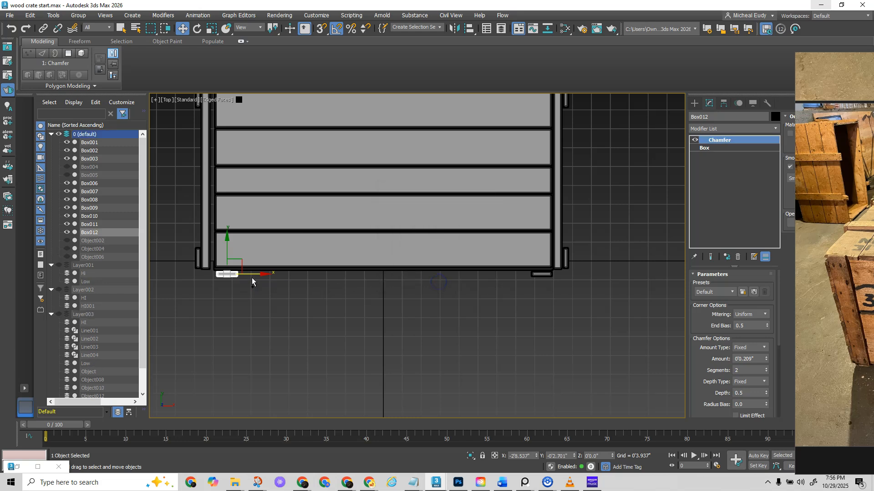
- Select both side boards and clone them along Y to just beyond the crate's opposite long side
left_click(533, 274, "ctrl")
middle_click_drag(541, 274, 419, 349, "alt")
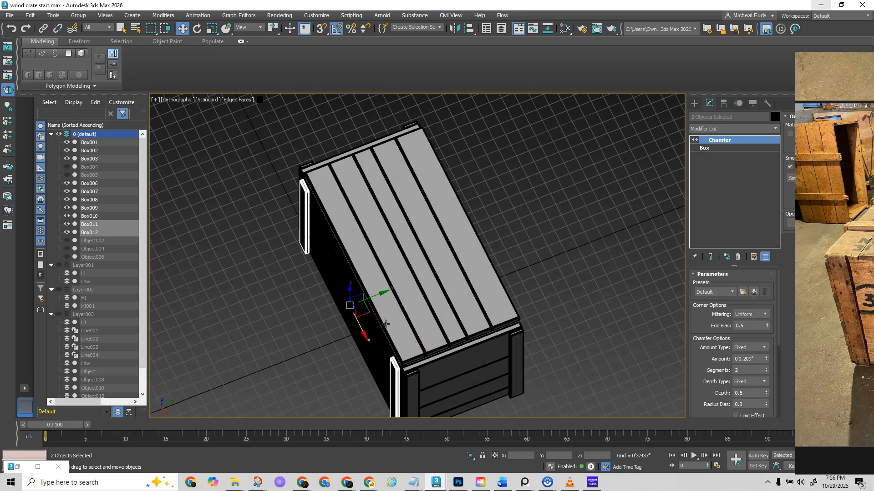
mouse_move(372, 296)
left_mouse_down("shift")
mouse_move(444, 260)
mouse_move(520, 258)
left_mouse_up("shift")
left_click(445, 280)
middle_click_drag(444, 280, 434, 306, "alt")
- Clone the planked long side panel along Y as one instance on the crate's opposite side
left_click(357, 350)
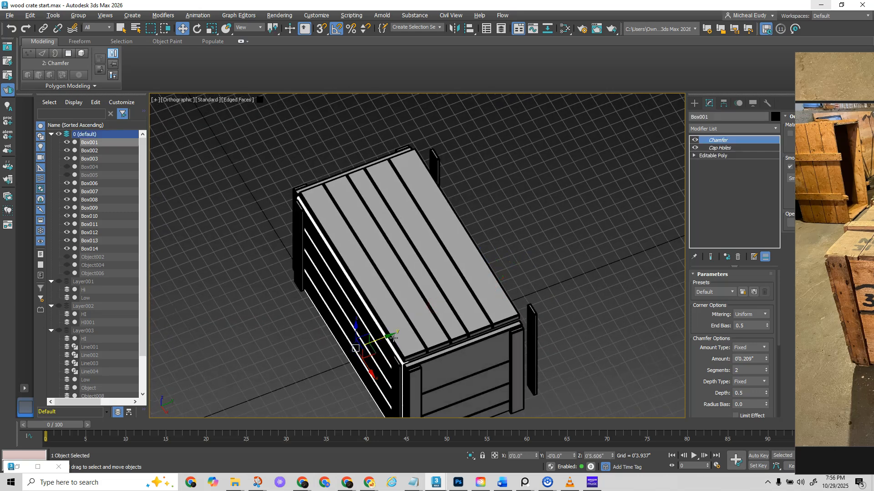
left_click(470, 306)
left_click(501, 286)
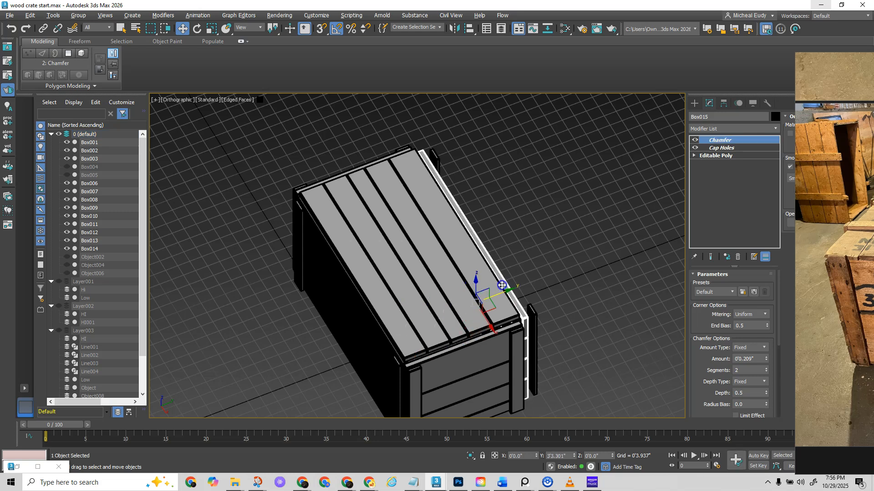
left_click_drag(501, 285, 502, 287, "shift")
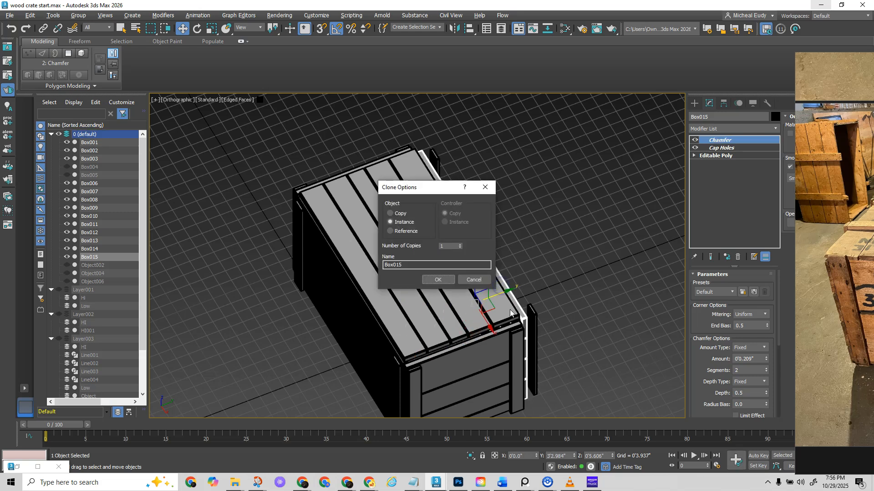
left_click(439, 284)
- Nudge the cloned side panel along Y until it sits flush with the crate's edge
middle_click_drag(460, 284, 382, 281, "alt")
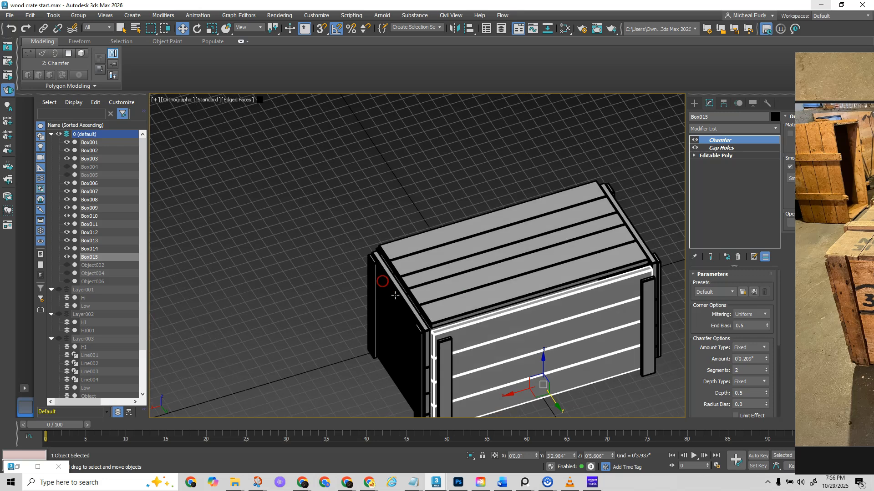
scroll(484, 291, "up", 3)
middle_click_drag(484, 291, 485, 248)
scroll(485, 249, "up", 2)
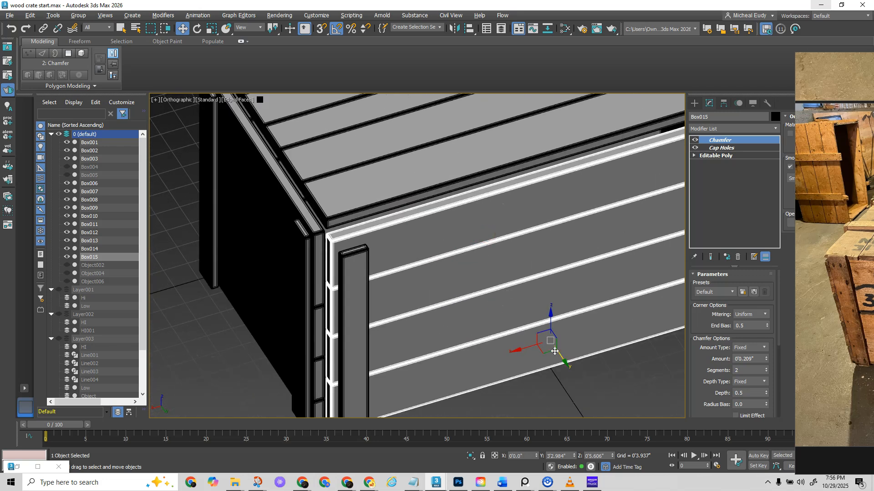
left_click_drag(563, 358, 561, 355)
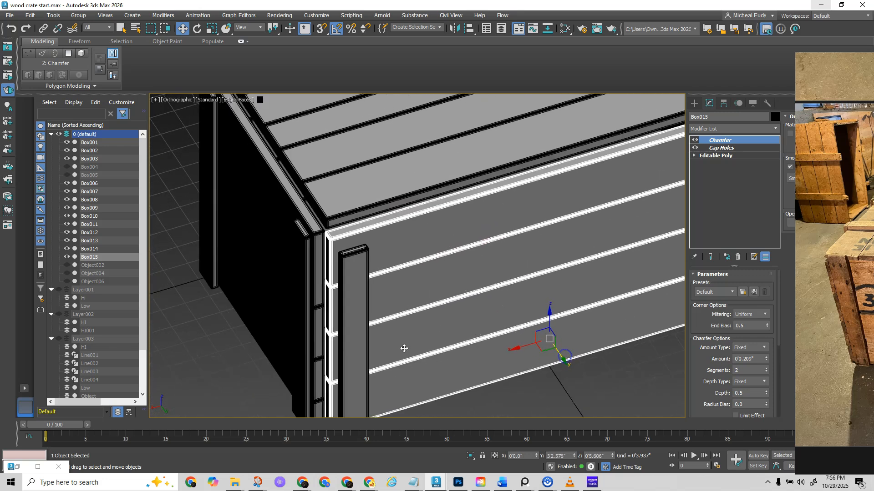
- Select the two cloned side boards and slide them along Y against the new side panel's outer face
left_click(356, 329)
middle_click_drag(567, 290, 476, 306)
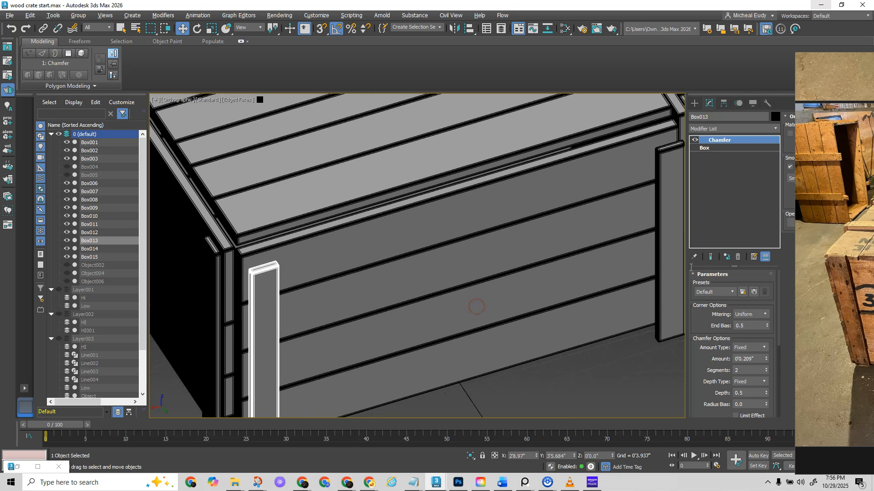
left_click(675, 275, "ctrl")
left_click_drag(483, 326, 477, 314)
scroll(398, 334, "down", 3)
mouse_move(399, 335)
middle_mouse_down("alt")
mouse_move(441, 324)
mouse_move(403, 332)
middle_mouse_up("alt")
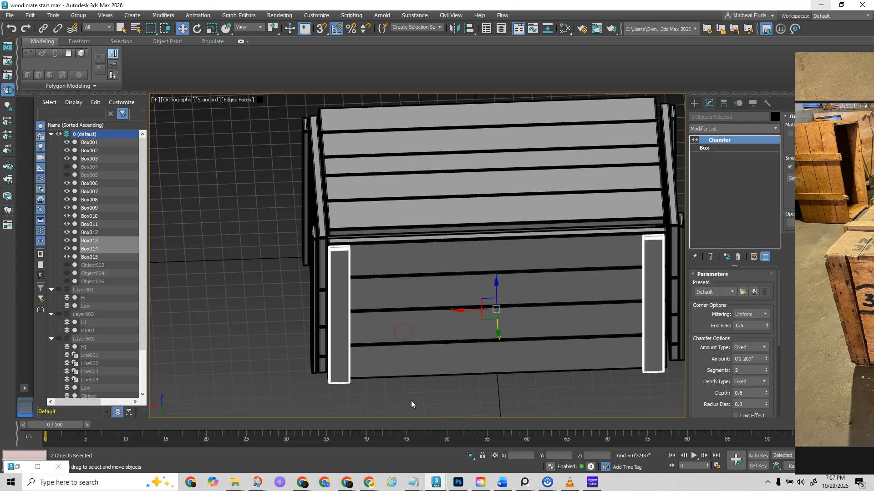
middle_click_drag(520, 387, 438, 386)
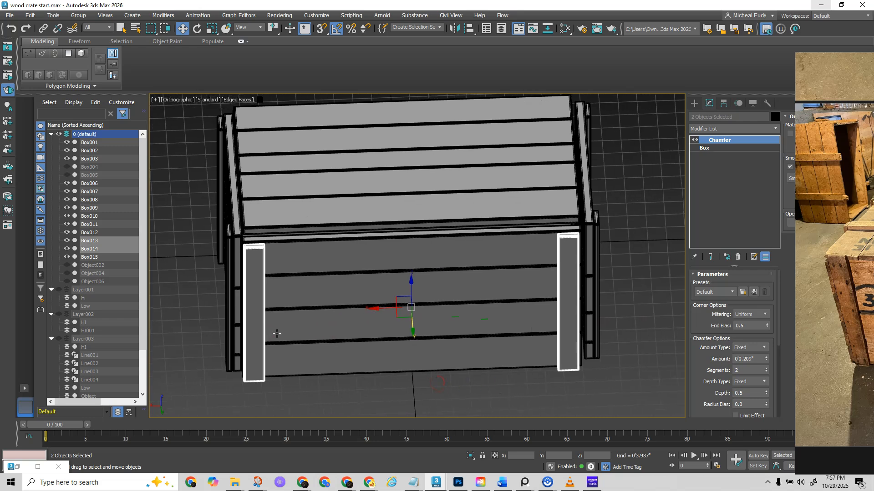
left_click(310, 385)
left_click(255, 357)
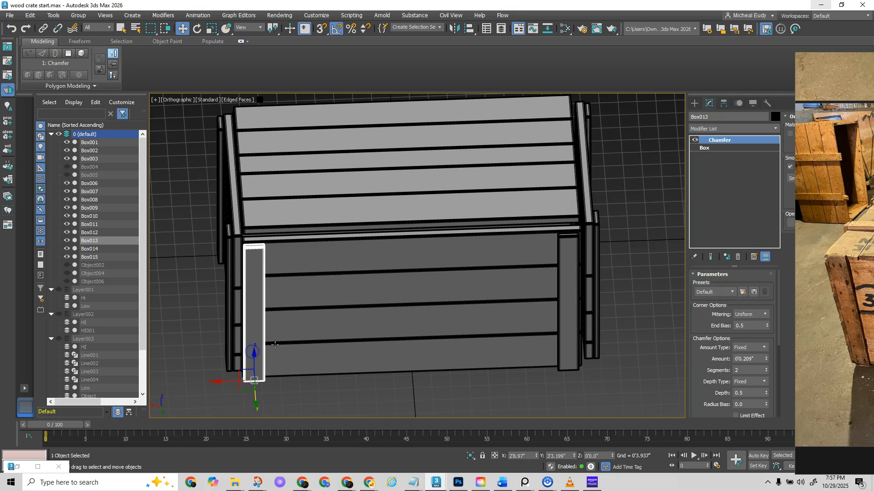
left_click_drag(226, 382, 328, 360)
left_click(579, 336)
left_click_drag(543, 370, 451, 364)
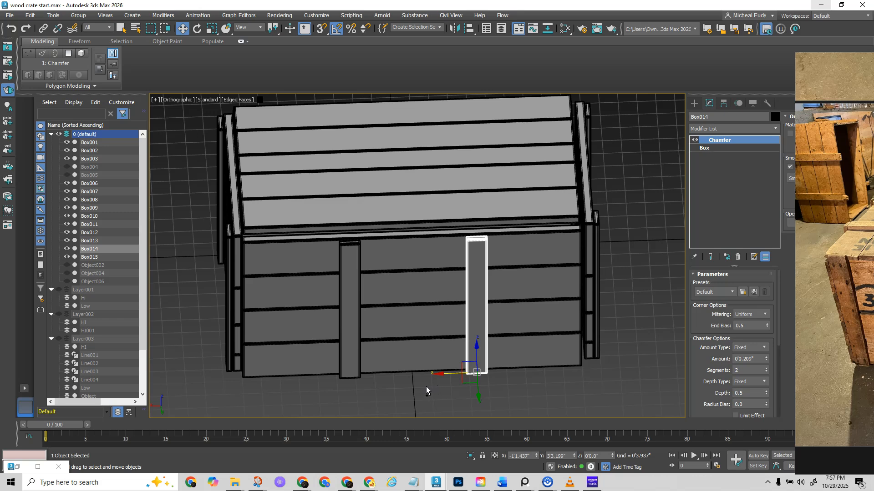
key("ctrl+z")
key("ctrl+z")
key("ctrl+z")
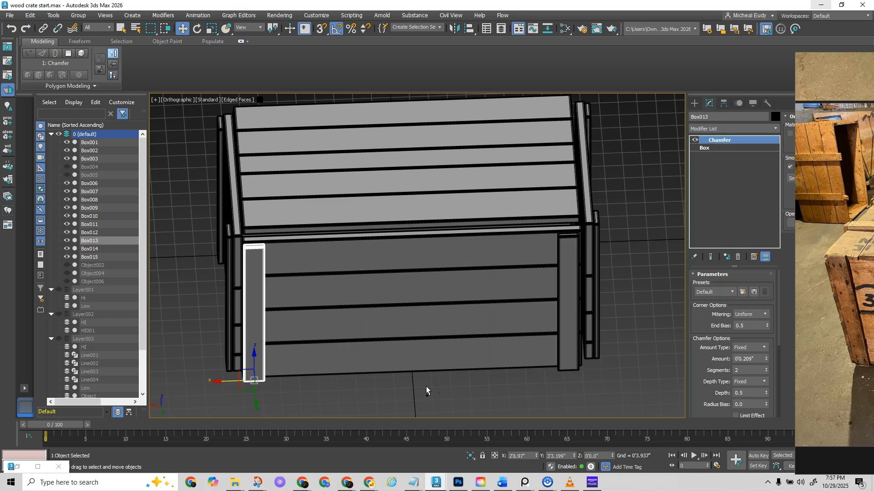
- Select the matching vertical boards at one end of both long sides and move them inward along X about a third of the crate's length
middle_click_drag(409, 332, 456, 384)
middle_click_drag(365, 202, 417, 256, "alt")
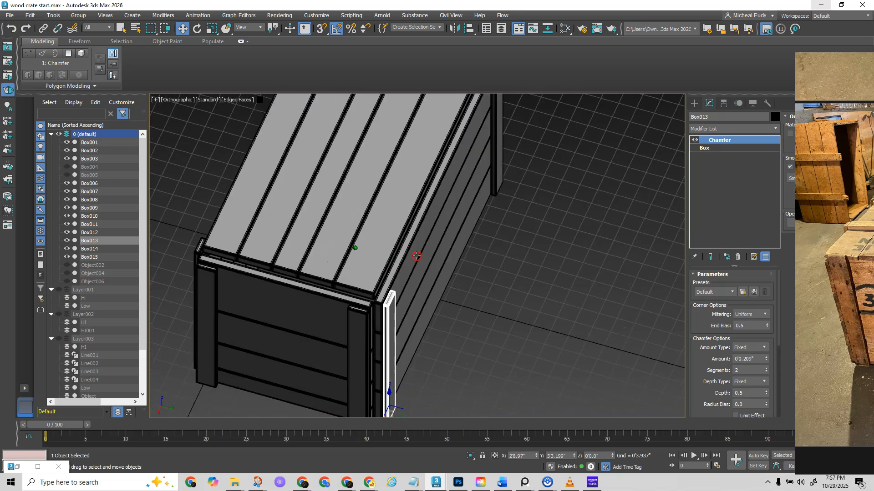
left_click(199, 256, "ctrl")
middle_click_drag(199, 256, 262, 220, "alt")
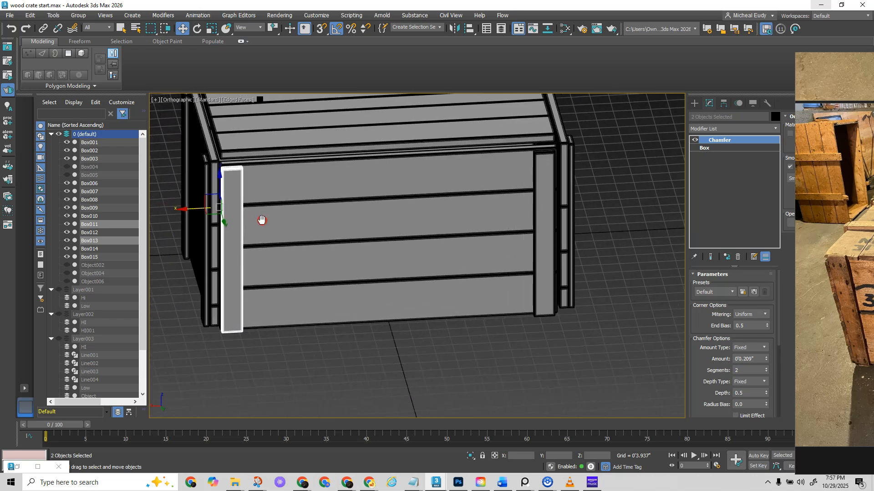
middle_click_drag(196, 209, 200, 210)
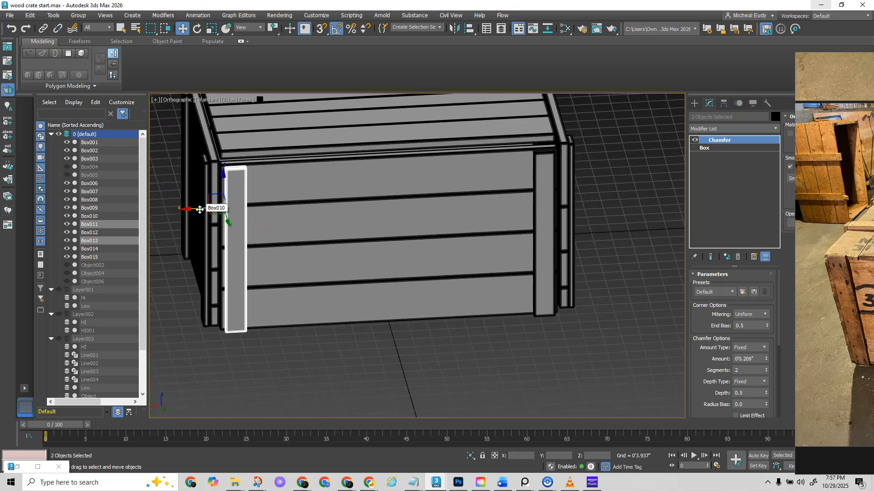
left_click_drag(200, 210, 282, 206)
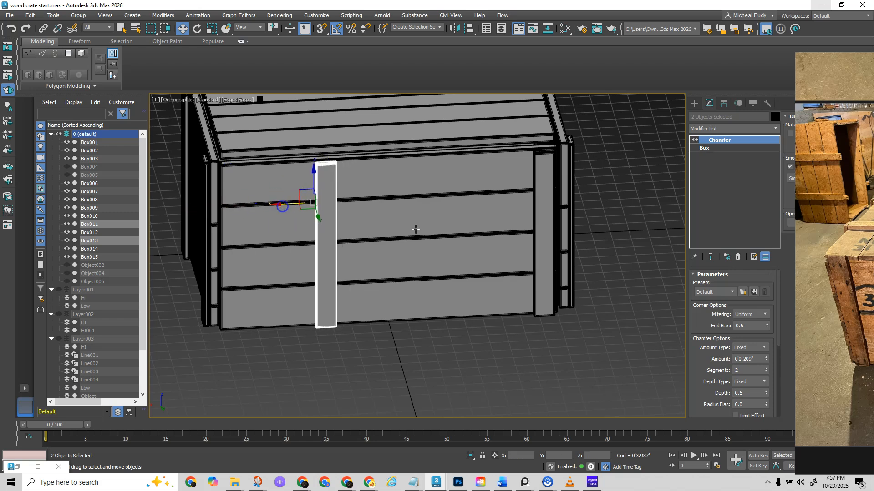
- Select the two vertical boards at the long sides' other end and move them inward along X by about a third of the length
scroll(416, 230, "down", 3)
scroll(424, 260, "up", 3)
middle_click_drag(423, 260, 595, 279, "alt")
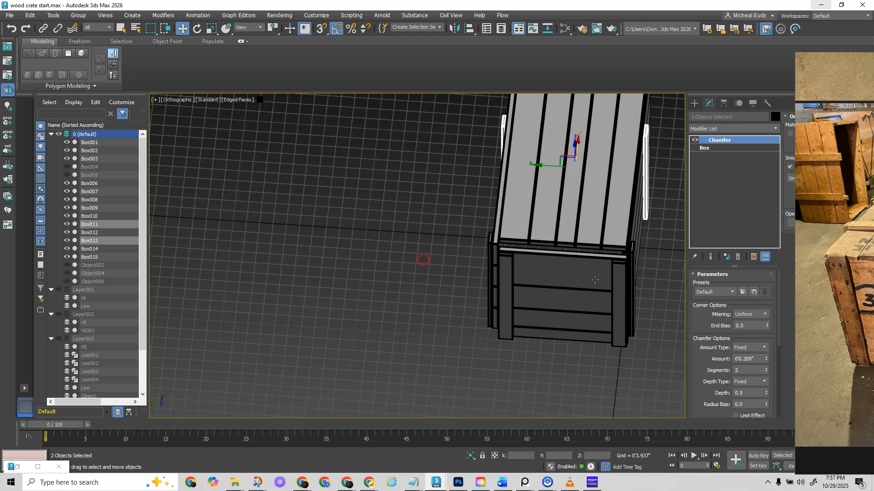
left_click(633, 262)
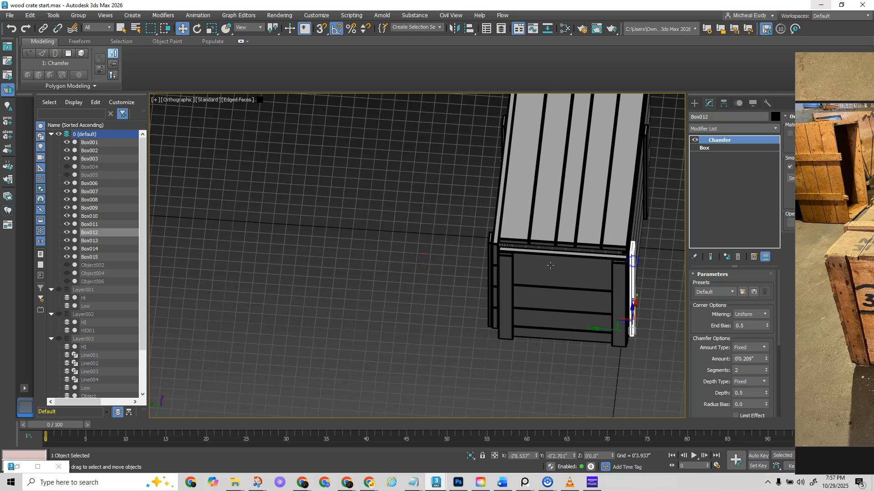
left_click(488, 263, "ctrl")
middle_click_drag(419, 281, 496, 313, "alt")
left_click_drag(463, 245, 397, 243)
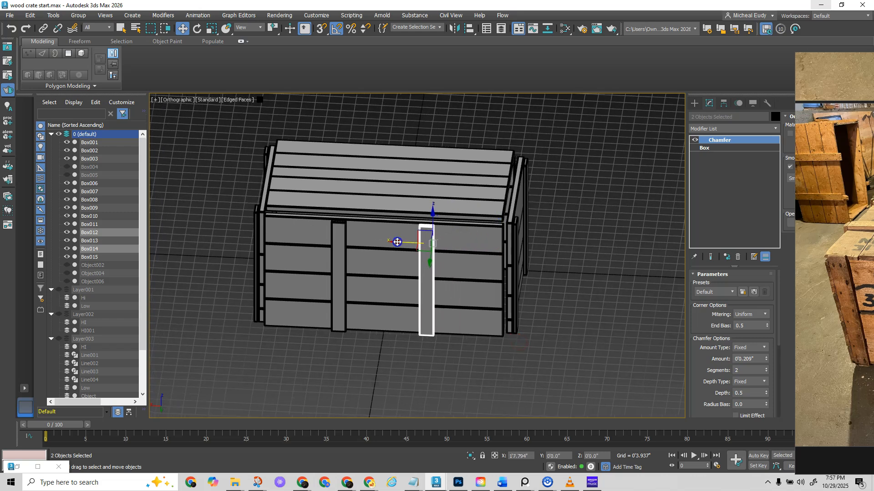
- Check the crate reference photo and select only the vertical board nearer the far end of the visible long side
right_click_drag(873, 277, 594, 254)
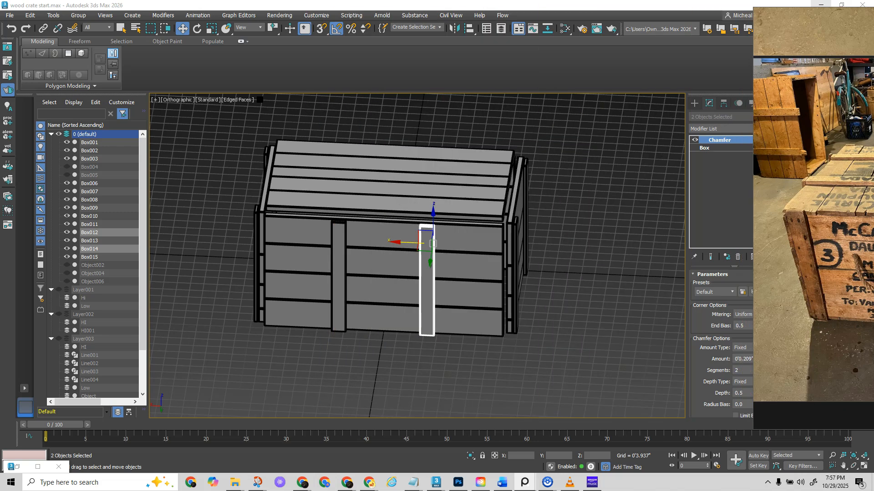
scroll(507, 351, "up", 4)
middle_click_drag(437, 363, 527, 296, "alt")
left_click(545, 288)
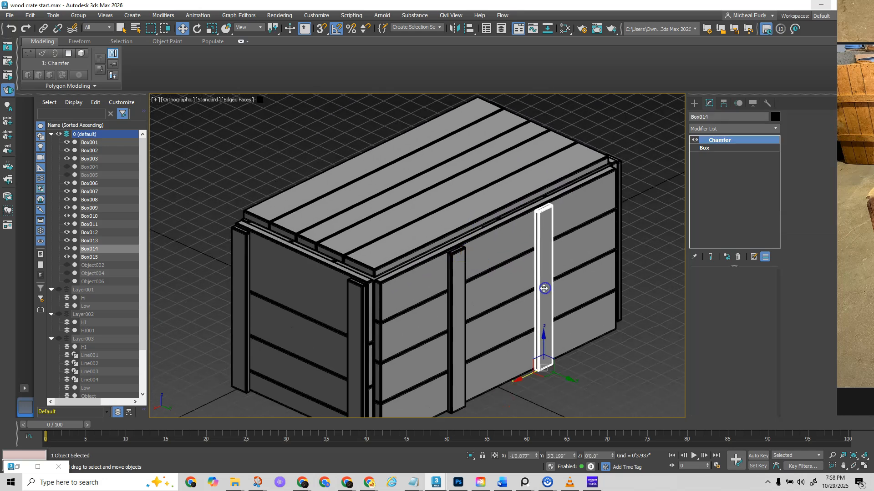
- Clone the two vertical front battens straight up above the crate as one set of instances
left_click(455, 310, "ctrl")
left_click_drag(499, 291, 498, 171, "shift")
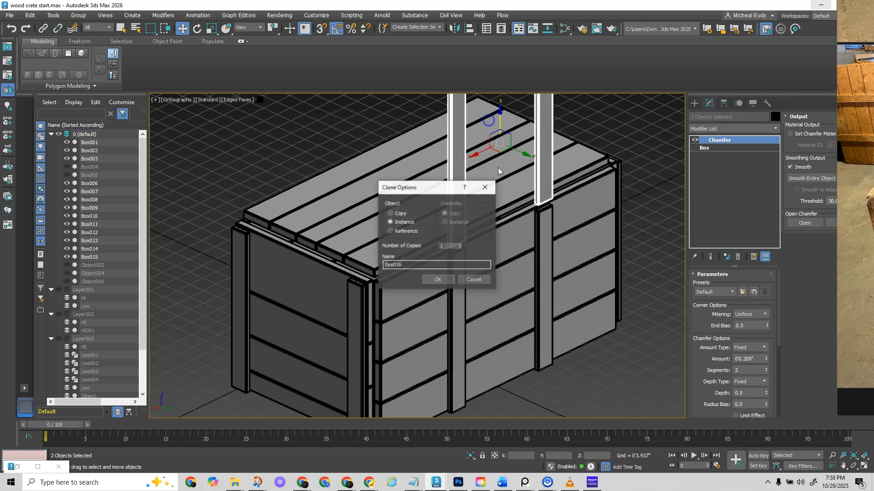
left_click(437, 279)
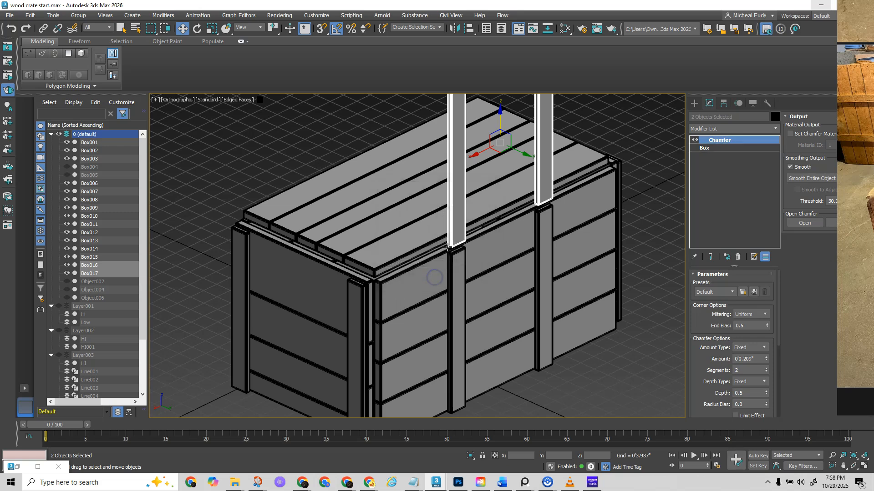
- Rotate the two cloned battens about the X axis so they lie flat and run across the lid's width
right_click(445, 245)
left_click(465, 269)
left_click_drag(502, 150, 499, 99)
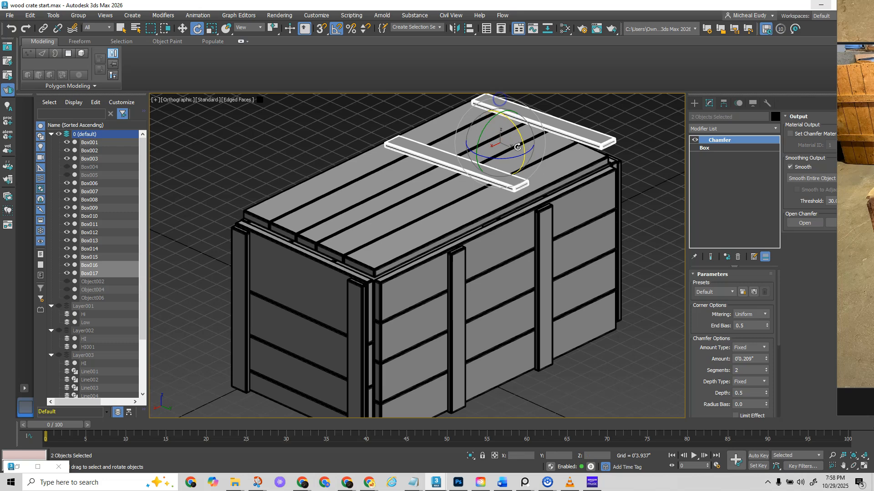
middle_click_drag(516, 149, 495, 215)
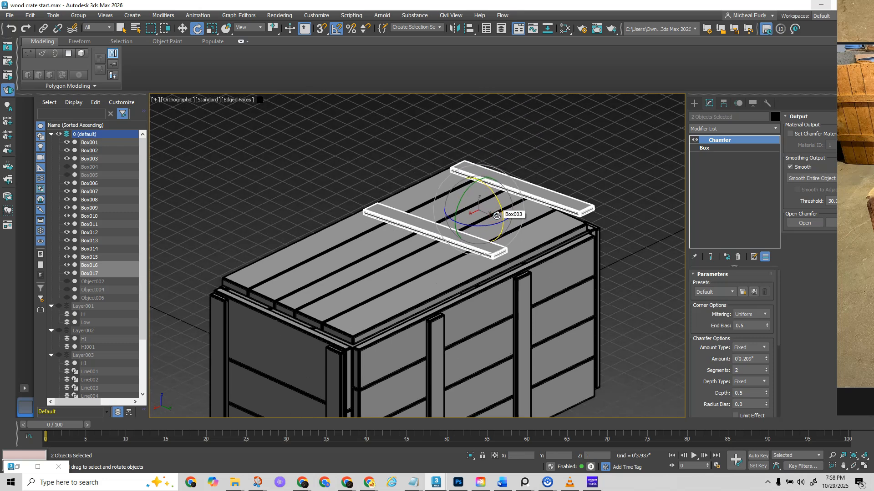
key("ctrl+z")
left_click_drag(496, 216, 486, 170)
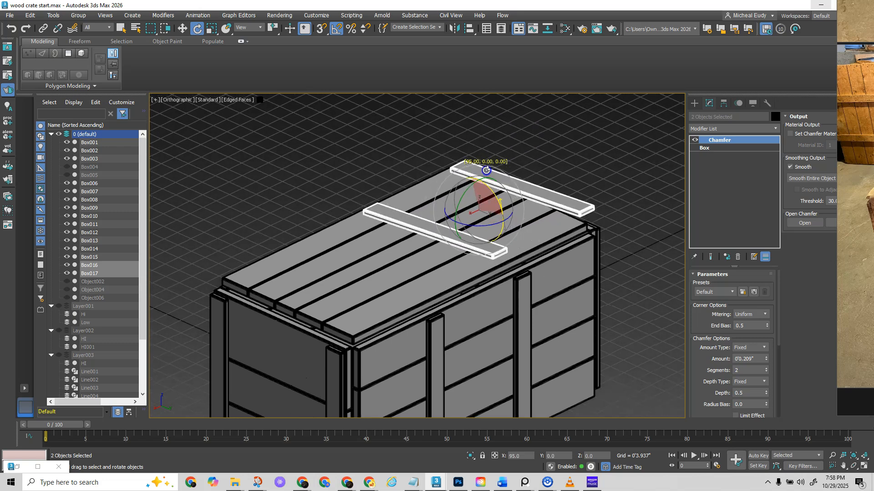
- Lower the two flat battens to the top surface of the lid, working in the front view
right_click(475, 200)
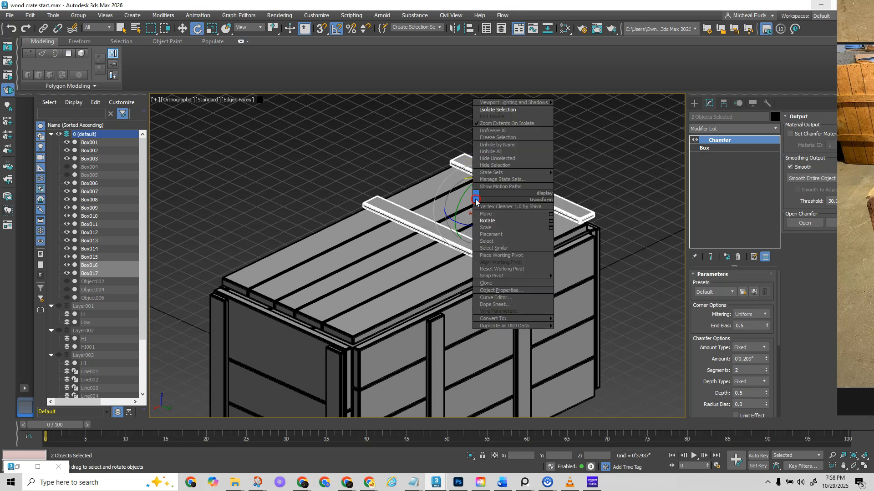
left_click(484, 206)
left_click(492, 251)
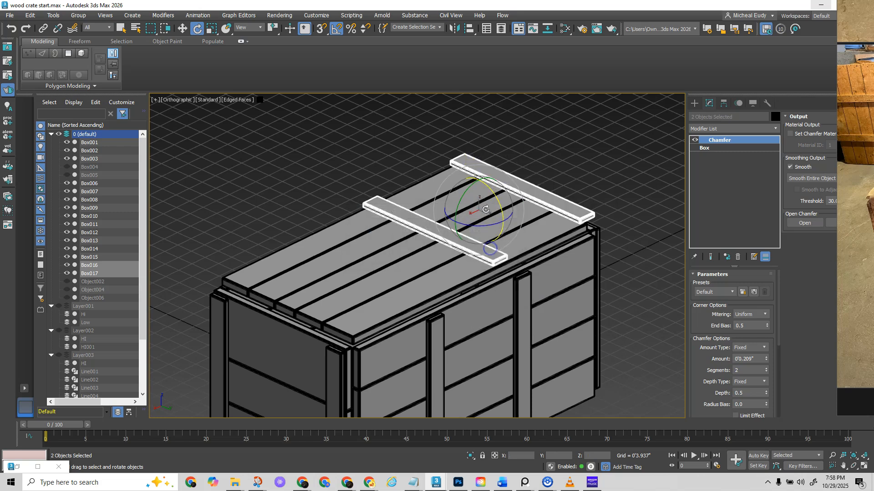
right_click(486, 210)
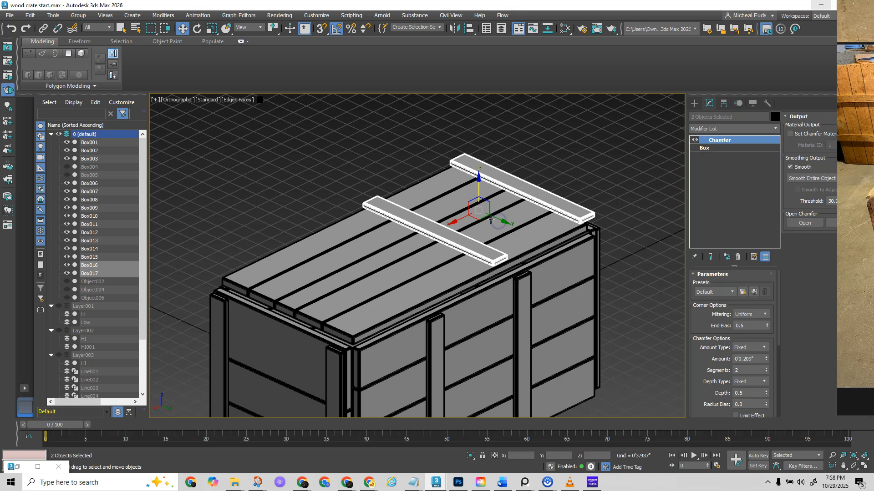
key("f")
middle_click_drag(419, 263, 438, 382)
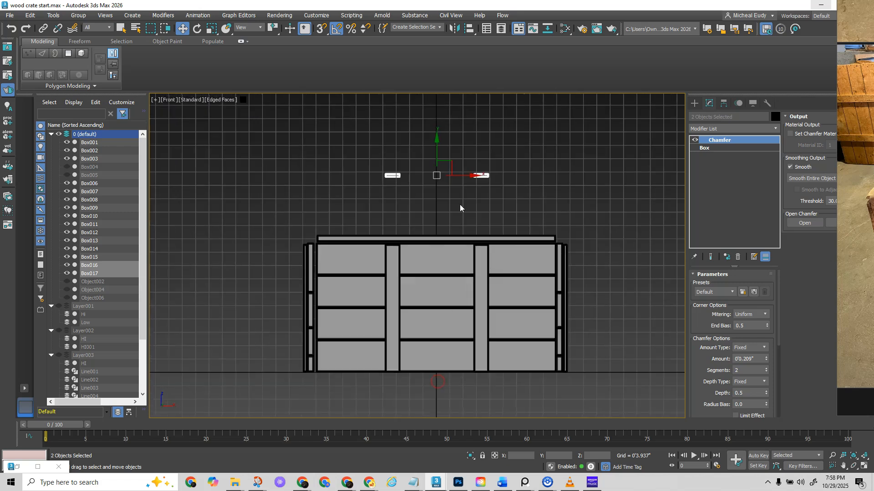
left_click_drag(433, 158, 442, 210)
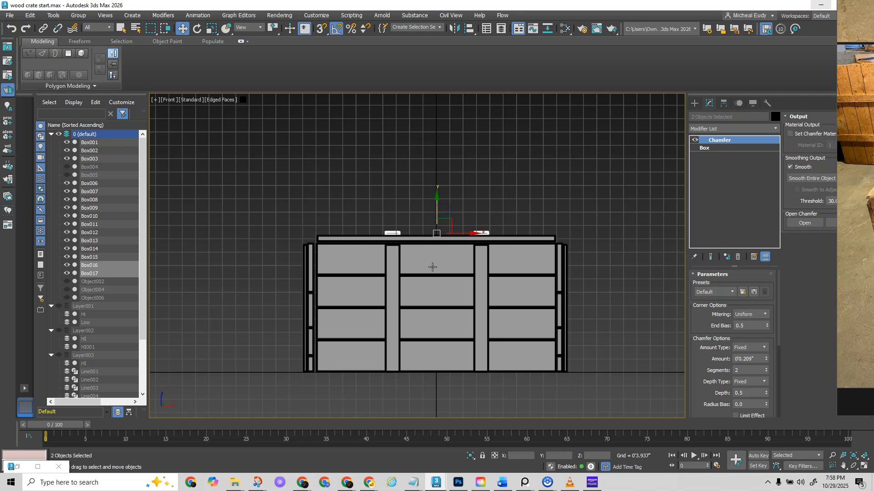
- Move the two battens along Y in the top view until they are centred across the lid's planks
middle_click_drag(431, 266, 467, 274, "alt")
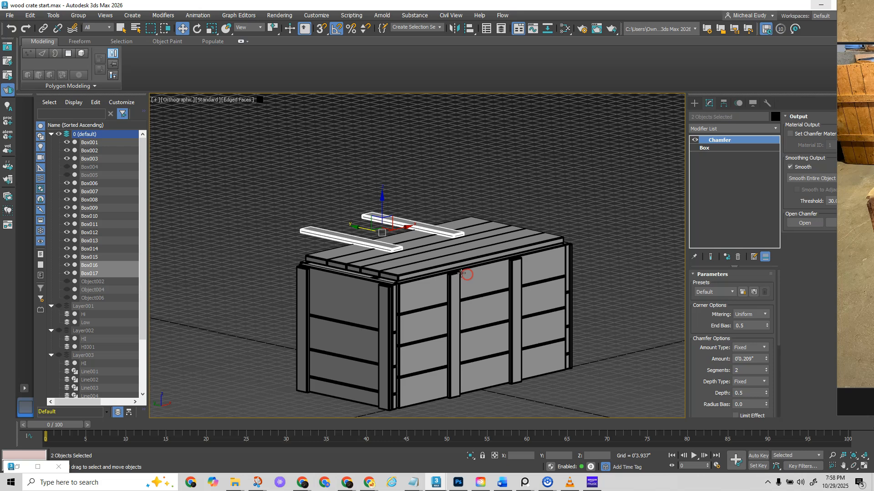
key("v")
key("t")
middle_click_drag(433, 226, 449, 248)
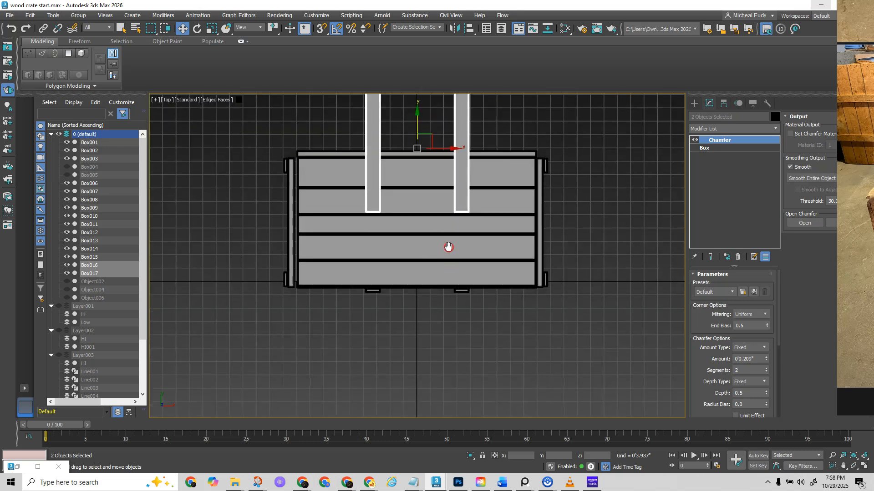
left_click_drag(417, 137, 428, 202)
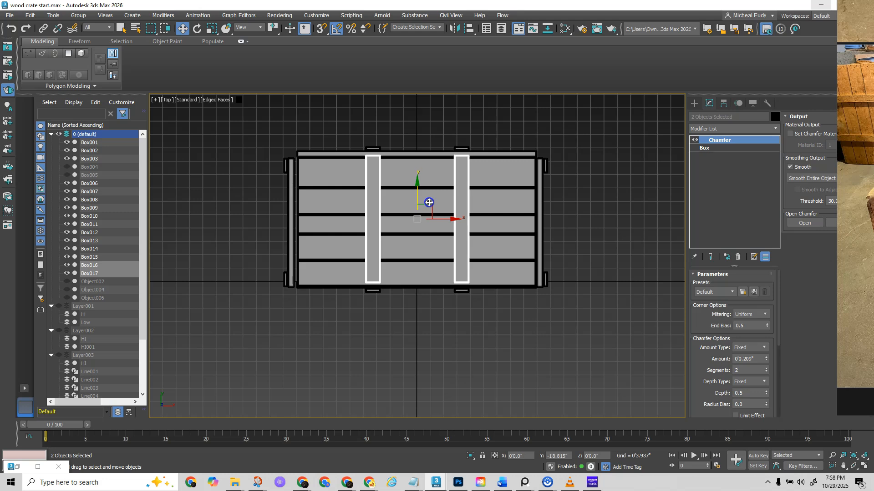
- Add an Edit Poly modifier to the two lid battens between Box and Chamfer in the stack
scroll(455, 182, "up", 5)
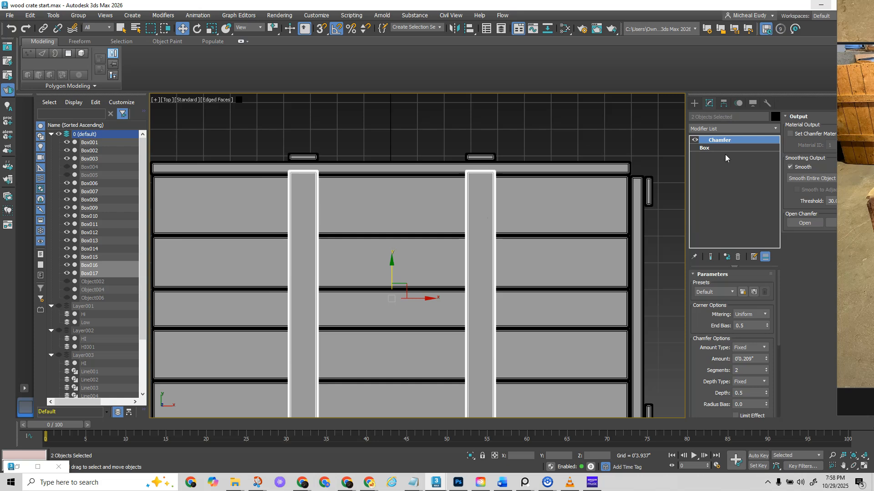
middle_click_drag(600, 247, 572, 208)
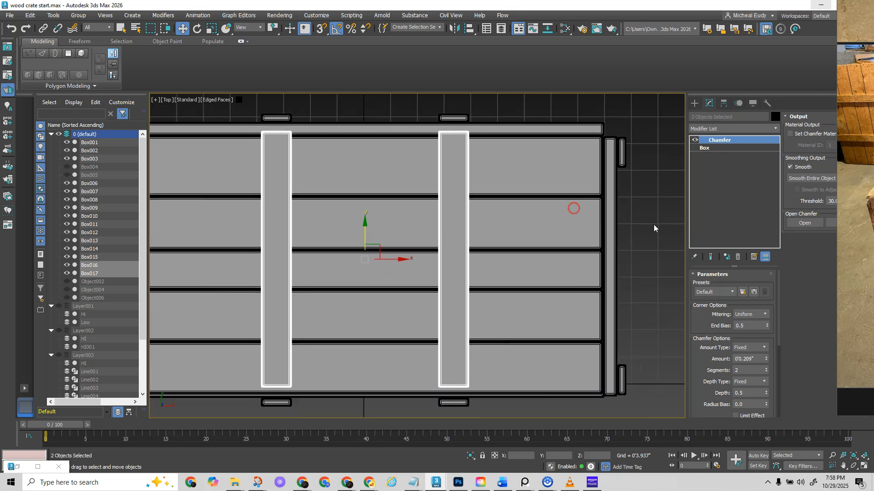
left_click(707, 148)
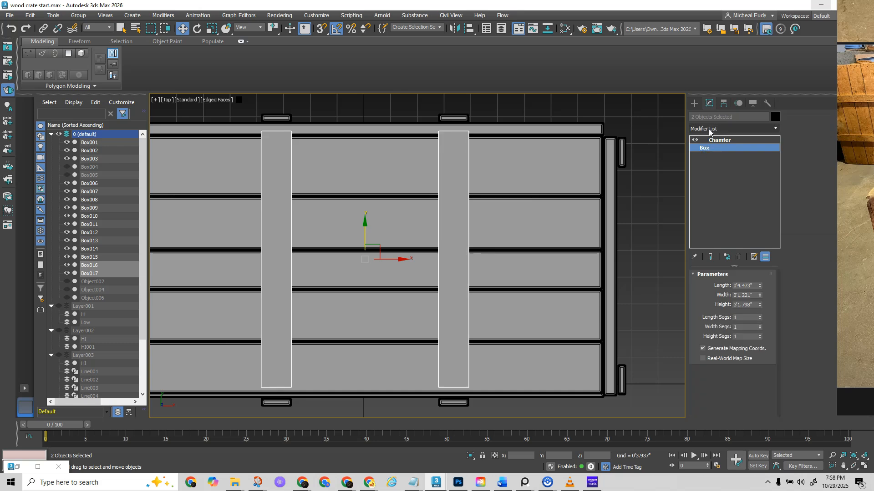
left_click(708, 129)
type("ed")
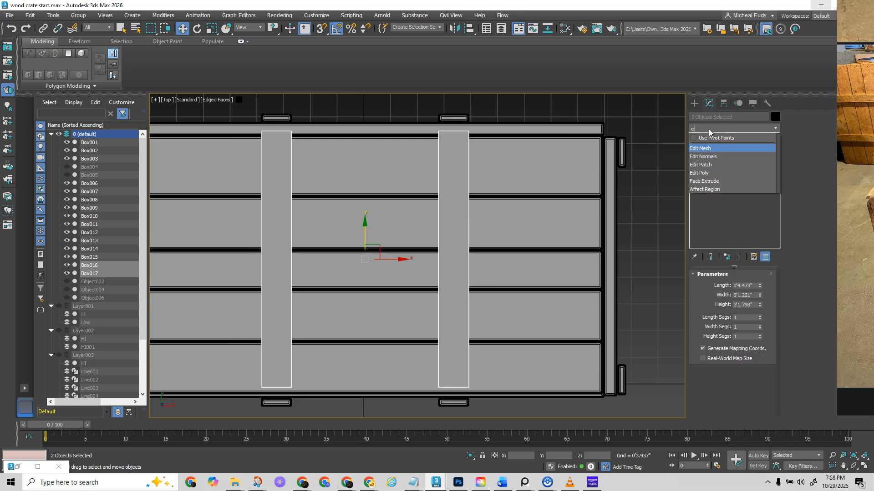
left_click(710, 173)
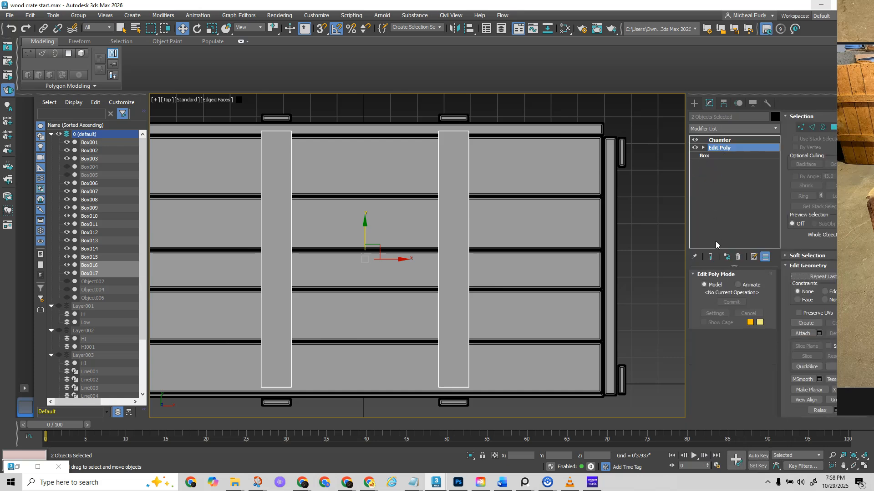
- Lengthen both lid battens by moving their back and front end vertices out to the crate's edges, then return to the Chamfer level
left_click(802, 128)
left_click_drag(408, 114, 516, 163)
left_click_drag(461, 119, 461, 110)
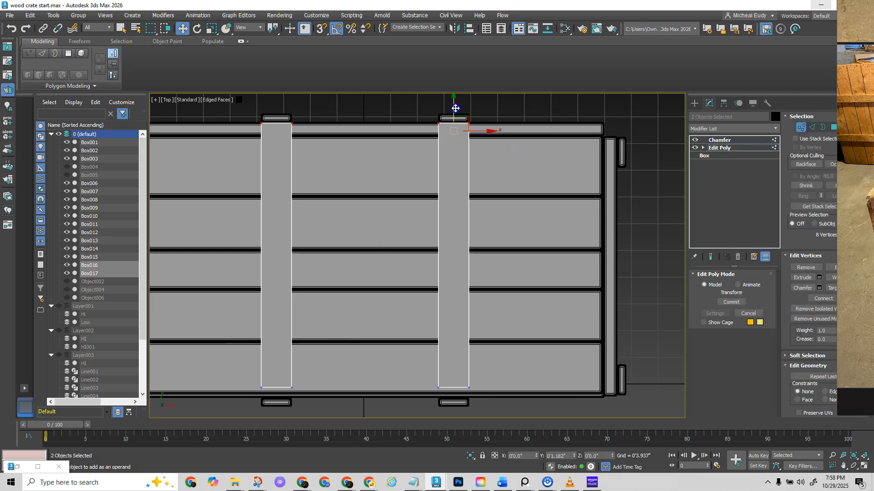
left_click_drag(435, 389, 523, 410)
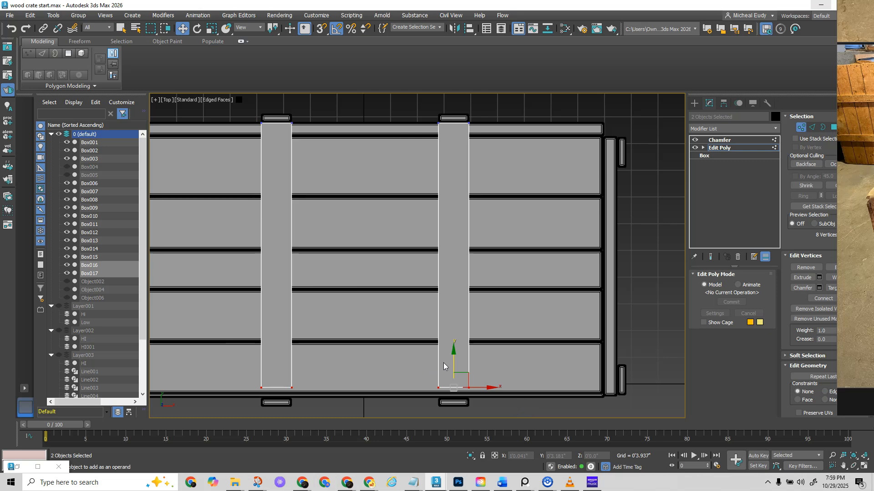
left_click_drag(455, 362, 455, 371)
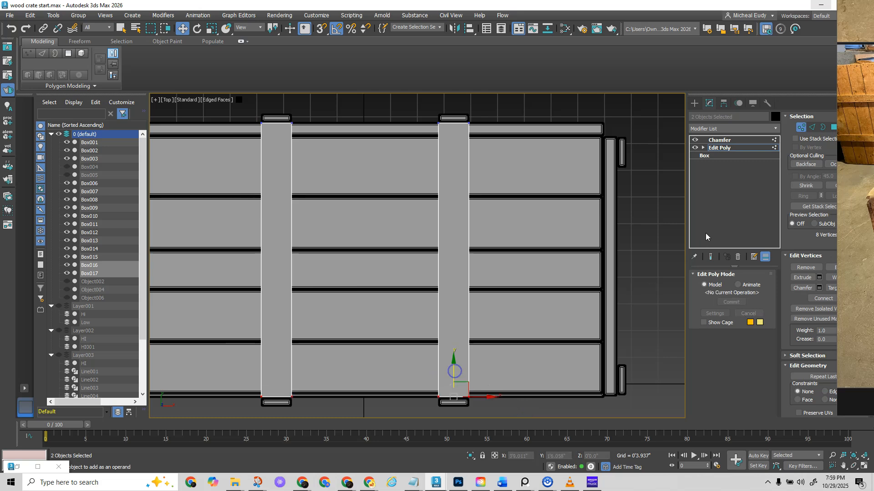
left_click(802, 126)
left_click(717, 140)
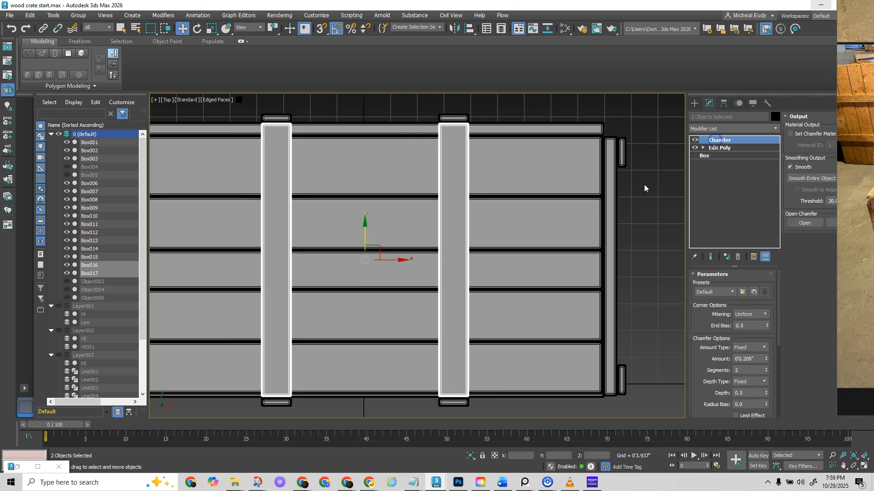
- Compare how the battens sit on the lid with the wooden crate reference photos
middle_click_drag(388, 323, 432, 279, "alt")
right_click_drag(873, 258, 606, 229)
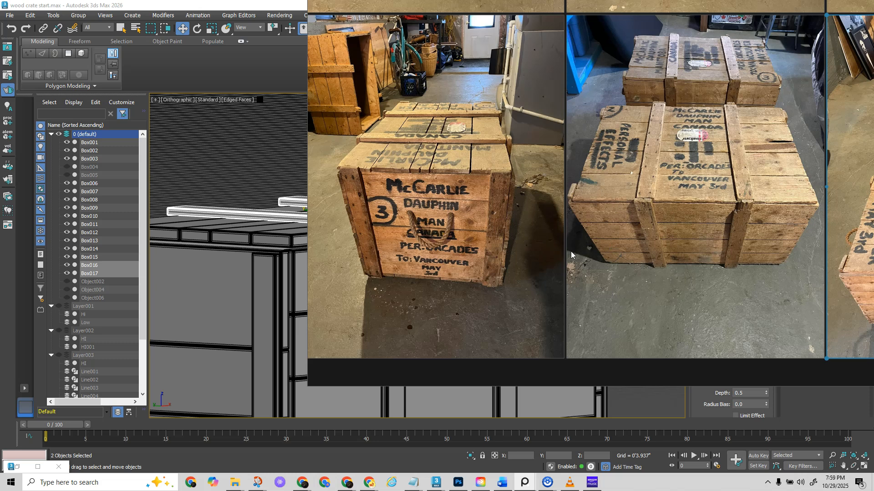
right_click_drag(573, 253, 873, 248)
middle_click_drag(405, 243, 385, 242)
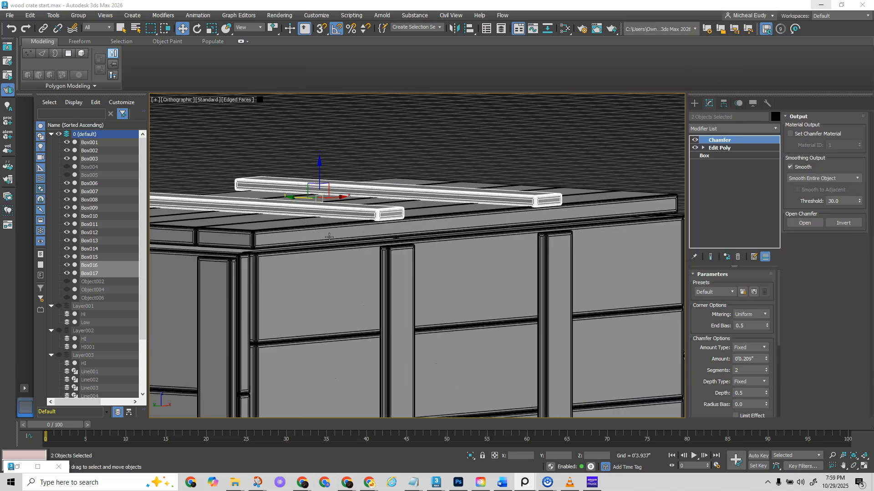
- Select the lid planks and add an Edit Poly modifier between Cap Holes and Chamfer in the stack
left_click(312, 238)
mouse_move(312, 239)
middle_mouse_down("alt")
mouse_move(340, 263)
mouse_move(312, 254)
middle_mouse_up("alt")
key("v")
key("t")
scroll(389, 229, "up", 2)
middle_click_drag(440, 210, 454, 305)
left_click(711, 128)
type("ed")
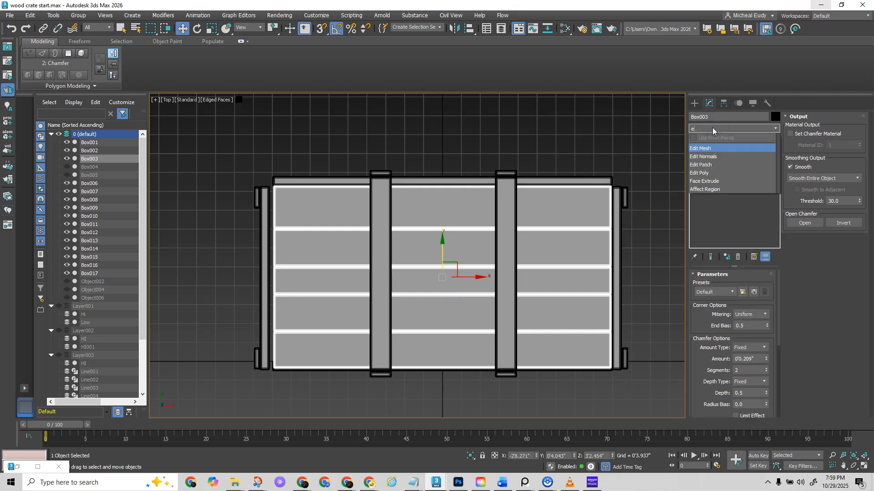
left_click(706, 173)
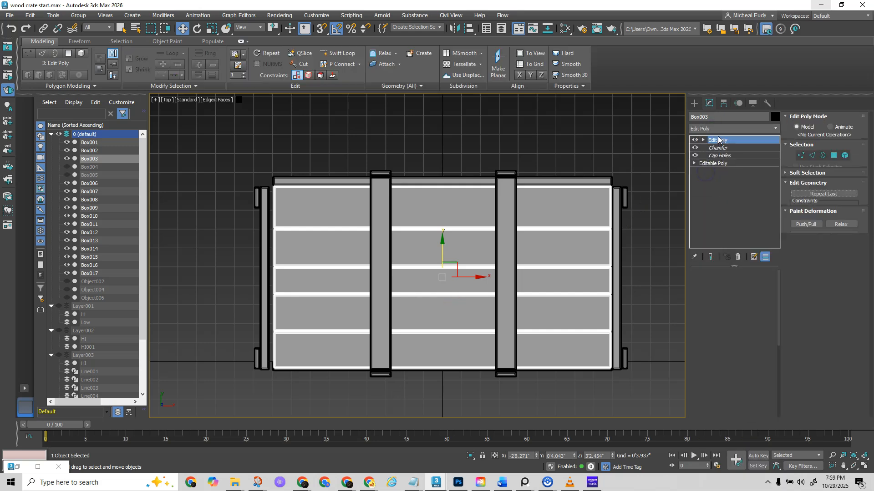
left_click_drag(717, 139, 720, 155)
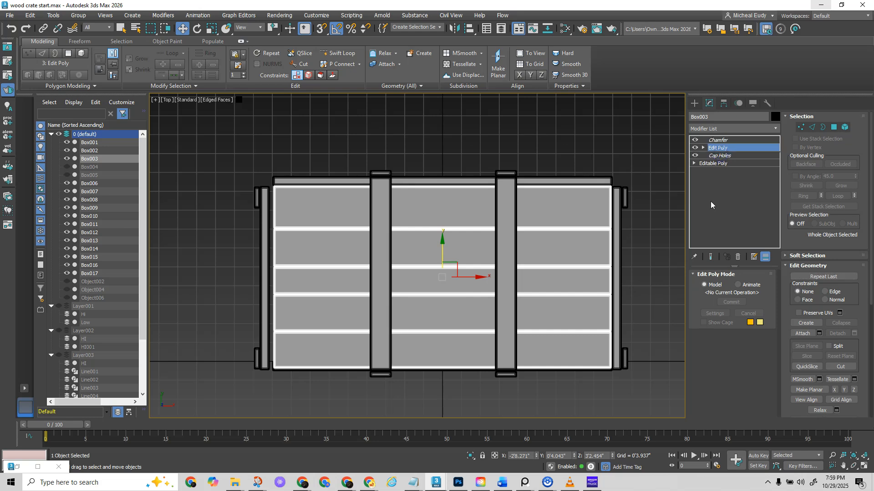
- Widen the lid by moving its back vertices to about Y 3'2.3" and front vertices to about Y -0'1.8", then return to Chamfer
left_click(802, 128)
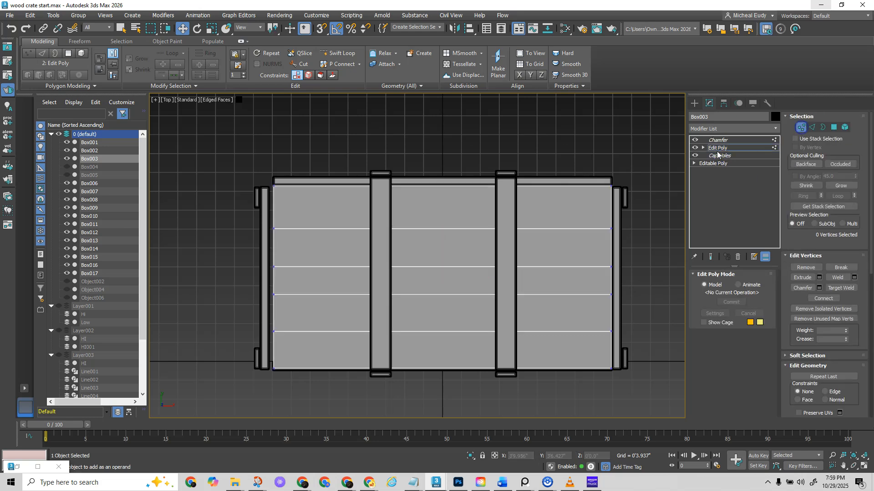
left_click_drag(616, 185, 615, 186)
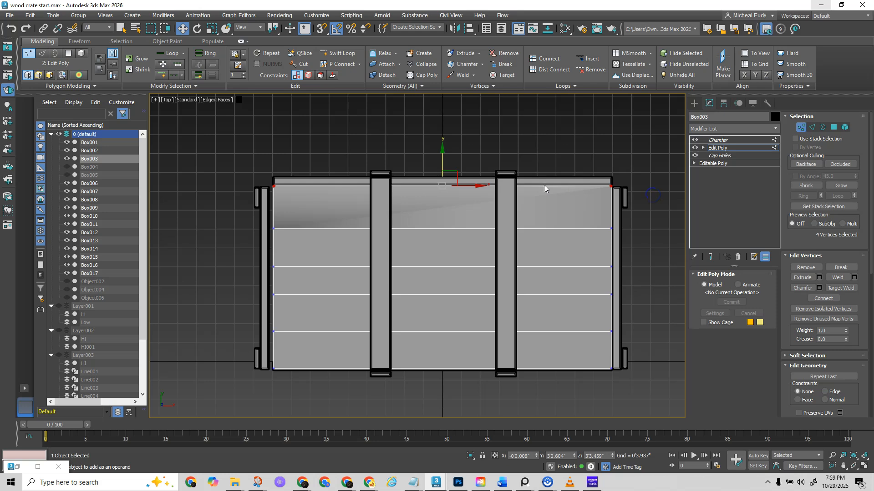
scroll(545, 185, "up", 2)
left_click_drag(401, 163, 403, 151)
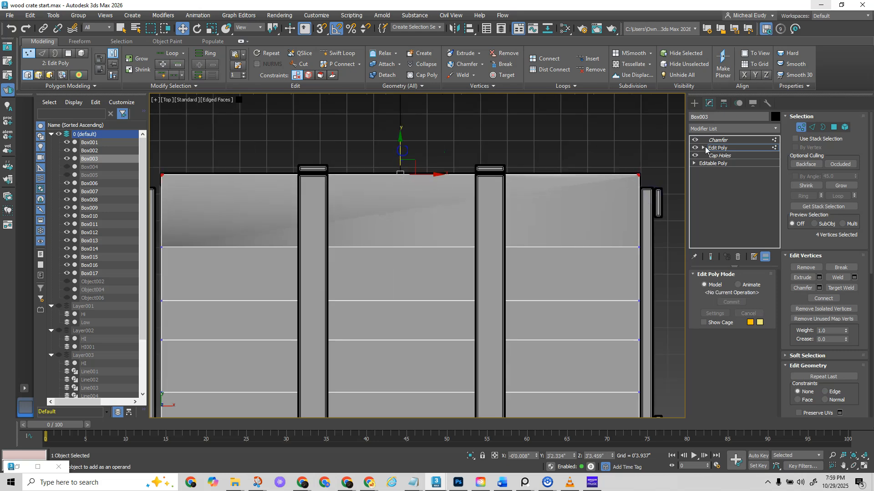
middle_click_drag(483, 360, 503, 244)
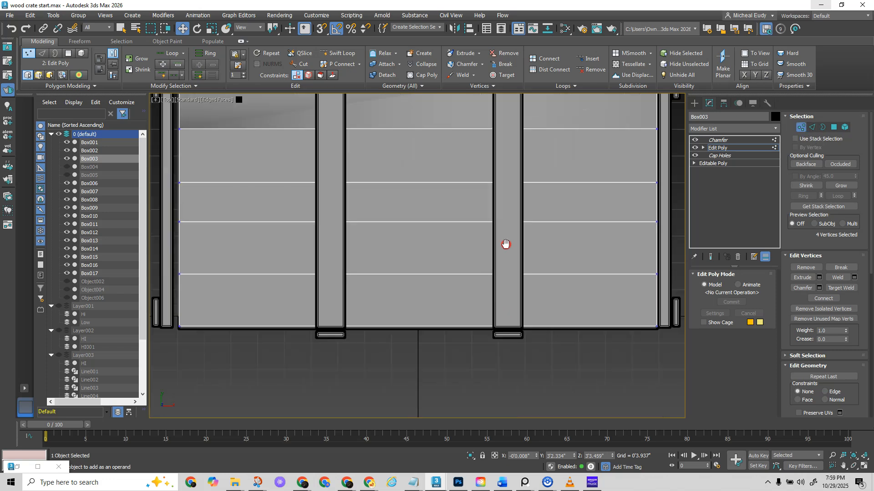
left_click_drag(374, 337, 671, 343)
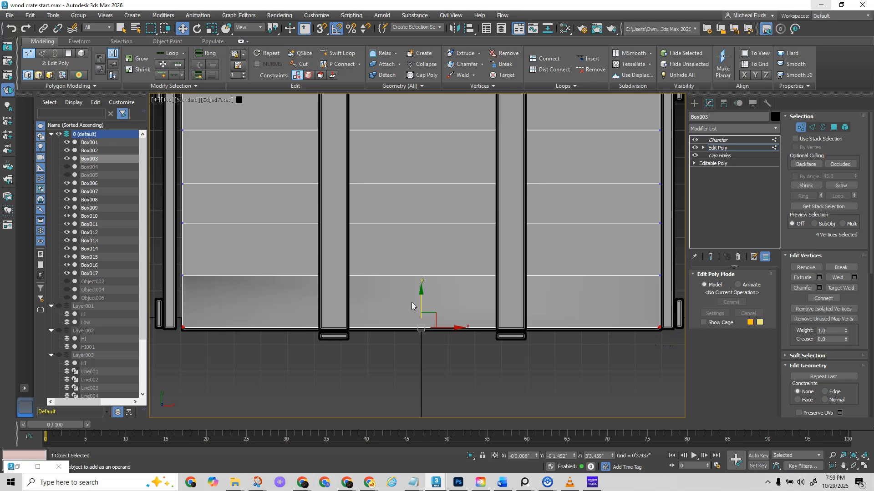
left_click_drag(421, 300, 421, 304)
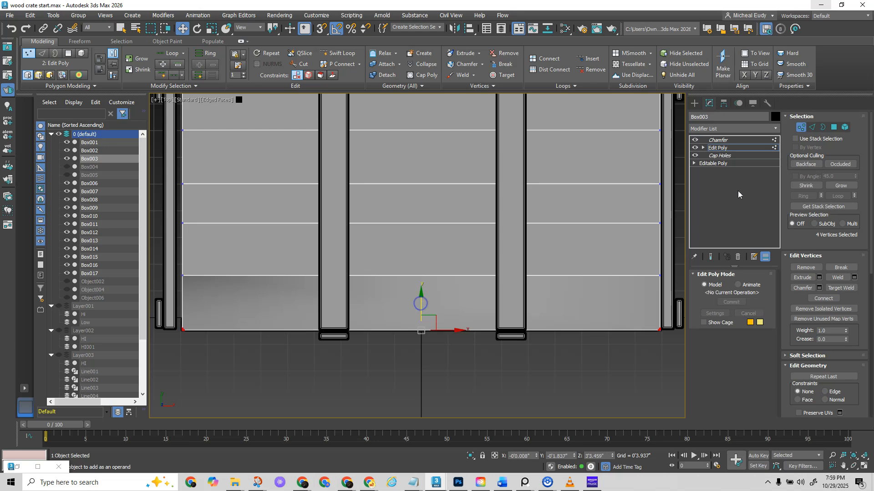
left_click(800, 128)
left_click(734, 140)
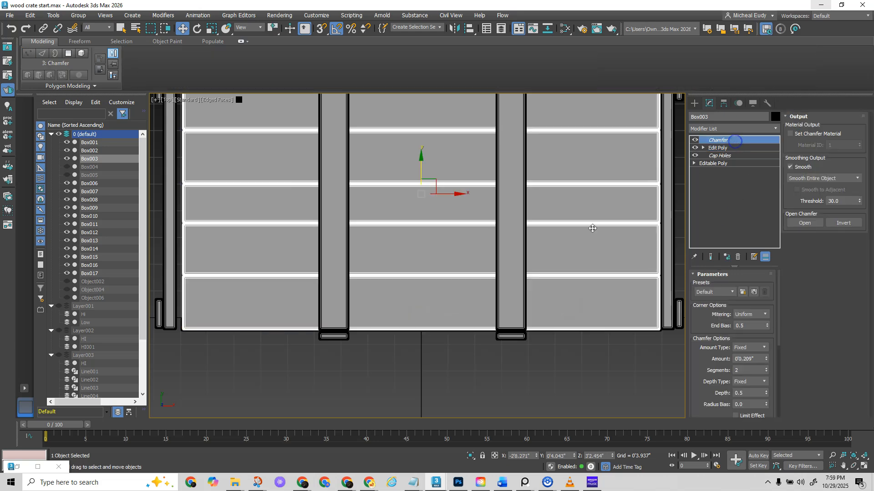
- Select a front vertical batten and add an Edit Poly modifier between Box and Chamfer in its stack
scroll(478, 275, "down", 2)
middle_click_drag(395, 293, 415, 312, "alt")
scroll(416, 312, "up", 2)
left_click(415, 320)
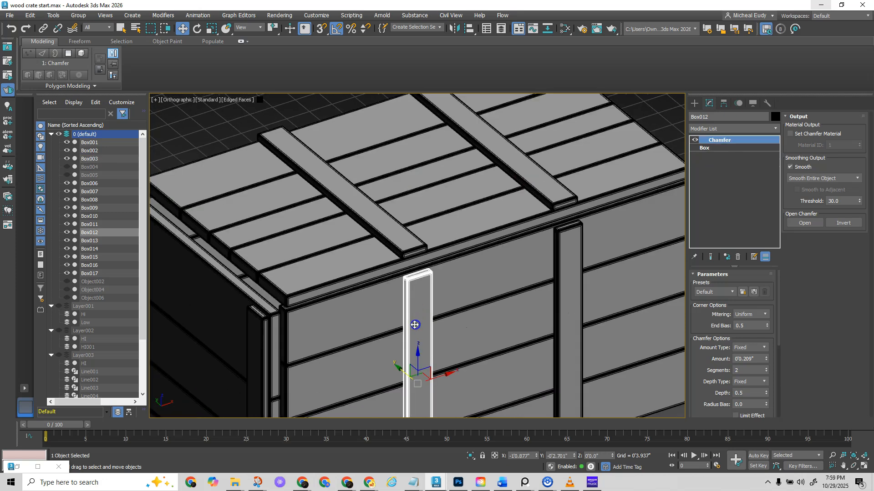
key("f")
scroll(504, 298, "up", 5)
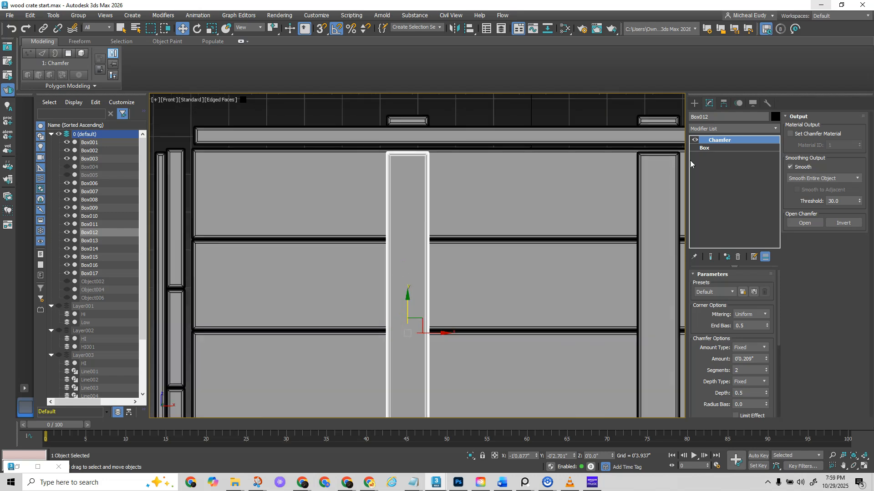
left_click(706, 128)
type("ed")
left_click(704, 165)
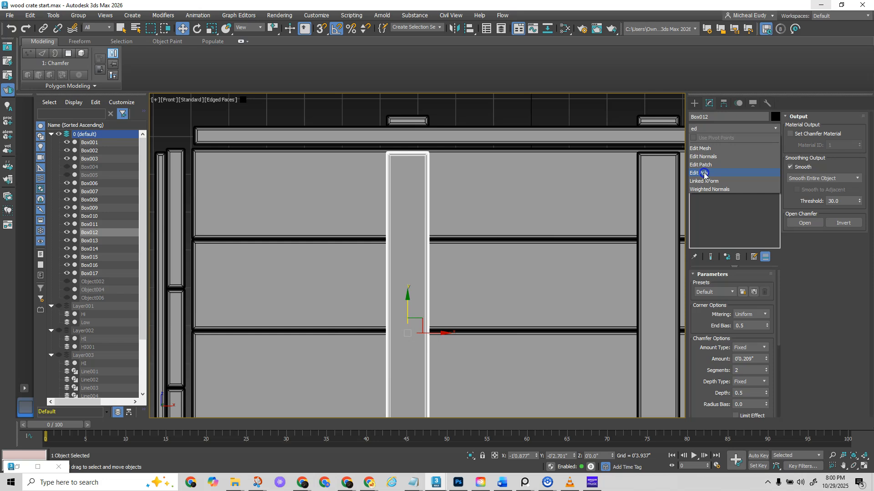
left_click(715, 130)
left_click(714, 150)
left_click(611, 131)
left_click(409, 175)
left_click_drag(736, 143, 736, 156)
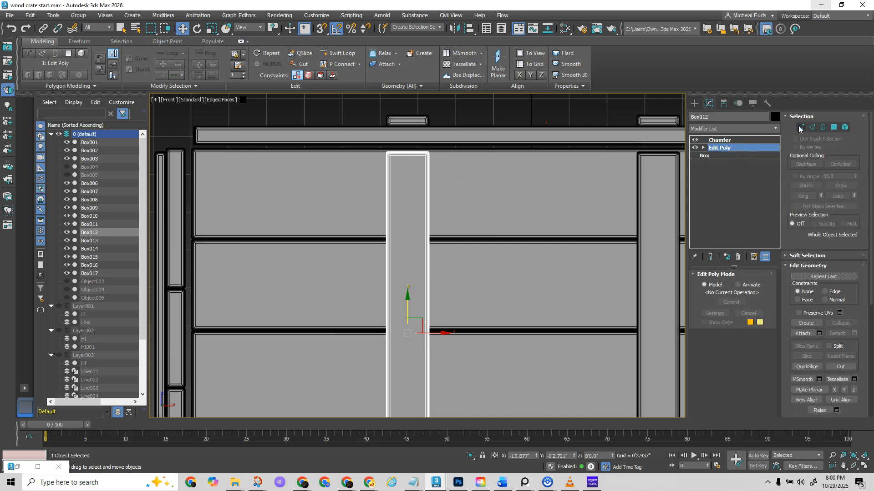
left_click(800, 127)
left_click_drag(367, 150, 487, 171)
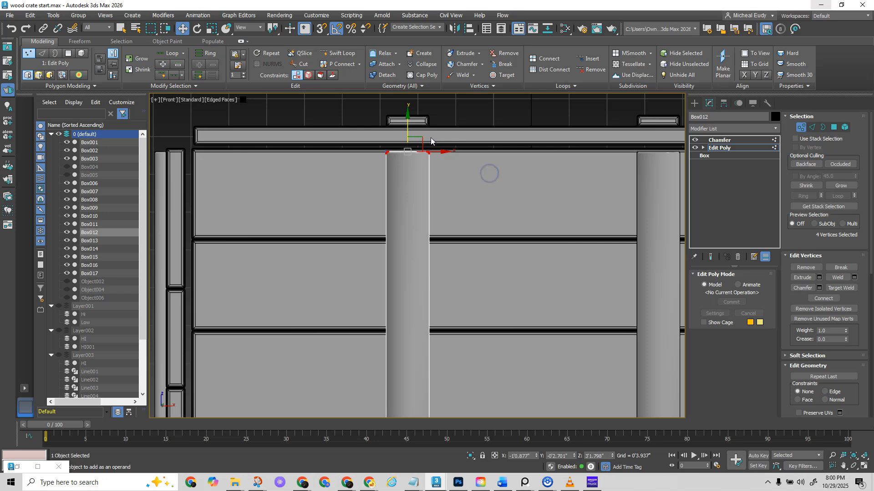
scroll(337, 146, "down", 2)
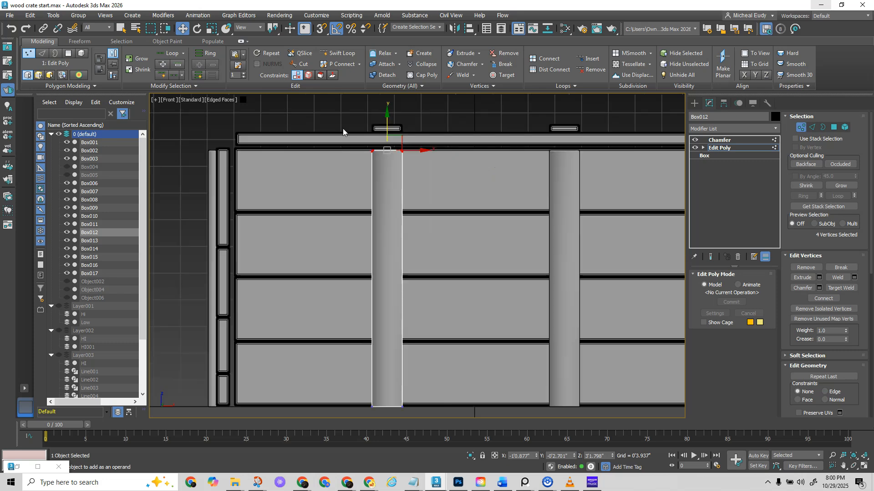
left_click(695, 103)
- Select the lid planks with both lid battens and lower them together by about 0.36" in the front view
left_click(569, 139)
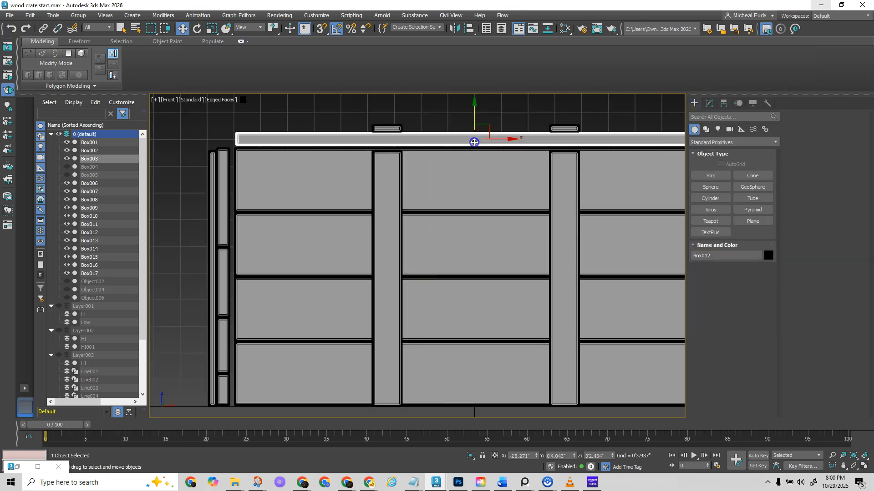
left_click_drag(351, 114, 586, 139)
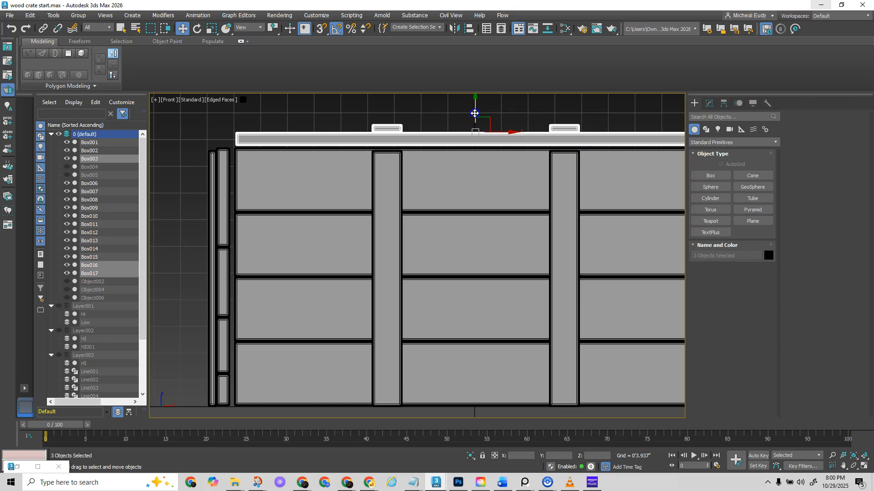
left_click_drag(474, 113, 474, 115)
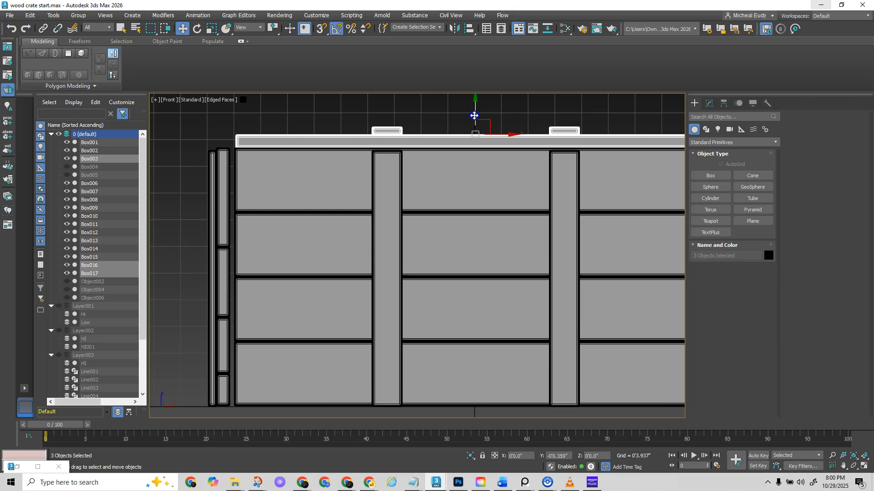
- Raise the front battens' top vertices about 2.19" to the lid's top surface at the Edit Poly level, then return to Chamfer
left_click(565, 174)
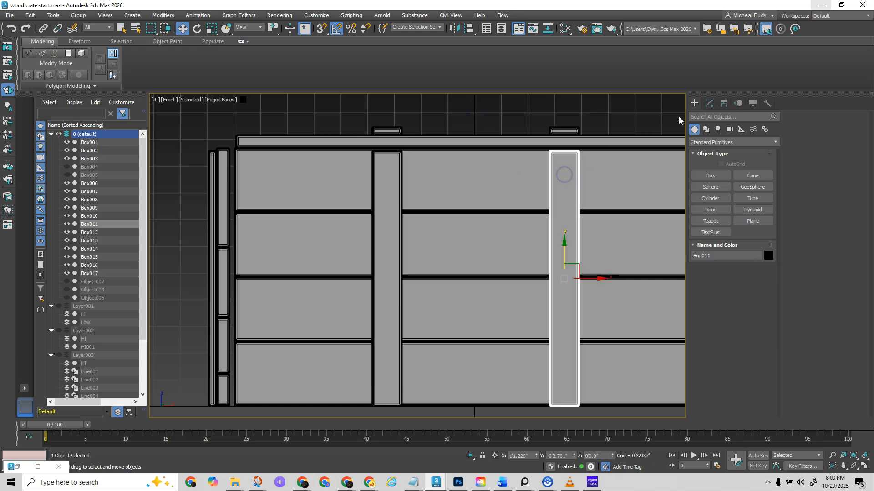
left_click(709, 103)
left_click(719, 148)
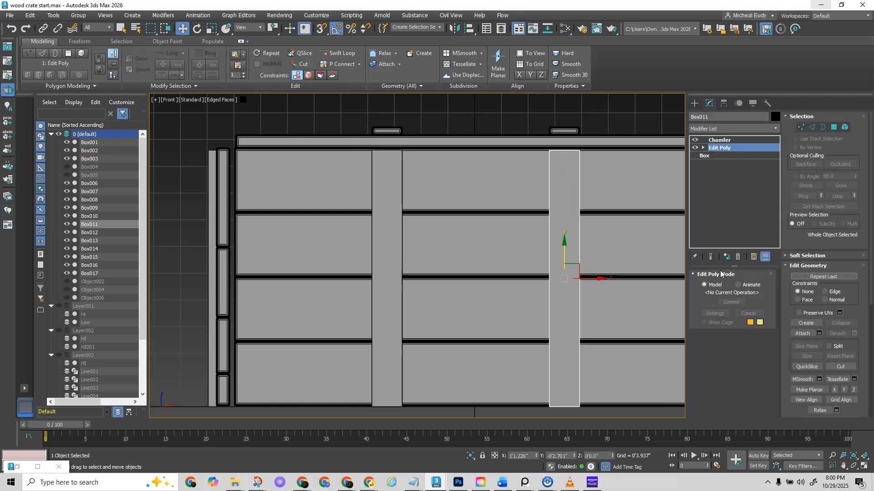
left_click(800, 127)
left_click_drag(505, 124, 606, 171)
left_click_drag(567, 133, 566, 119)
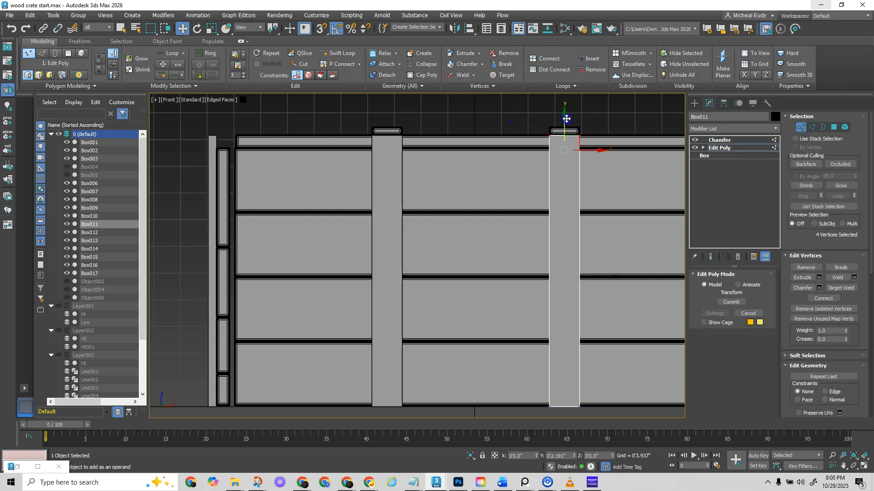
left_click(801, 127)
left_click(728, 140)
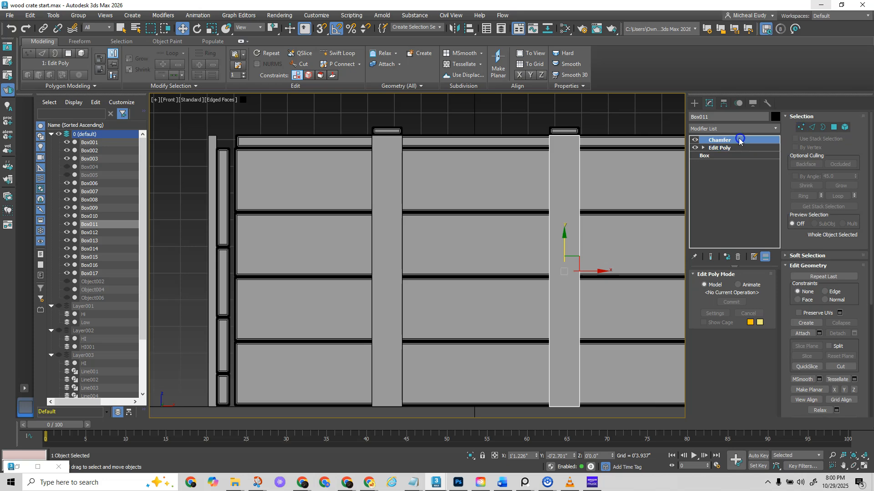
- Raise the front battens' top vertices to about Z 3'5.2", level with the tops of the lid battens, then return to Chamfer
middle_click_drag(389, 219, 405, 224, "alt")
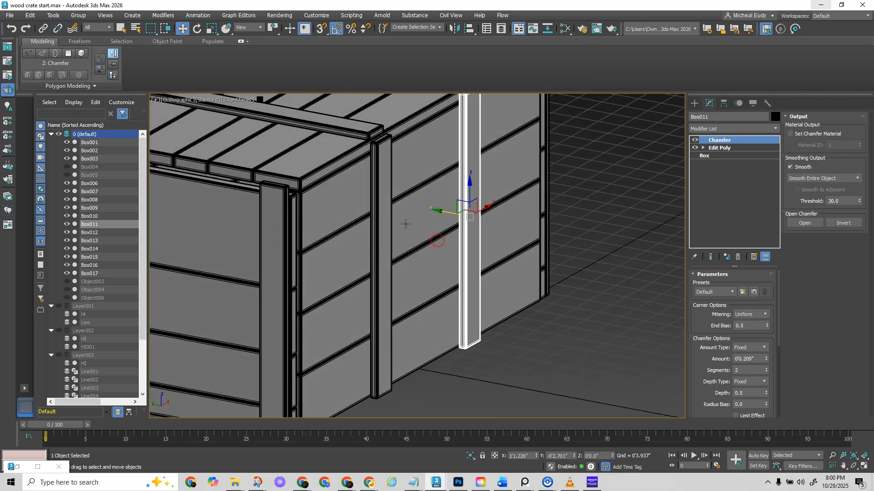
scroll(385, 200, "down", 2)
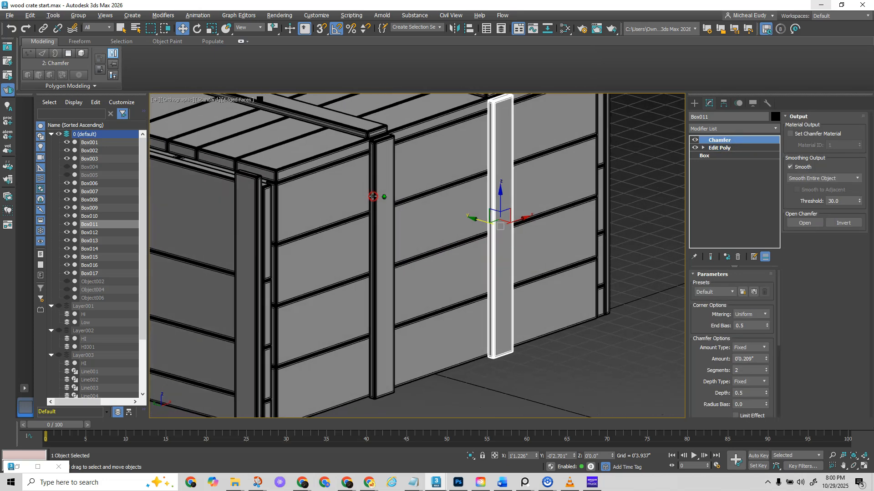
middle_click_drag(377, 196, 456, 206, "alt")
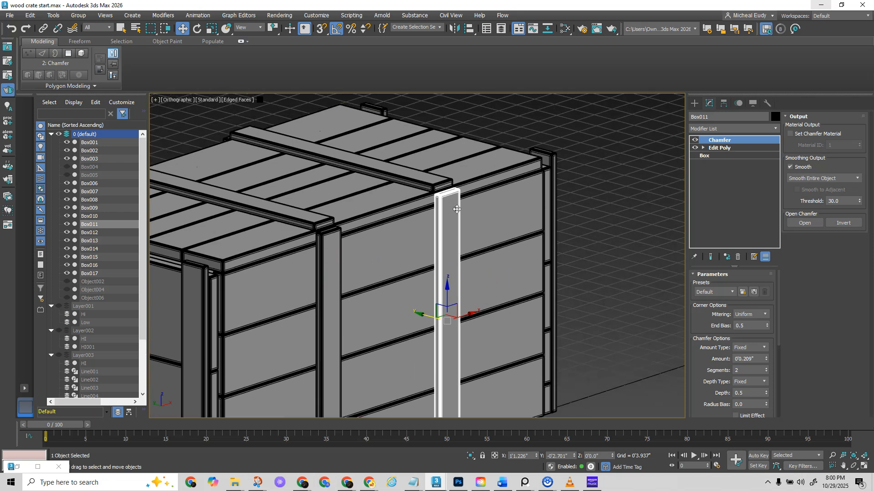
key("f")
scroll(456, 212, "up", 6)
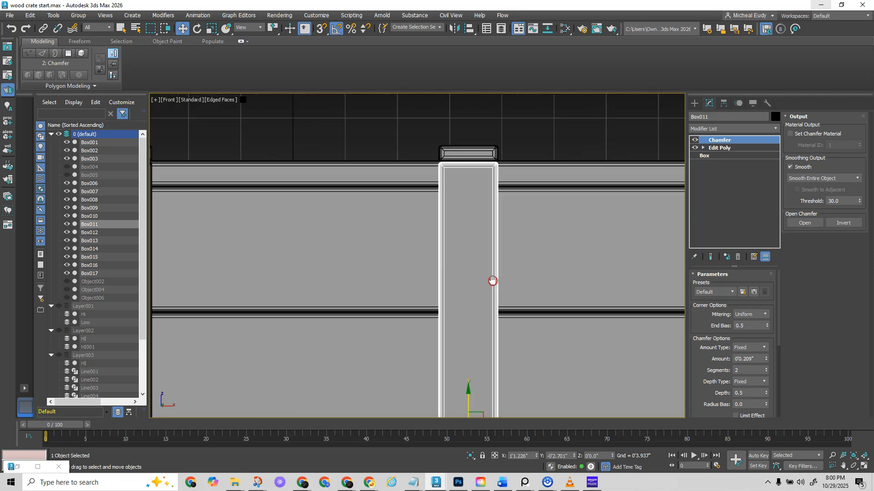
left_click(719, 147)
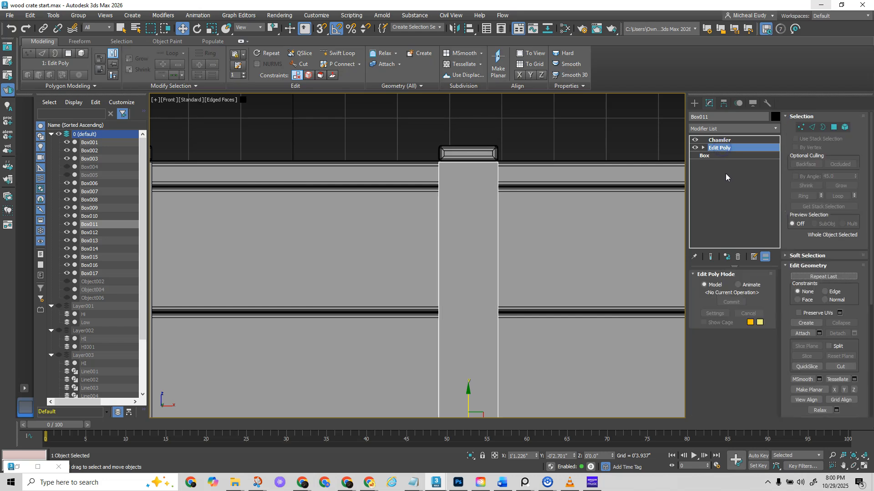
left_click(801, 127)
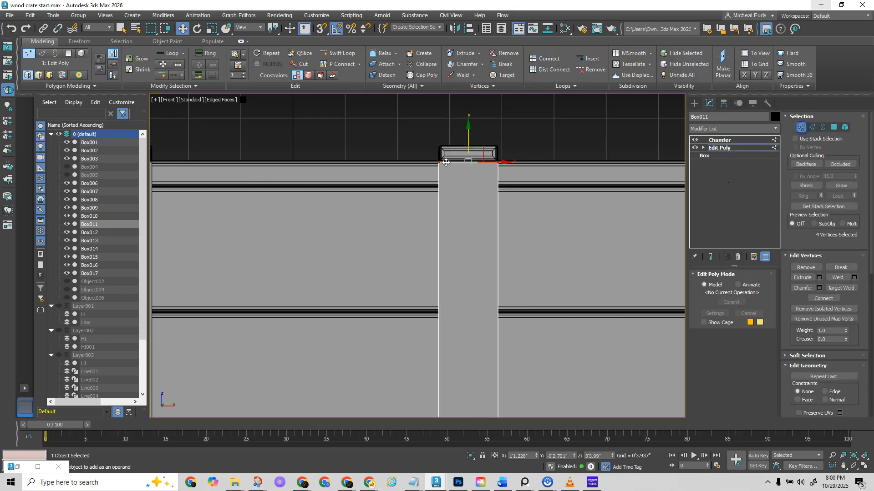
left_click_drag(469, 141, 474, 125)
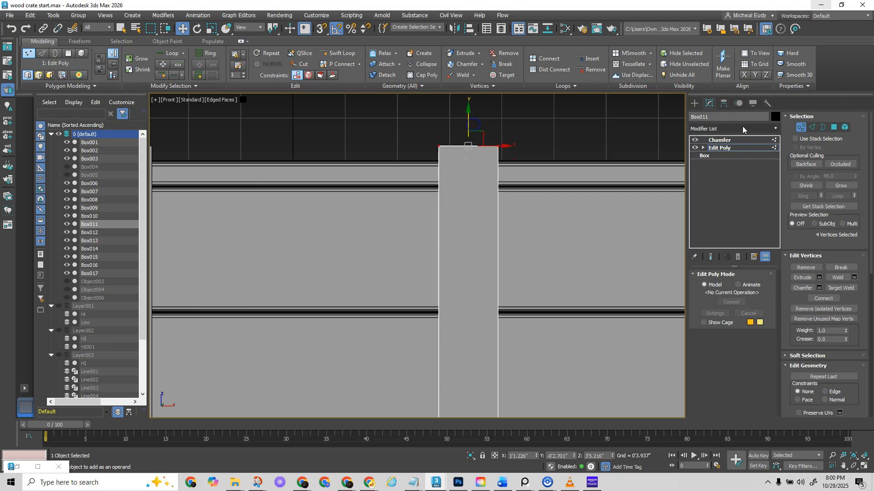
left_click(801, 127)
left_click(722, 140)
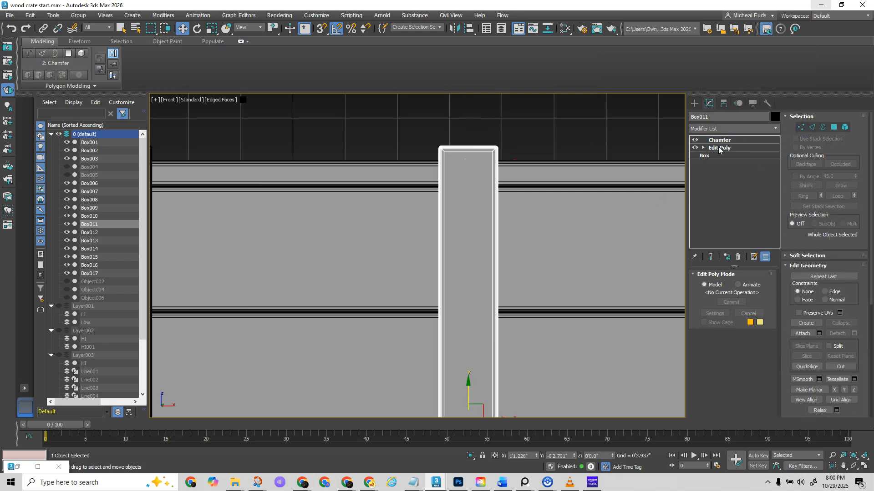
- Examine the wooden crate reference photos for how the side and lid battens meet and how the crate's base looks
scroll(425, 255, "down", 6)
middle_click_drag(422, 264, 431, 333, "alt")
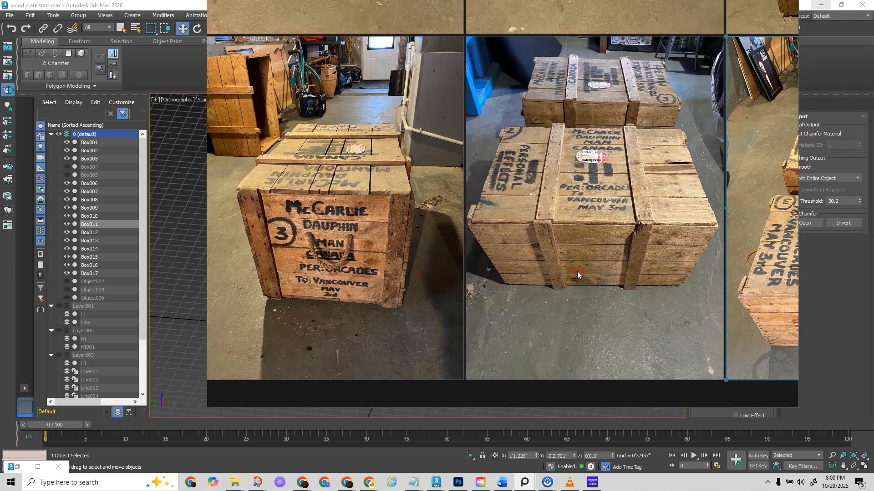
left_click_drag(578, 273, 307, 254)
middle_click_drag(479, 97, 538, 345)
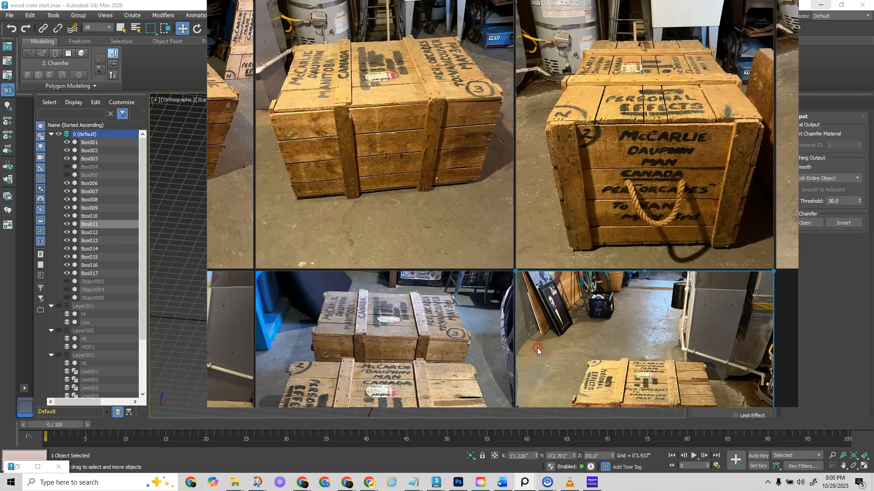
middle_click_drag(394, 292, 682, 316)
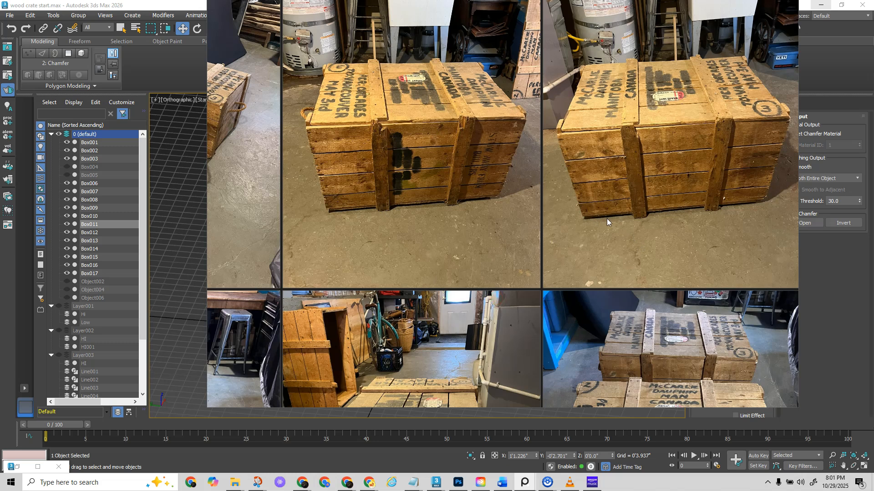
middle_click_drag(364, 241, 533, 255)
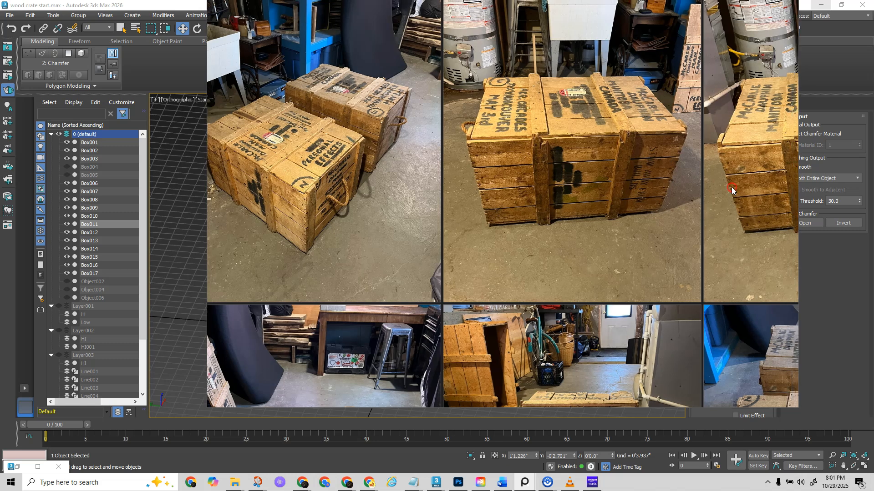
middle_click_drag(730, 187, 587, 182)
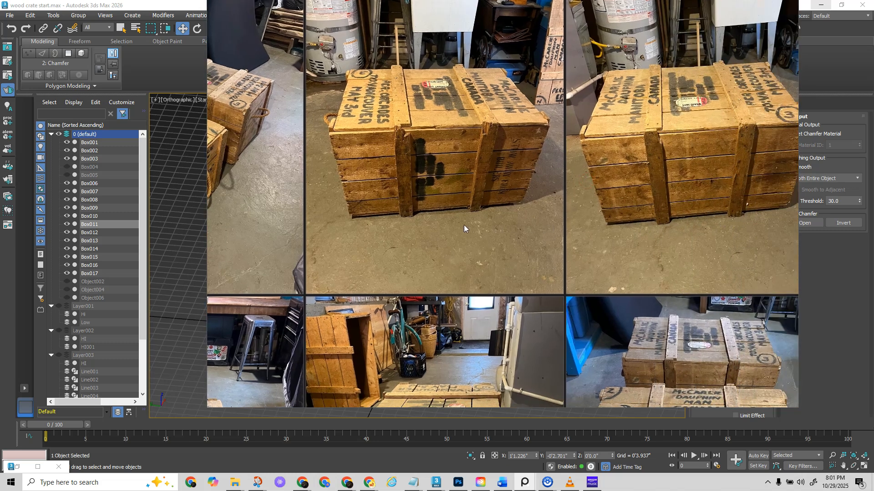
right_click_drag(378, 267, 873, 257)
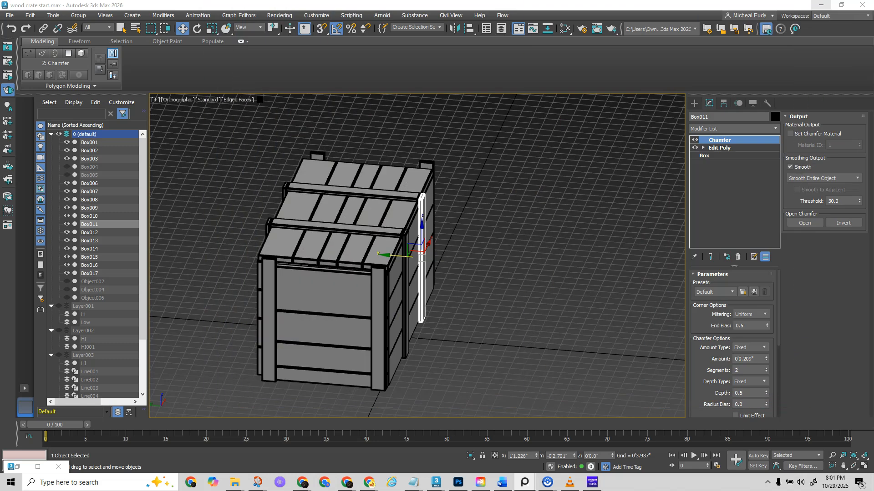
- Select both lid battens and clone them straight down to the crate's base as instances
left_click(365, 233)
left_click(387, 196, "ctrl")
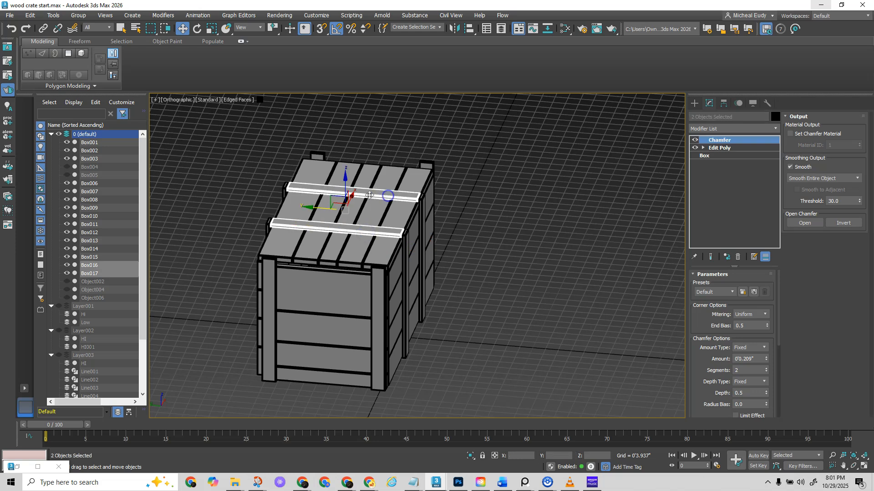
left_click_drag(346, 184, 346, 333, "shift")
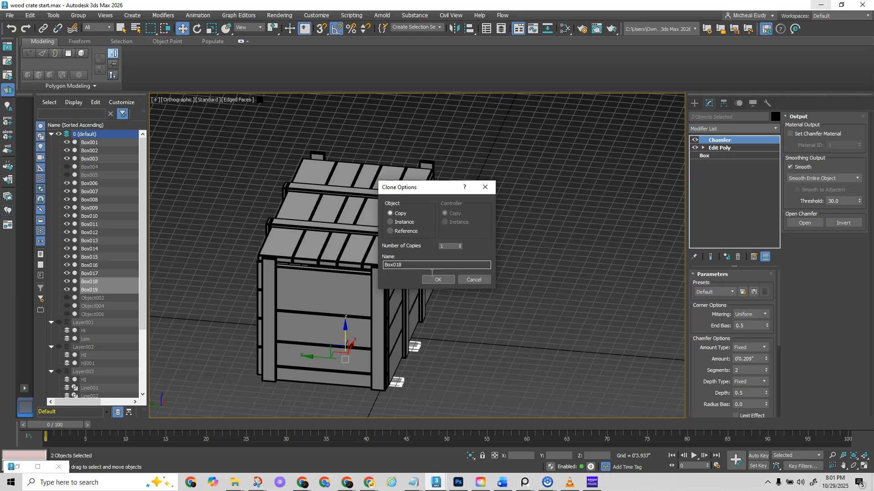
left_click(390, 222)
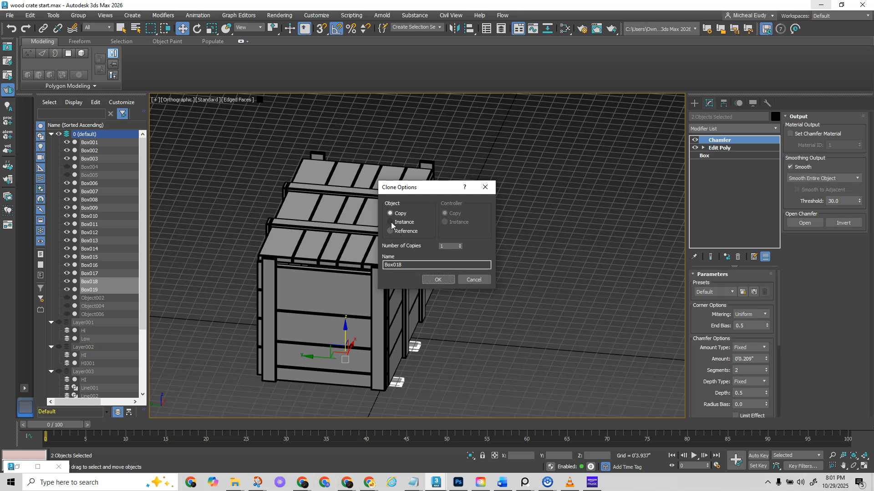
left_click(440, 280)
- Move the two cloned battens vertically to sit against the crate's underside, just beneath the front vertical battens
key("f")
scroll(425, 269, "up", 6)
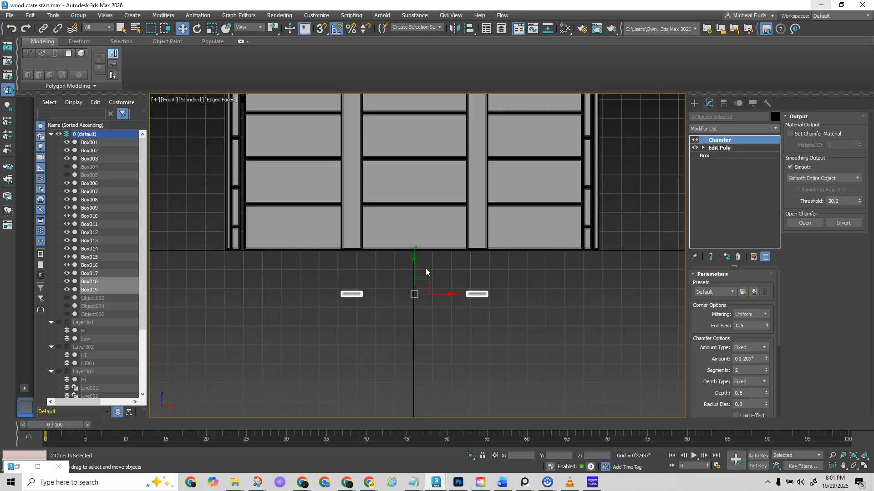
left_click_drag(403, 292, 406, 206)
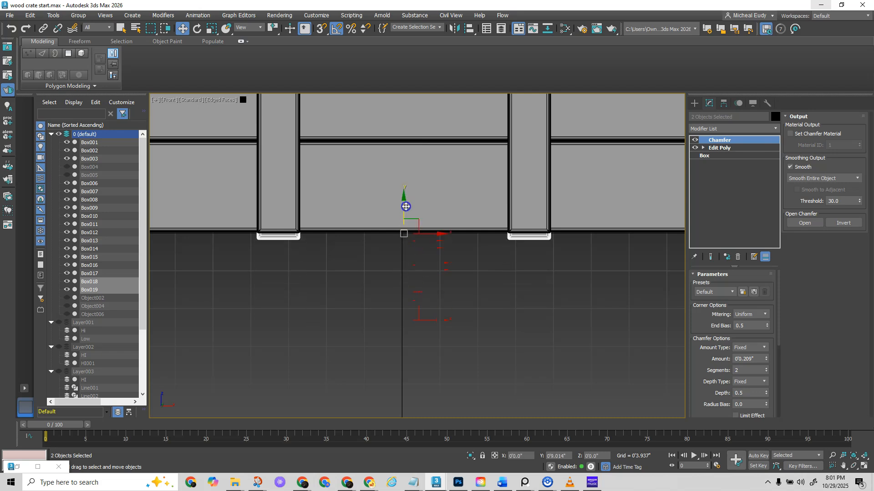
scroll(408, 274, "down", 2)
middle_click_drag(408, 274, 422, 289, "alt")
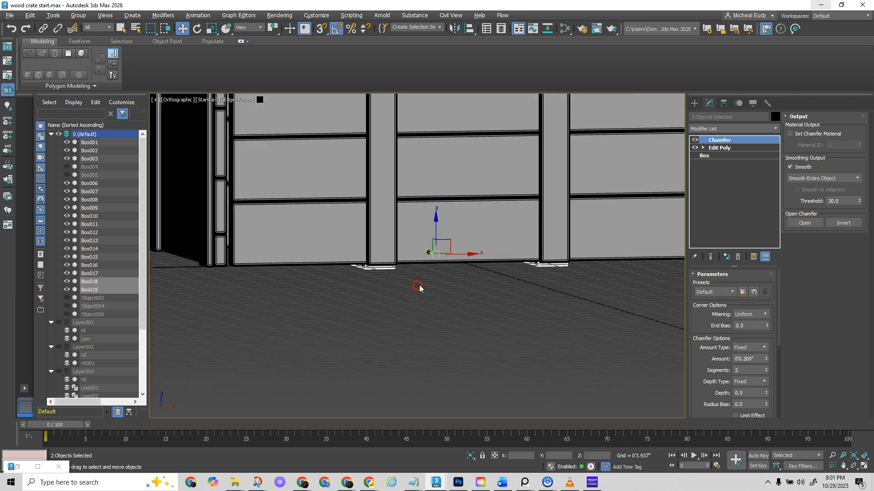
key("f")
scroll(414, 273, "up", 3)
scroll(411, 268, "up", 2)
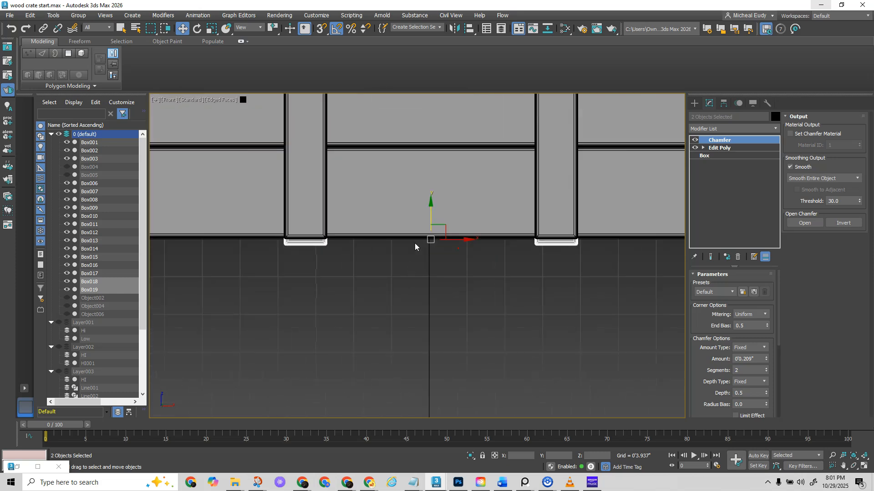
left_click_drag(430, 220, 430, 218)
- Lower the front battens' bottom vertices to the underside of the base battens, then return to Chamfer
left_click(576, 225)
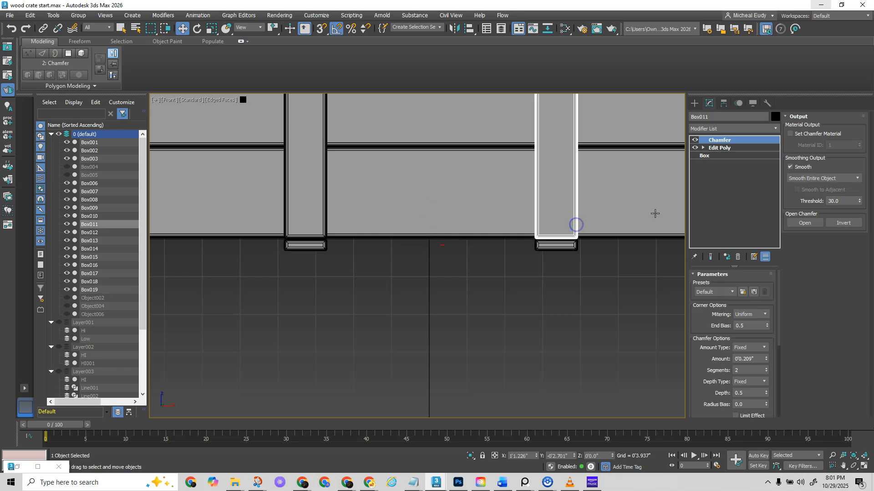
left_click(722, 149)
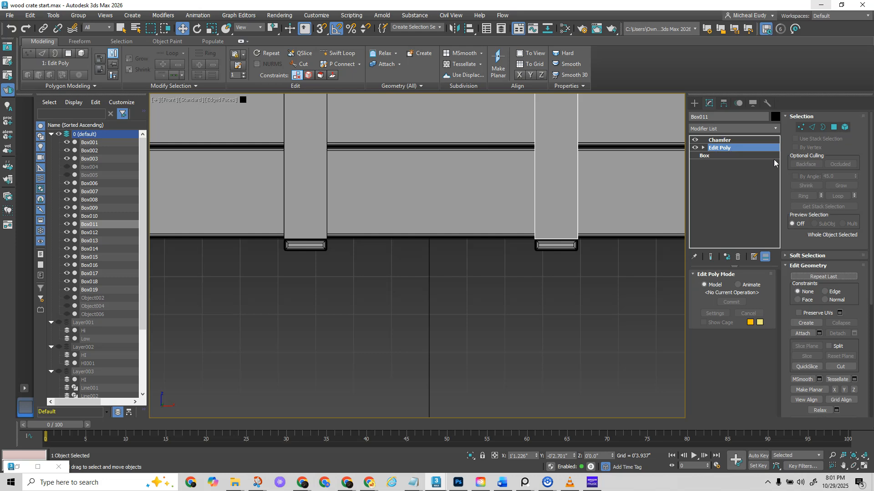
left_click(801, 129)
left_click_drag(601, 282, 601, 282)
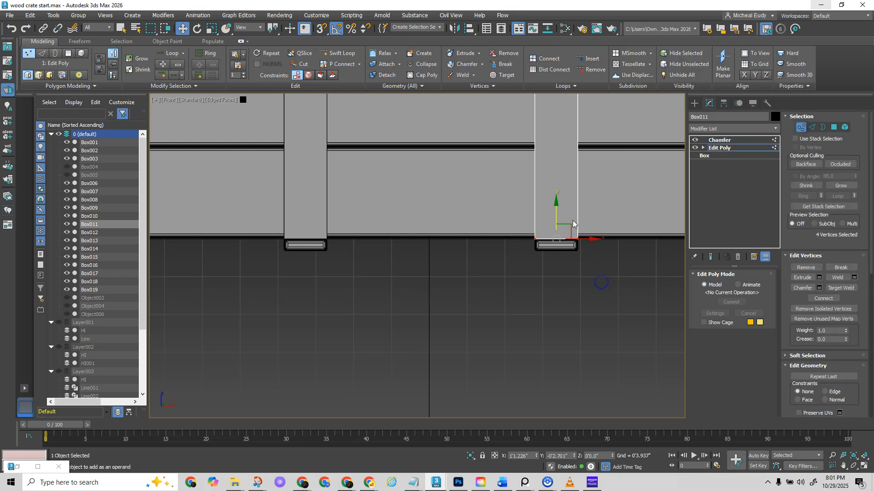
left_click_drag(555, 218, 556, 229)
left_click(800, 128)
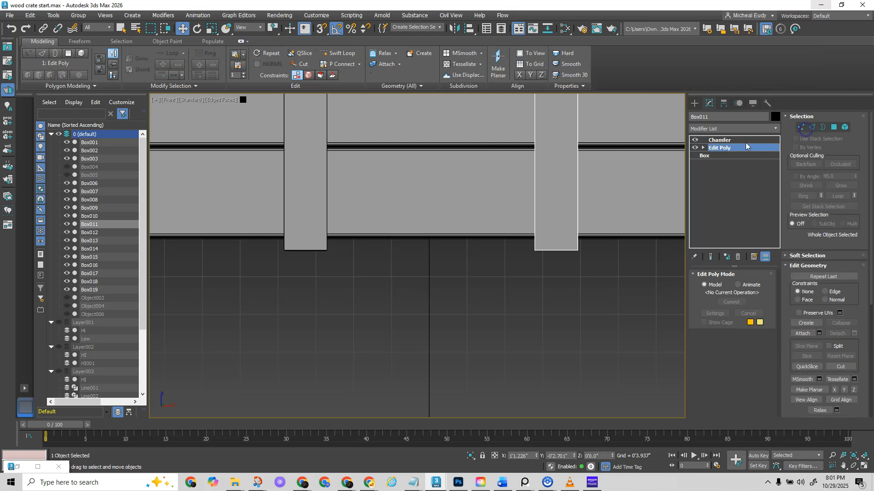
left_click(719, 140)
- Select the end planks and examine the crate reference photos for how the end boards meet the corner battens and side boards
scroll(470, 194, "down", 5)
middle_click_drag(425, 211, 395, 304, "alt")
scroll(471, 280, "up", 6)
middle_click_drag(569, 253, 432, 213)
scroll(430, 216, "down", 4)
middle_click_drag(445, 246, 418, 245)
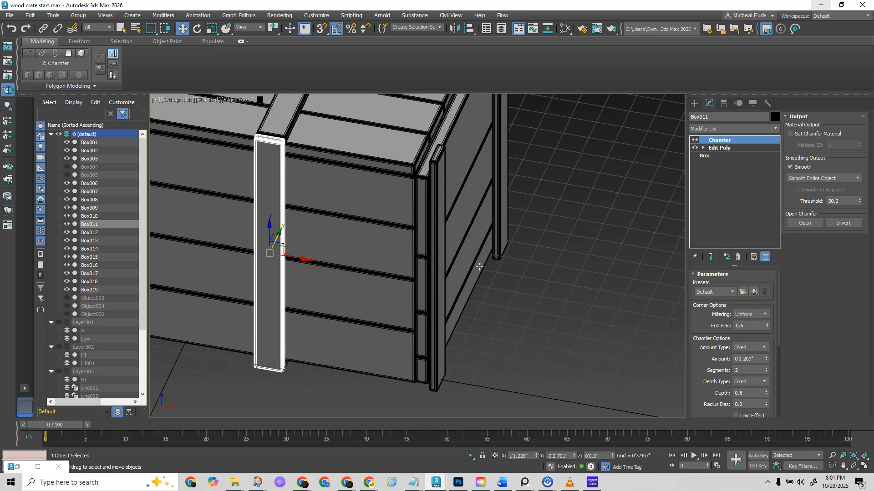
left_click(423, 194)
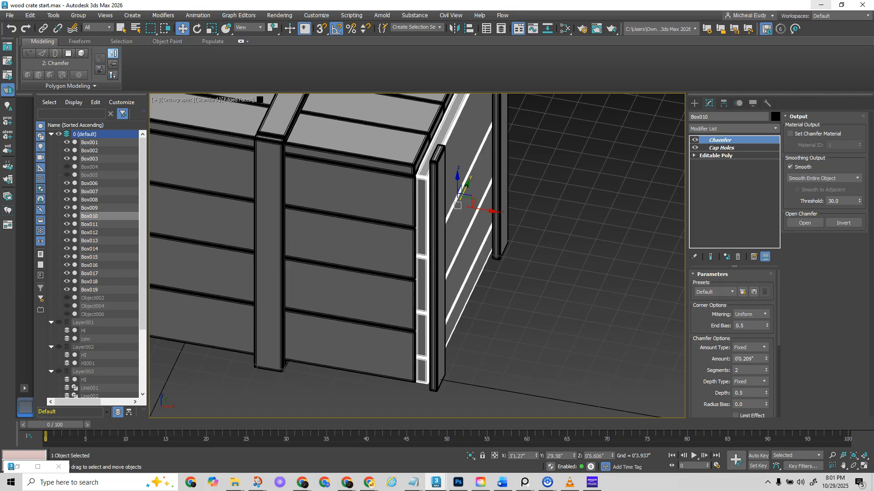
left_click(525, 482)
scroll(363, 248, "down", 3)
middle_click_drag(320, 254, 490, 175)
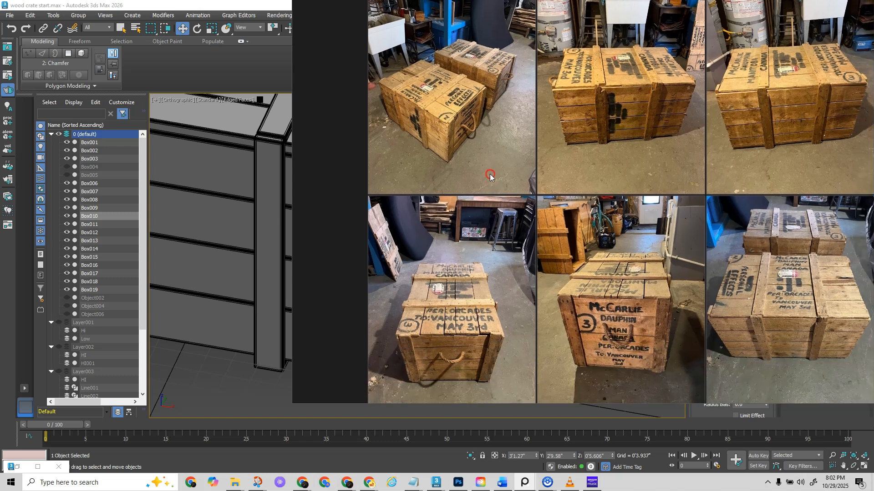
scroll(444, 351, "up", 5)
middle_click_drag(436, 353, 467, 326)
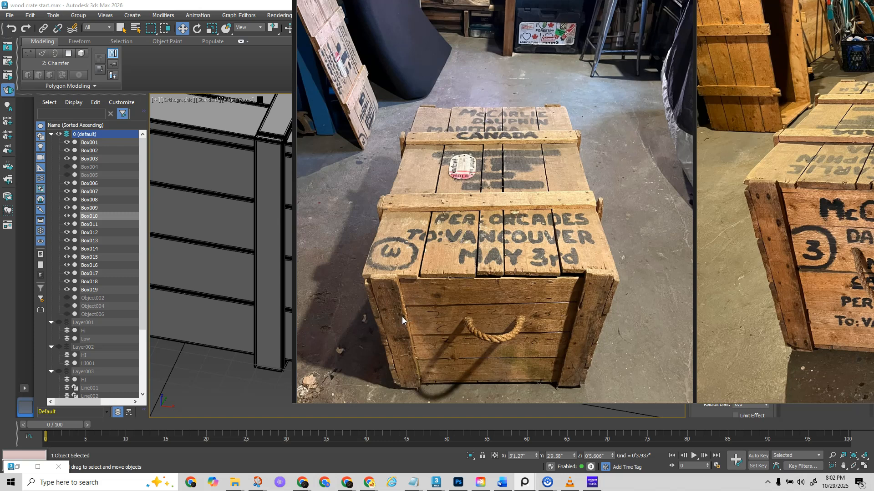
right_click_drag(326, 313, 873, 296)
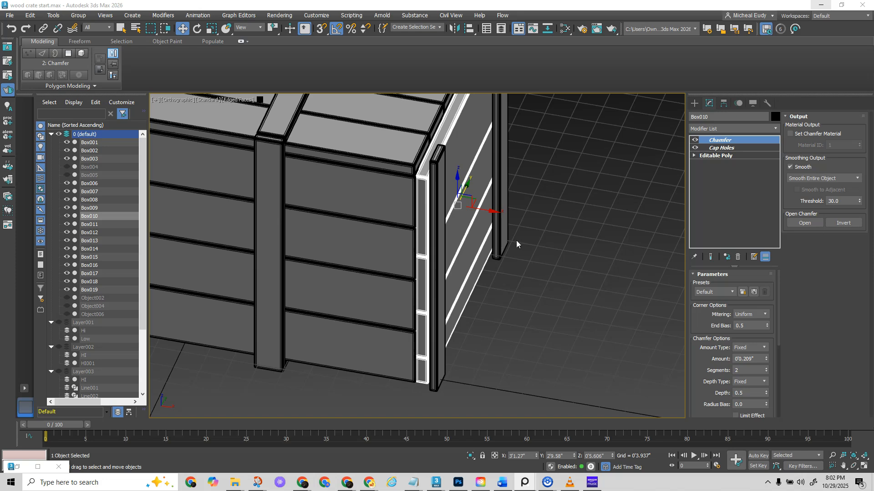
- Show the selected end planks squarely in the Right view, framed to fill the viewport
scroll(516, 240, "up", 6)
middle_click_drag(391, 240, 407, 230, "alt")
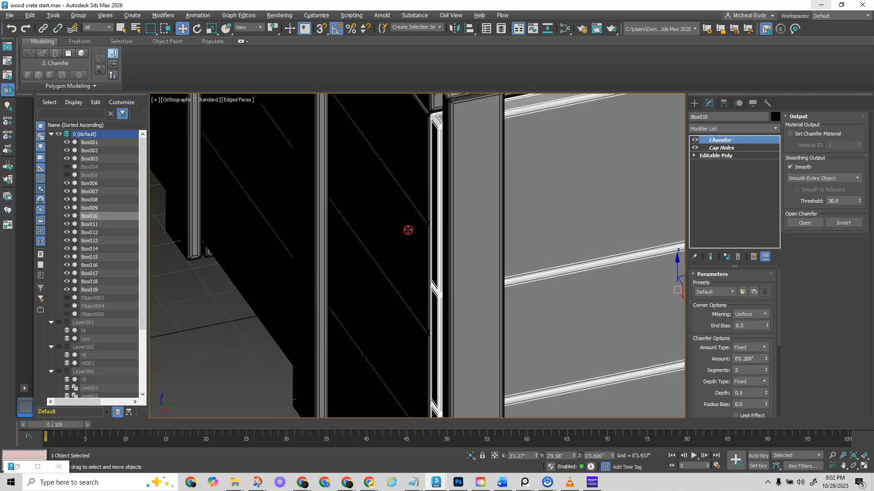
right_click(525, 266)
key("f")
right_click(517, 275)
key("r")
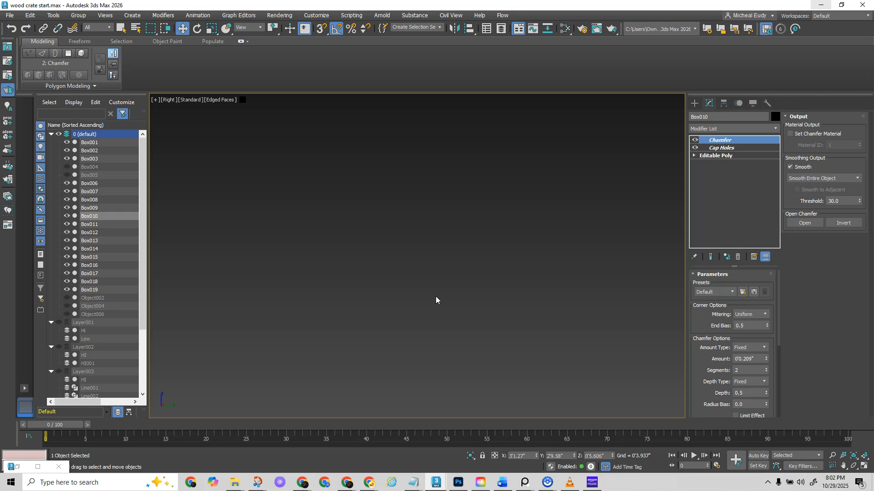
key("z")
middle_click_drag(433, 307, 441, 313)
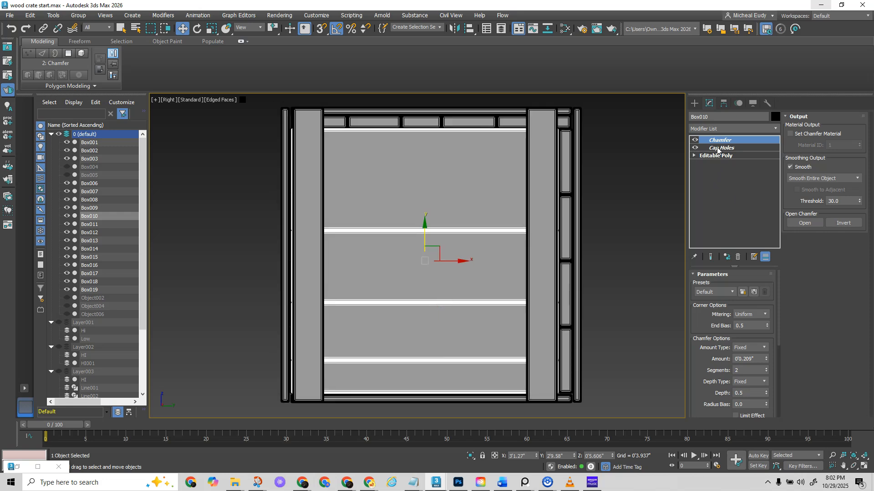
left_click(715, 129)
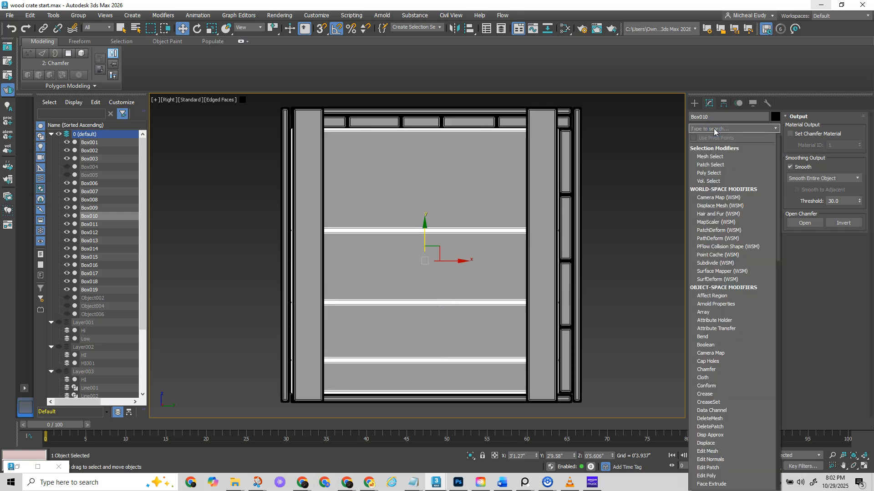
type("ed")
left_click(673, 147)
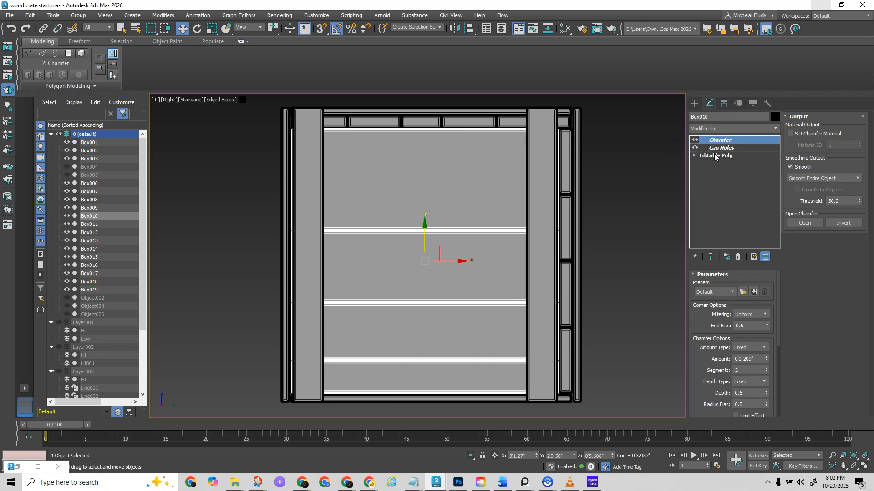
- Try widening the end planks at Editable Poly vertex level, to about Y -0'3.026" at the front and Y 3'2.694" at the back
left_click(715, 156)
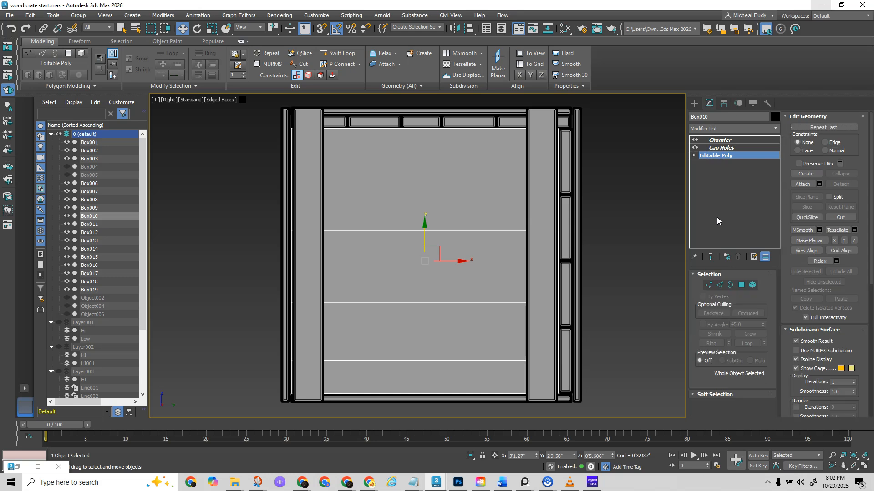
left_click(708, 284)
left_click_drag(360, 340, 364, 347)
left_click_drag(323, 290, 307, 290)
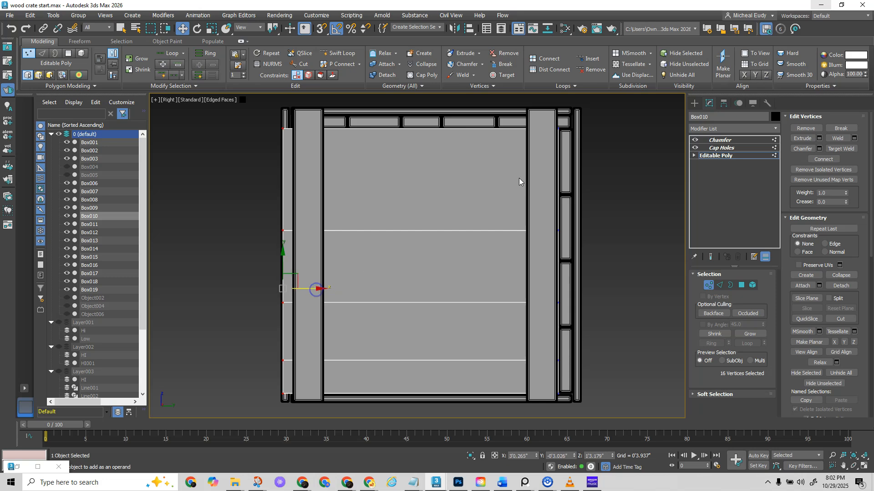
left_click_drag(574, 410, 573, 409)
left_click_drag(583, 289, 598, 287)
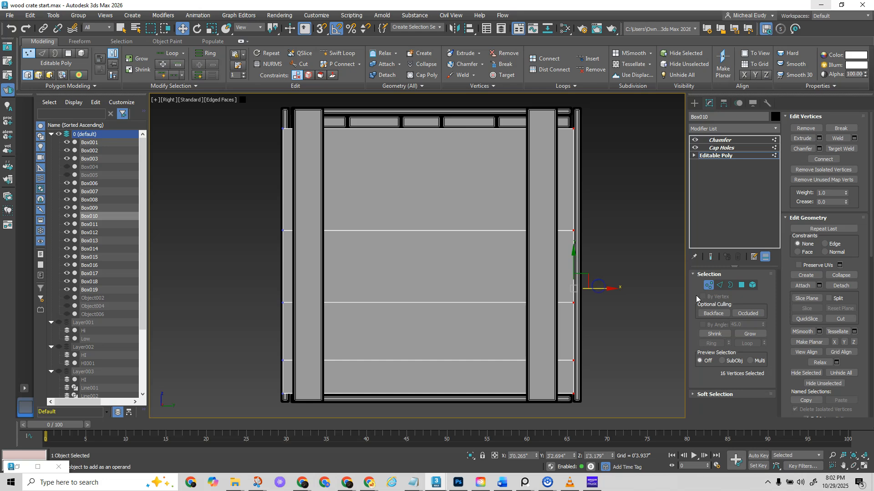
left_click(712, 285)
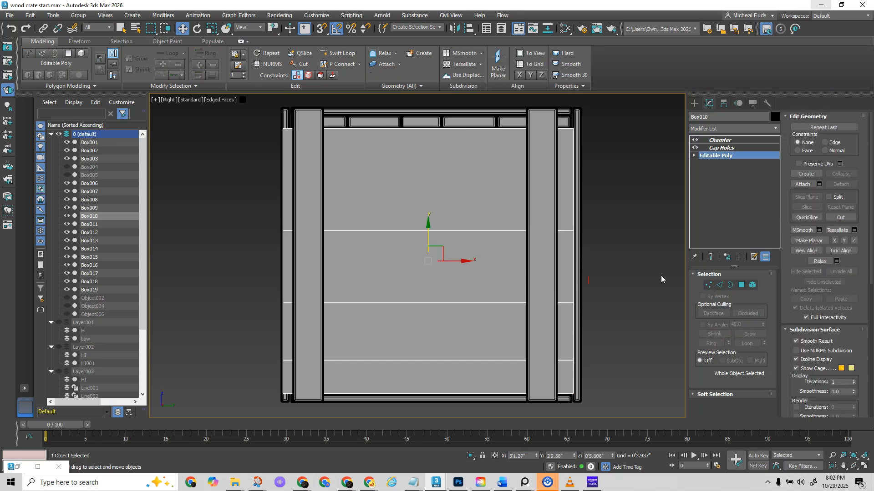
- Pull the end planks' side vertices back inward, to about Y 3'0.6" at the back and Y -0'1.571" at the front, then return to Chamfer
left_click(710, 285)
left_click_drag(563, 118, 611, 404)
mouse_move(602, 289)
left_mouse_down()
mouse_move(578, 289)
mouse_move(592, 293)
left_mouse_up()
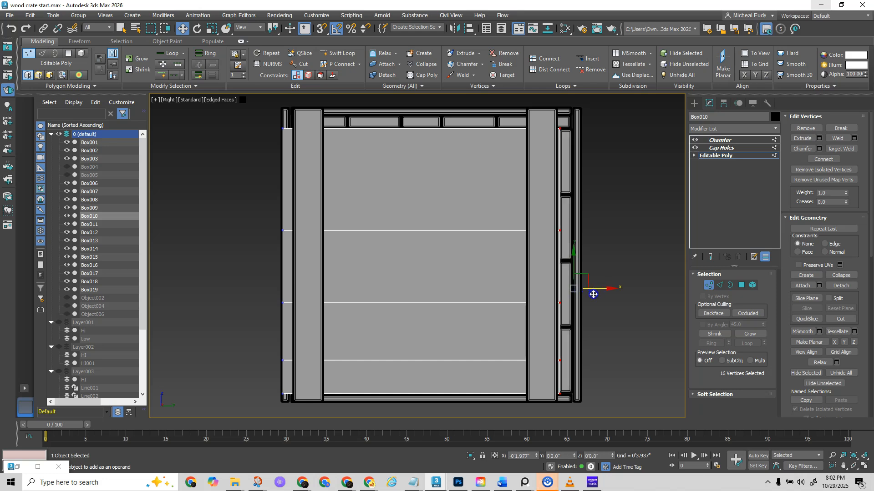
left_click_drag(592, 295, 592, 297)
left_click_drag(267, 122, 307, 364)
left_click_drag(314, 290, 336, 297)
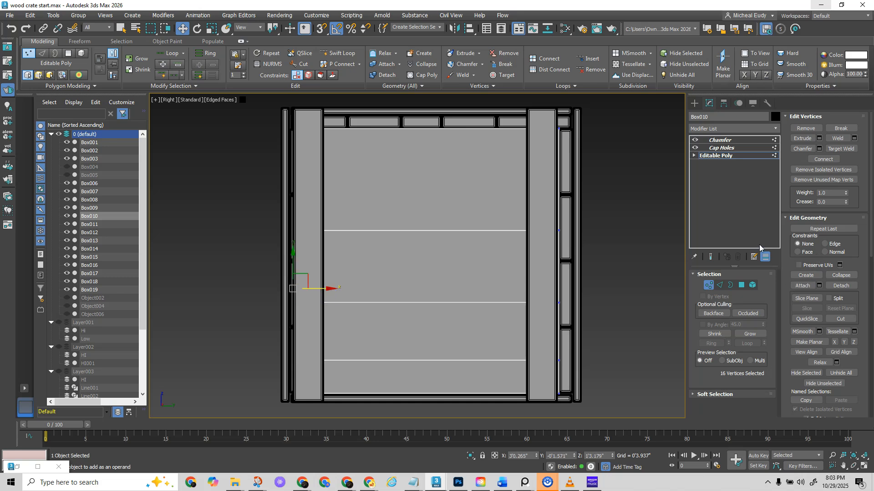
left_click(711, 284)
left_click(720, 140)
- Hide the two vertical battens, Box008 and Box009, that cover the crate's end planks
middle_click_drag(425, 240, 446, 270, "alt")
middle_click_drag(361, 258, 421, 279)
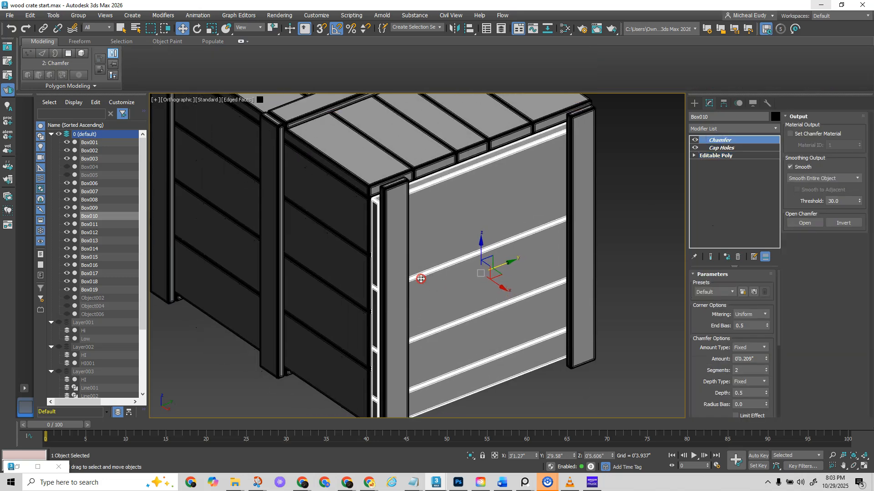
scroll(421, 279, "up", 3)
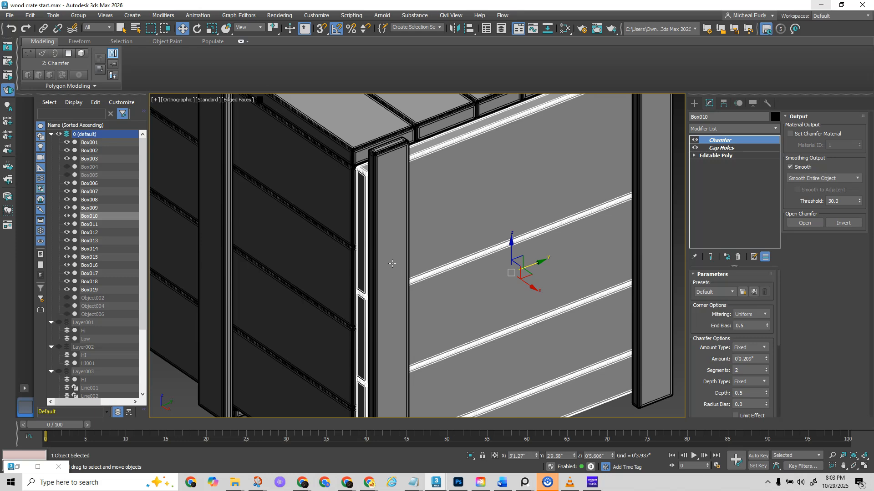
left_click(381, 190)
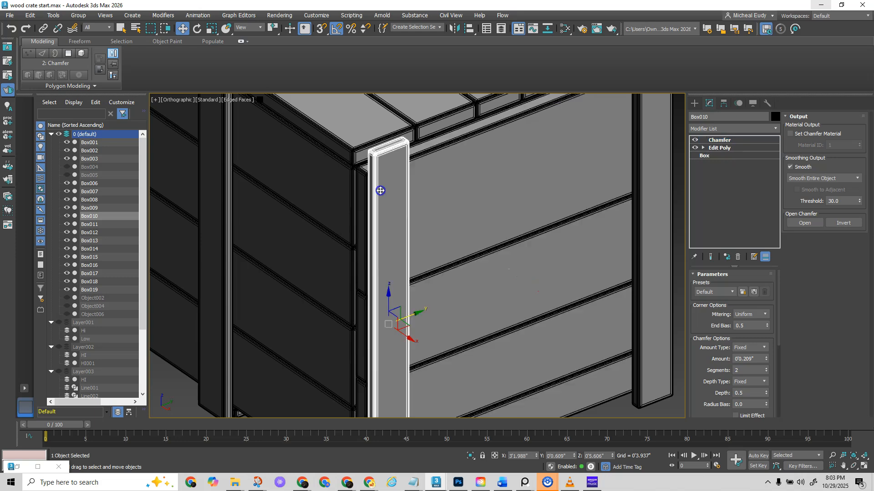
left_click(68, 199)
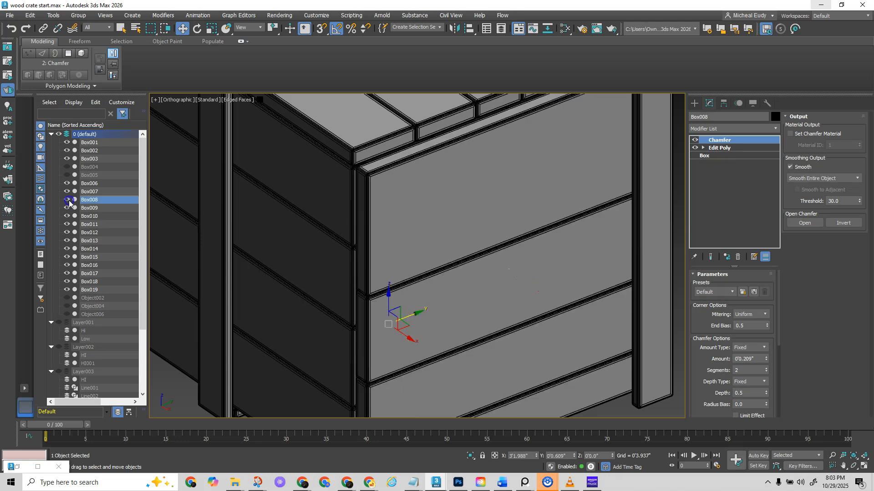
left_click(660, 182)
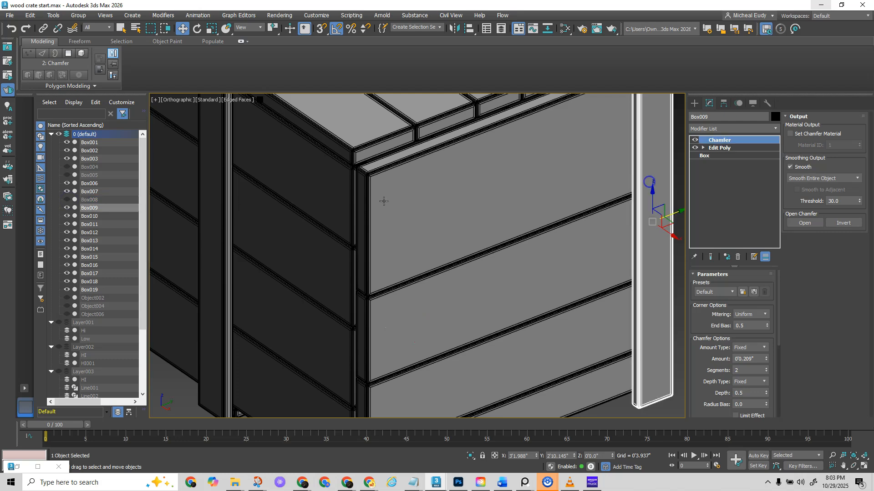
left_click(68, 207)
scroll(587, 249, "down", 5)
middle_click_drag(578, 248, 558, 238, "alt")
- Select the uncovered end planks and show the whole crate end in the Right view
left_click(534, 251)
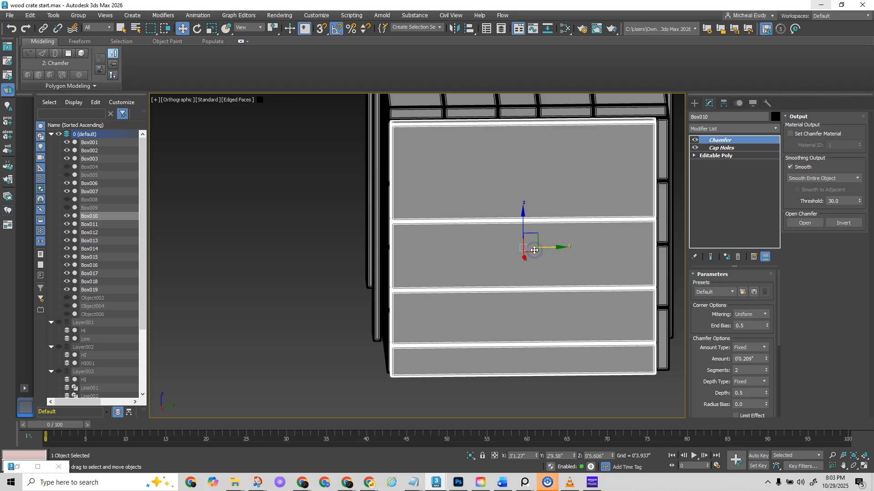
key("f")
key("c")
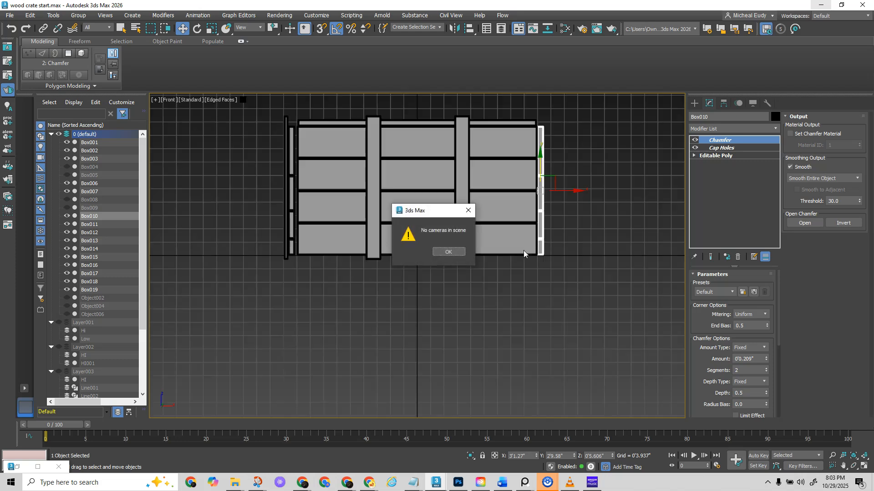
left_click(457, 252)
key("v")
key("r")
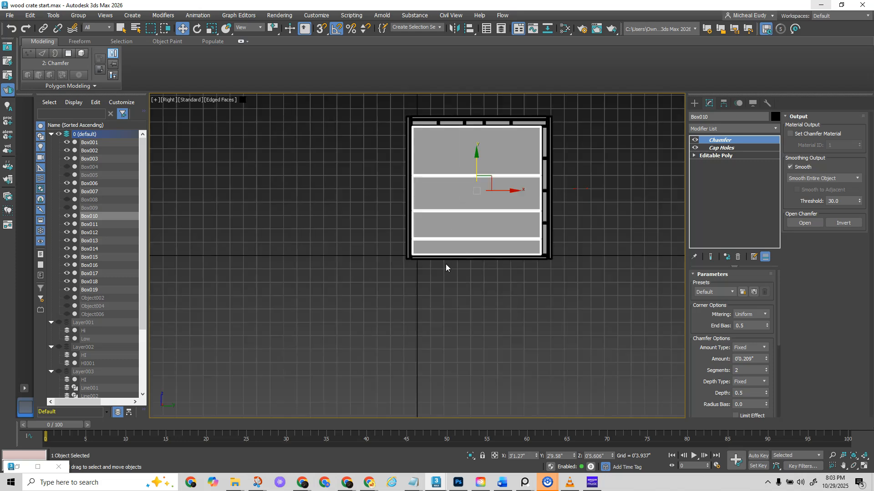
scroll(446, 267, "up", 4)
middle_click_drag(461, 145, 449, 311)
scroll(438, 242, "up", 5)
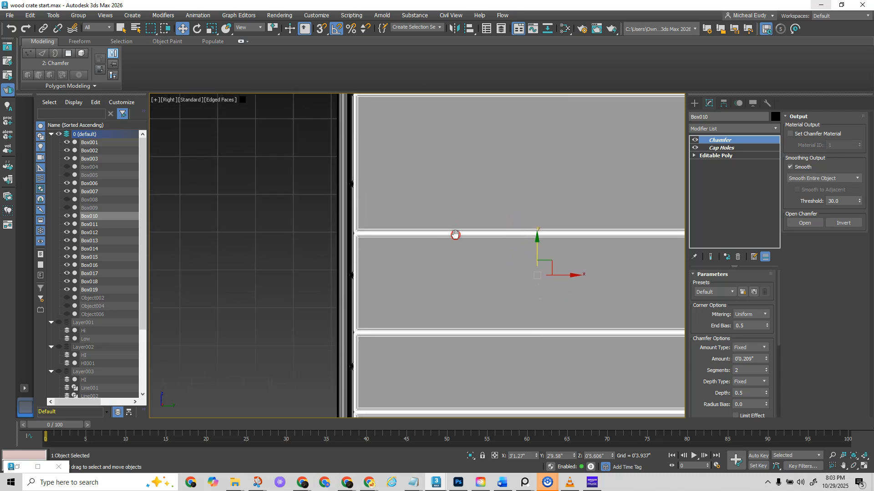
scroll(453, 235, "down", 5)
left_click(712, 156)
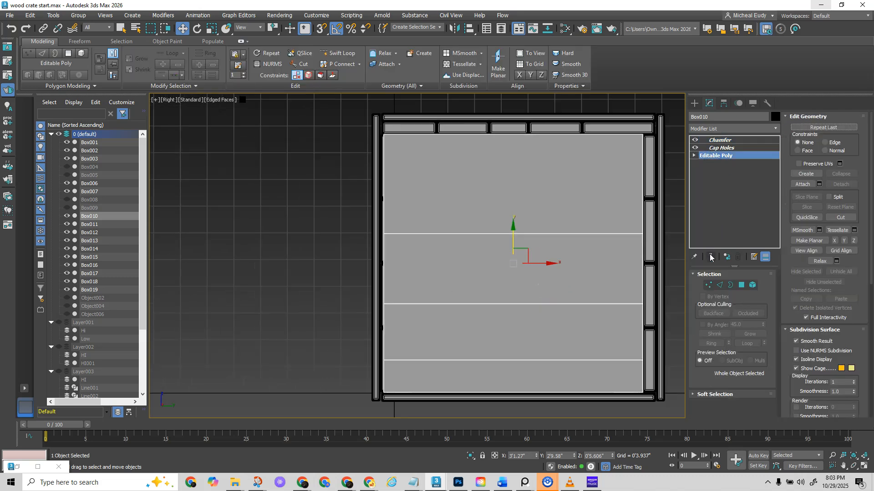
left_click_drag(359, 120, 394, 258)
left_click_drag(411, 439, 411, 438)
left_click(612, 289)
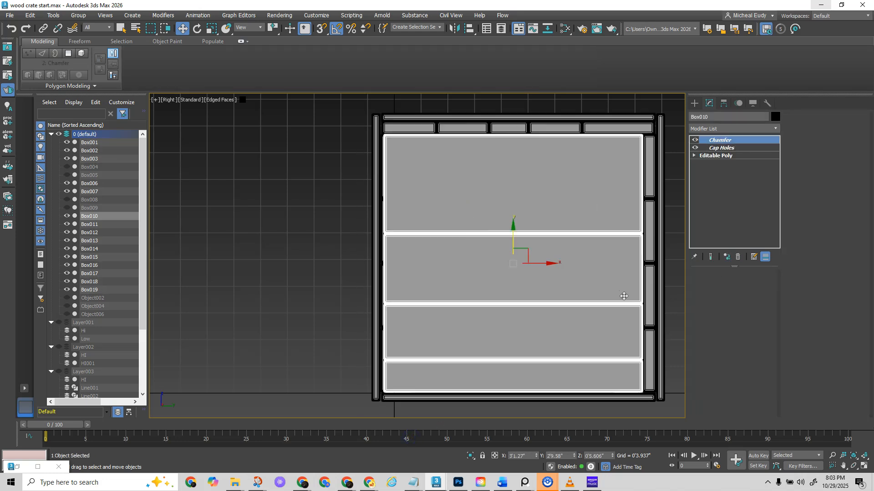
- Move the end planks' front-edge vertices inward to the inner face of the crate's front planks, then return to Chamfer
left_click(715, 155)
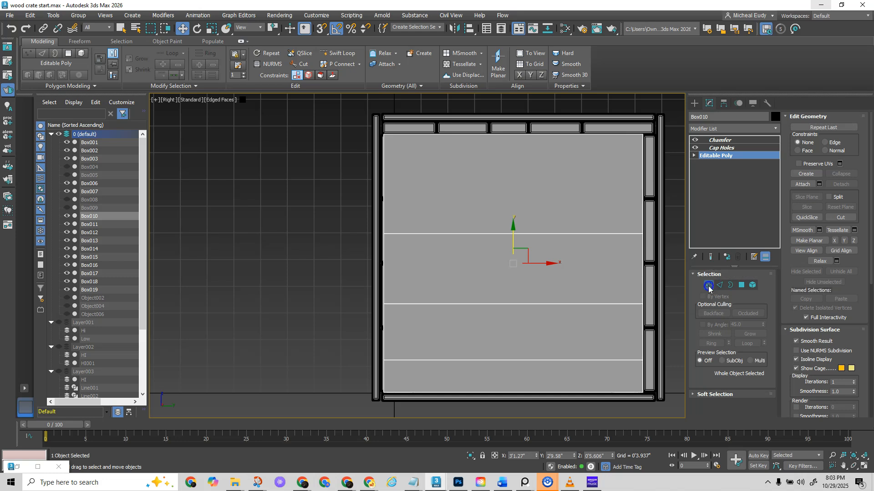
left_click(709, 285)
left_click_drag(349, 114, 439, 424)
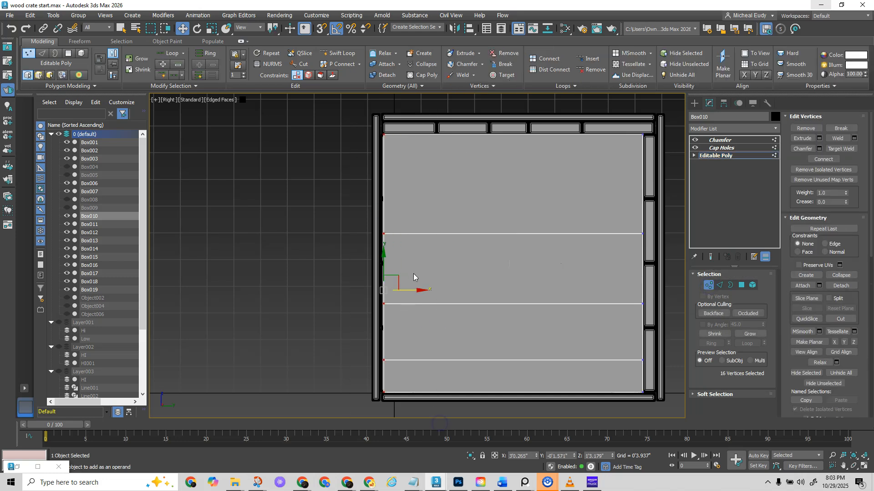
mouse_move(414, 288)
left_mouse_down()
mouse_move(439, 284)
mouse_move(424, 284)
left_mouse_up()
left_click_drag(605, 124, 665, 403)
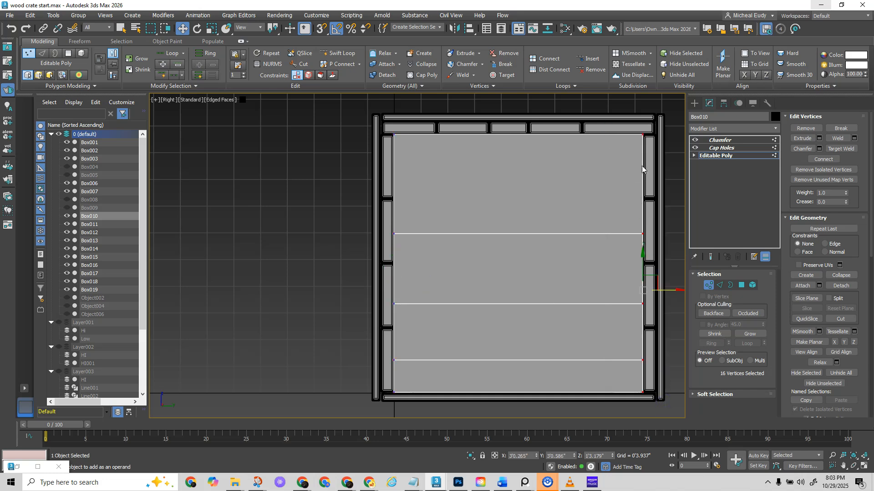
left_click(703, 285)
left_click(719, 140)
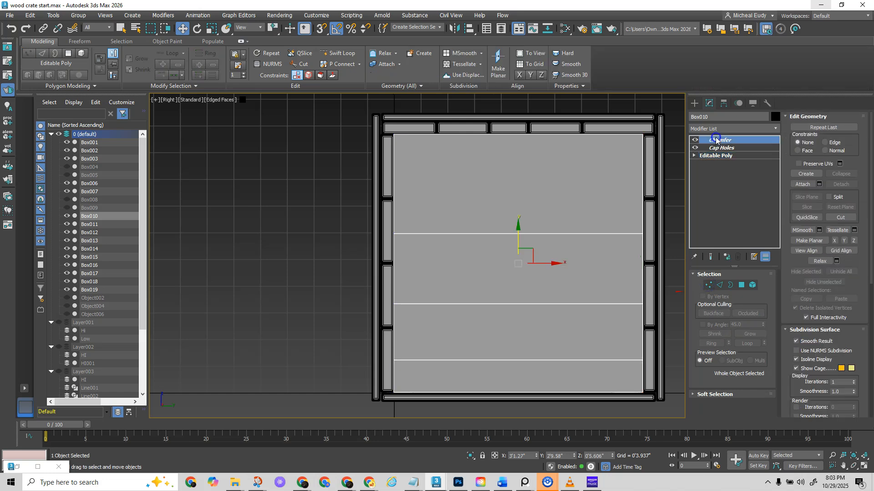
- Extend the front planks' end vertices about 0'1.732" outward along X to cover the end planks' edges, then return to Chamfer
middle_click_drag(548, 220, 531, 233, "alt")
left_click(426, 215)
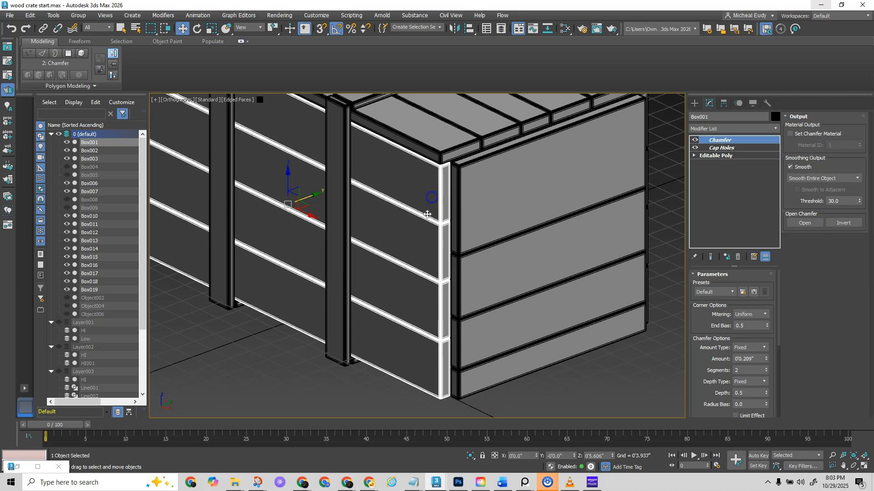
key("v")
key("l")
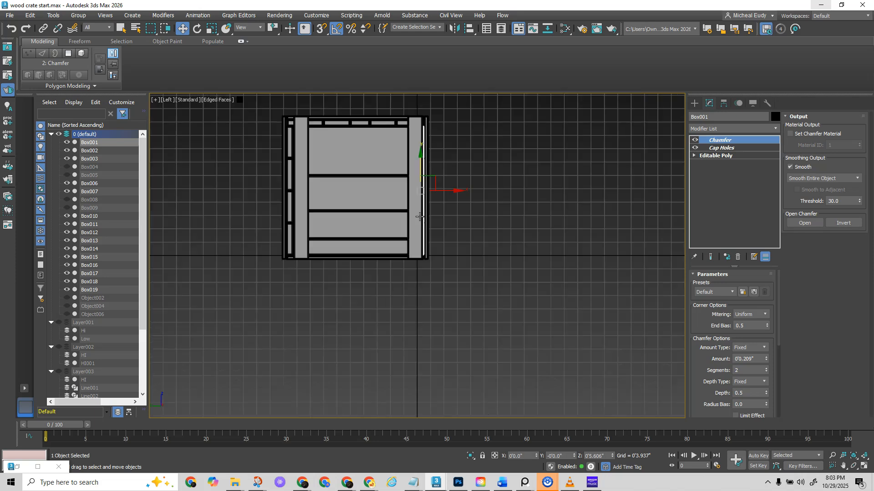
key("v")
key("r")
key("f")
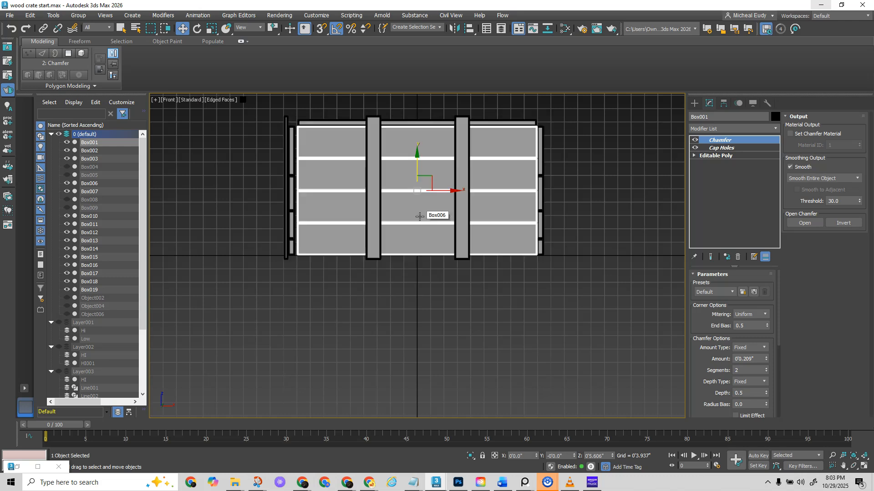
middle_click_drag(419, 216, 440, 296)
scroll(441, 296, "up", 2)
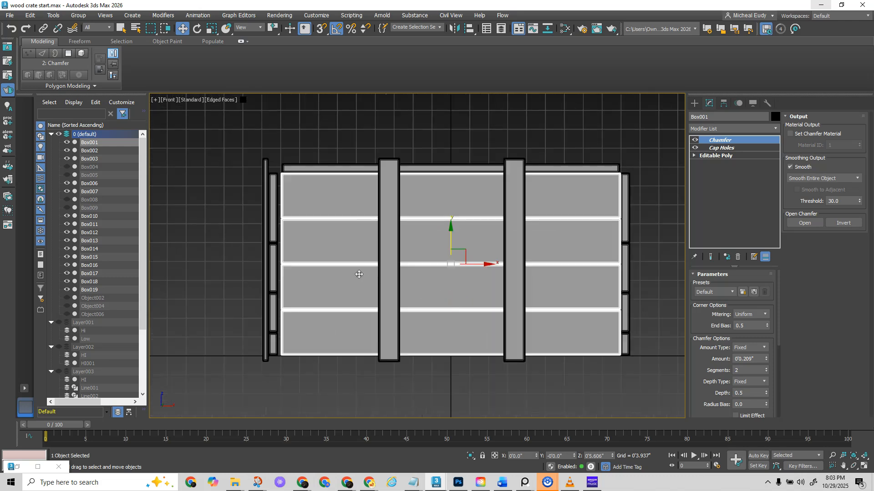
scroll(357, 270, "up", 2)
middle_click_drag(357, 270, 232, 265)
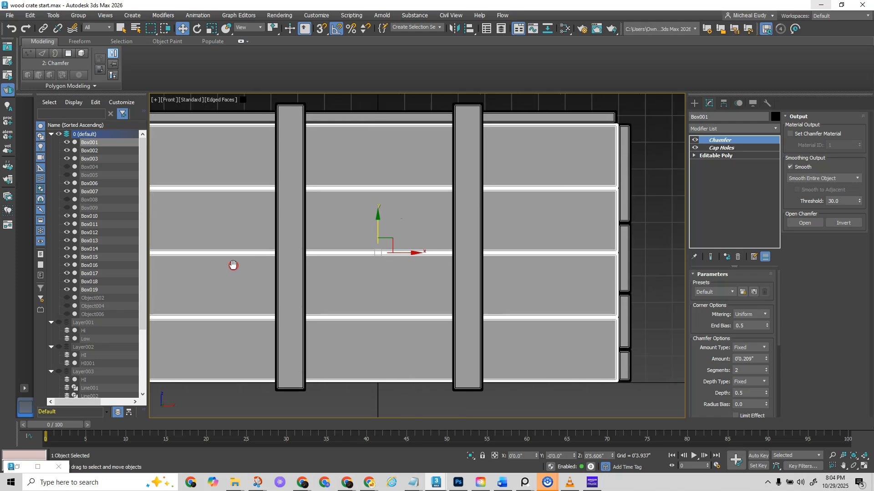
middle_click_drag(476, 248, 383, 264)
left_click(715, 155)
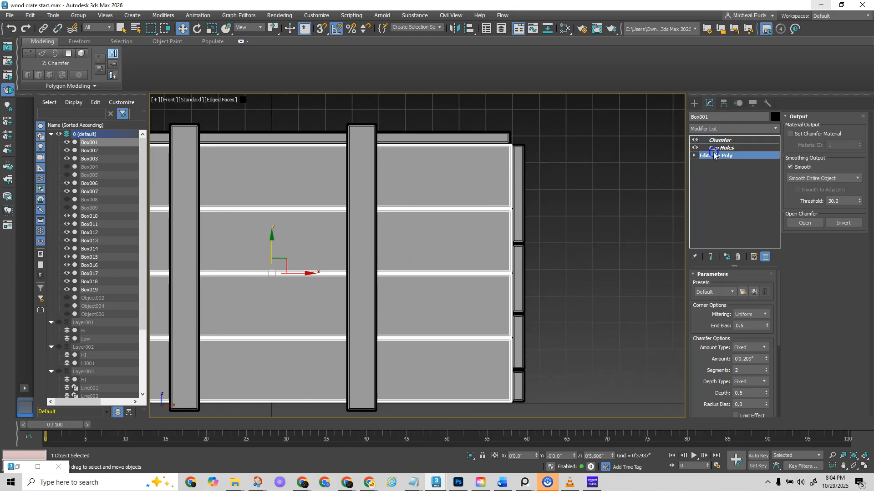
left_click(709, 284)
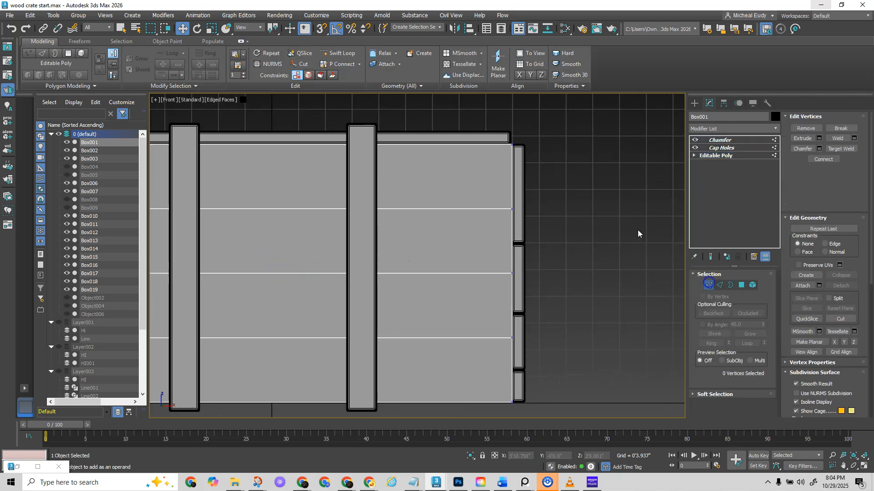
left_click_drag(497, 136, 542, 410)
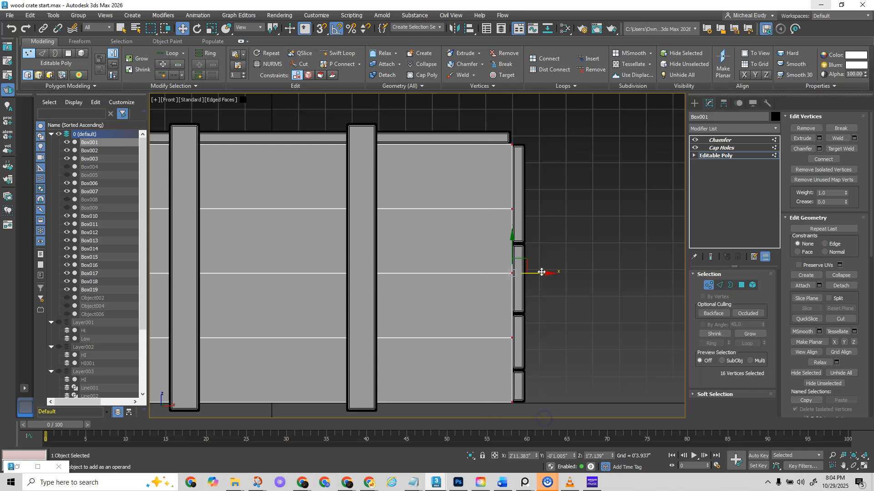
left_click_drag(540, 273, 552, 273)
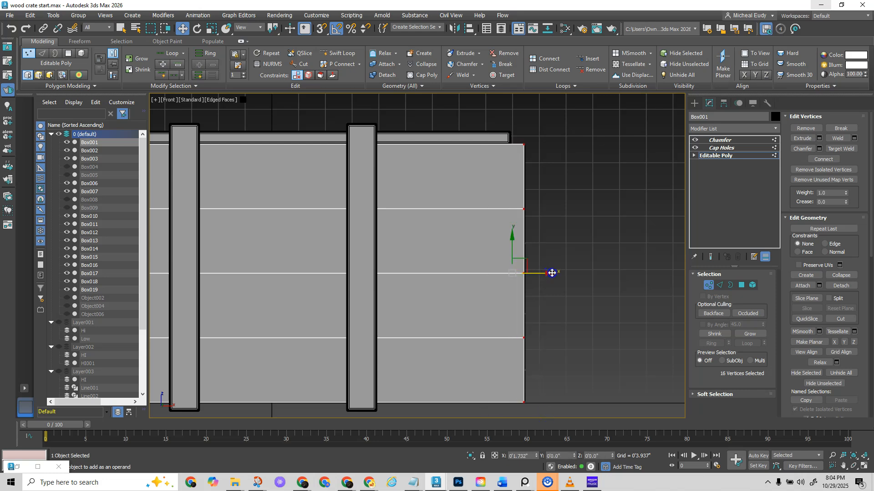
left_click(708, 285)
left_click(720, 139)
middle_click_drag(391, 246, 433, 266, "alt")
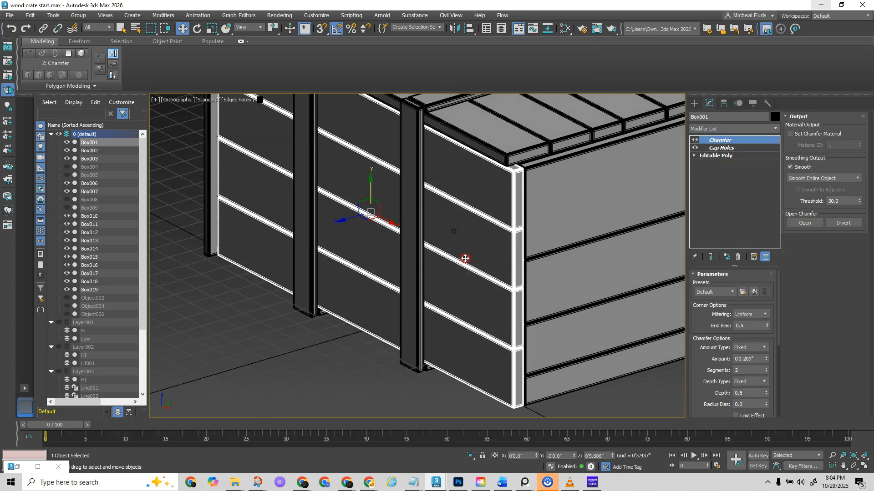
- Move the opposite end's planks and two vertical battens inward along X until the battens meet the front planks' ends
key("f")
right_click(453, 284)
scroll(453, 286, "down", 3)
scroll(450, 288, "up", 3)
middle_click_drag(365, 218, 425, 254, "alt")
scroll(423, 186, "up", 2)
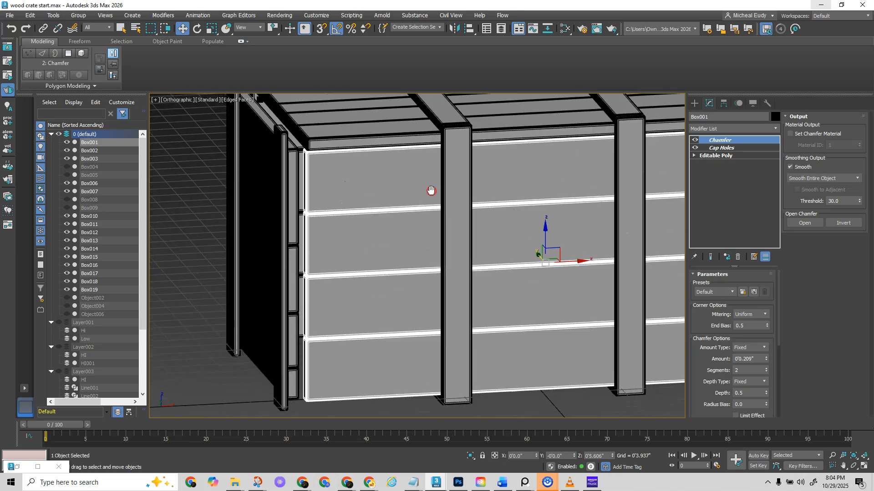
middle_click_drag(431, 190, 439, 203)
scroll(332, 203, "up", 2)
middle_click_drag(332, 205, 322, 181, "alt")
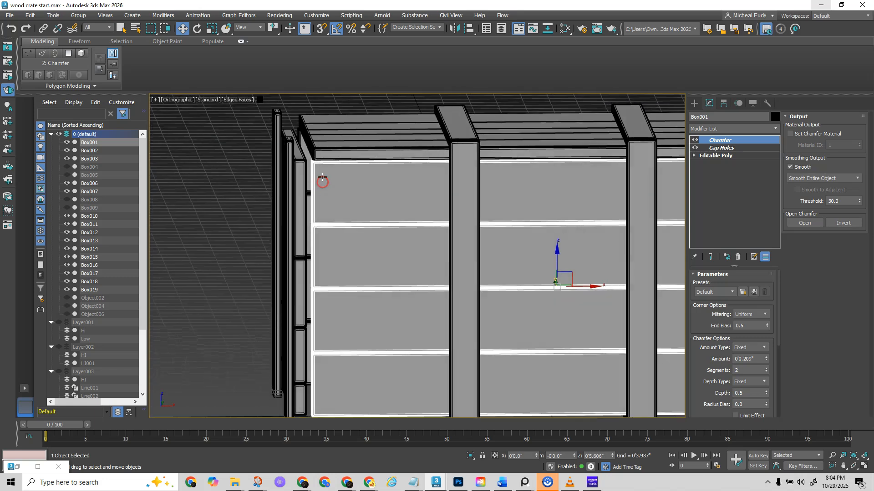
left_click(695, 103)
left_click(277, 118)
left_click(286, 143, "ctrl")
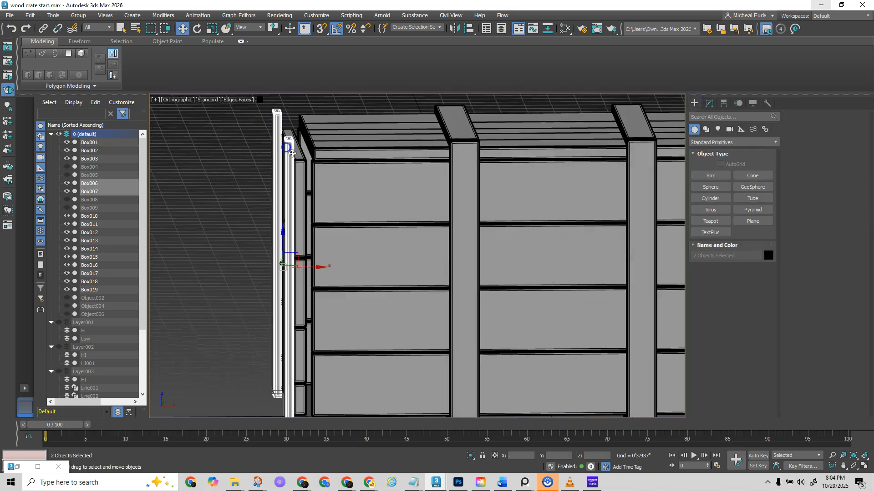
left_click(296, 156, "ctrl")
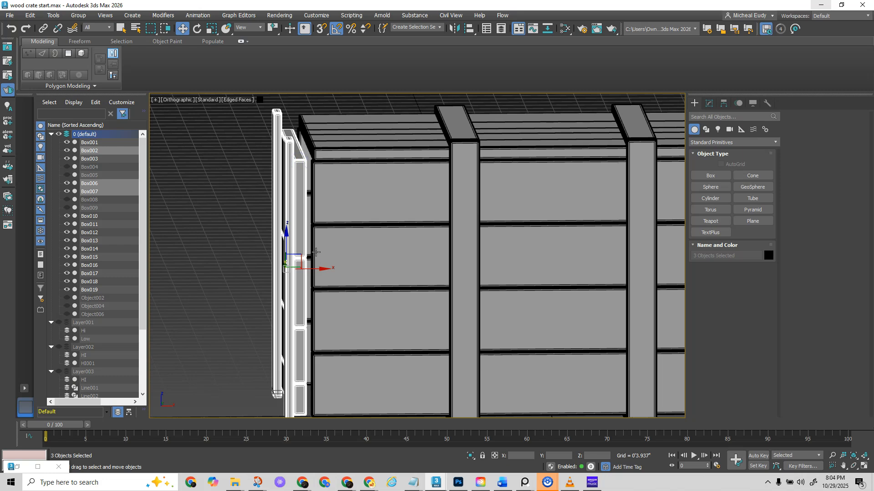
right_click(316, 252)
key("f")
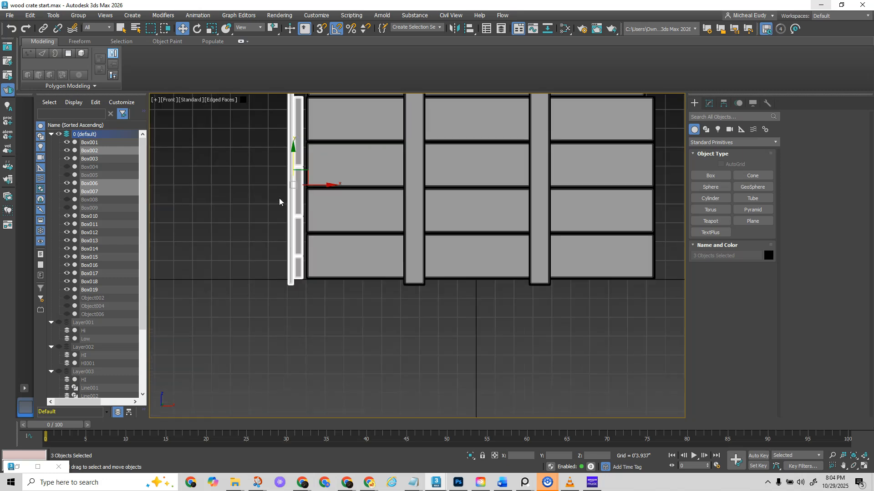
scroll(314, 288, "up", 5)
left_click_drag(303, 292, 328, 293)
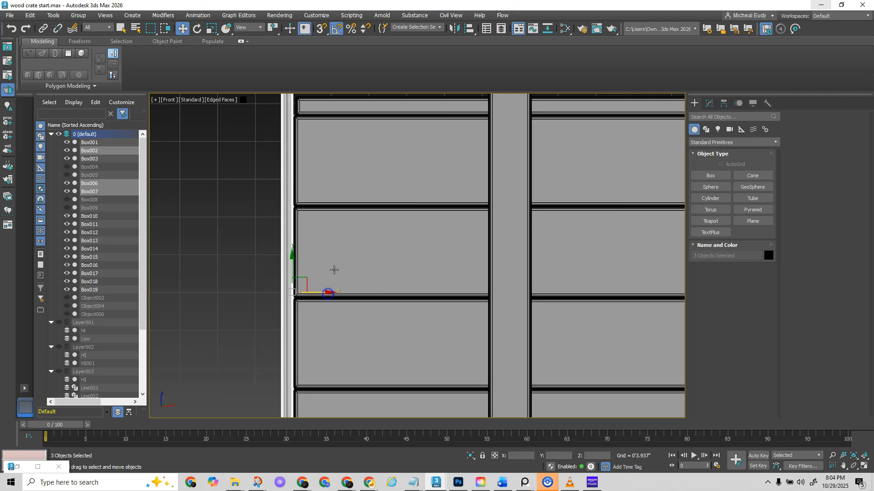
- Examine the crate from several sides and compare its lid and end construction with the reference photos
scroll(335, 245, "down", 2)
middle_click_drag(335, 244, 287, 264, "alt")
scroll(518, 259, "down", 5)
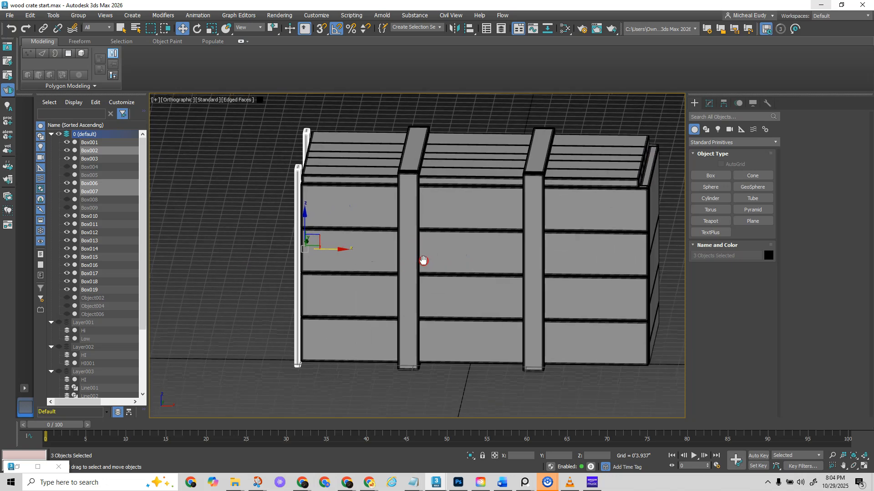
middle_click_drag(440, 270, 336, 280, "alt")
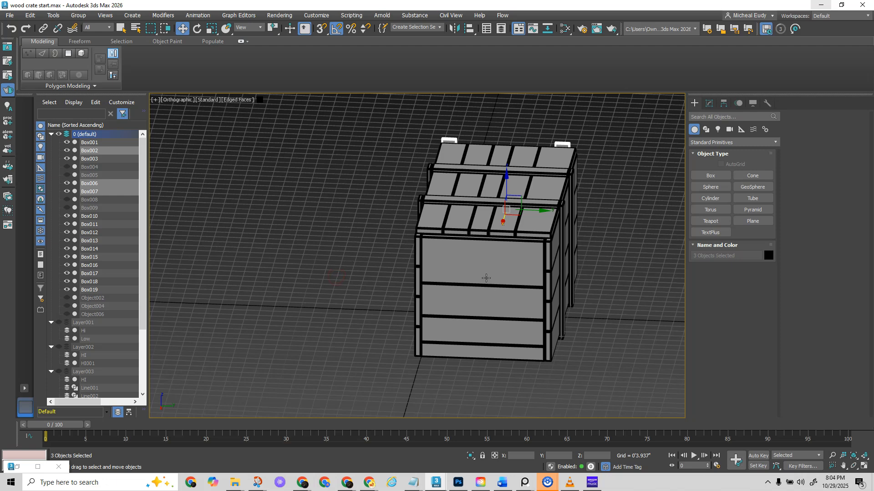
mouse_move(441, 280)
middle_mouse_down("alt")
mouse_move(459, 226)
mouse_move(426, 279)
mouse_move(454, 272)
middle_mouse_up("alt")
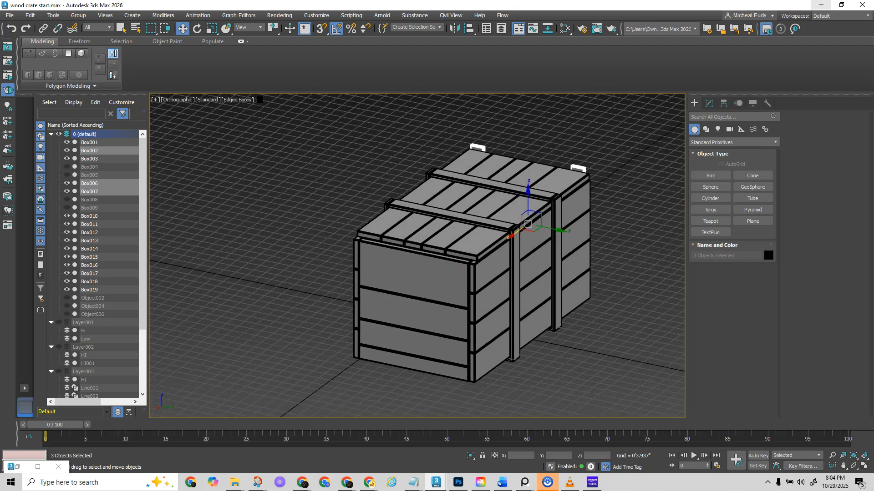
right_click_drag(873, 232, 511, 288)
scroll(537, 255, "down", 2)
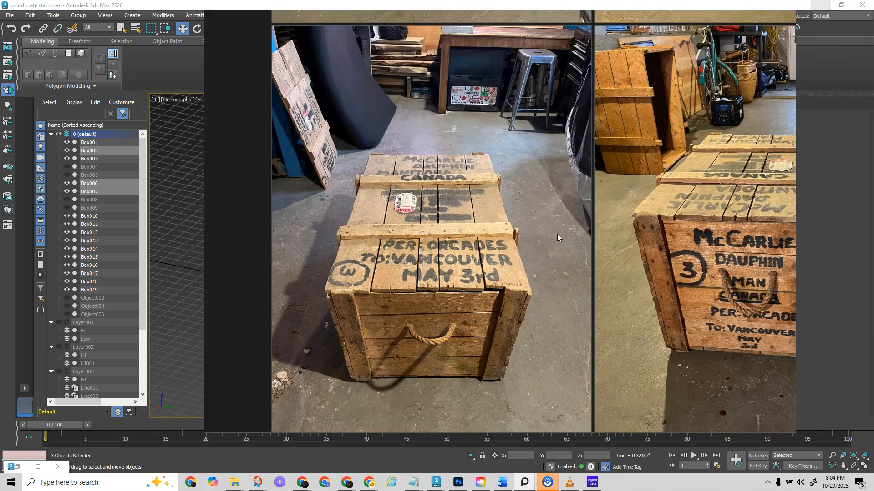
middle_click_drag(626, 227, 434, 272)
scroll(564, 264, "down", 2)
middle_click_drag(627, 256, 403, 307)
mouse_move(662, 230)
middle_mouse_down()
mouse_move(599, 259)
mouse_move(458, 295)
middle_mouse_up()
middle_click_drag(535, 280, 397, 197)
mouse_move(478, 298)
middle_mouse_down()
mouse_move(444, 176)
mouse_move(873, 177)
mouse_move(873, 194)
middle_mouse_up()
right_click_drag(502, 275, 873, 245)
- Clone the lid planks, Box003, straight down to the crate's underside at about Z -0'2.436"
left_click(448, 242)
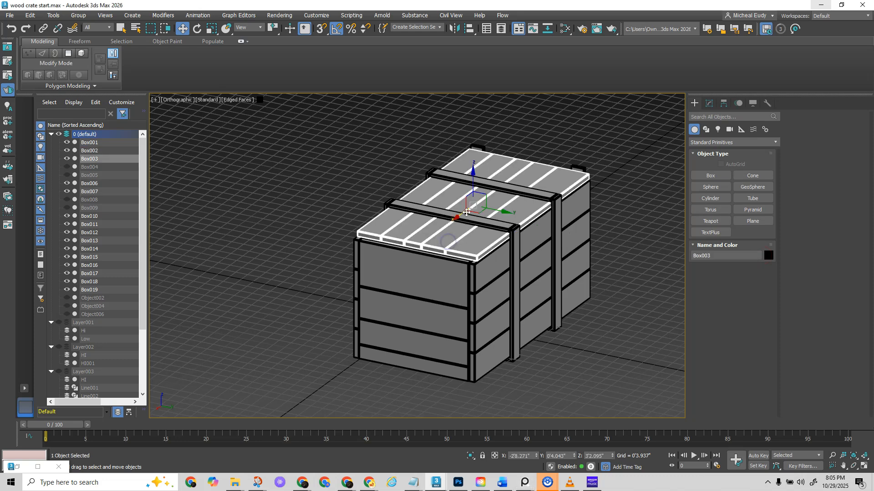
mouse_move(448, 242)
left_mouse_down("shift")
mouse_move(485, 321)
mouse_move(483, 311)
left_mouse_up("shift")
left_click(449, 281)
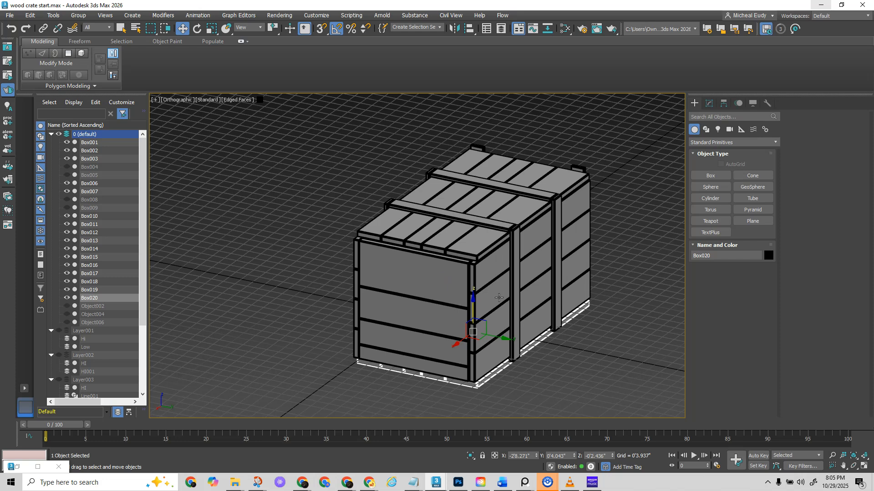
- Hide the end planks, Box010, and raise the cloned floor planks inside the crate to about Z -0'0.026"
key("v")
key("r")
scroll(476, 259, "up", 2)
middle_click_drag(477, 264, 467, 388)
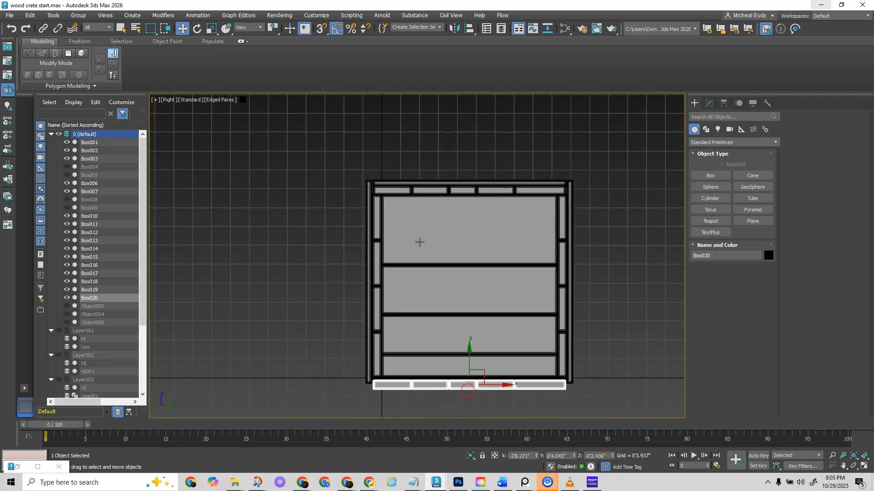
left_click(421, 242)
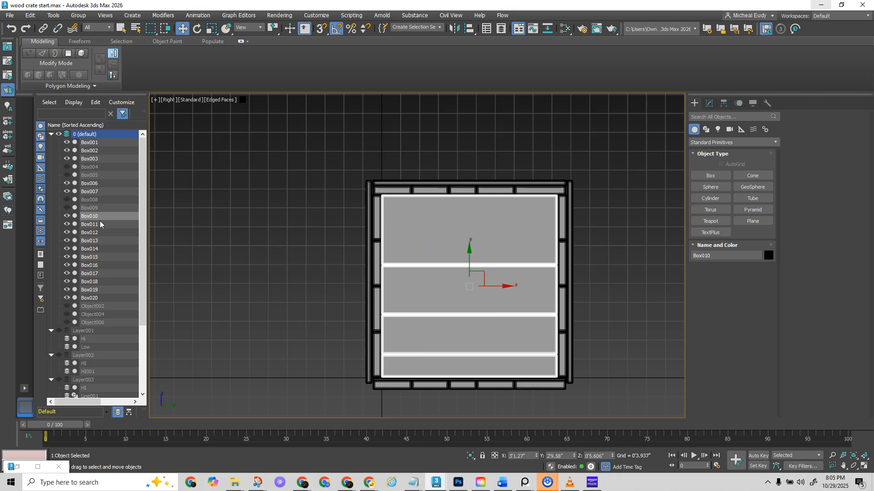
left_click(66, 217)
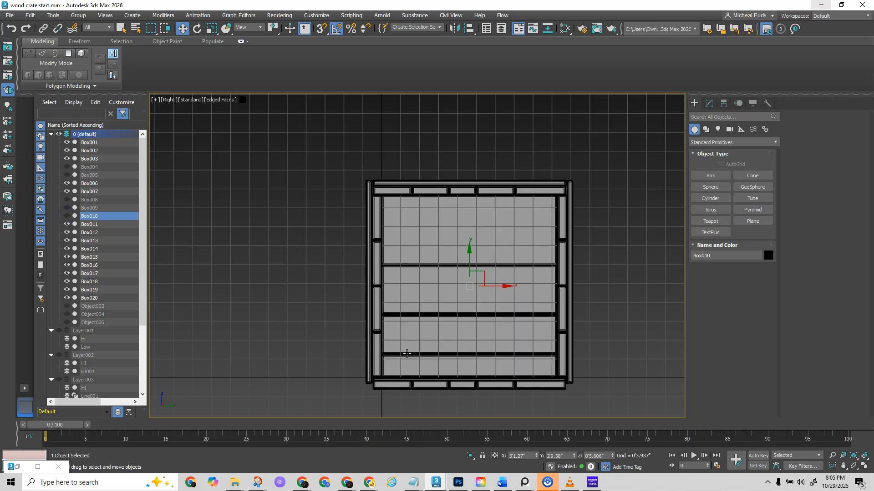
left_click(464, 379)
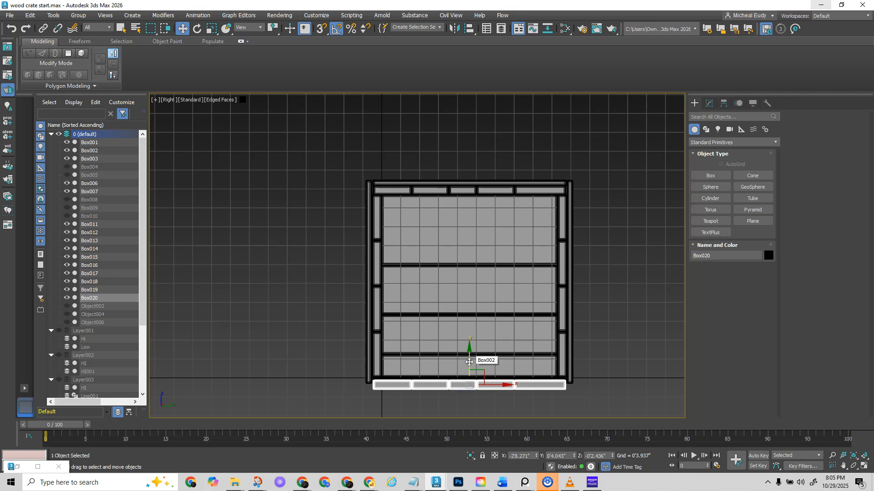
mouse_move(470, 360)
left_mouse_down()
mouse_move(470, 340)
mouse_move(472, 360)
mouse_move(475, 353)
left_mouse_up()
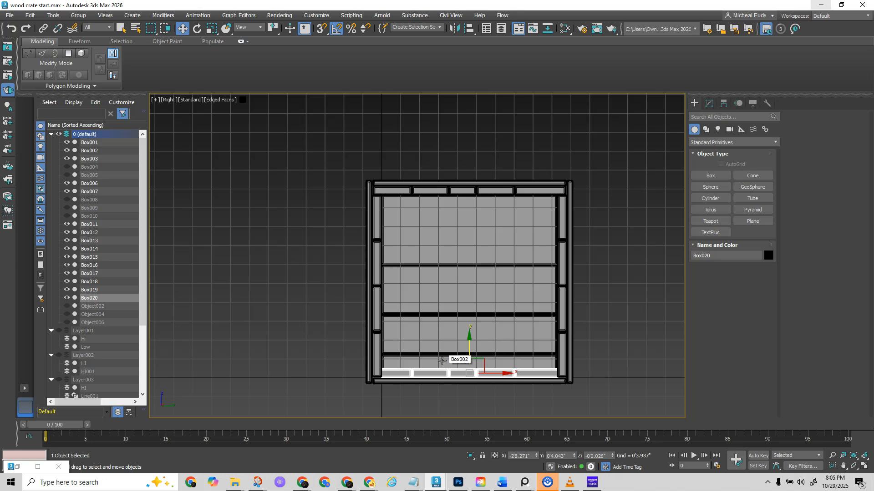
middle_click_drag(444, 355, 423, 265, "alt")
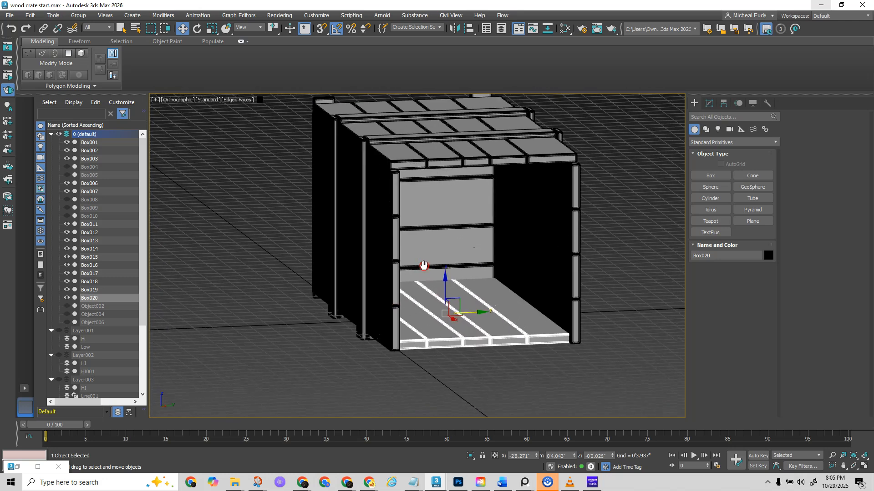
- Unhide the end planks, Box010, and the two vertical battens, Box009 and Box008
left_click(67, 216)
left_click(67, 207)
left_click(66, 199)
scroll(468, 257, "down", 2)
middle_click_drag(468, 257, 536, 267, "alt")
scroll(475, 239, "up", 3)
middle_click_drag(475, 239, 432, 251, "alt")
- Check the lid against the reference photos and extend its end vertices about 0'1.81" outward along X in Edit Poly, then return to Chamfer
right_click_drag(824, 1, 642, 268)
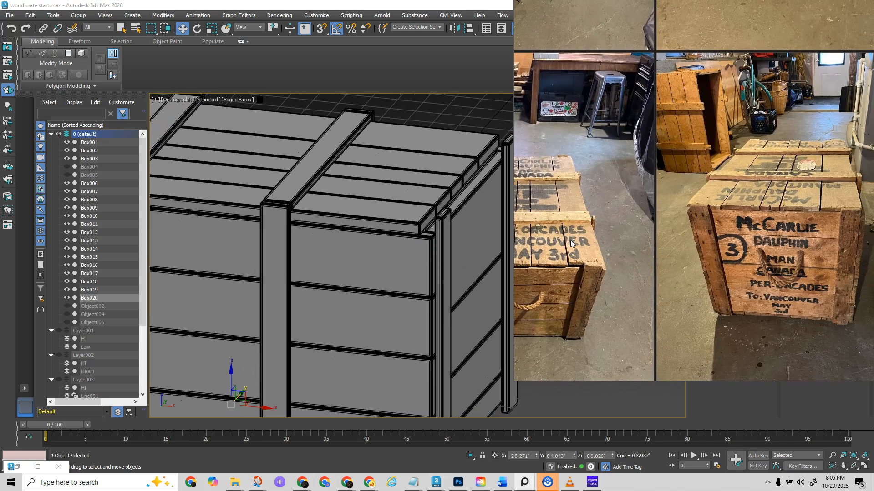
right_click_drag(569, 243, 820, 241)
left_click(388, 203)
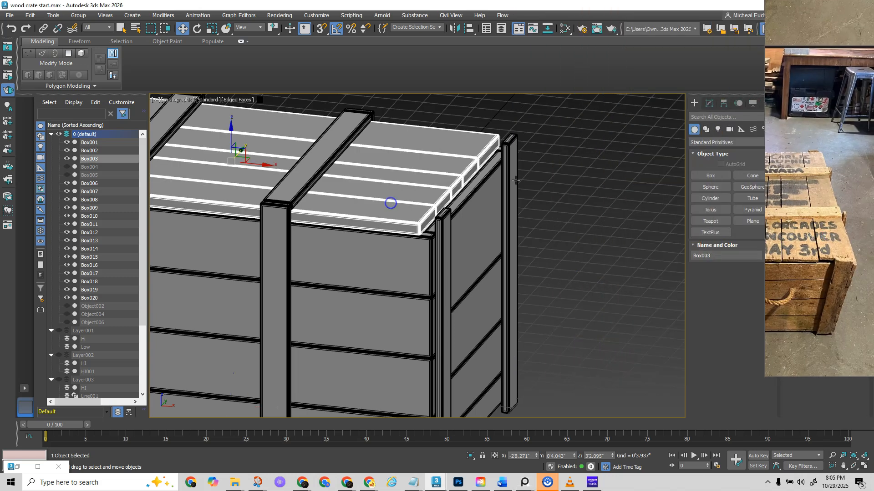
left_click(709, 103)
right_click(856, 168)
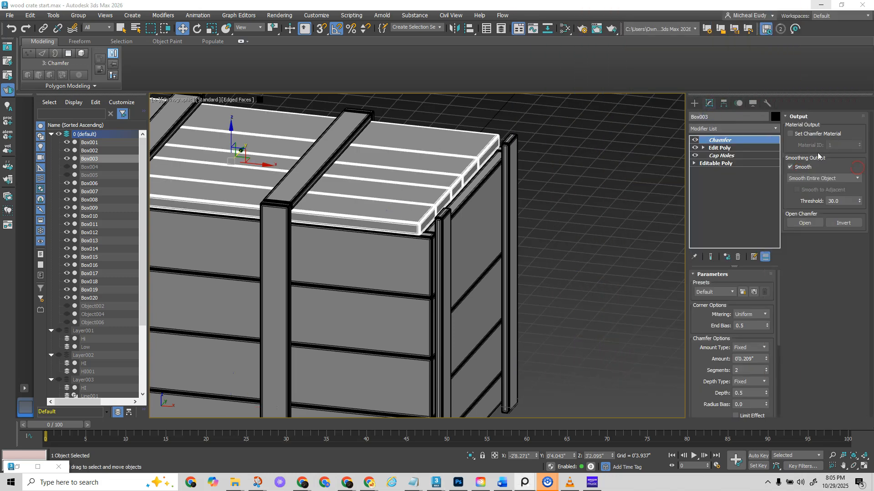
left_click(724, 147)
middle_click_drag(576, 242, 588, 250, "alt")
left_click(803, 128)
left_click_drag(484, 137, 547, 314)
left_click_drag(538, 231, 551, 230)
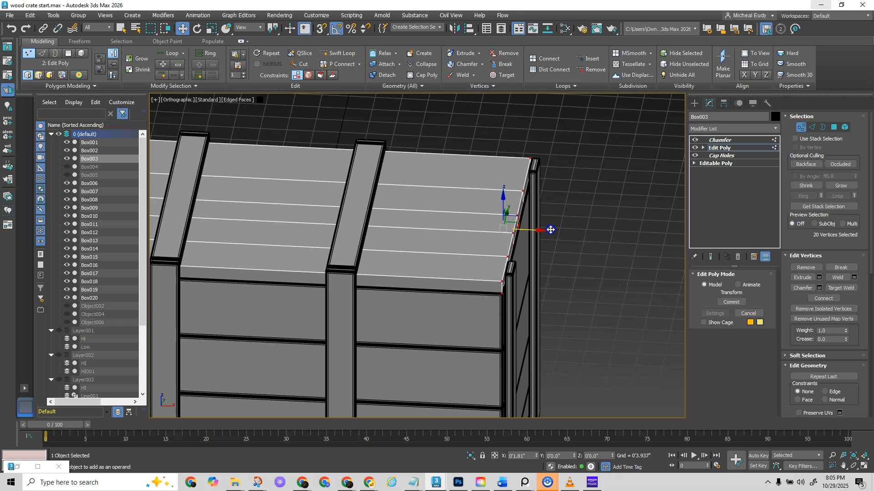
left_click(801, 127)
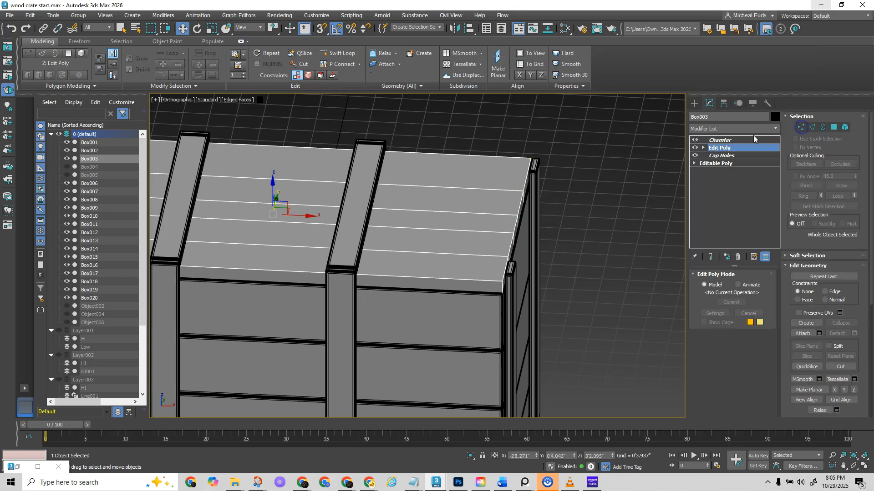
left_click(743, 141)
- Move the lid planks' vertices at the opposite end outward to about X -2'11.407" in Edit Poly, and return to Chamfer
middle_click_drag(153, 248, 354, 264)
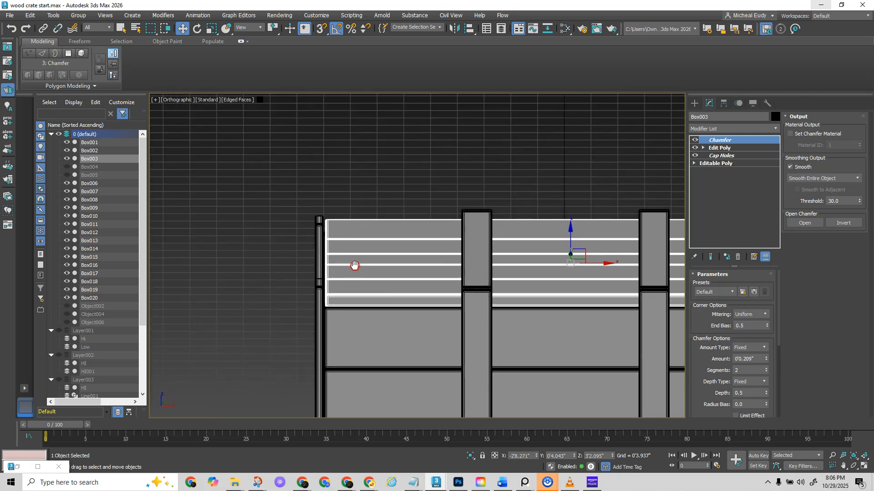
left_click(716, 149)
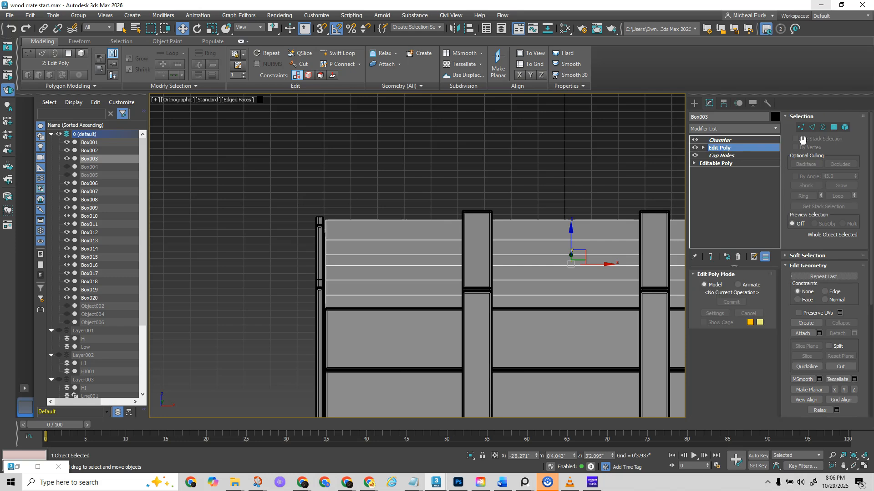
left_click(801, 127)
left_click_drag(283, 186, 383, 321)
scroll(333, 315, "up", 4)
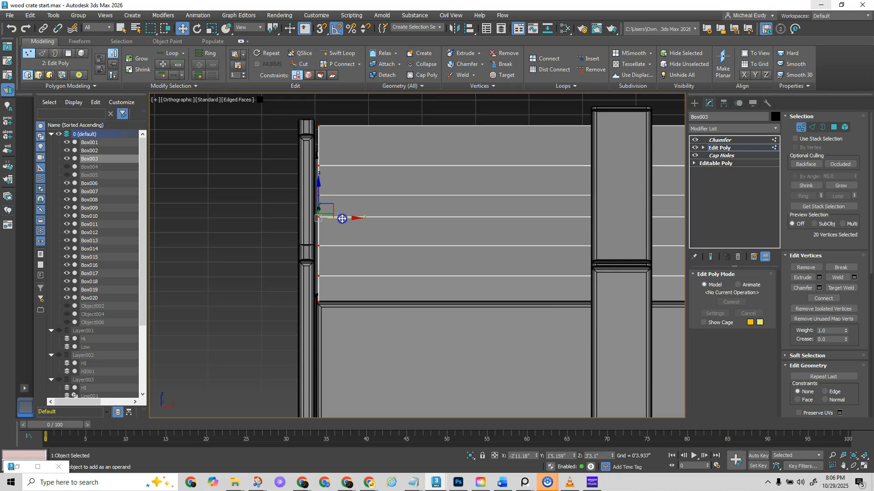
left_click_drag(342, 219, 338, 218)
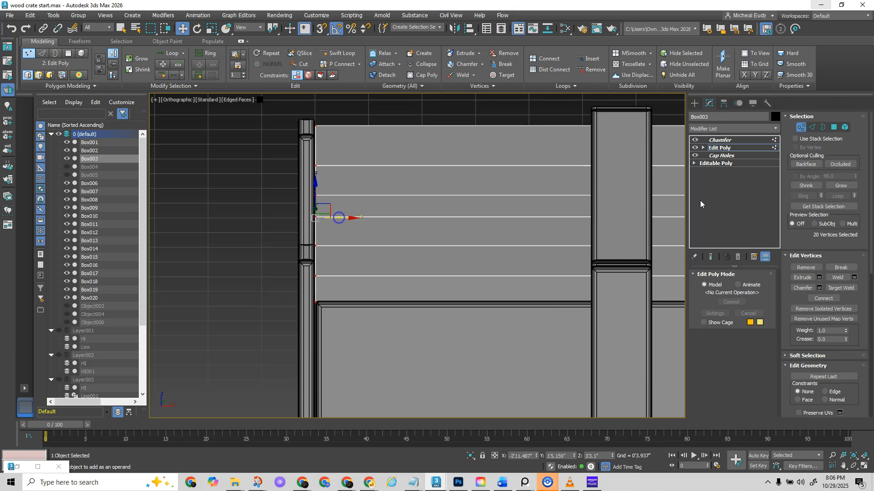
left_click(749, 140)
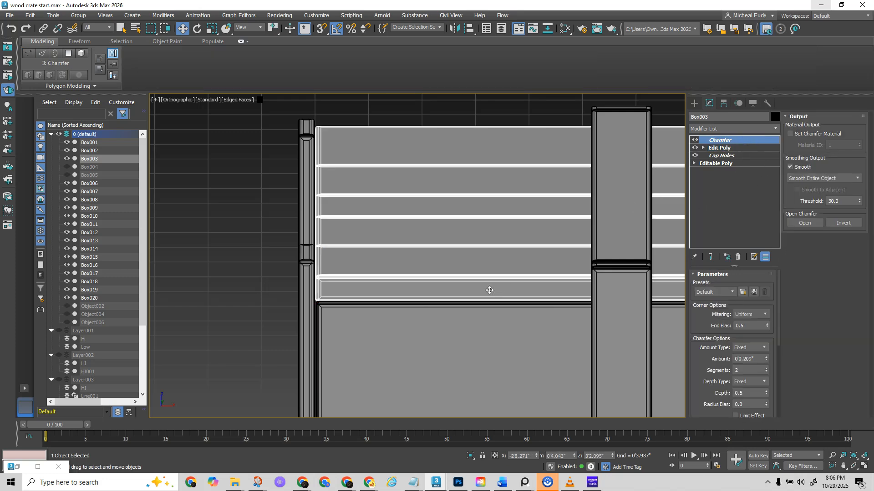
- Try to raise the bottom vertices of the corner batten Box007 to about Z 0'0.091" in Edit Poly, and undo the move
scroll(490, 290, "down", 5)
middle_click_drag(445, 286, 528, 244, "alt")
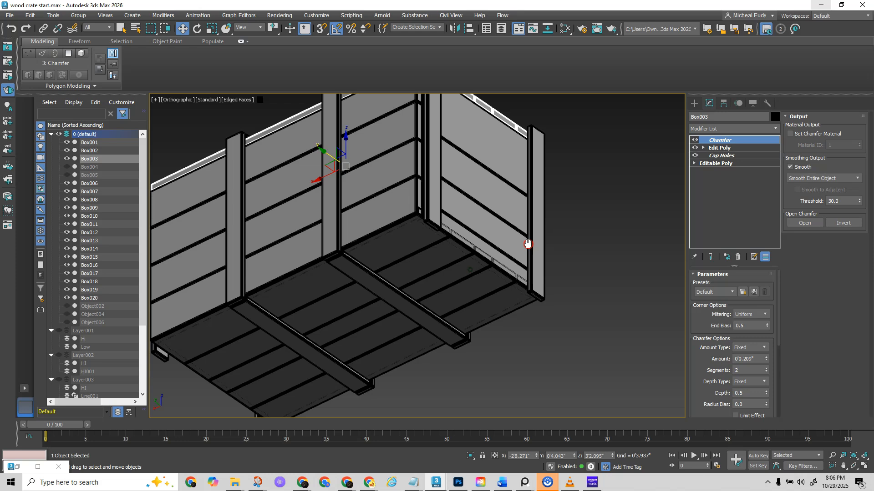
middle_click_drag(527, 243, 527, 250, "alt")
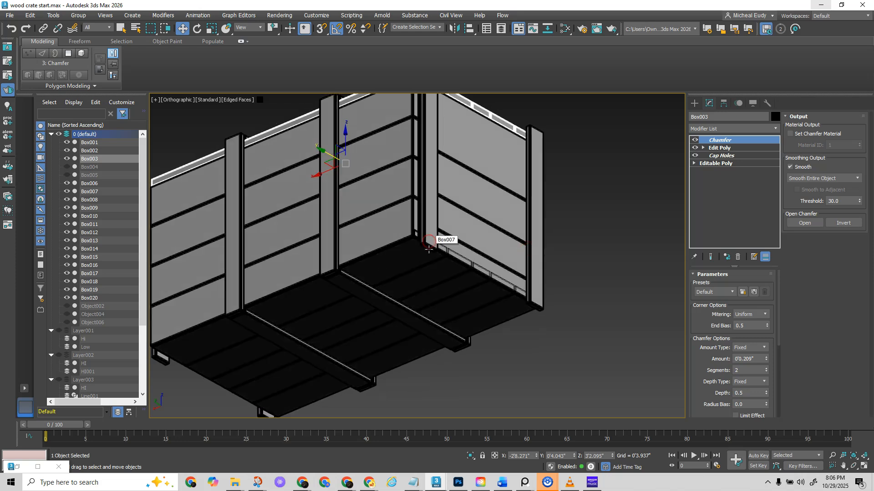
left_click(421, 236)
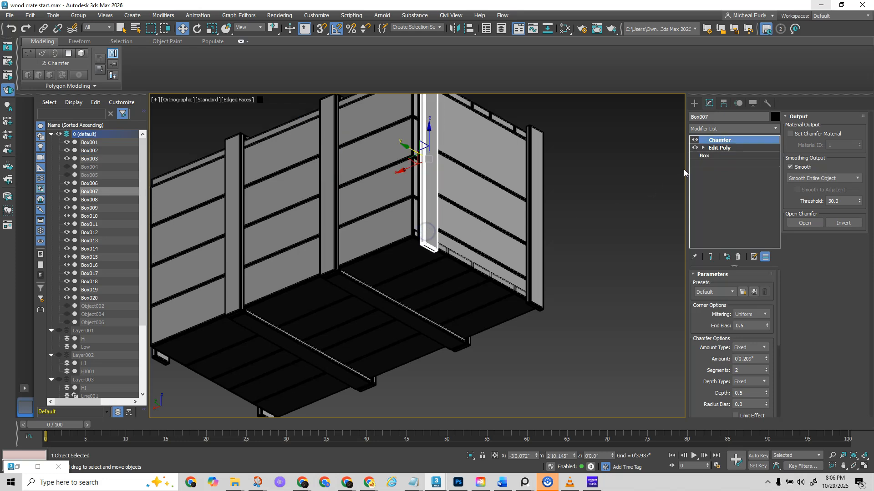
left_click(705, 156)
left_click(717, 148)
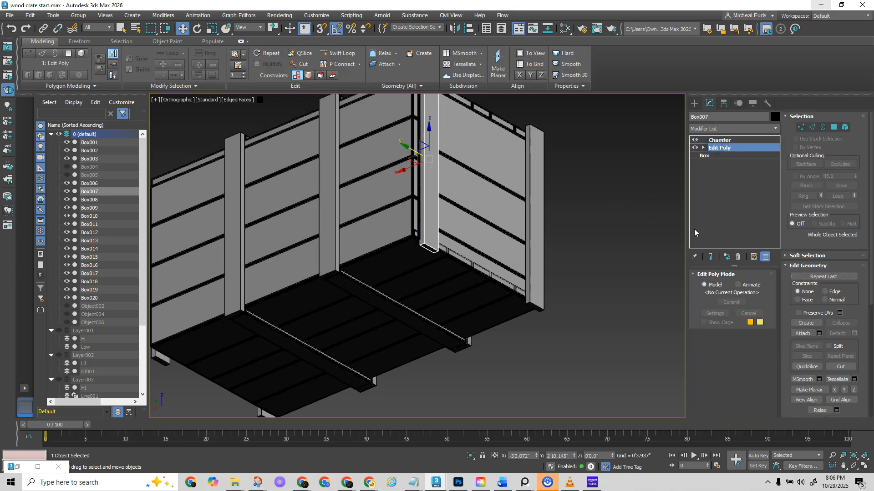
left_click(802, 128)
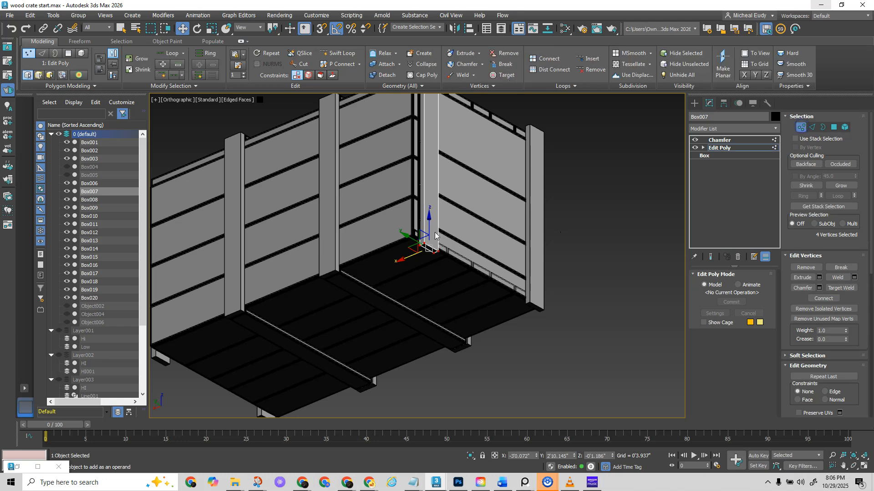
middle_click_drag(444, 253, 409, 285, "alt")
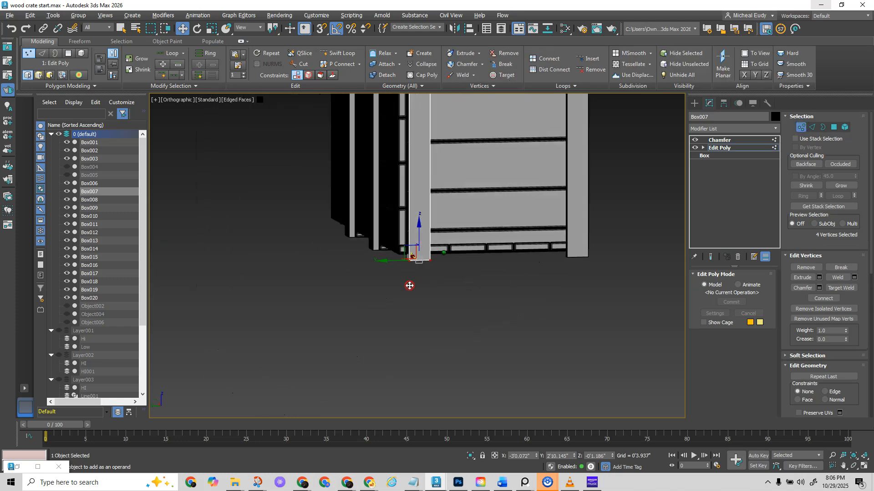
scroll(410, 279, "up", 5)
left_click_drag(435, 210, 436, 195)
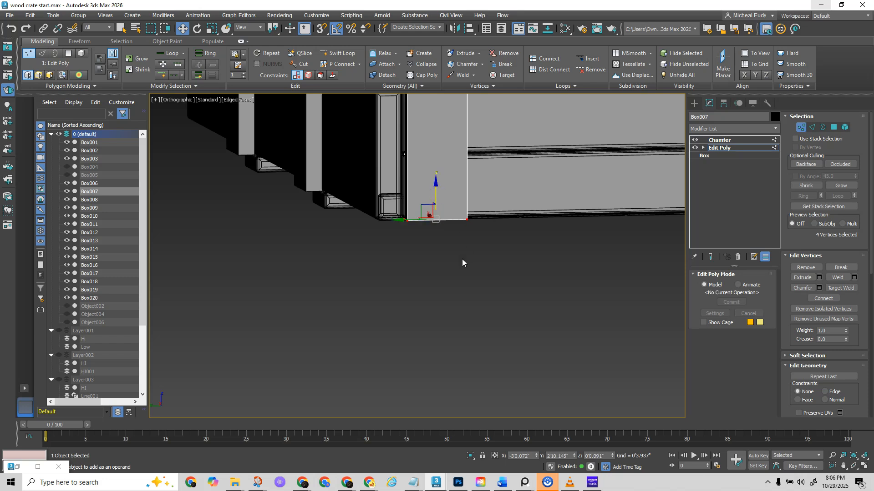
key("ctrl+z")
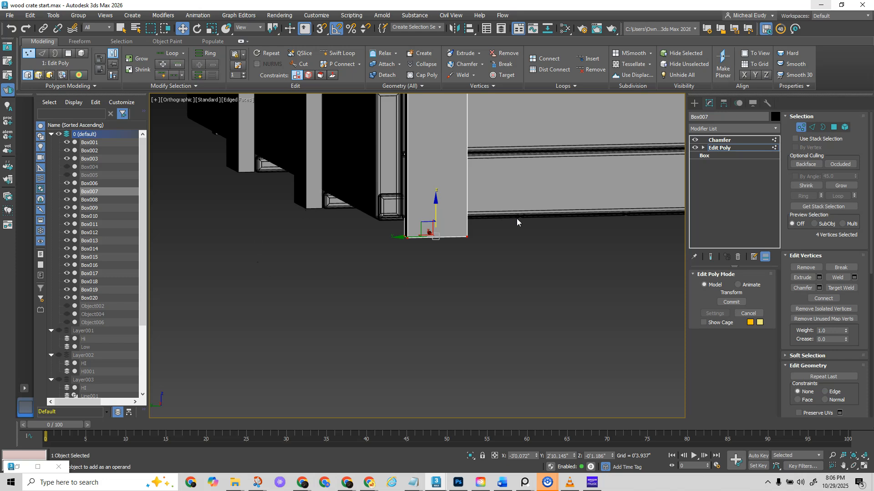
scroll(516, 222, "down", 4)
middle_click_drag(517, 222, 407, 303)
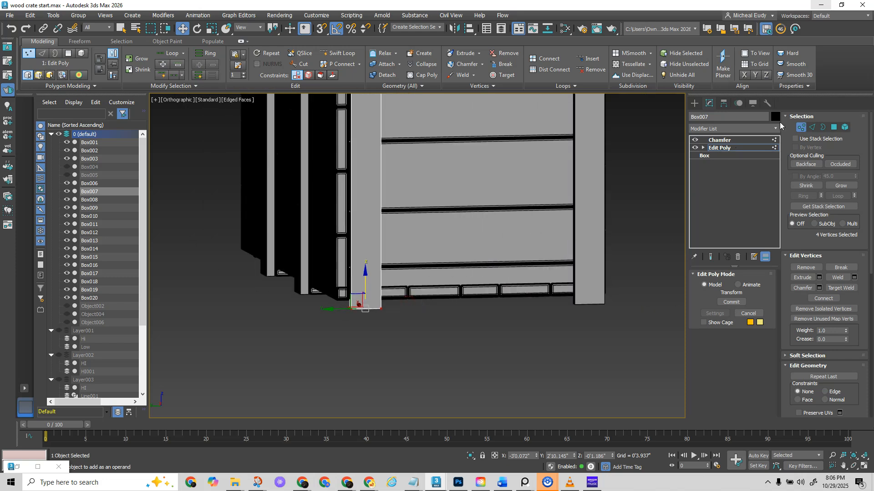
left_click(802, 128)
- Make the Chamfer modifier unique on the two battens Box006 and Box007, with respect to each other
left_click(694, 104)
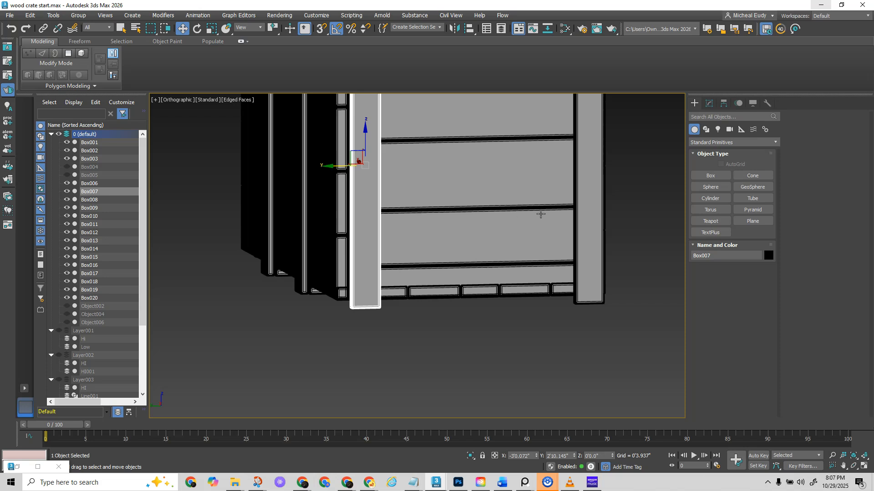
left_click(590, 208, "ctrl")
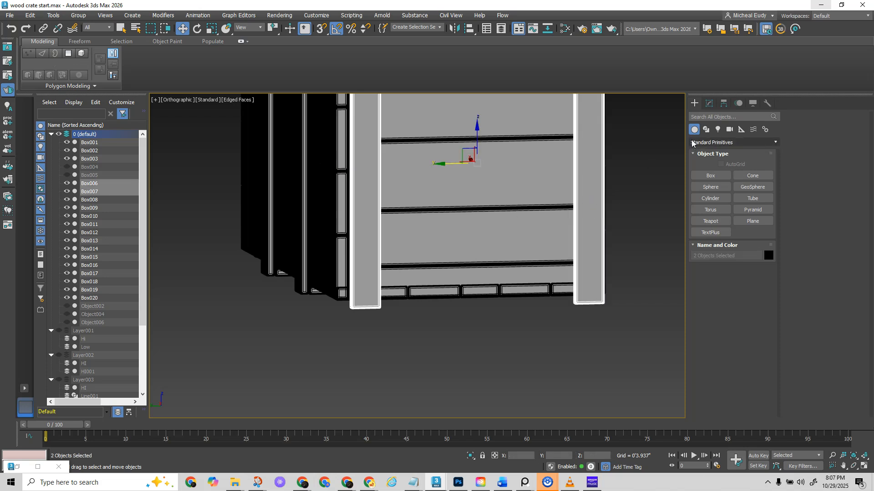
left_click(709, 103)
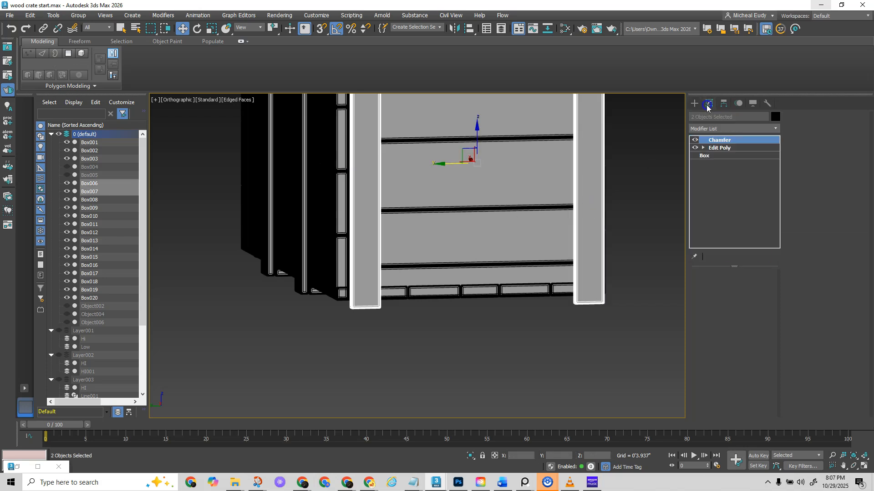
right_click(720, 141)
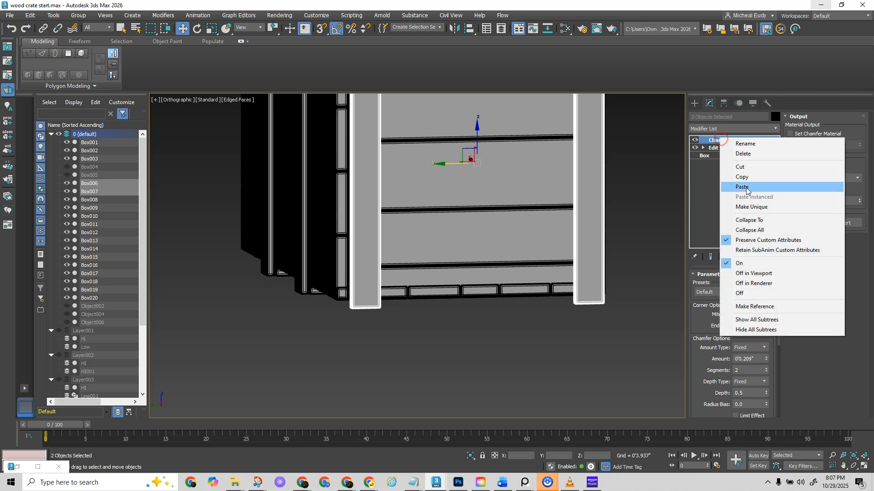
left_click(762, 208)
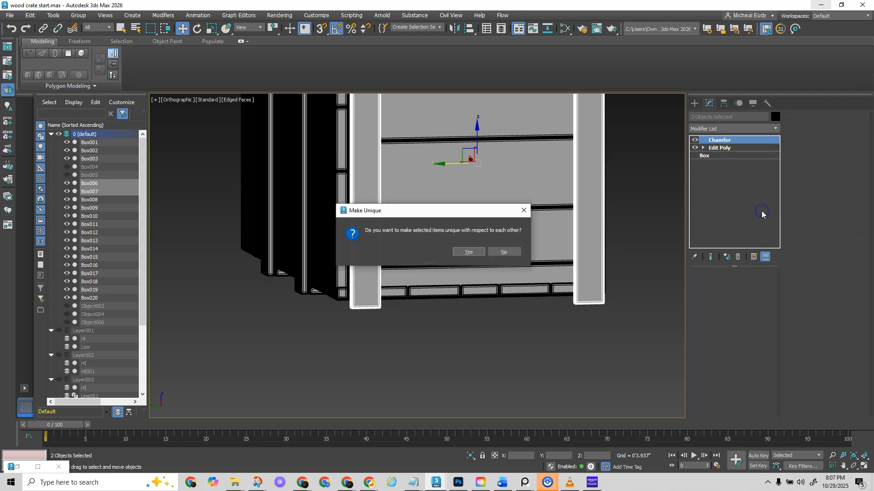
left_click(473, 252)
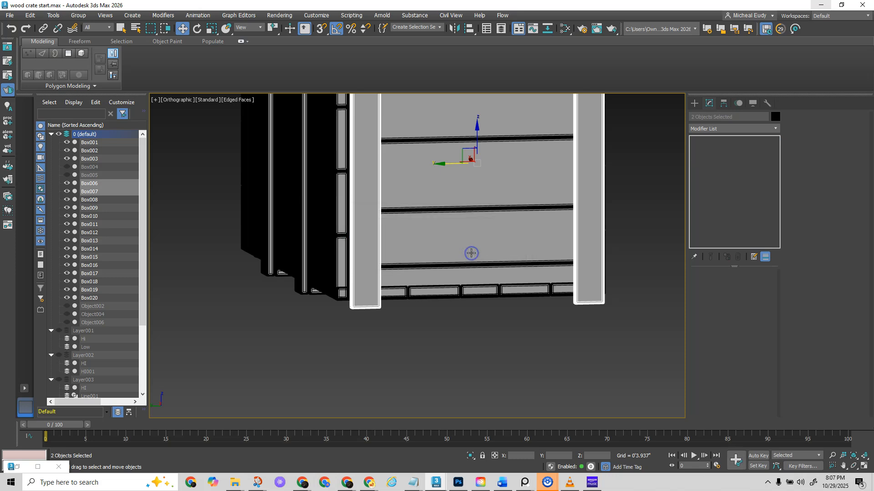
left_click(616, 219)
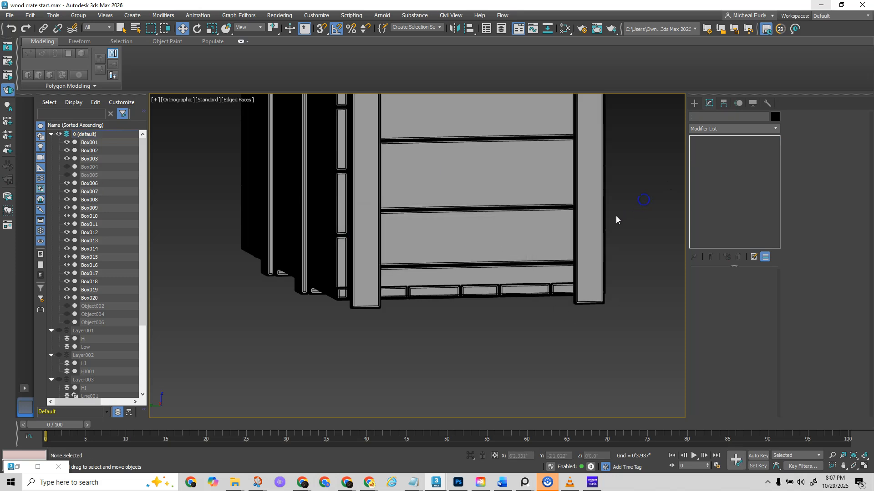
left_click(589, 225)
- Make the Chamfer modifier unique on the opposite end's battens, Box008 and Box009, with respect to each other
scroll(344, 242, "down", 3)
middle_click_drag(261, 240, 396, 284, "alt")
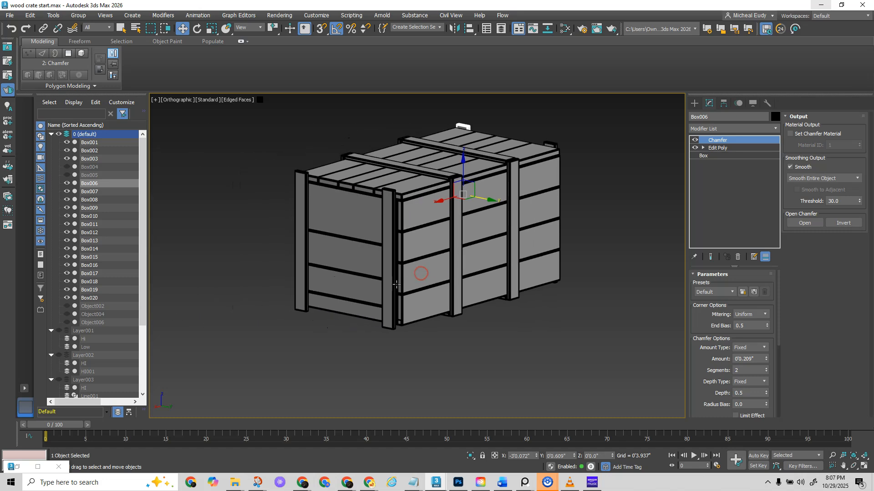
middle_click_drag(477, 252, 556, 209, "alt")
left_click(310, 232)
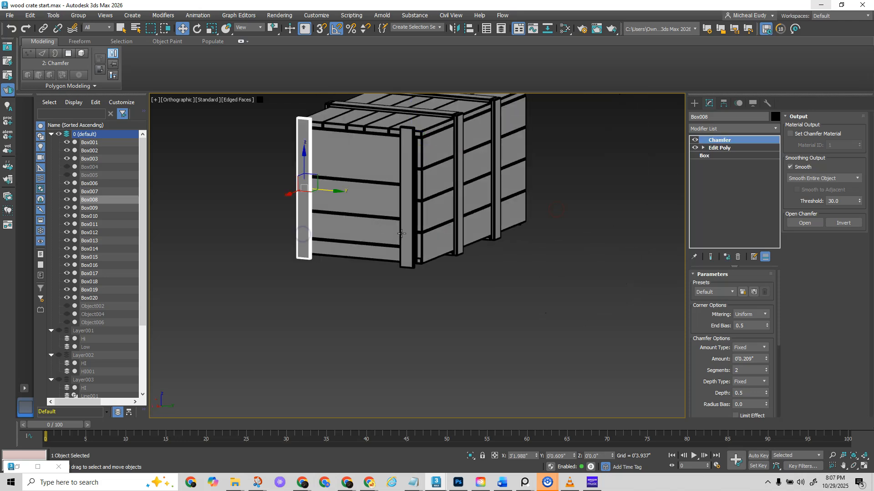
left_click(404, 233, "ctrl")
right_click(403, 233)
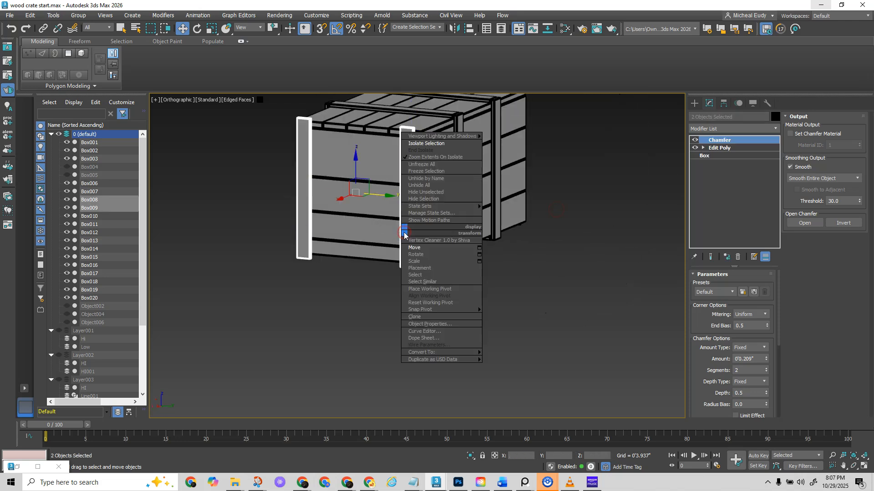
right_click(707, 184)
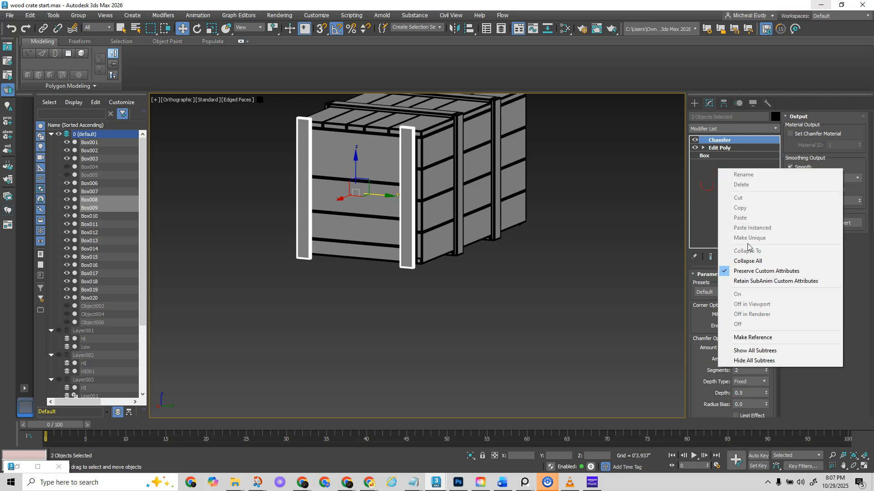
right_click(731, 141)
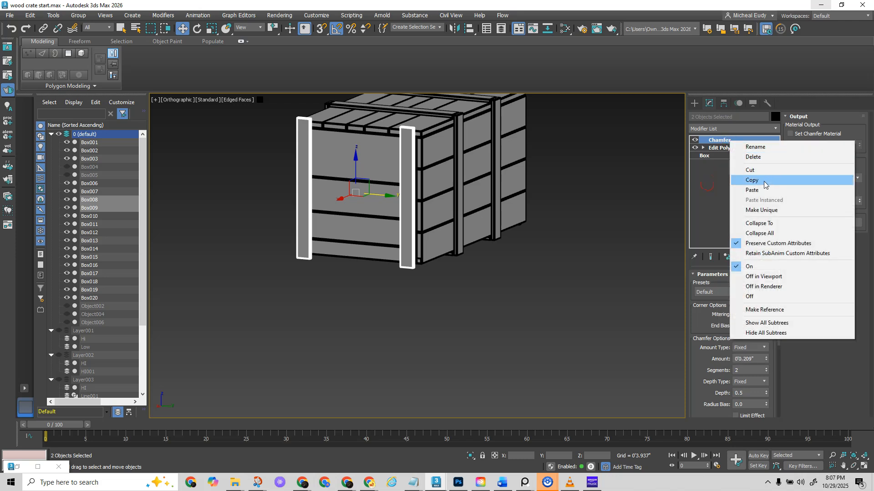
left_click(764, 210)
left_click(464, 252)
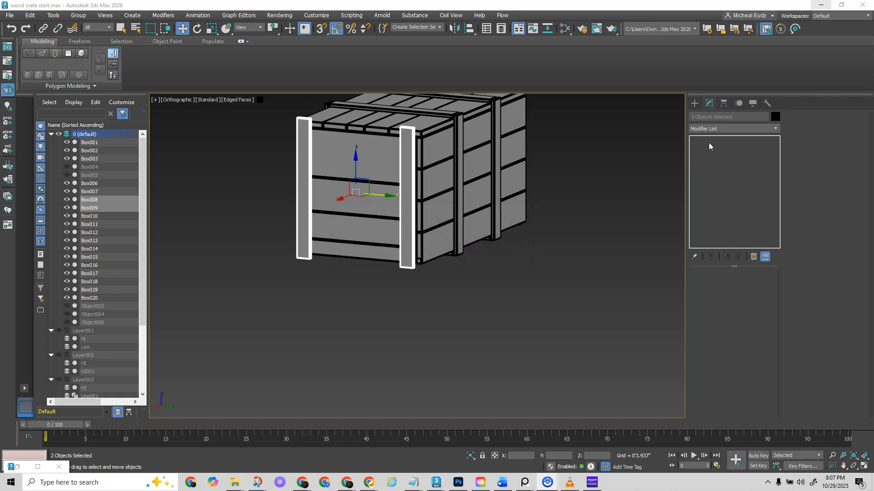
left_click(564, 237)
- Add one shared Edit Poly modifier to all four end battens, Box006, Box007, Box008 and Box009
left_click(405, 239)
left_click(300, 233, "ctrl")
middle_click_drag(300, 233, 437, 263, "alt")
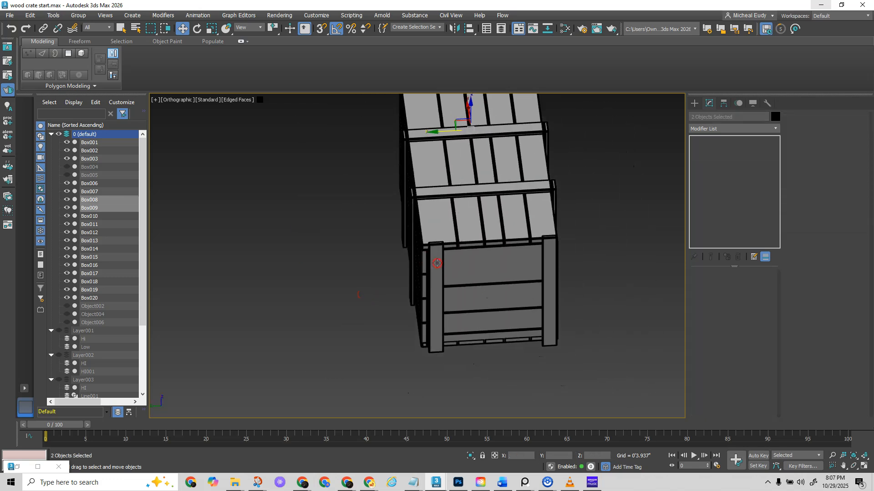
left_click(436, 263, "ctrl")
left_click(550, 264, "ctrl")
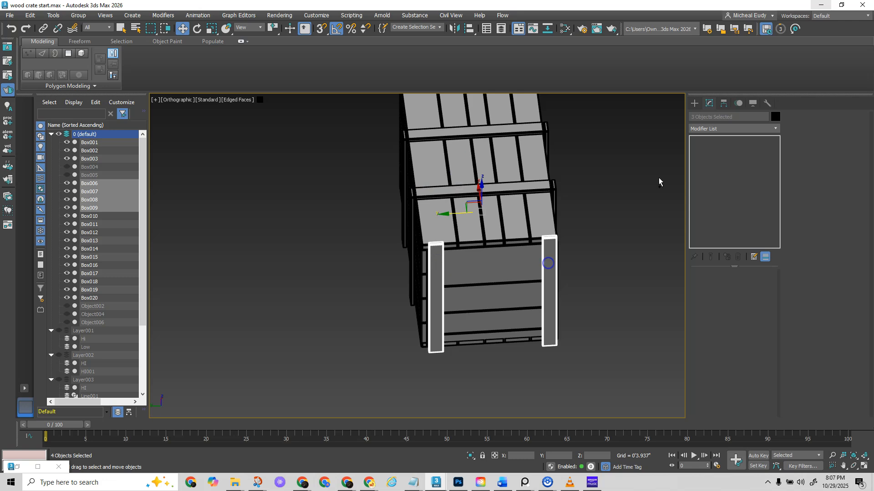
left_click(709, 130)
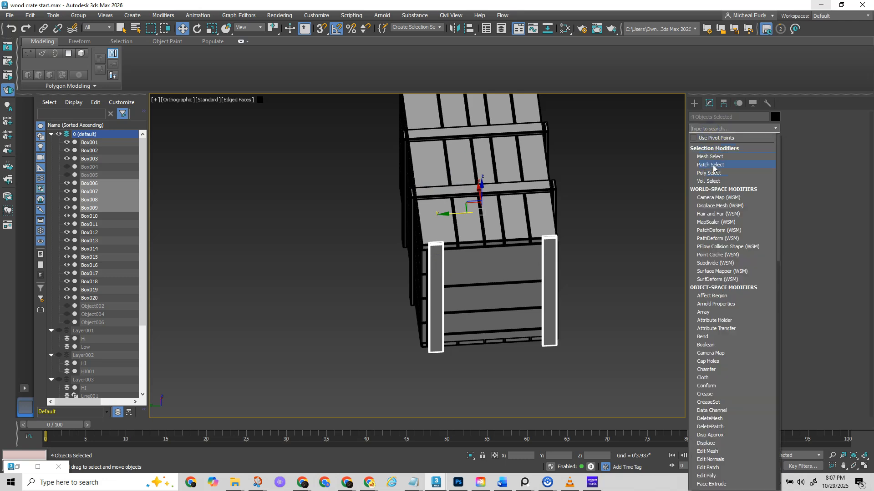
type("ed")
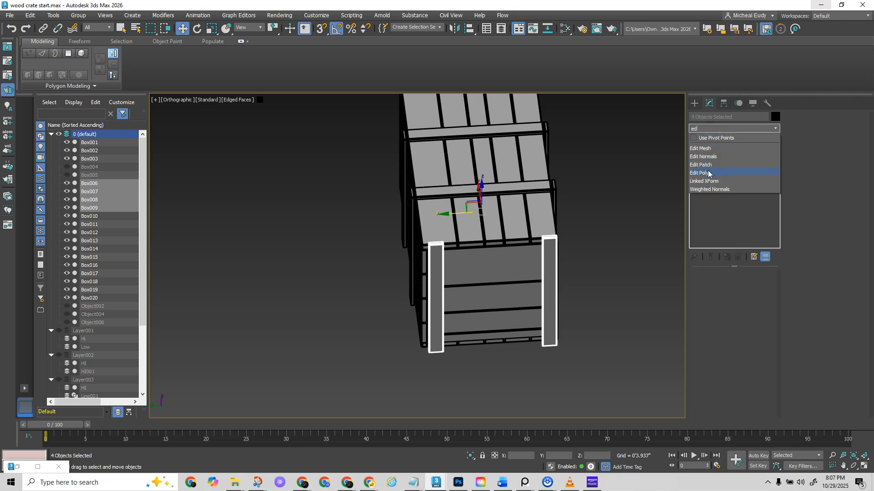
left_click(708, 173)
left_click(800, 128)
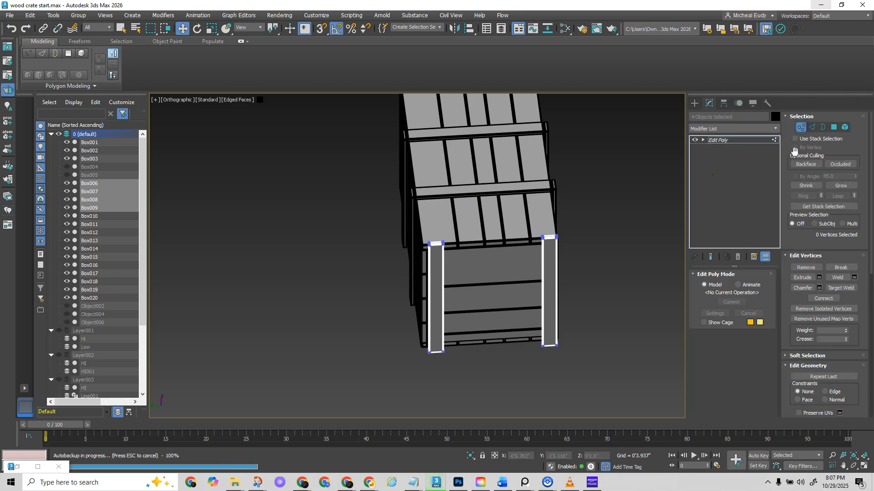
left_click(801, 127)
left_click(660, 196)
- Move the new shared Edit Poly modifier directly below Chamfer in the stacks of battens Box006 and Box007
left_click(549, 282)
left_click(728, 140)
left_click_drag(730, 143, 726, 156)
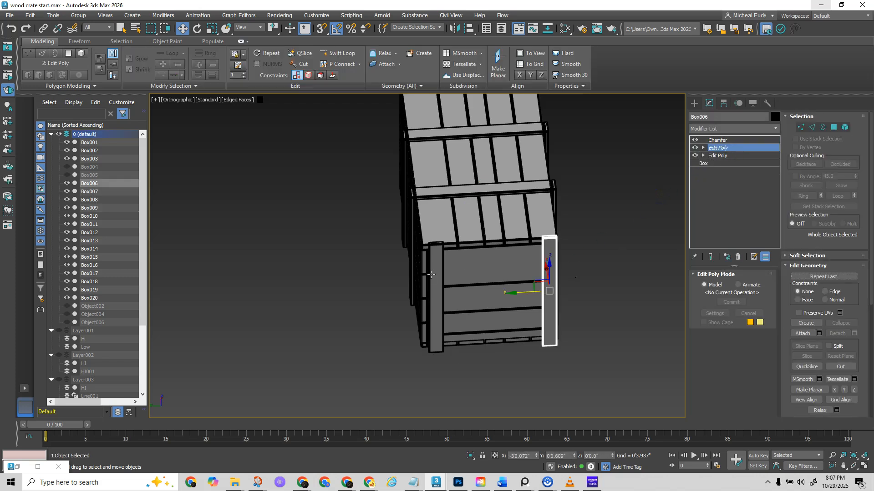
left_click(431, 274)
left_click(721, 141)
left_click_drag(722, 141, 726, 156)
- Move the shared Edit Poly modifier directly below Chamfer in the stacks of battens Box009 and Box008
middle_click_drag(448, 202, 610, 187, "alt")
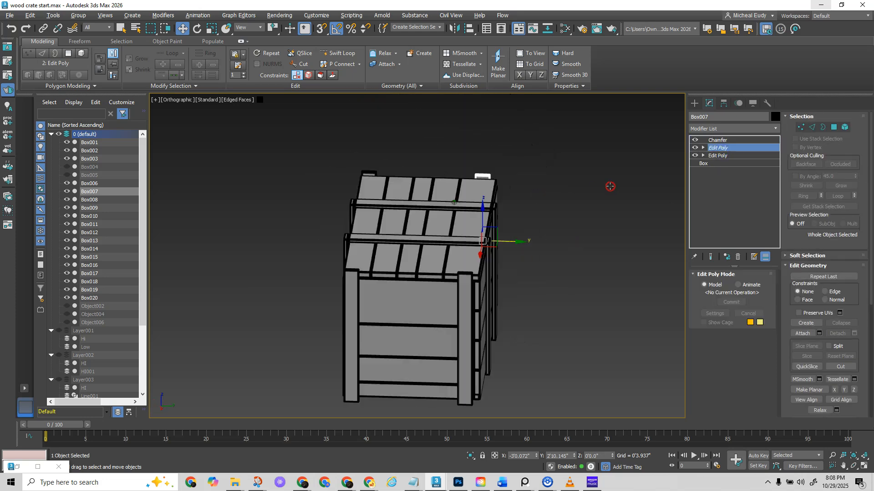
left_click(464, 305)
left_click_drag(725, 142, 726, 156)
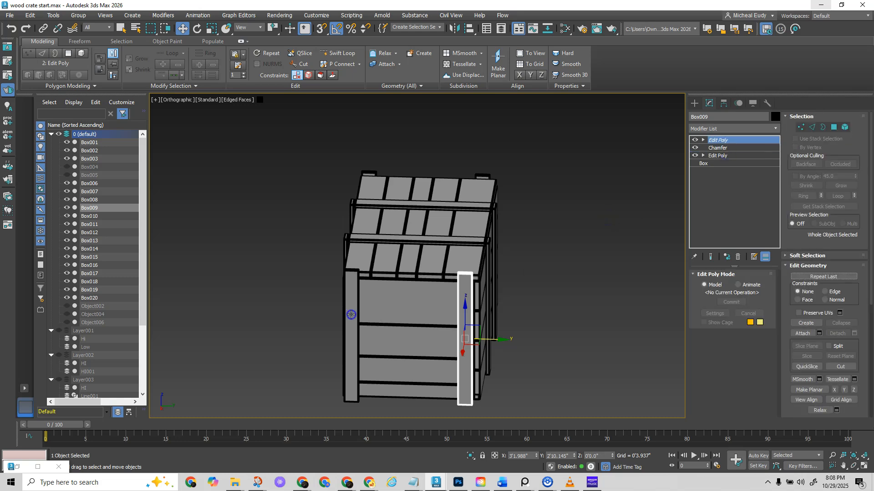
left_click(351, 314)
left_click_drag(720, 141, 720, 157)
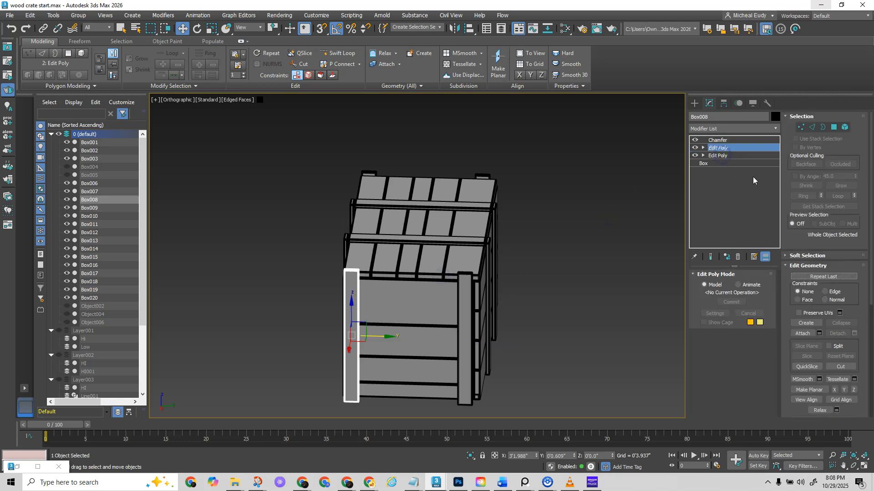
- Try to raise the four bottom vertices of batten Box008 on its own, then undo the move and leave vertex editing
left_click(802, 128)
middle_click_drag(410, 301, 393, 330, "alt")
scroll(419, 250, "up", 5)
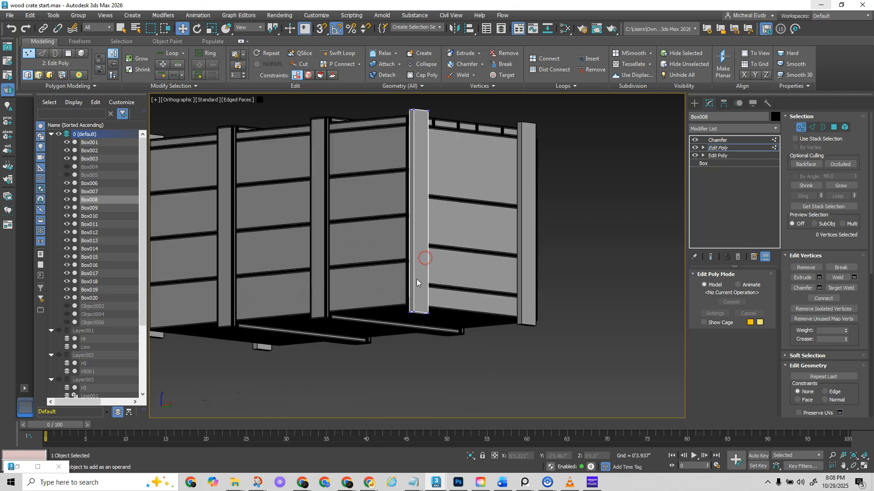
left_click_drag(387, 306, 459, 360)
scroll(449, 324, "up", 3)
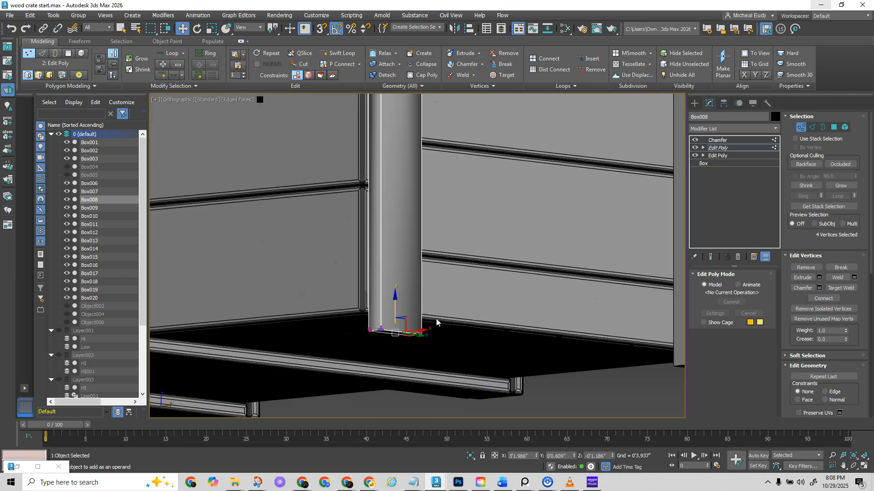
left_click_drag(395, 312, 395, 292)
key("ctrl+z")
scroll(465, 299, "down", 6)
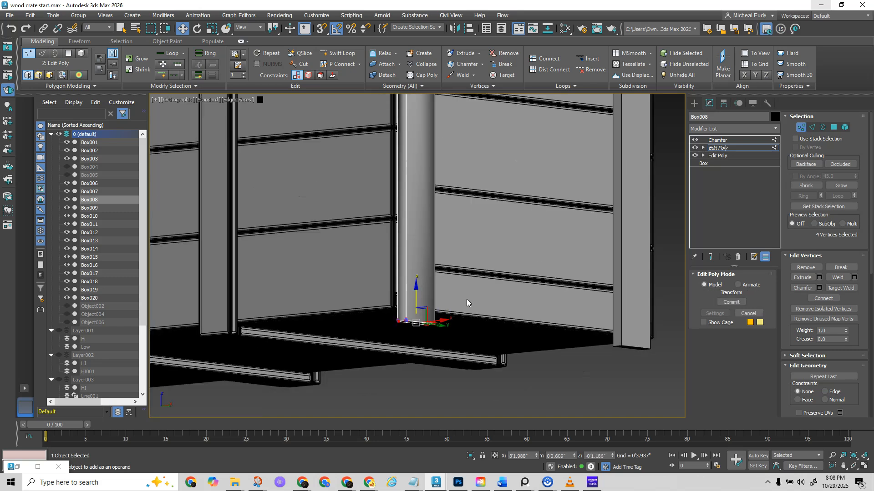
middle_click_drag(469, 295, 479, 298)
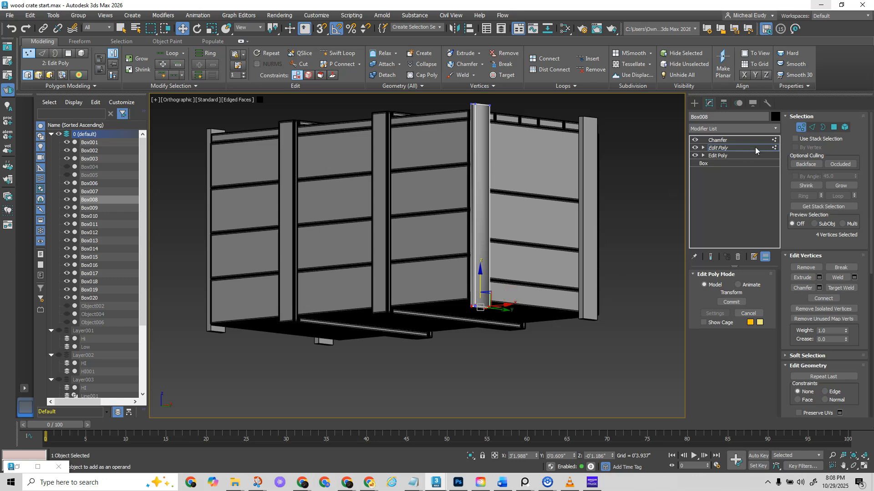
left_click(586, 229)
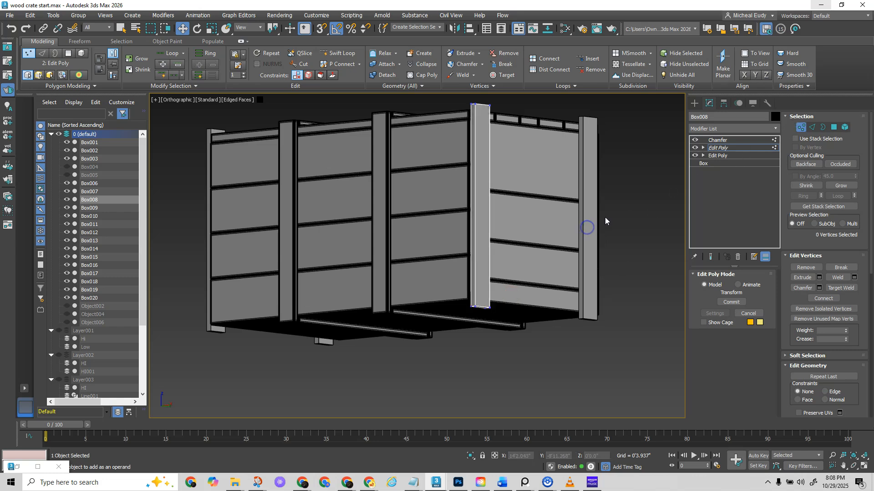
left_click_drag(446, 298, 504, 327)
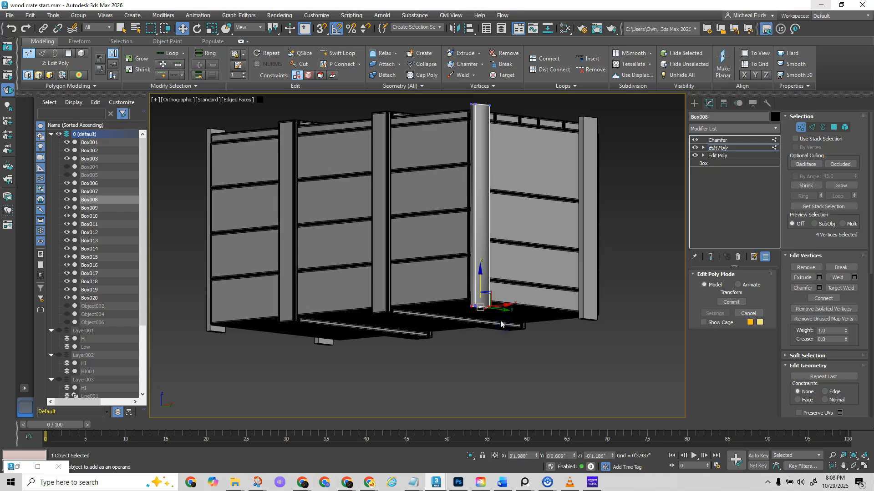
left_click(801, 127)
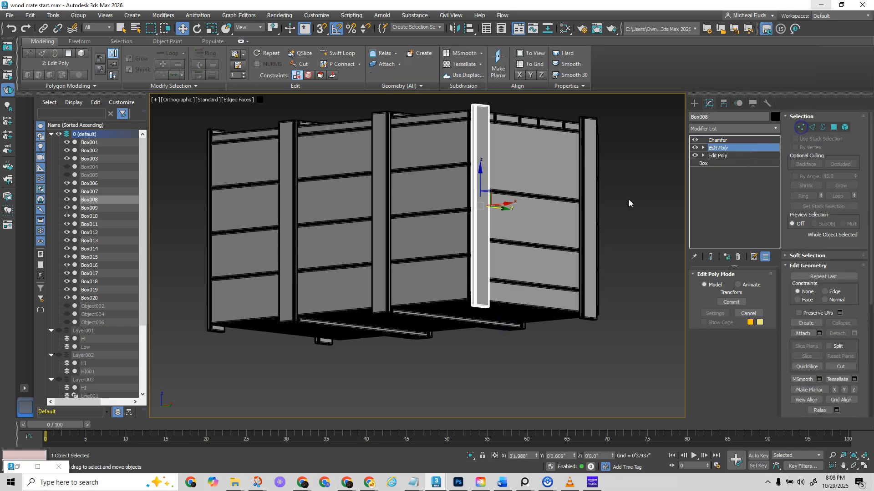
- Select all four end battens, Box006 to Box009, and open their shared Edit Poly modifier for vertex editing
left_click(587, 228)
left_click(477, 255, "ctrl")
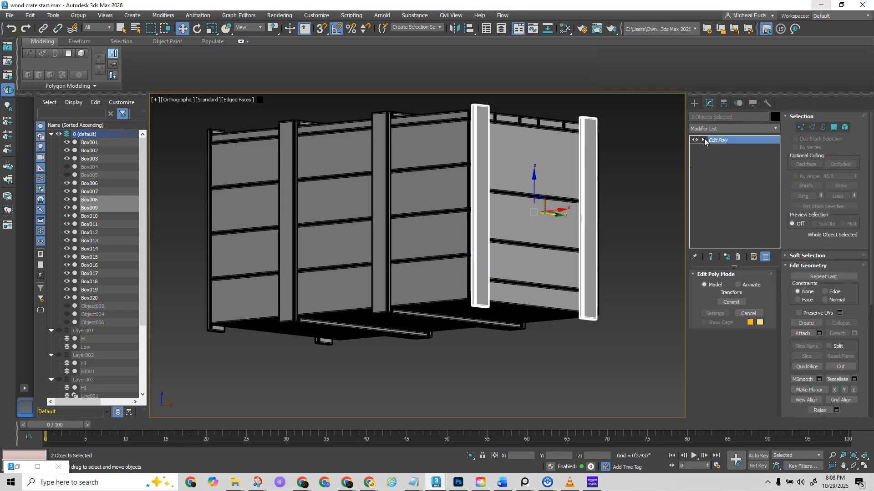
middle_click_drag(325, 291, 471, 305, "alt")
left_click(319, 329, "ctrl")
left_click(426, 317, "ctrl")
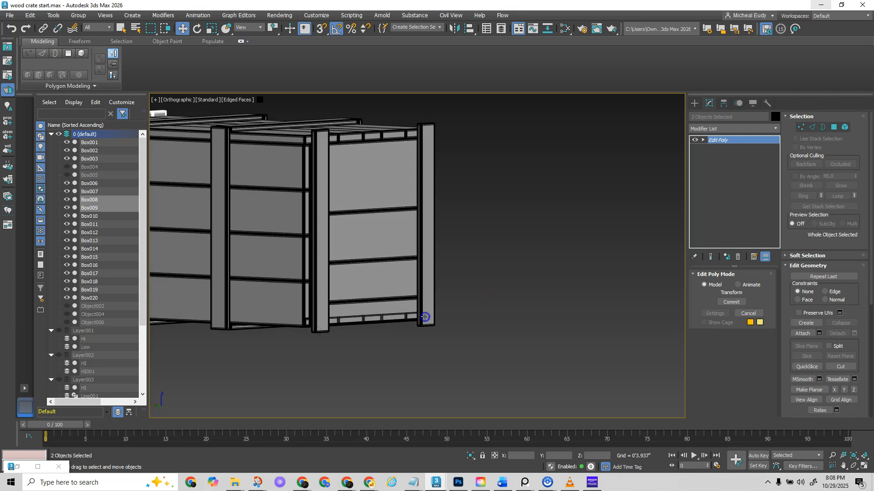
left_click(703, 140)
key("1")
- Try to raise only the four already selected bottom vertices of one batten through the shared Edit Poly, then undo it
scroll(349, 352, "up", 2)
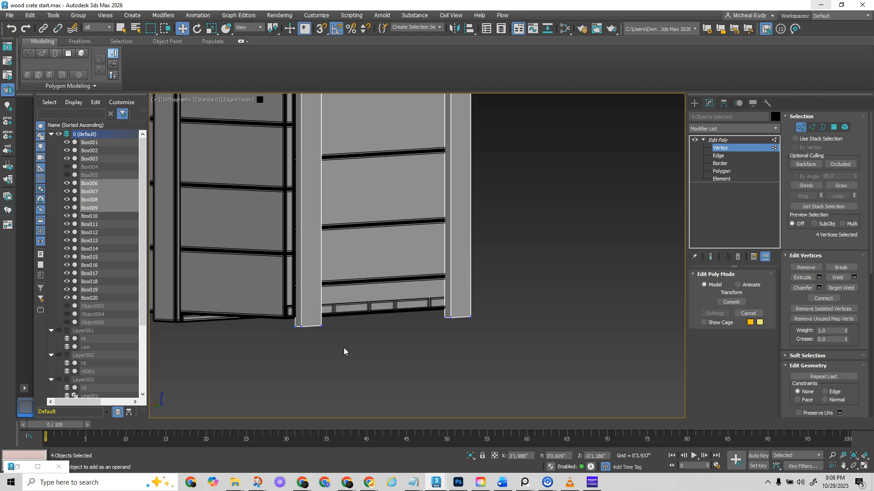
scroll(332, 339, "up", 2)
left_click_drag(284, 290, 285, 275)
scroll(309, 336, "down", 1)
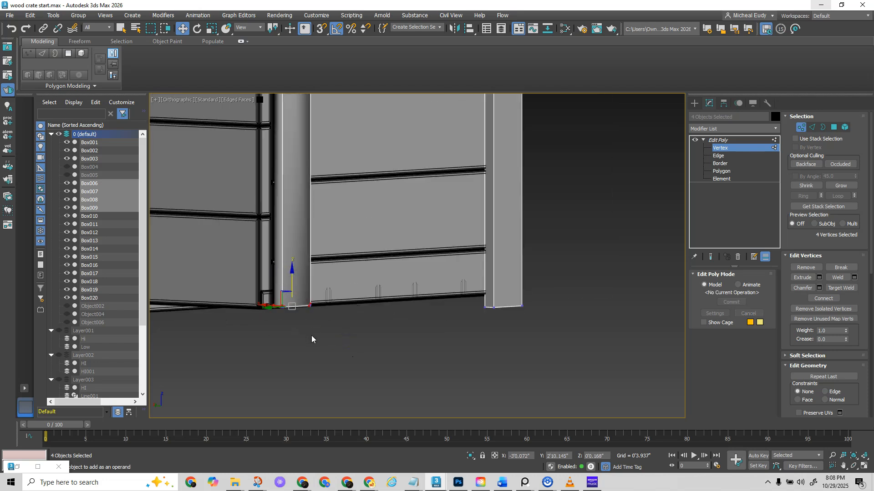
middle_click_drag(311, 339, 409, 336)
scroll(445, 334, "down", 3)
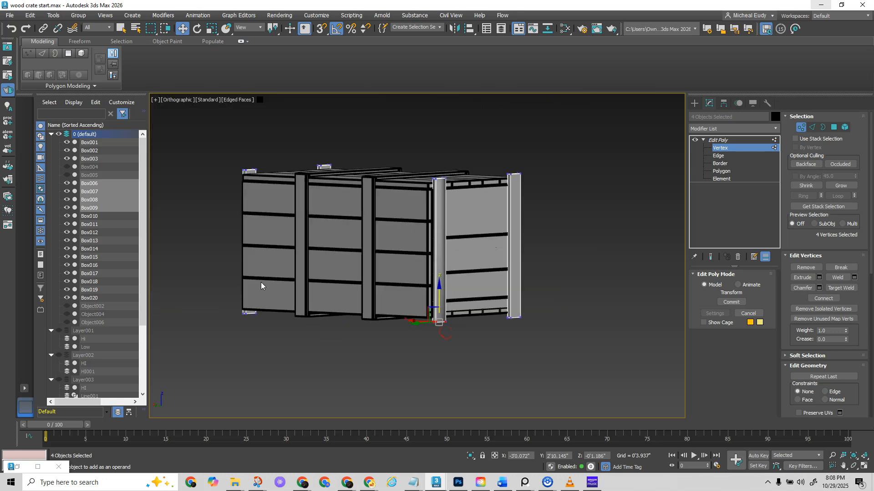
- Raise the 16 bottom vertices of all four end battens together to the crate's bottom edge
left_click_drag(536, 372, 537, 373)
scroll(474, 337, "up", 6)
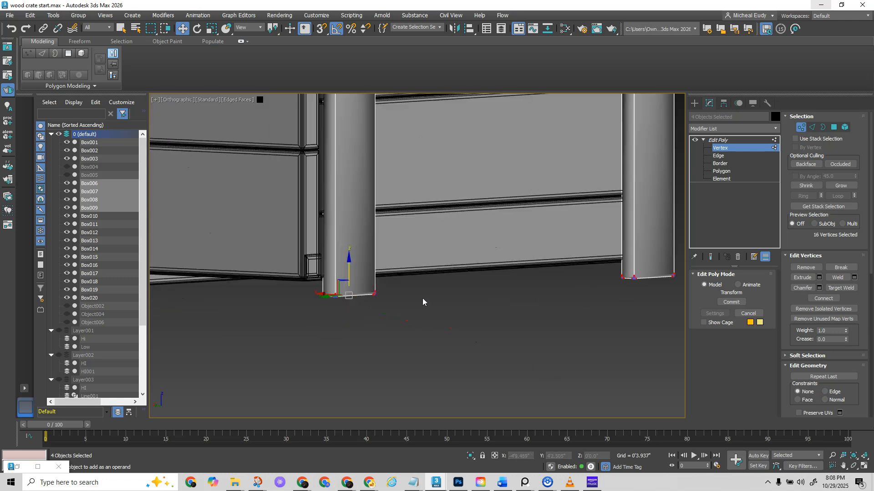
left_click_drag(316, 265, 319, 239)
scroll(425, 244, "up", 4)
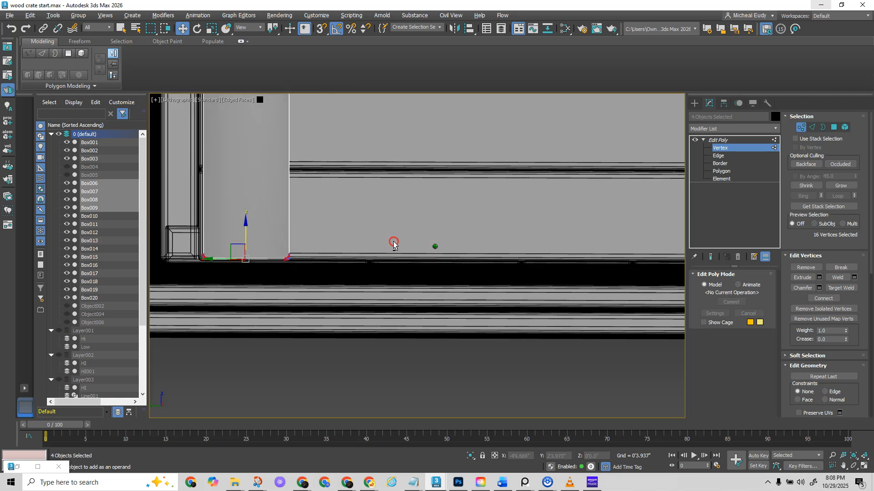
middle_click_drag(394, 244, 332, 259, "alt")
left_click(802, 127)
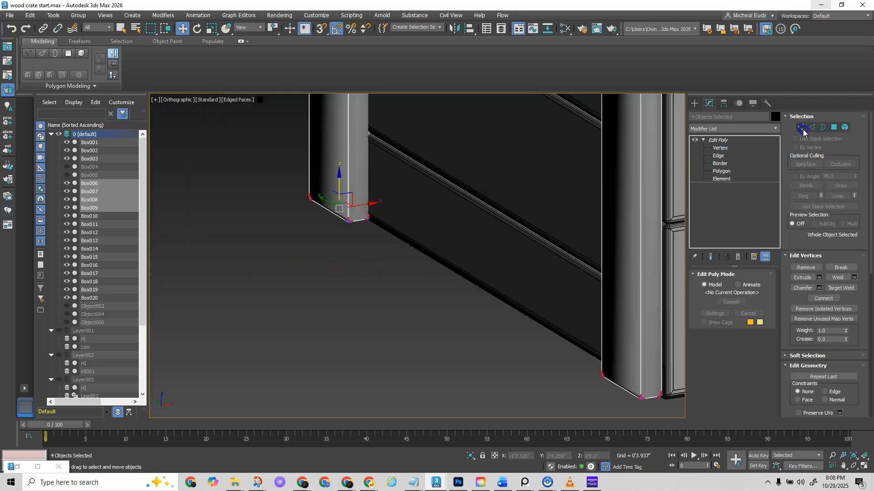
- Select the top vertices of the four end battens and lower them to the level of the lid
middle_click_drag(577, 319, 415, 250)
scroll(408, 332, "down", 5)
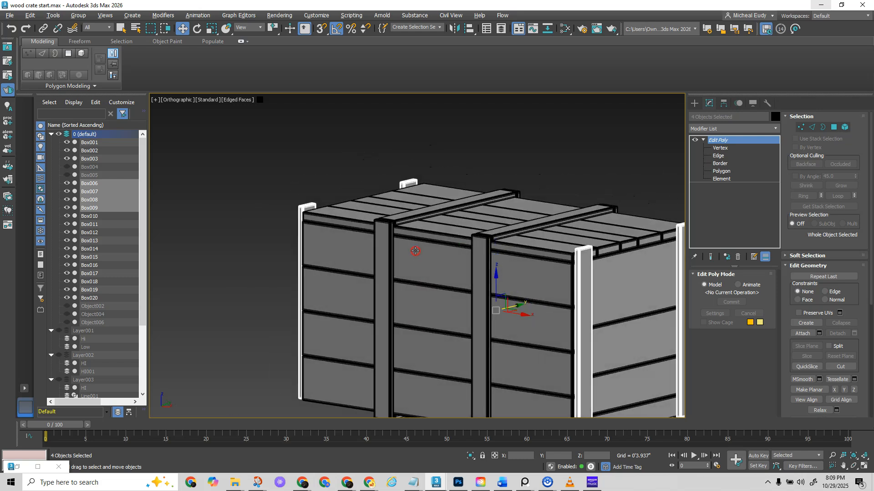
left_click(801, 127)
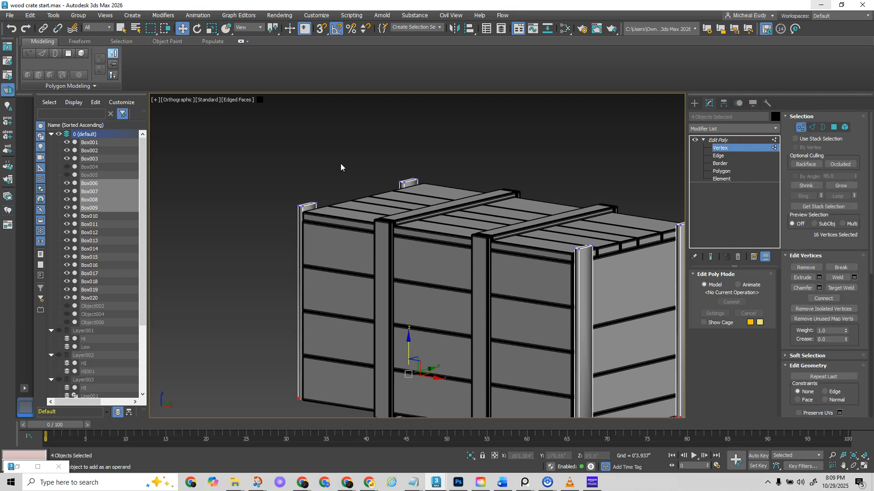
left_click_drag(626, 253, 628, 254)
scroll(589, 261, "up", 2)
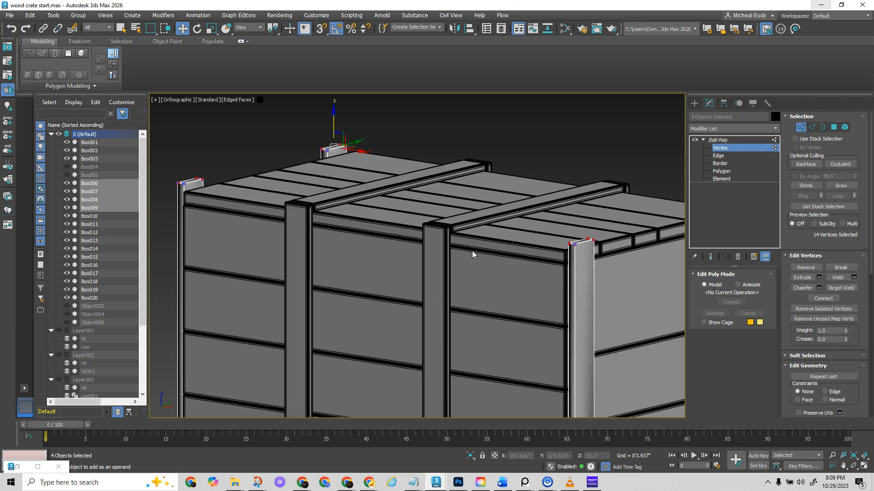
left_click_drag(333, 123, 333, 136)
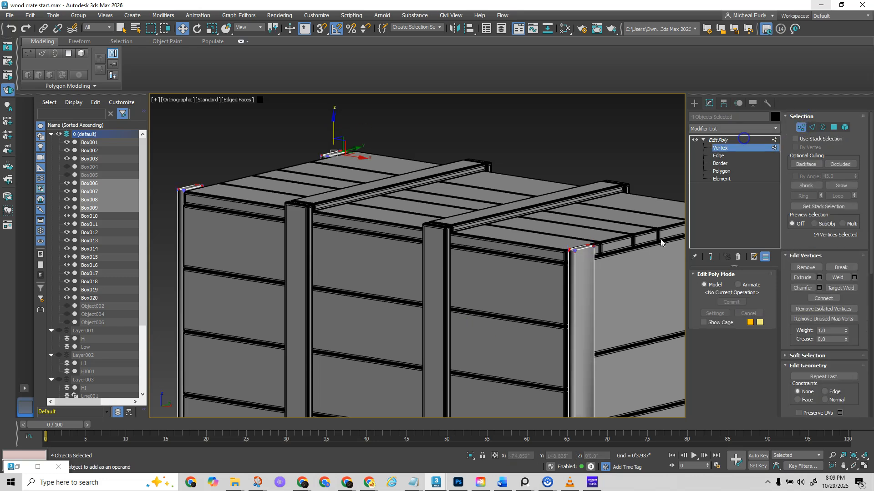
left_click(718, 141)
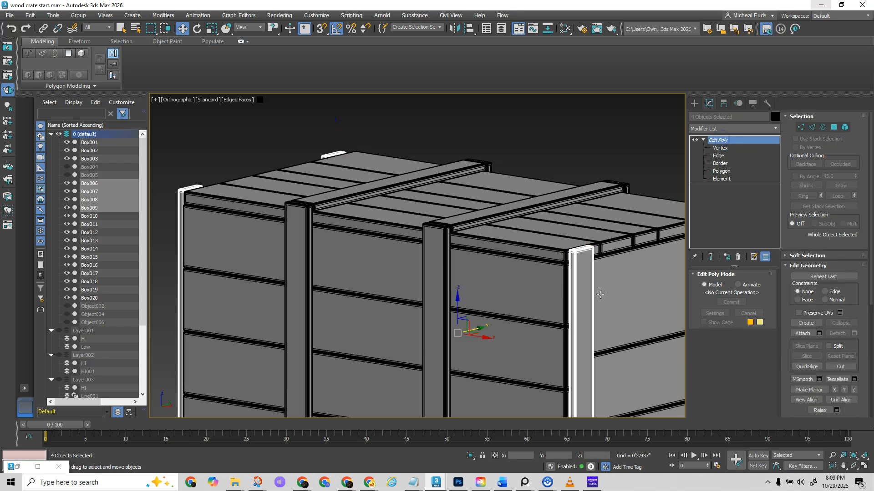
- Turn off the edged-faces display, check the batten tops at the crate's corners, and undo their last lowering
scroll(599, 296, "down", 5)
mouse_move(573, 264)
middle_mouse_down()
mouse_move(464, 263)
mouse_move(496, 258)
mouse_move(510, 285)
mouse_move(528, 253)
mouse_move(463, 291)
mouse_move(497, 250)
mouse_move(521, 253)
mouse_move(552, 283)
mouse_move(499, 296)
mouse_move(463, 278)
mouse_move(490, 312)
mouse_move(504, 294)
mouse_move(524, 293)
mouse_move(513, 265)
mouse_move(530, 254)
mouse_move(414, 259)
mouse_move(518, 255)
mouse_move(505, 254)
middle_mouse_up()
key("F4")
scroll(483, 299, "up", 2)
scroll(523, 206, "up", 3)
middle_click_drag(523, 206, 517, 220, "alt")
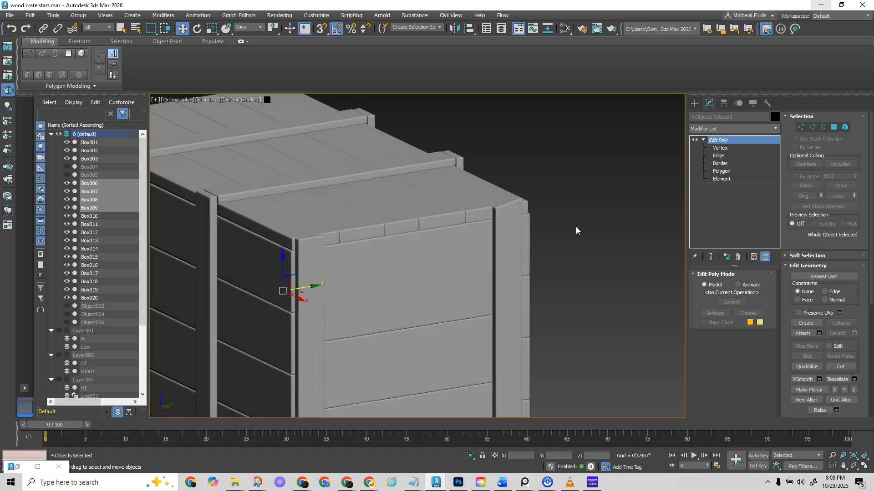
key("ctrl+z")
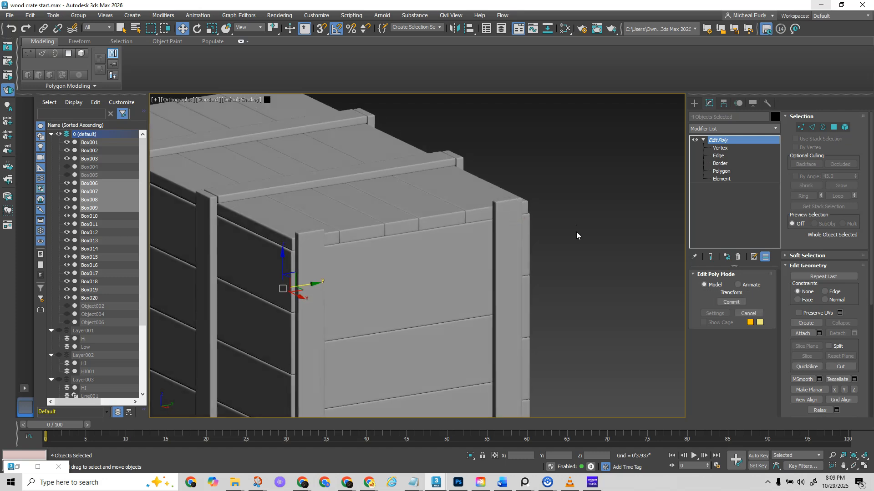
- Reselect the batten tops' vertices across the whole crate and lower them about 1.175" to the lid planks
left_click(800, 127)
scroll(579, 188, "down", 4)
scroll(579, 188, "up", 2)
middle_click_drag(573, 218, 465, 218, "alt")
scroll(464, 216, "down", 3)
left_click_drag(265, 153, 530, 309)
scroll(527, 247, "up", 5)
middle_click_drag(522, 243, 498, 244, "alt")
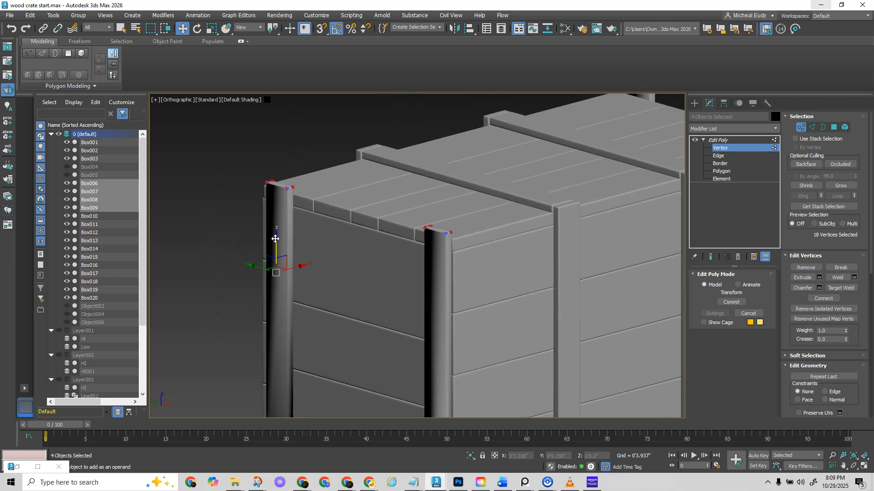
left_click_drag(276, 238, 276, 247)
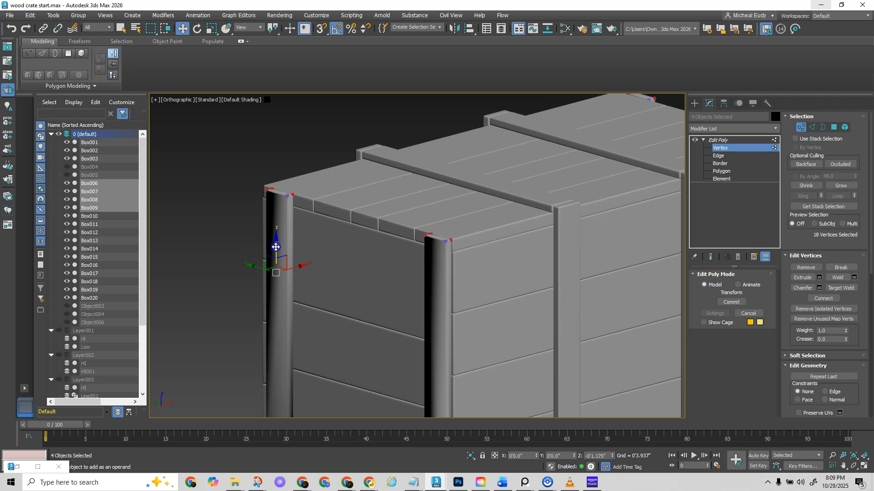
left_click(801, 128)
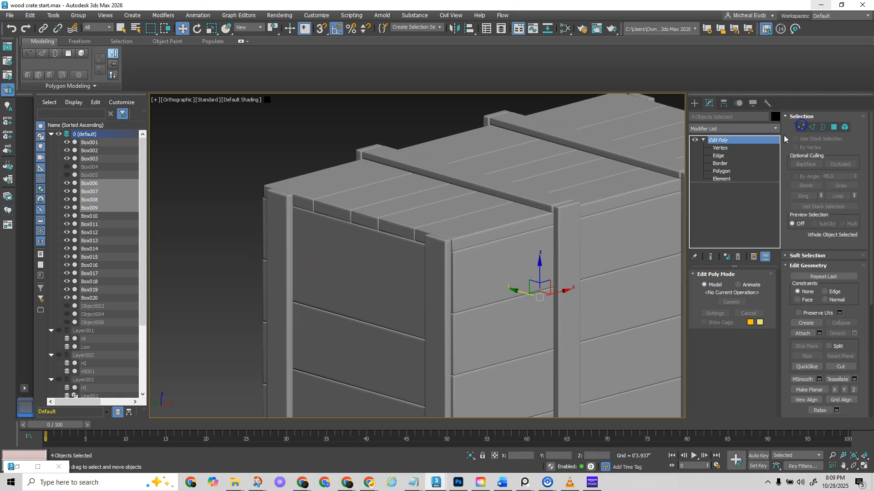
- Check the lowered batten tops from the other corners of the crate and undo that vertex move
scroll(572, 178, "down", 2)
middle_click_drag(600, 200, 446, 295, "alt")
scroll(446, 294, "up", 1)
scroll(445, 295, "down", 6)
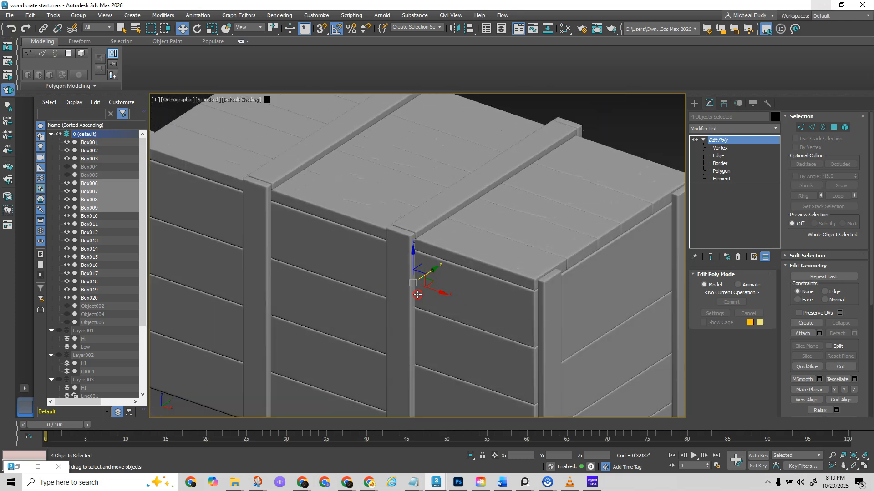
middle_click_drag(483, 300, 526, 307, "alt")
middle_click_drag(356, 248, 485, 294, "alt")
key("ctrl+z")
- Select only the 16 top vertices of the four end battens, lower them to the lid's surface, and deselect the battens
left_click(800, 127)
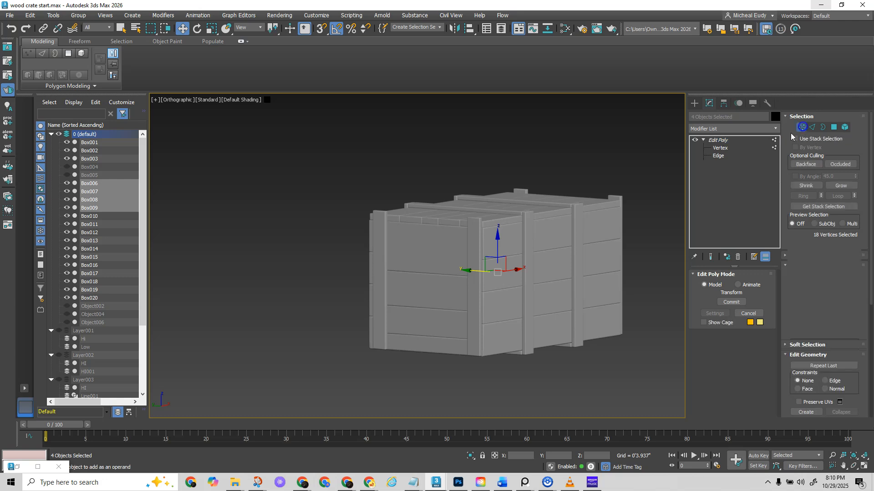
left_click(338, 192)
left_click_drag(315, 131, 662, 254)
scroll(515, 236, "up", 4)
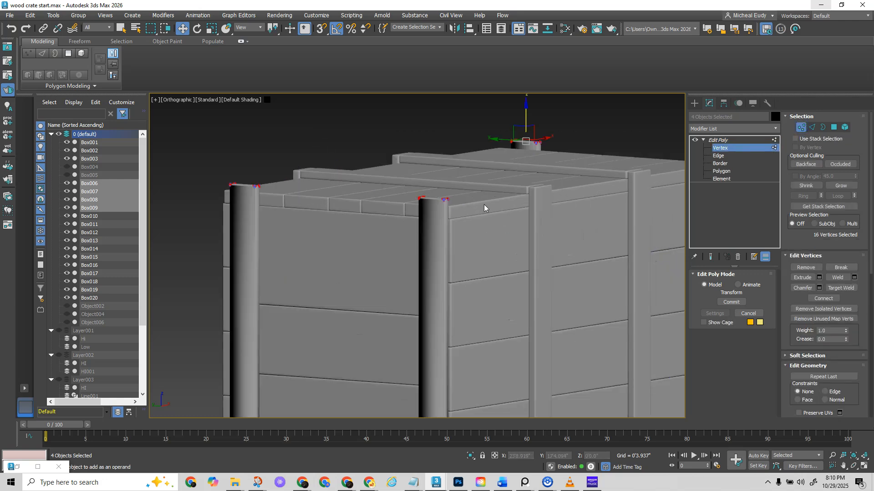
left_click_drag(526, 103, 525, 111)
left_click(799, 128)
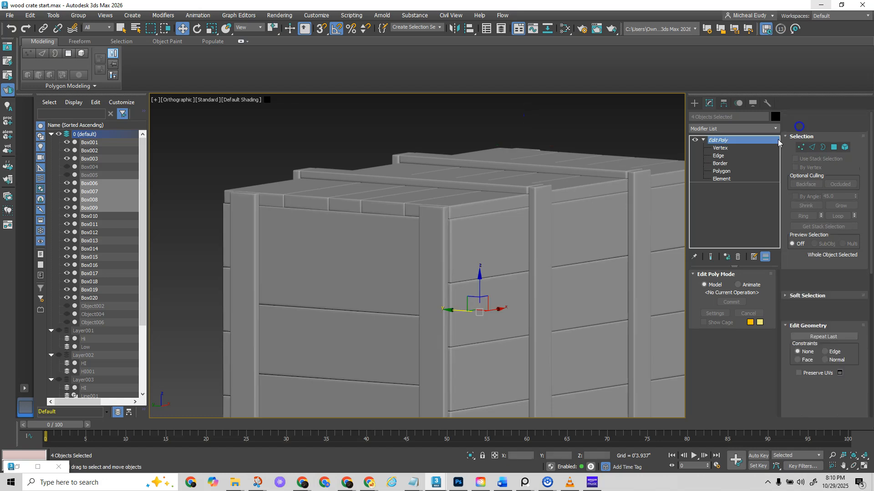
middle_click_drag(513, 351, 552, 284)
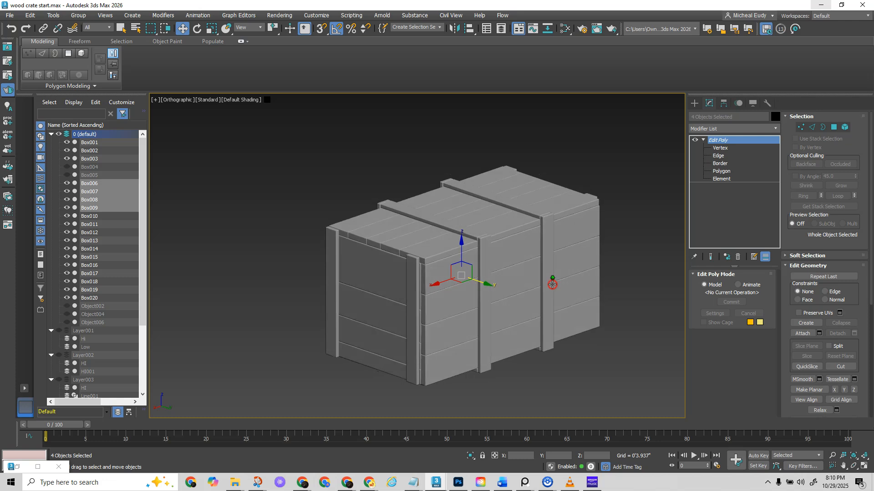
left_click(218, 279)
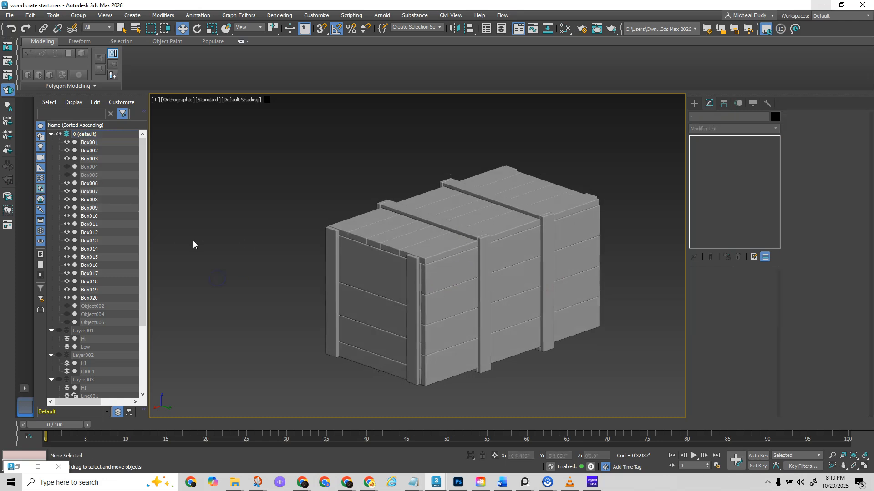
- Collapse Layer001, Layer002 and Layer003 in the scene list and move all visible crate boxes into a new layer
left_click_drag(143, 285, 154, 396)
left_click(51, 289)
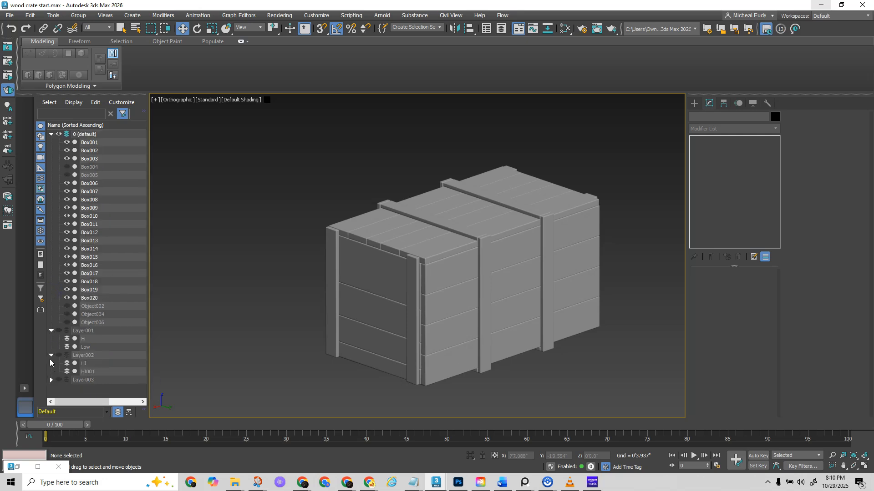
left_click(50, 356)
left_click(50, 331)
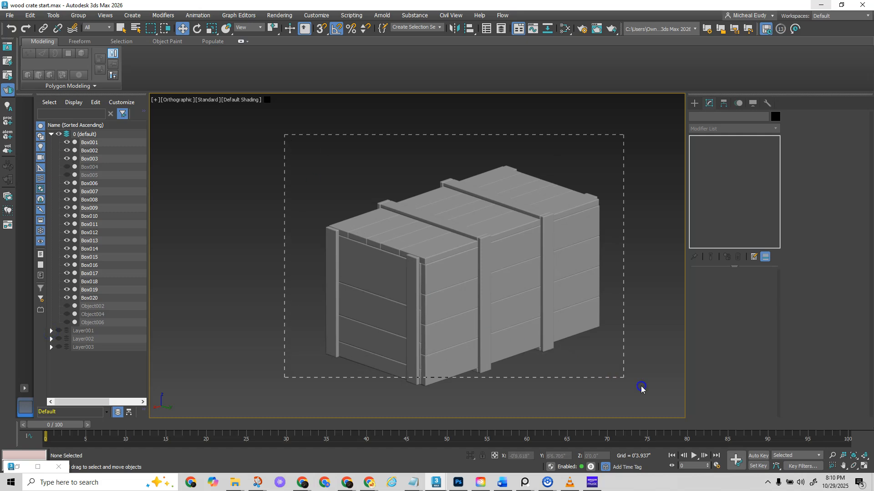
left_click_drag(641, 388, 624, 379)
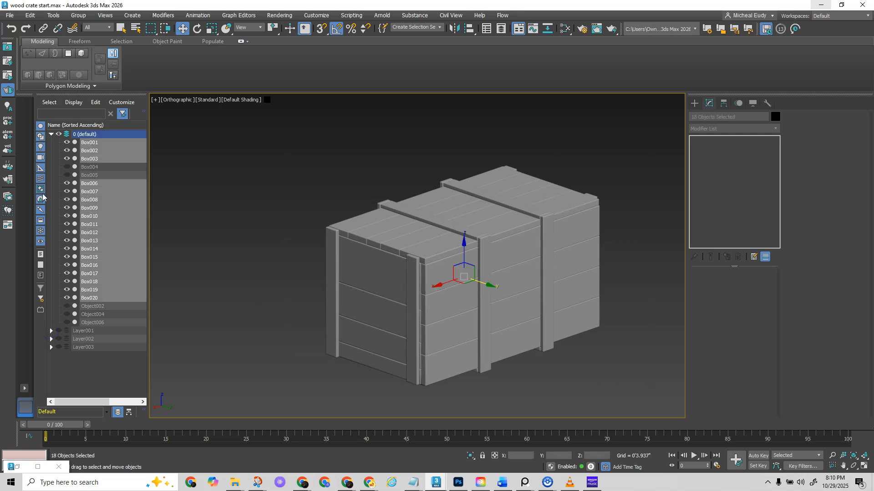
right_click(95, 202)
left_click(75, 207)
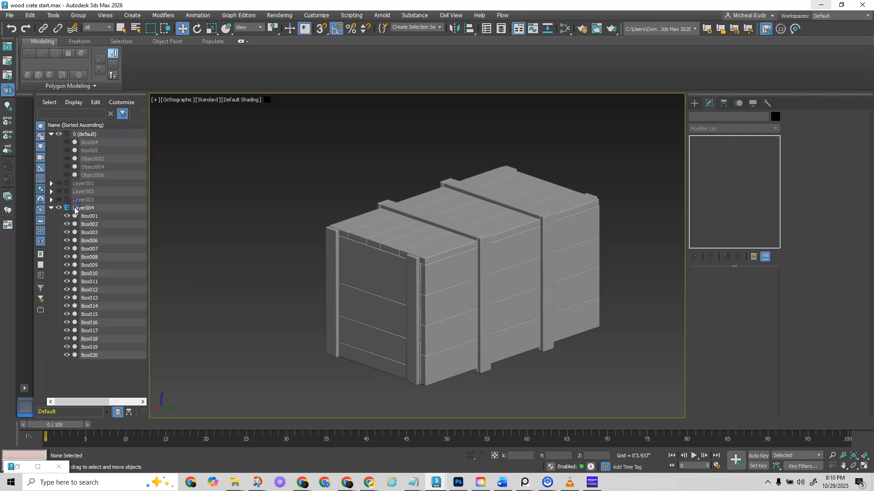
- Check the new layer by toggling its visibility, rename it "Final Crate", and collapse it in the scene list
left_click(59, 209)
left_click(59, 209)
left_click(80, 209)
key("F2")
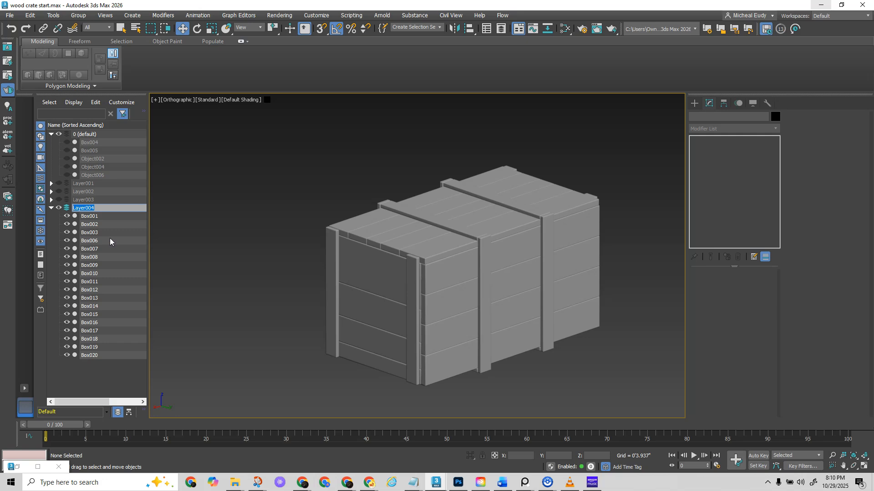
type("Final Crate")
key("Return")
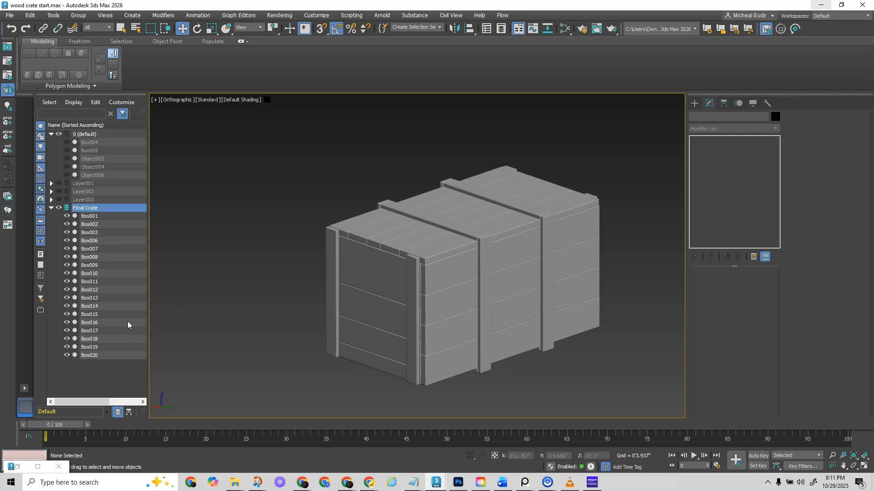
left_click(51, 208)
- Clone all the crate boxes in place and move the clones from the Final Crate layer into a new layer
left_click_drag(288, 162, 291, 164)
right_click(522, 256)
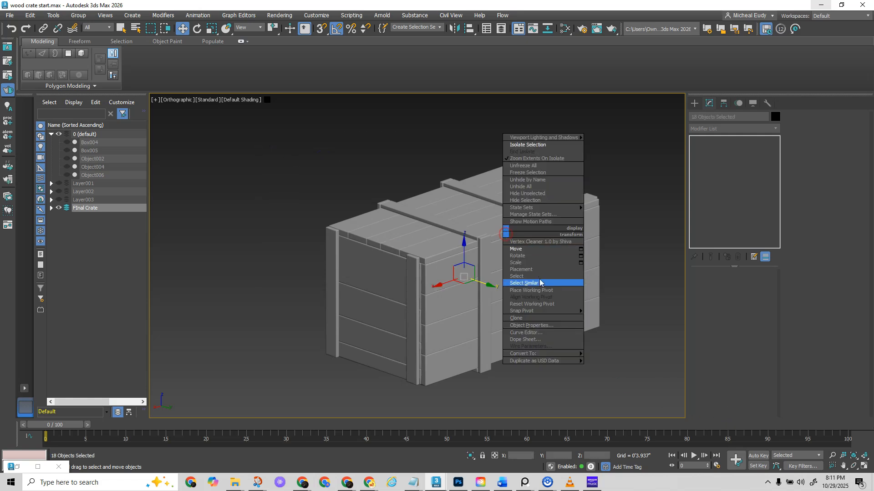
left_click(535, 318)
left_click(409, 262)
left_click(412, 276)
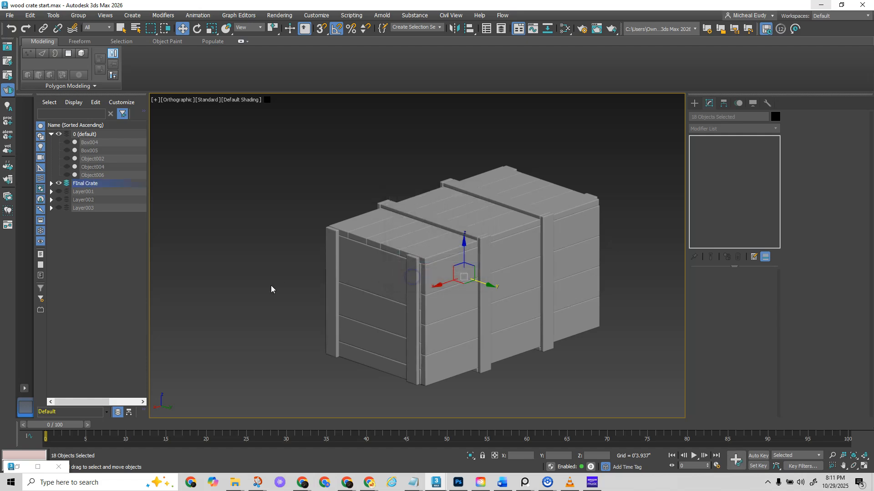
left_click(50, 183)
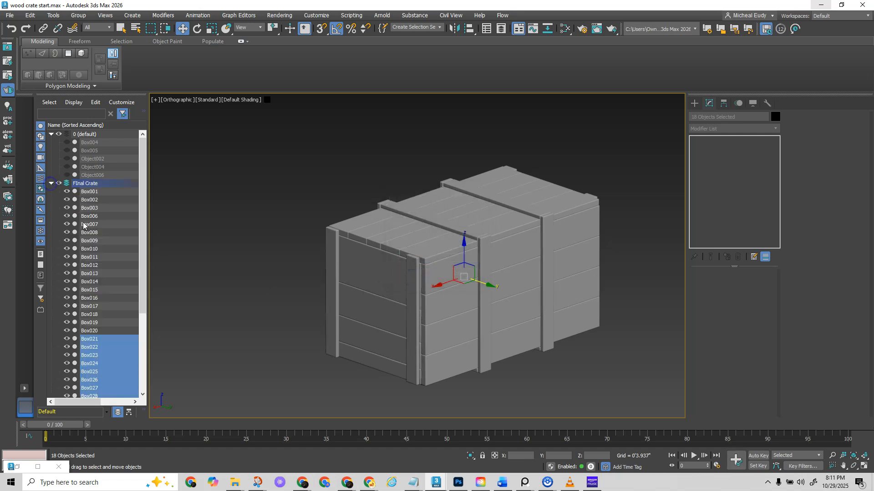
right_click(95, 340)
left_click(87, 347)
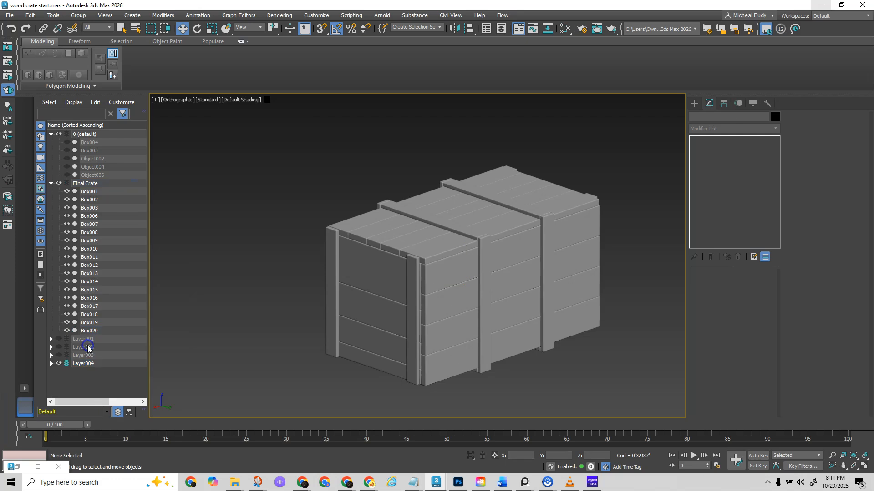
- Rename the clones' new layer "Final Crate Collpased" and collapse the Final Crate layer in the scene list
left_click(78, 364)
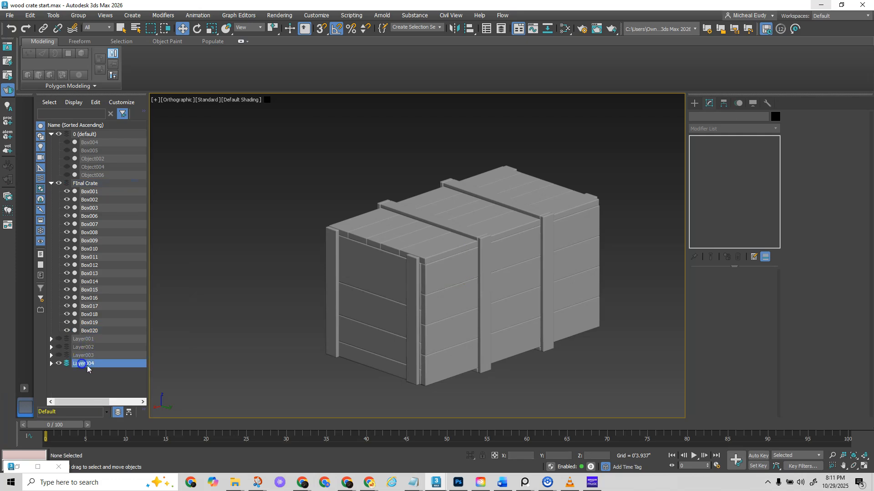
left_click(87, 365)
key("Return")
left_click(51, 184)
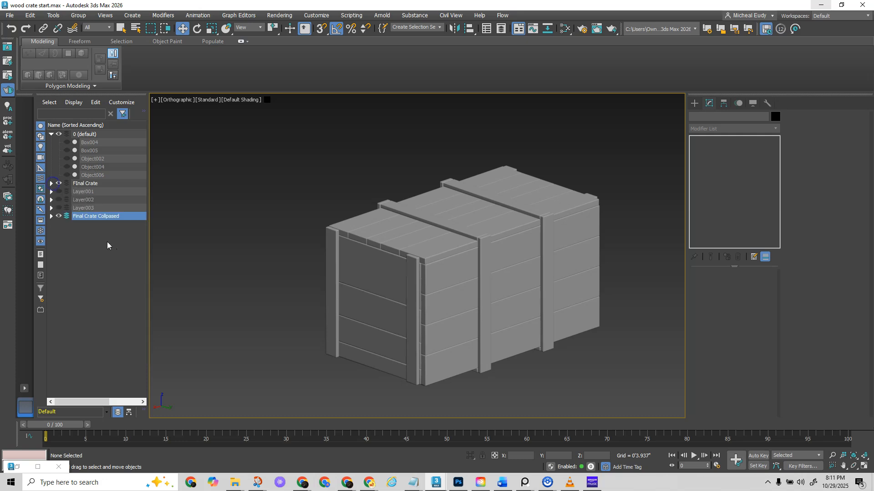
- Select every visible crate box, originals and clones, and convert them all to Editable Poly
left_click_drag(579, 385, 579, 383)
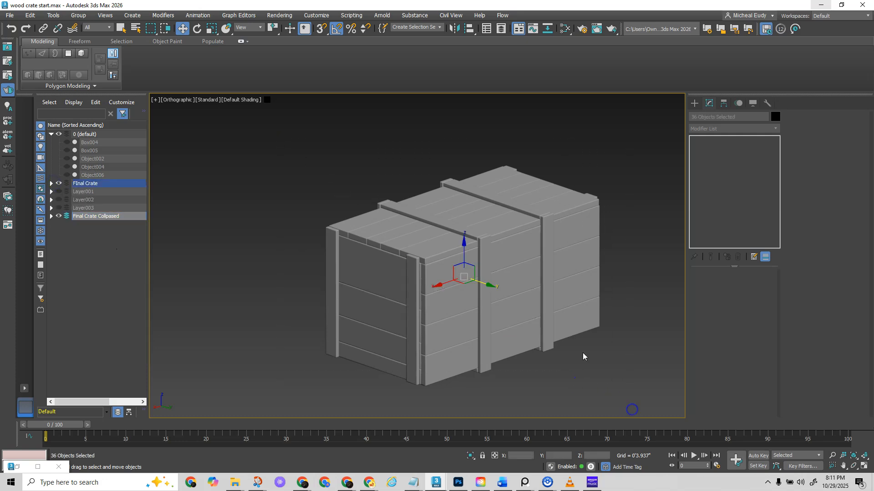
right_click(577, 232)
mouse_move(517, 358)
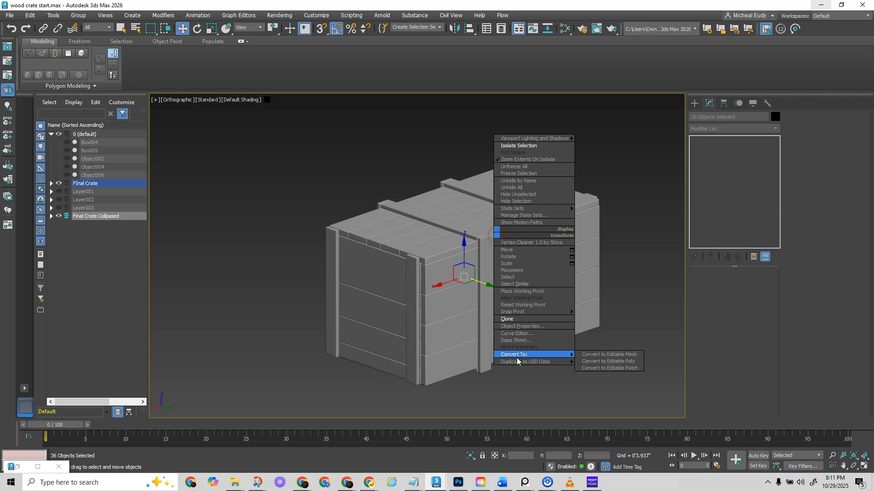
left_click(608, 362)
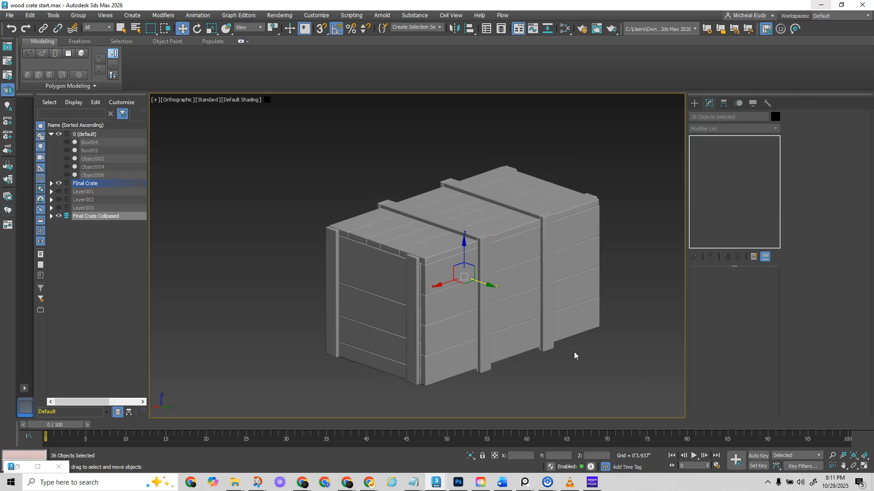
middle_click_drag(520, 358, 453, 351)
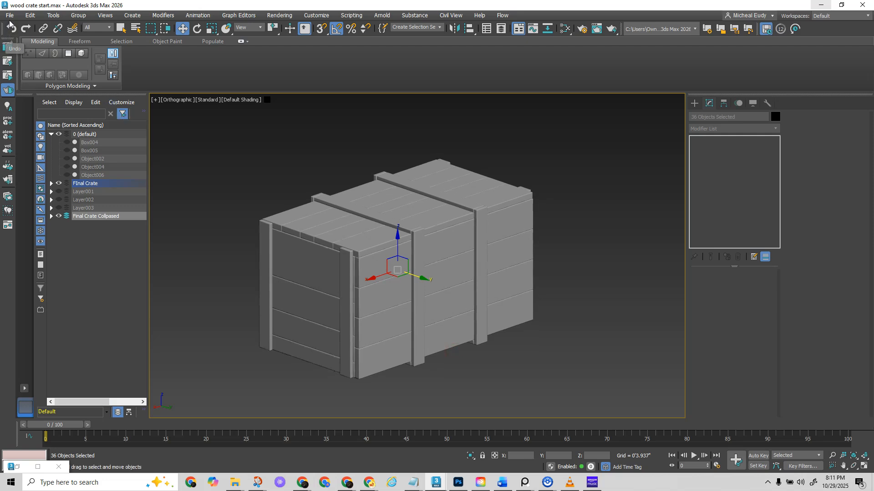
- Turn on the edged-faces display and export the selected boxes as the FBX file "New Crate Three" with the existing export options
key("F4")
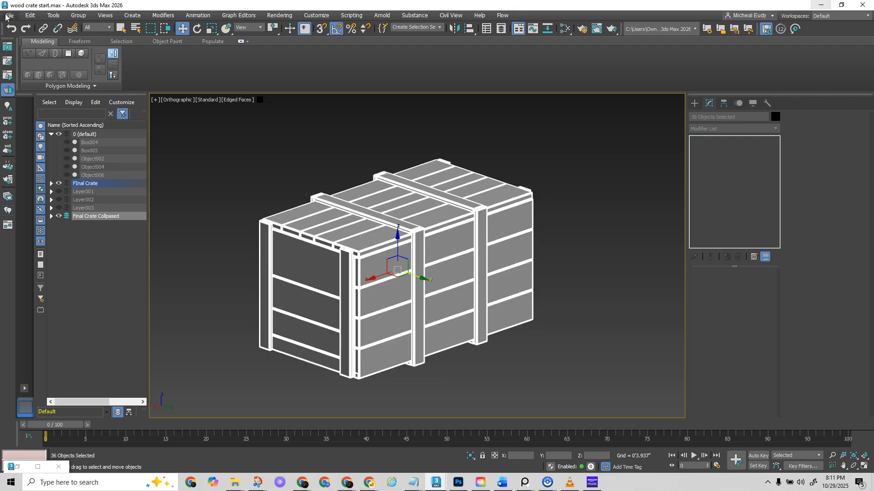
left_click(7, 16)
mouse_move(63, 169)
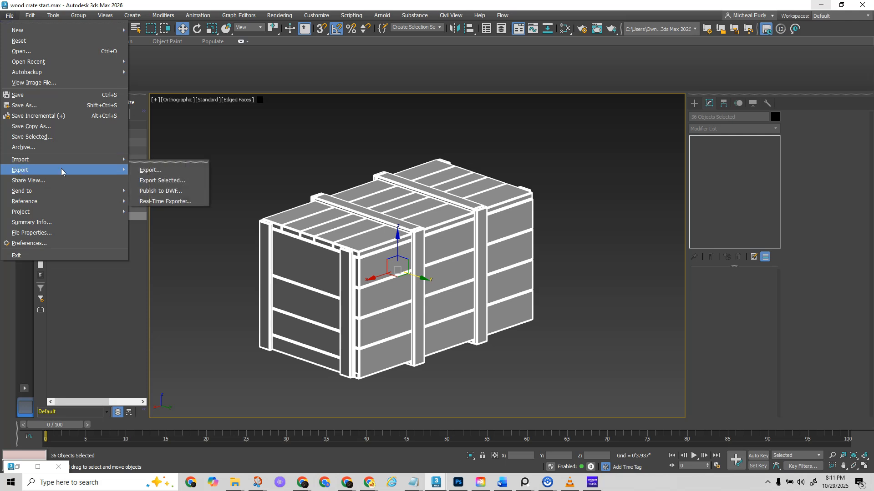
left_click(189, 180)
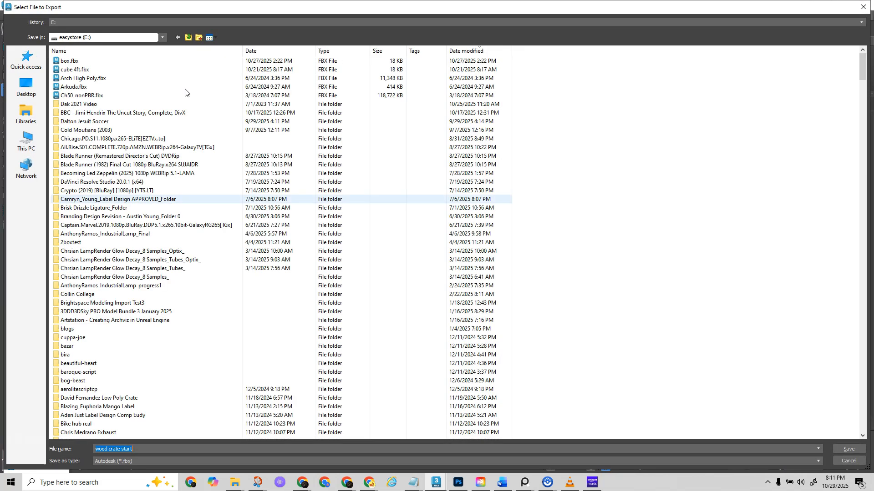
left_click(83, 62)
left_click(127, 451)
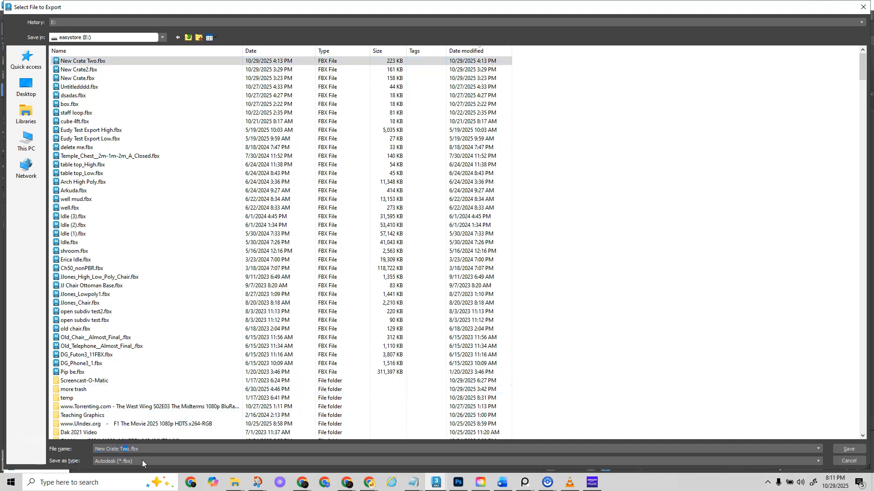
type("hree")
left_click(848, 449)
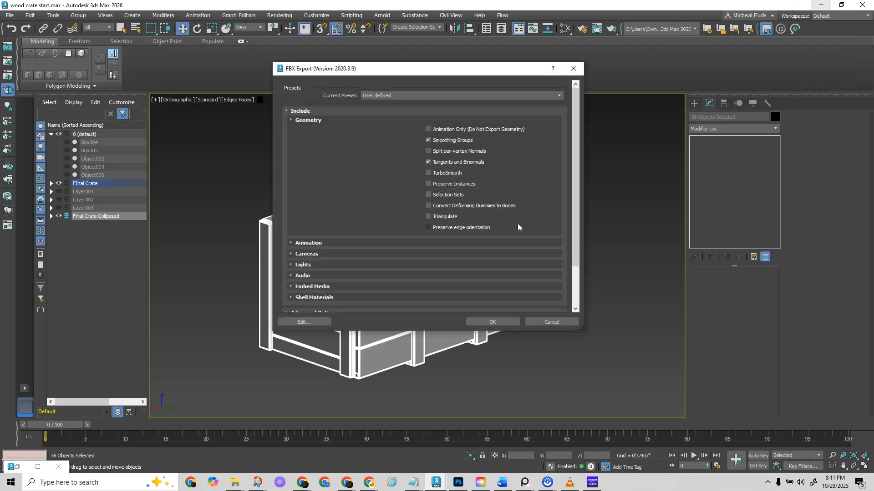
left_click(487, 319)
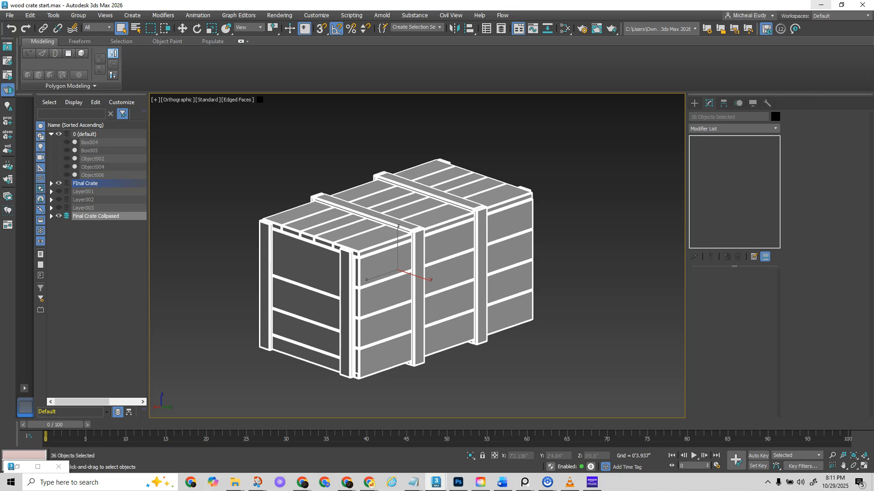
- Switch to the New Crate Three draft on Sketchfab, open its 3D settings, and turn the crate to a corner view
key("alt+Tab")
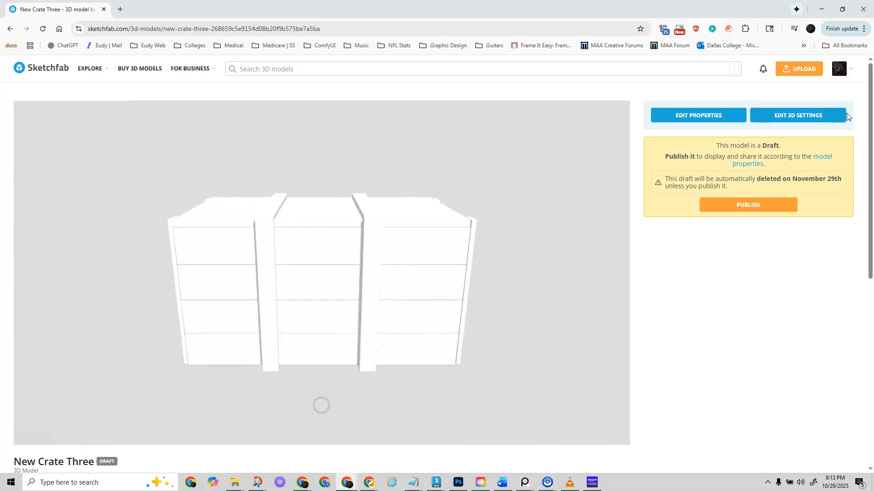
left_click(780, 117)
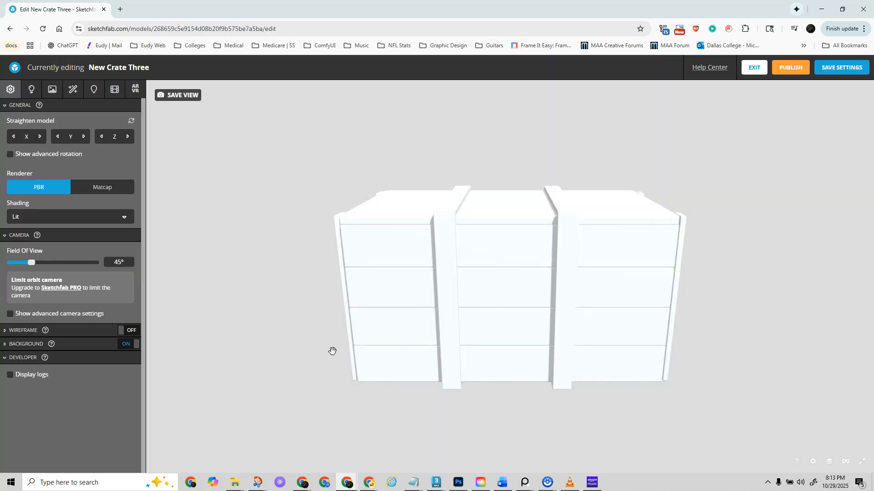
left_click_drag(332, 351, 409, 380)
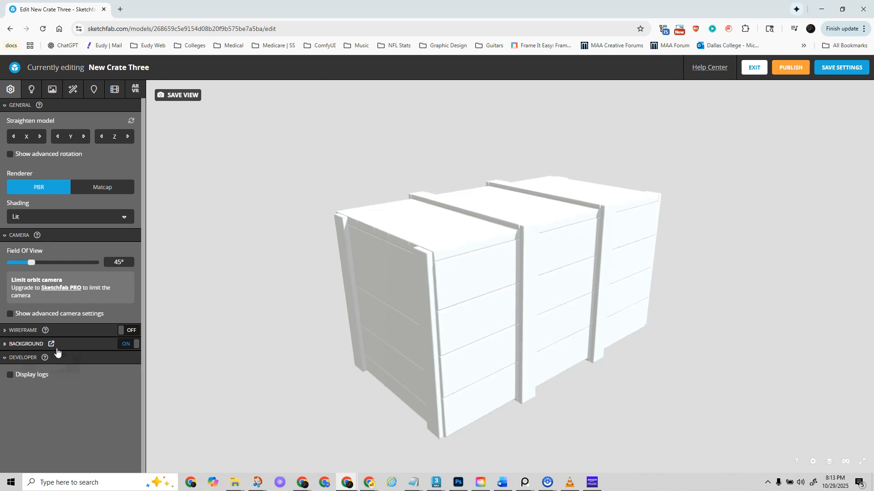
- Change the scene's background color to the blue-grey #676A6F
left_click(28, 346)
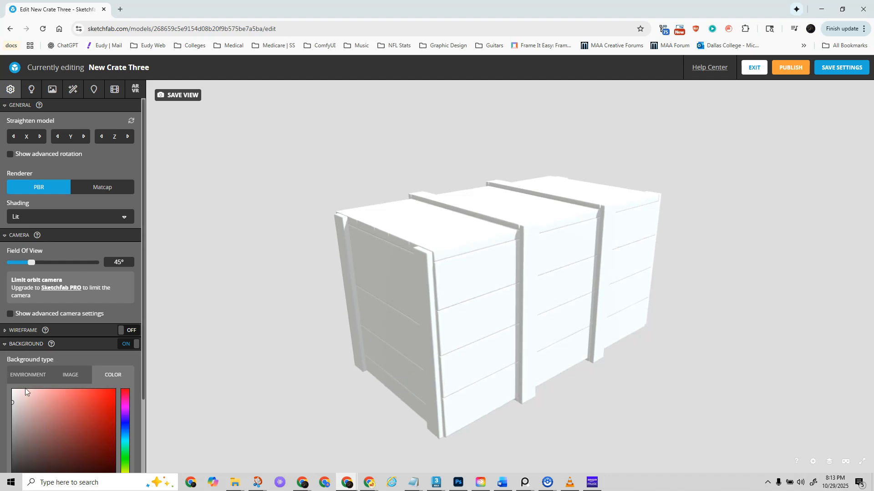
scroll(100, 346, "down", 2)
mouse_move(15, 314)
left_mouse_down()
mouse_move(15, 347)
mouse_move(6, 347)
left_mouse_up()
left_click(125, 341)
left_click_drag(114, 341, 14, 358)
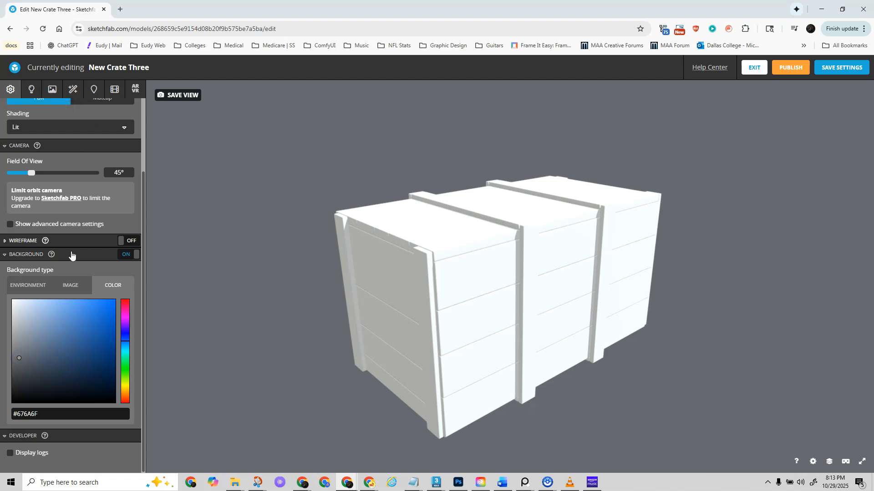
- Turn on ground shadows in the lighting settings, using the Shadow Catcher type
scroll(84, 251, "up", 1)
scroll(82, 252, "up", 1)
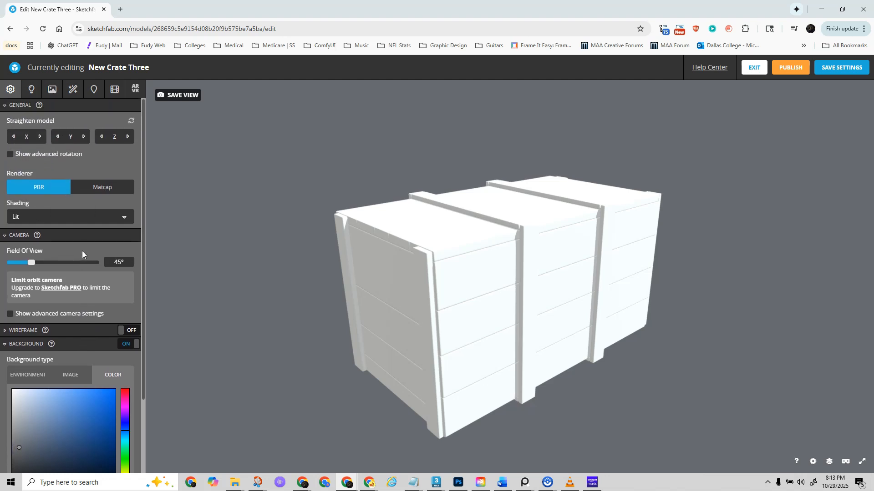
scroll(82, 251, "down", 1)
scroll(82, 250, "up", 1)
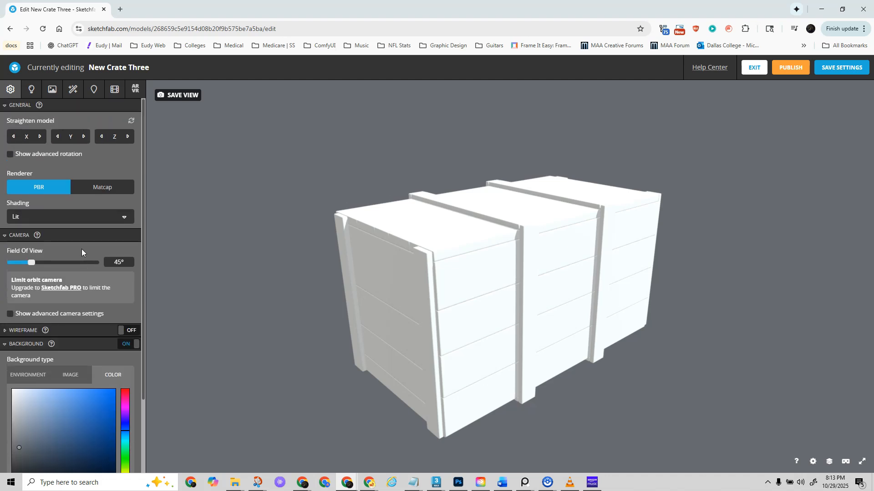
left_click(31, 89)
left_click(123, 188)
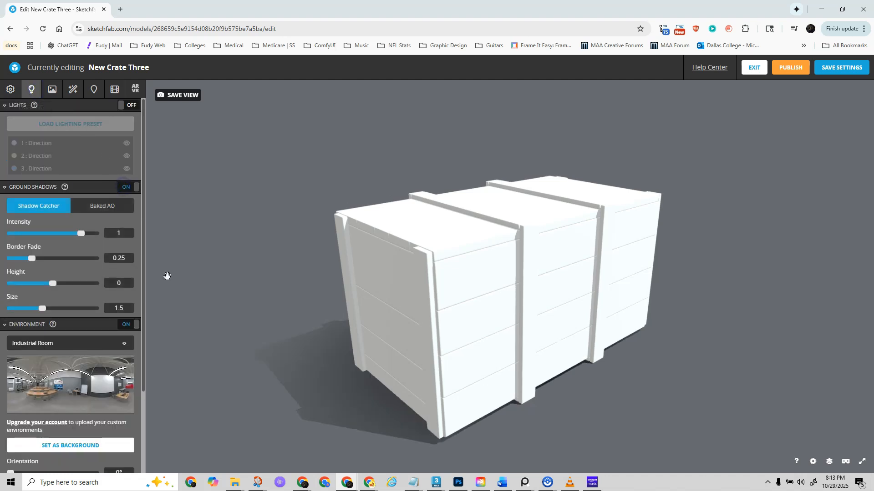
- Give Material #25 the dark brown base color #322214 and a roughness of 0.291, checking the sheen from a lower angle
left_click(52, 89)
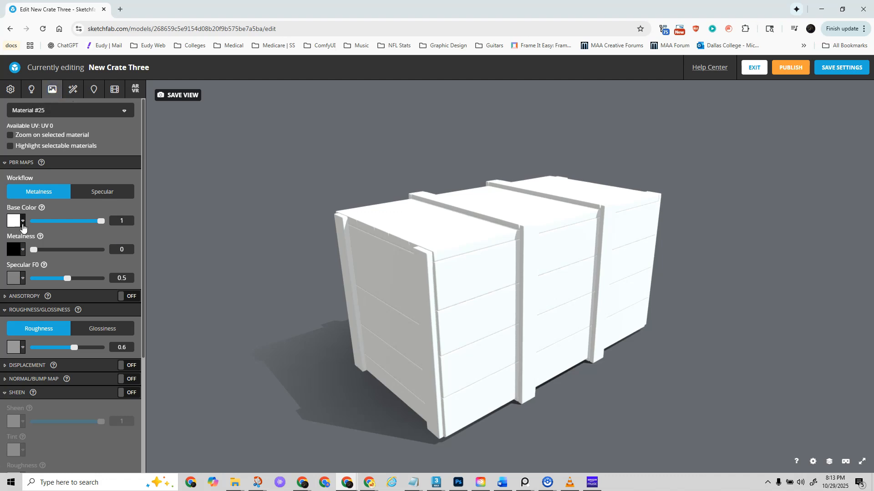
left_click(15, 222)
left_click_drag(27, 291, 79, 327)
left_click(121, 349)
left_click_drag(124, 349, 125, 354)
left_click_drag(80, 332, 74, 343)
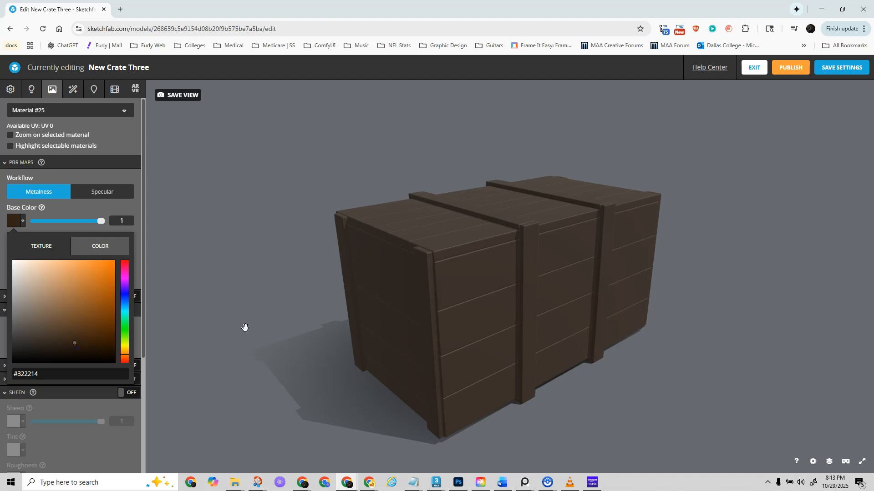
left_click(178, 225)
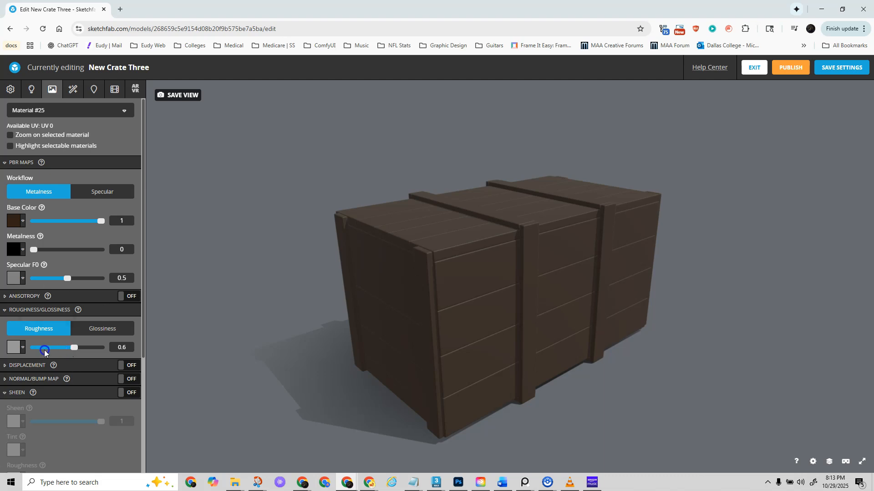
left_click_drag(76, 351, 53, 348)
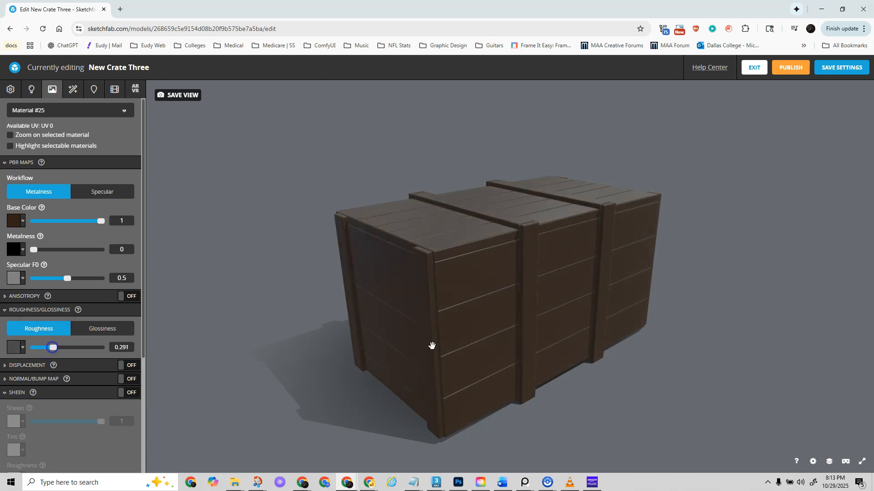
mouse_move(432, 357)
left_mouse_down()
mouse_move(177, 378)
mouse_move(467, 342)
mouse_move(361, 350)
mouse_move(155, 400)
mouse_move(273, 357)
mouse_move(505, 309)
mouse_move(486, 308)
left_mouse_up()
- Change the lighting environment to Trinitatis Church and rotate it to an orientation of 63.313°
left_click(31, 89)
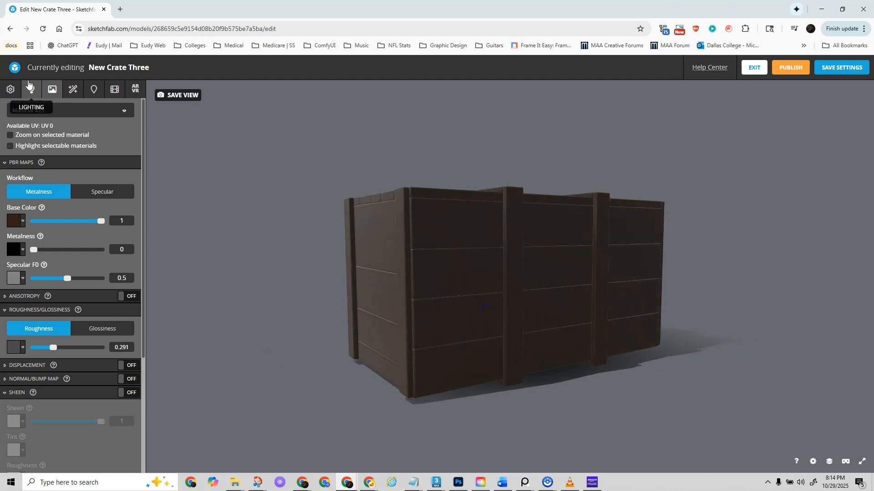
scroll(66, 319, "down", 2)
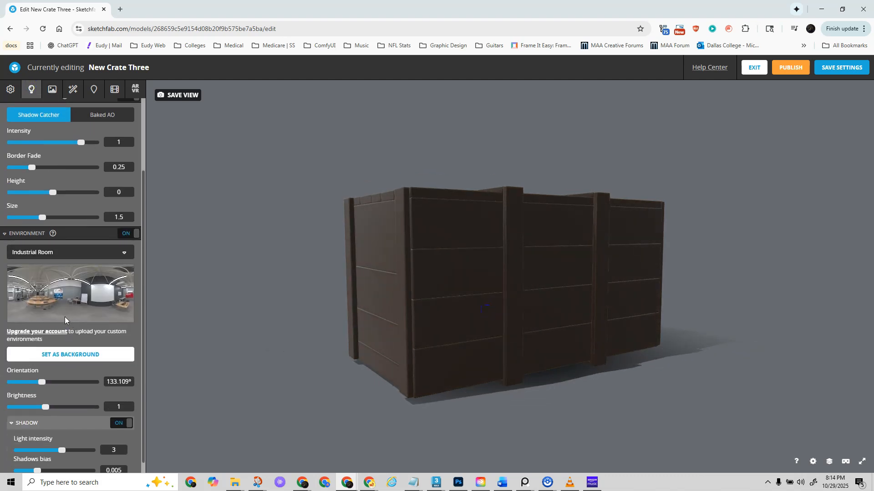
left_click(74, 245)
scroll(78, 291, "down", 1)
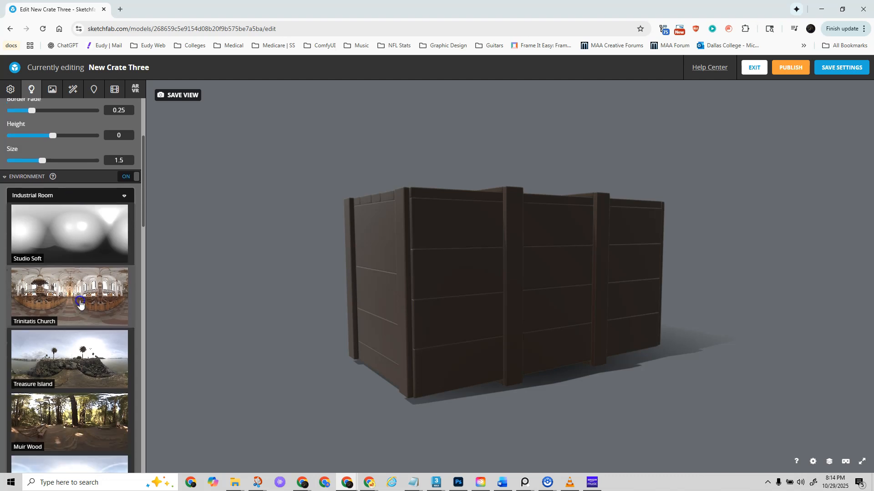
left_click(80, 303)
left_click_drag(337, 319, 501, 317, "shift")
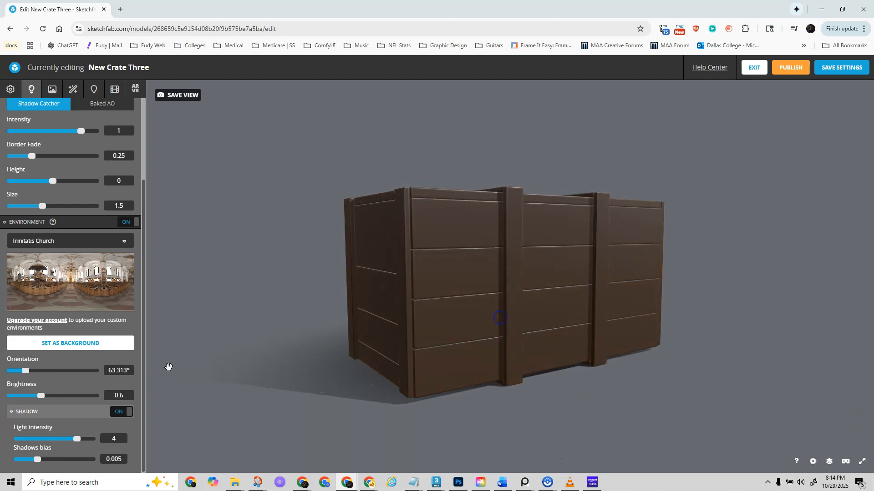
- Frame the crate closer from a raised corner view and save that view with the model's settings
scroll(68, 314, "up", 3)
scroll(255, 227, "up", 5)
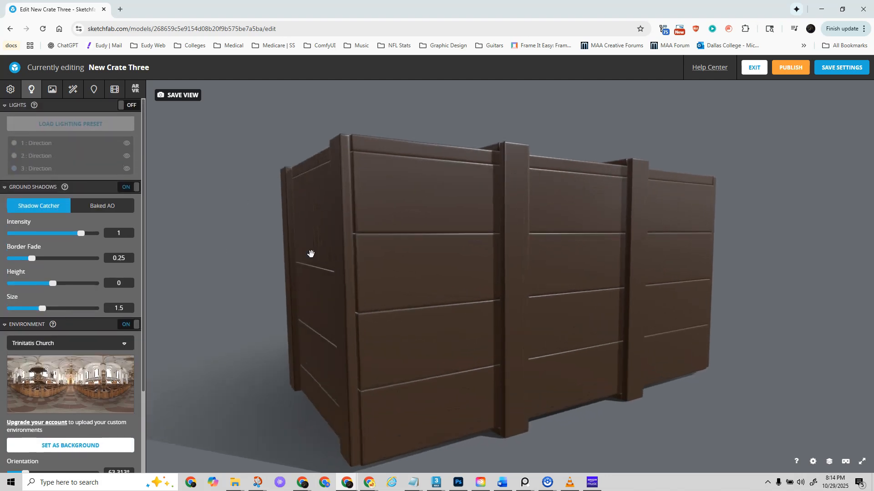
scroll(446, 302, "down", 2)
left_click_drag(451, 294, 481, 279)
left_click(181, 104)
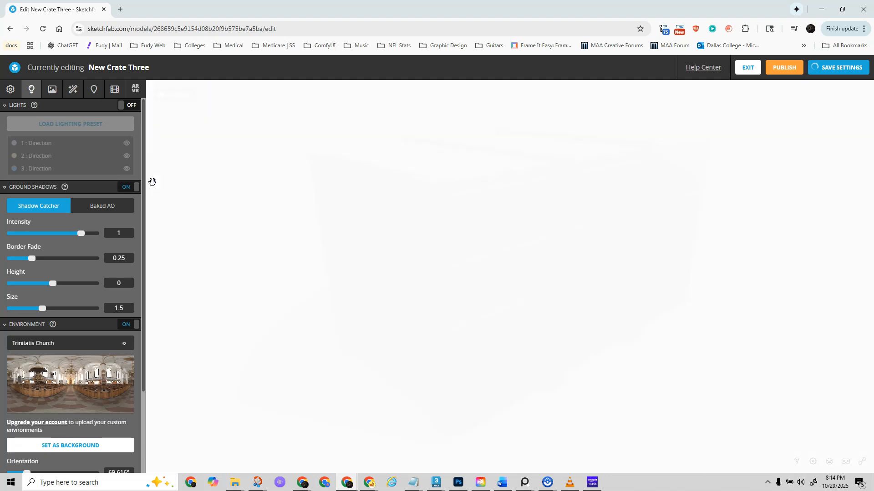